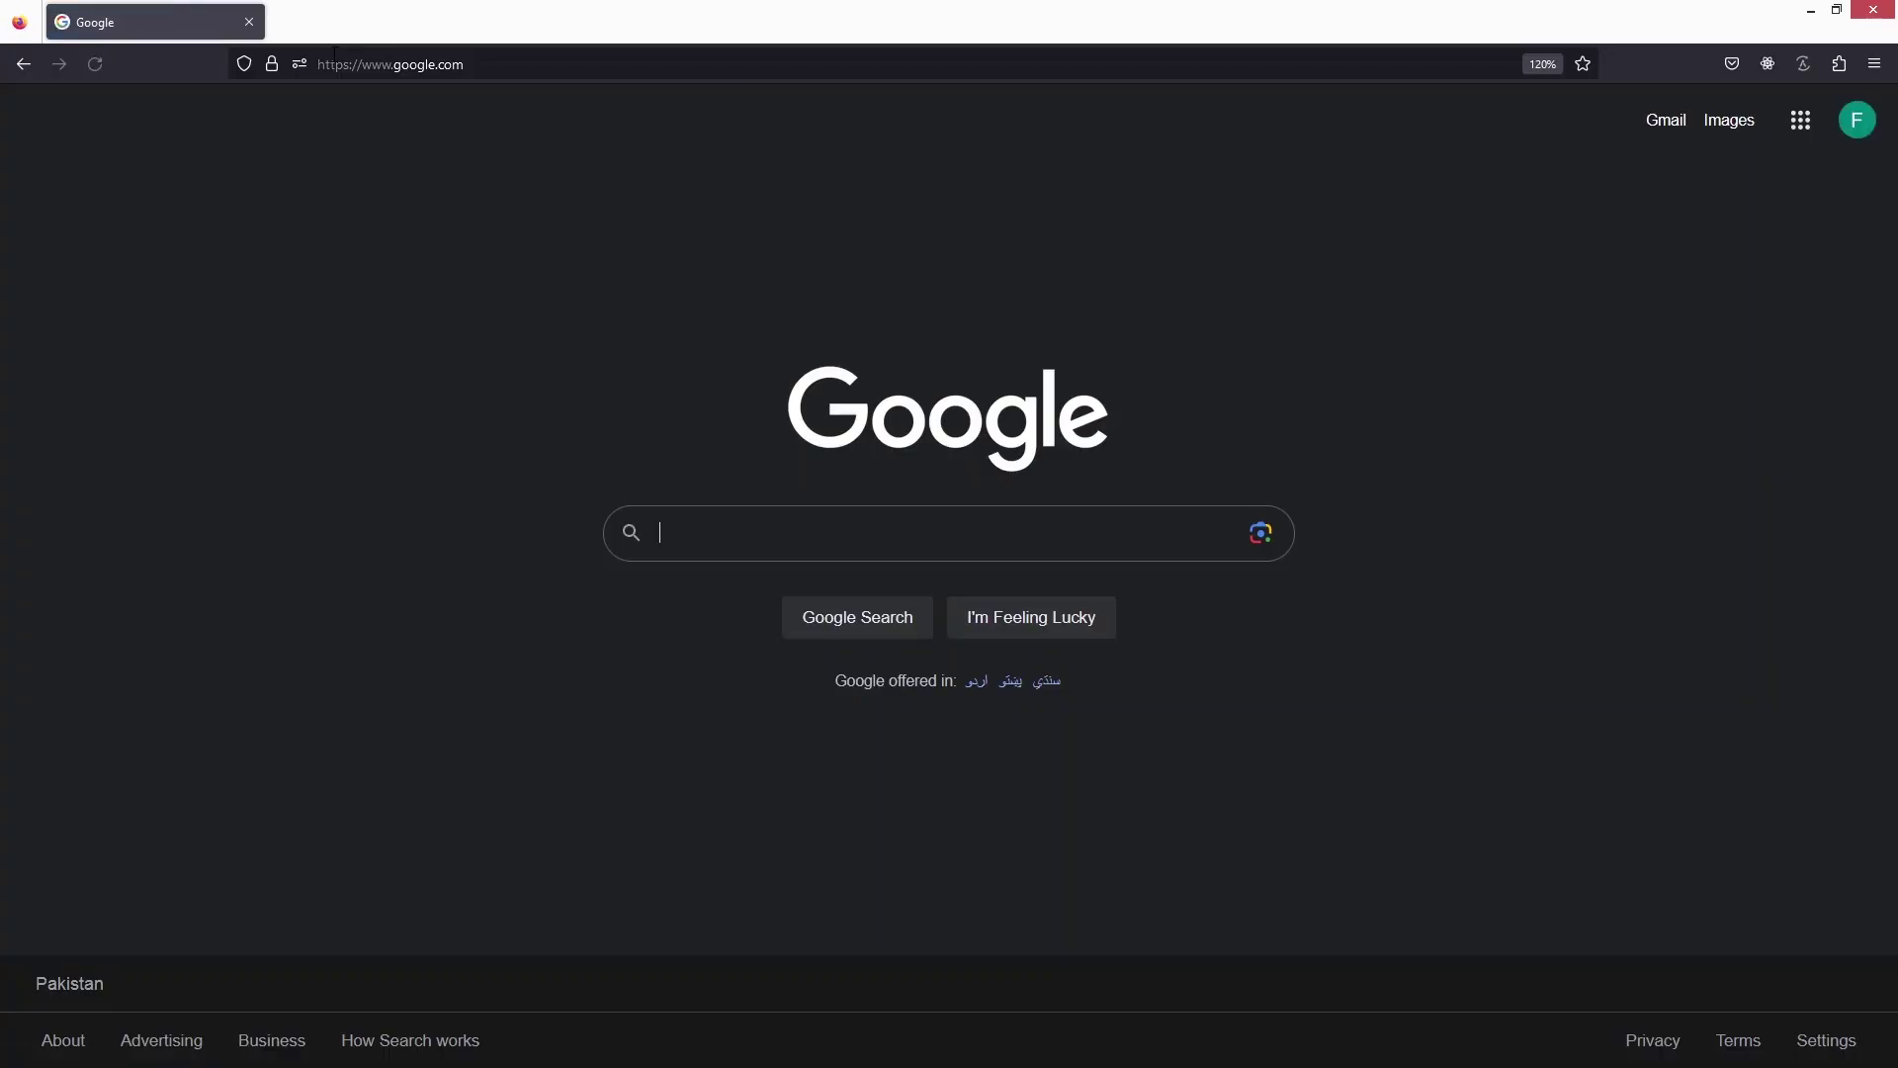
Search Google for remnote and open the official RemNote website
text(re)
key(Down)
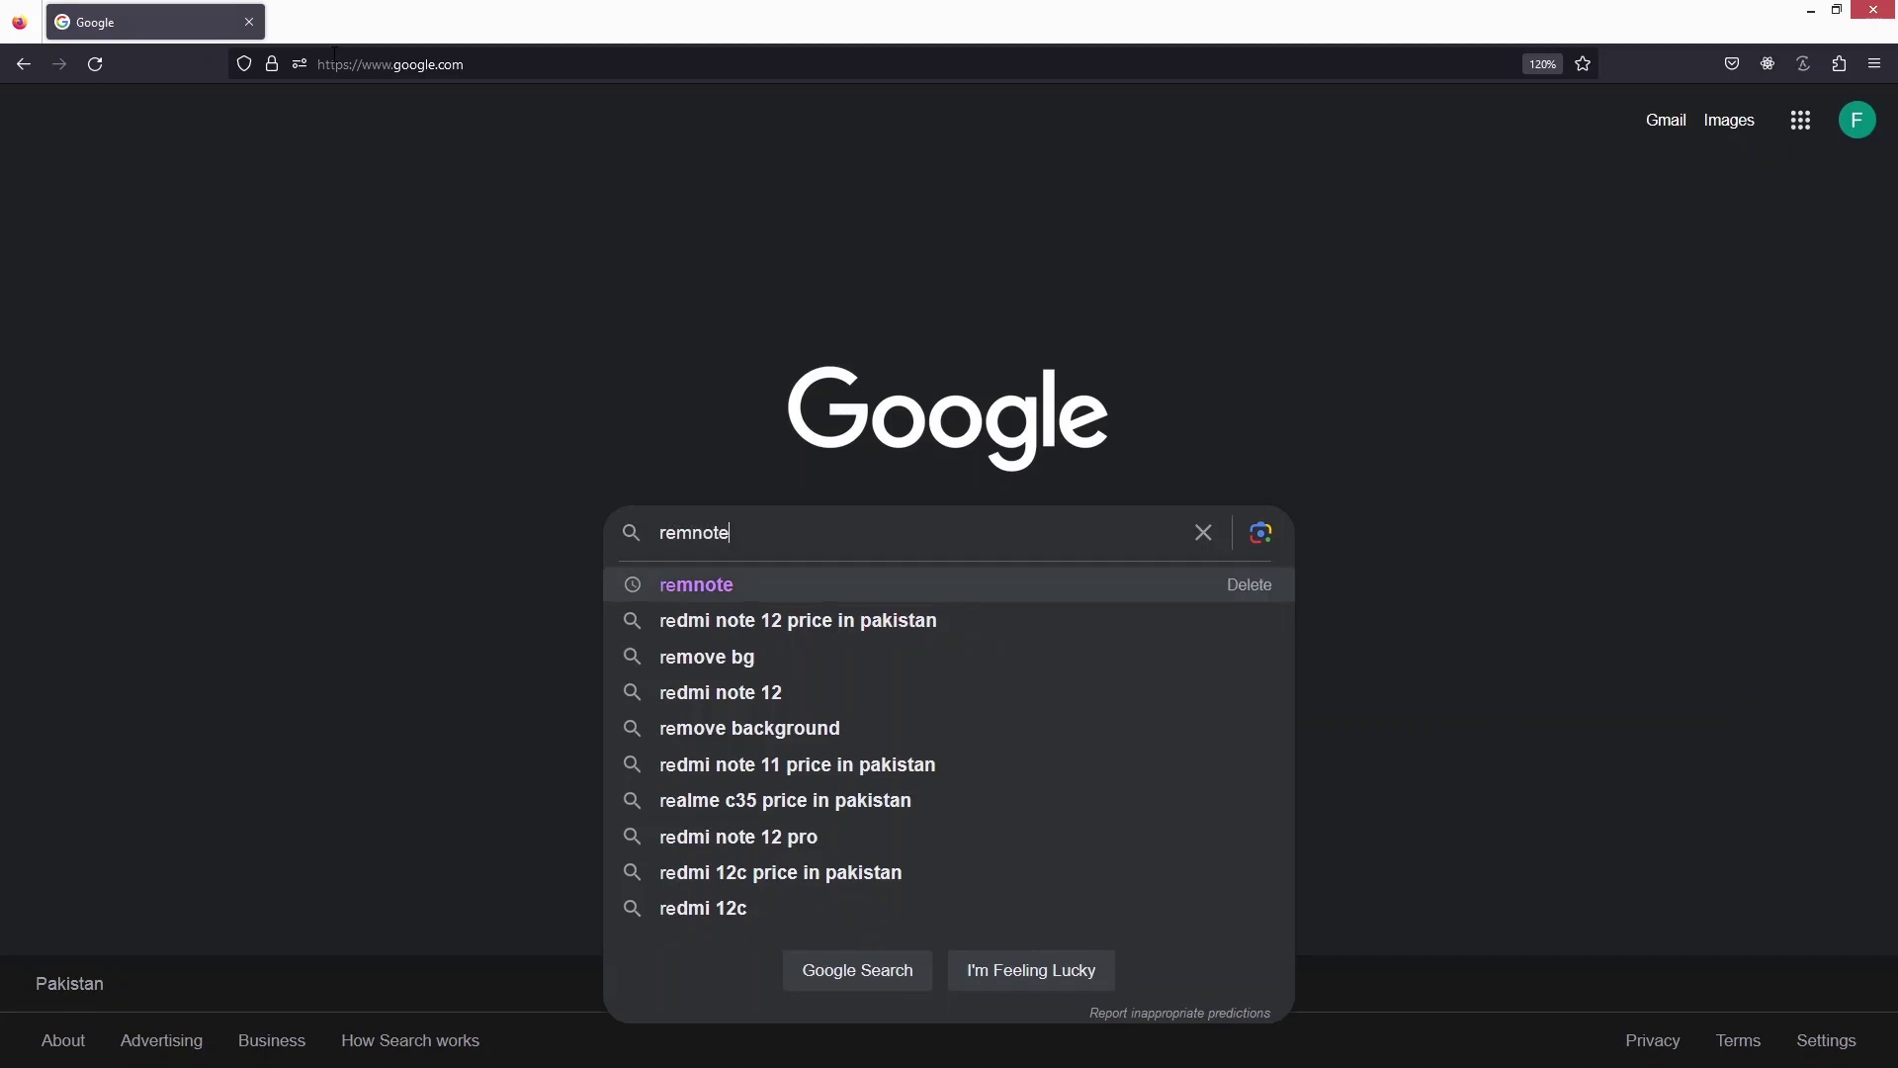
key(Return)
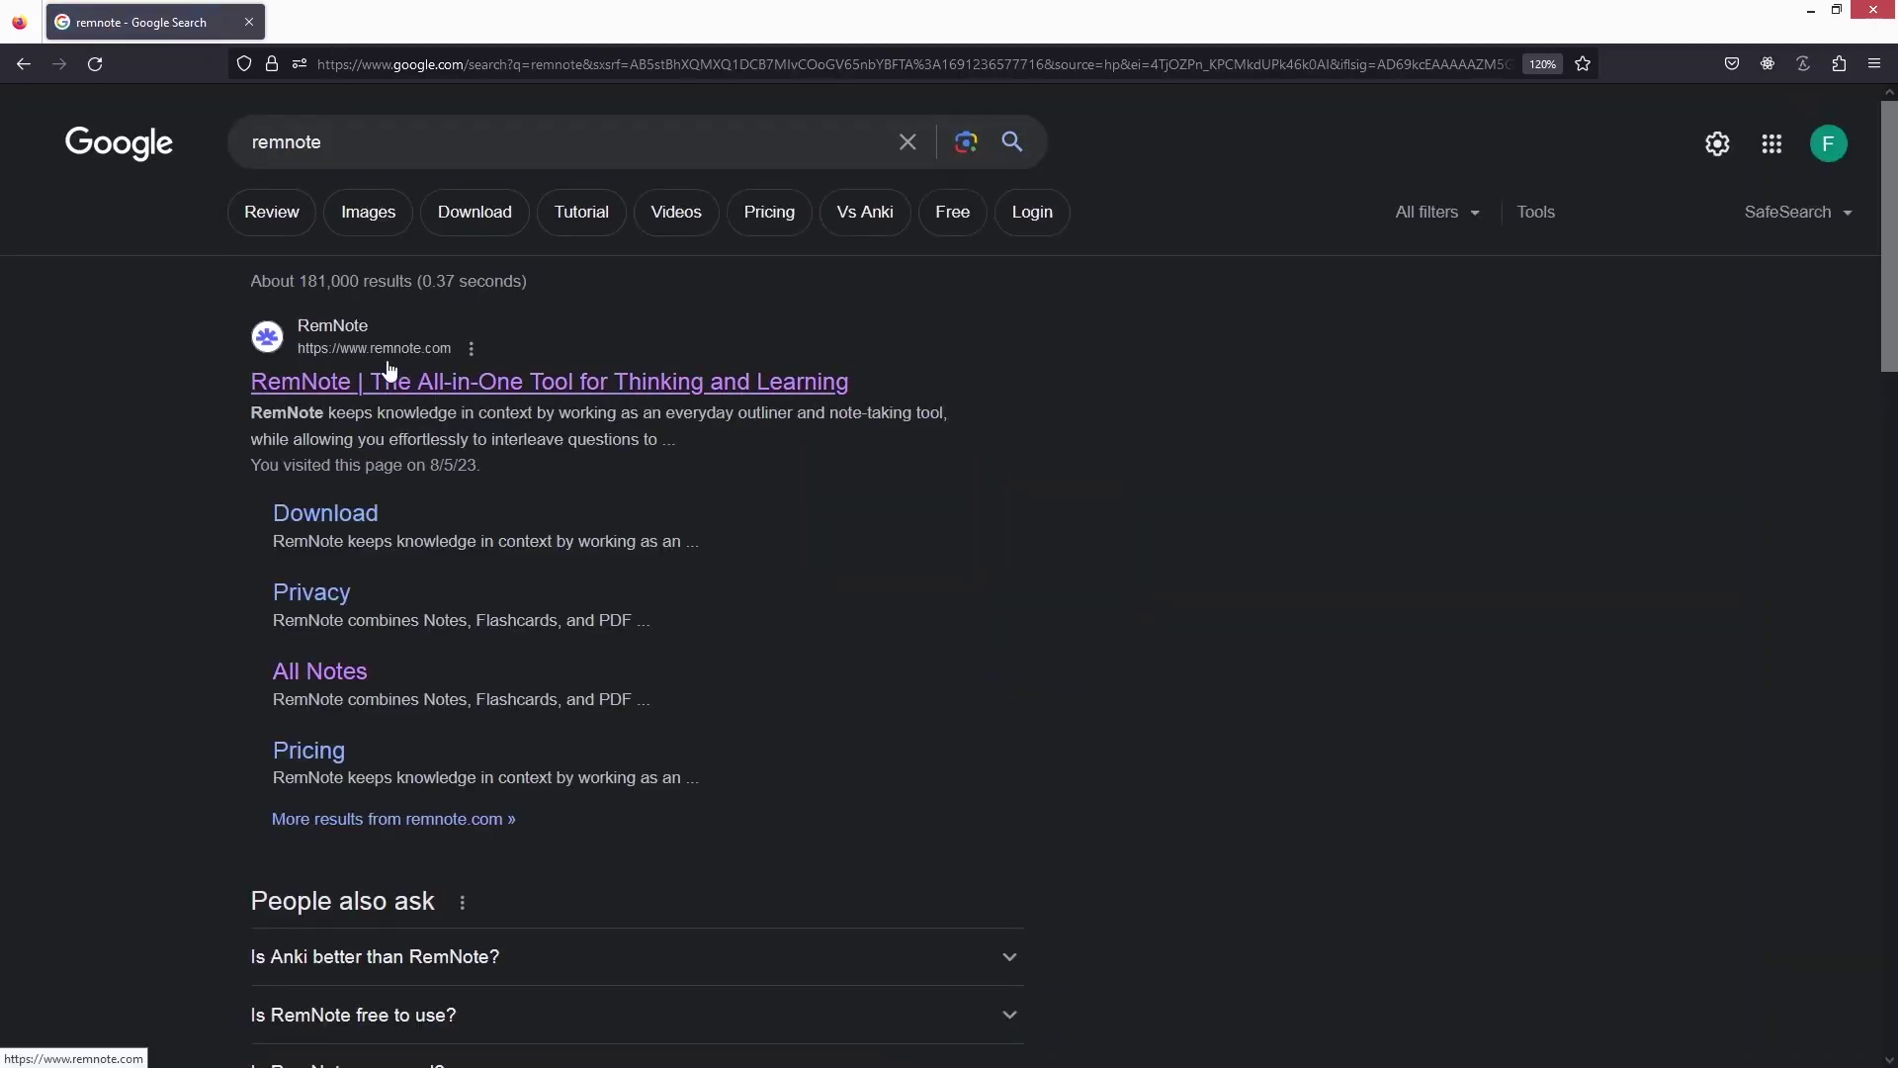
click(348, 387)
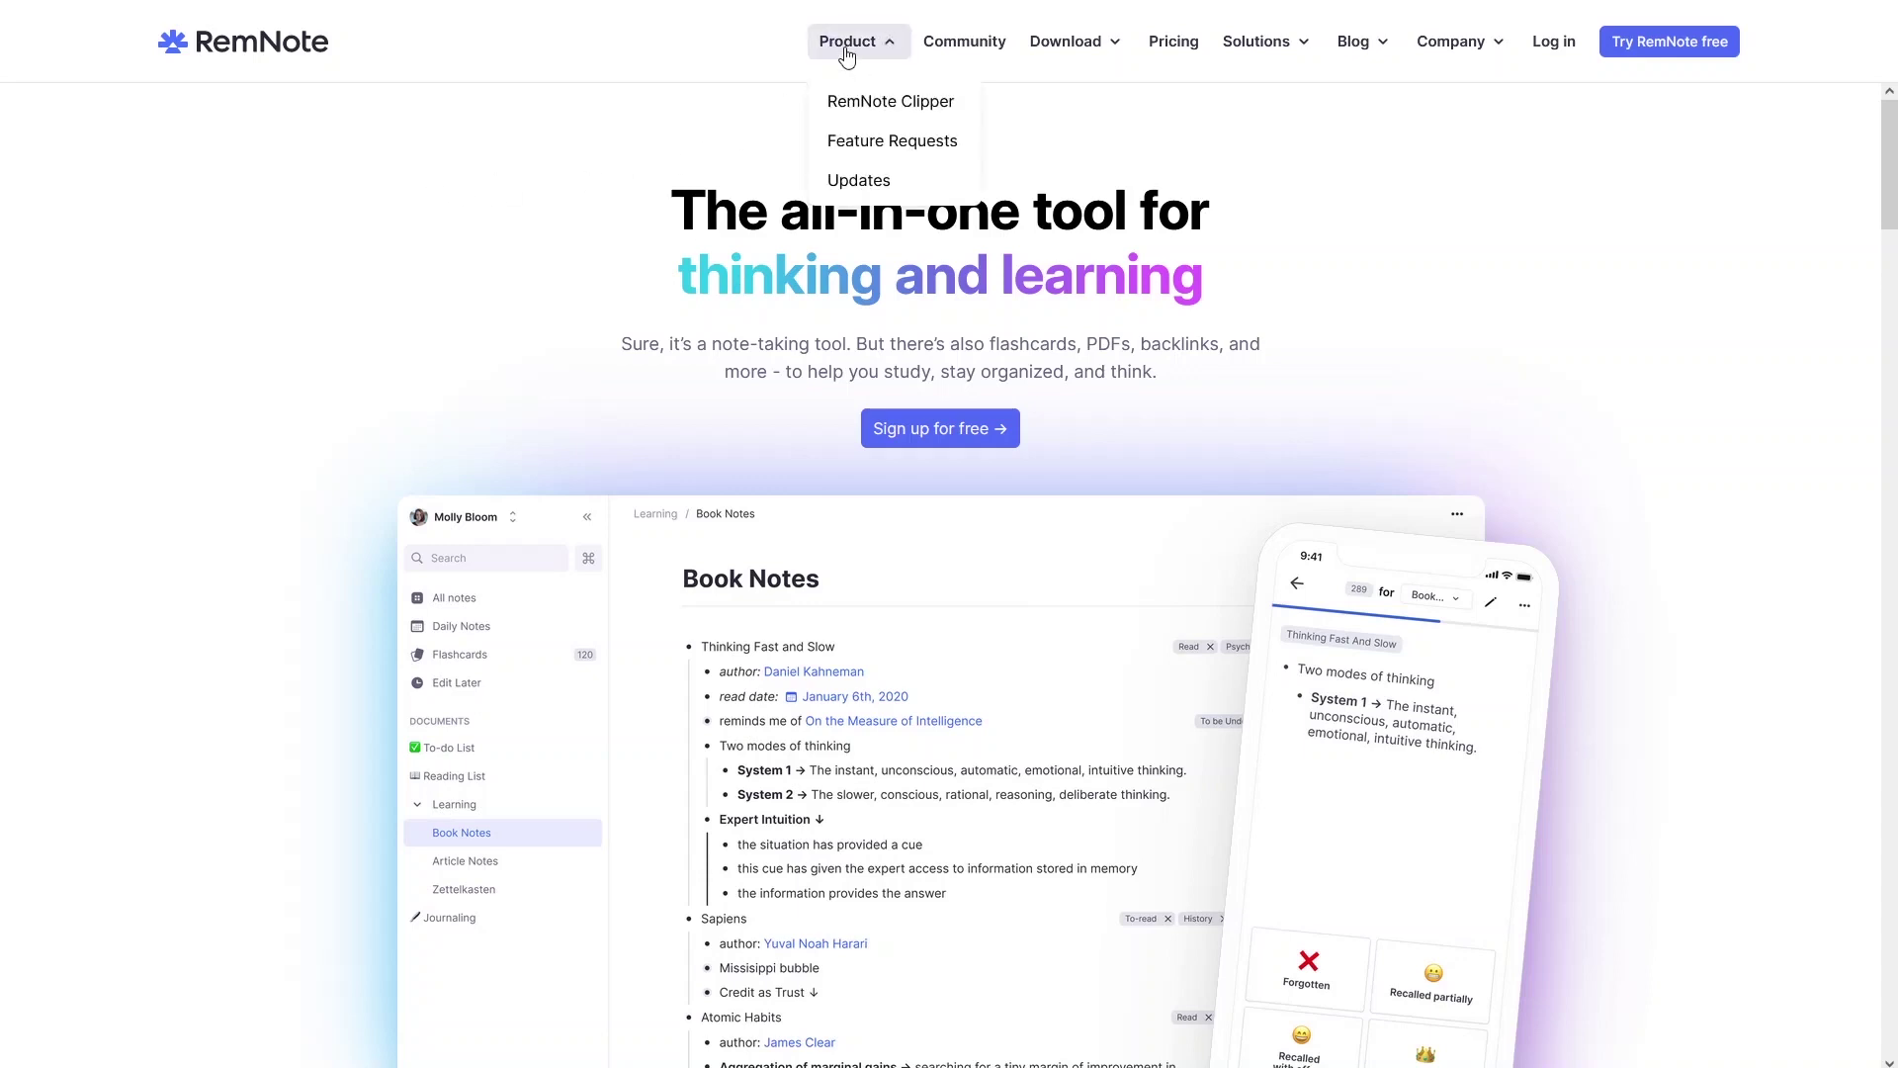
Examine the RemNote homepage's navigation categories and its sections on notes, flashcards, PDFs and offline use
mouse_move(1072, 51)
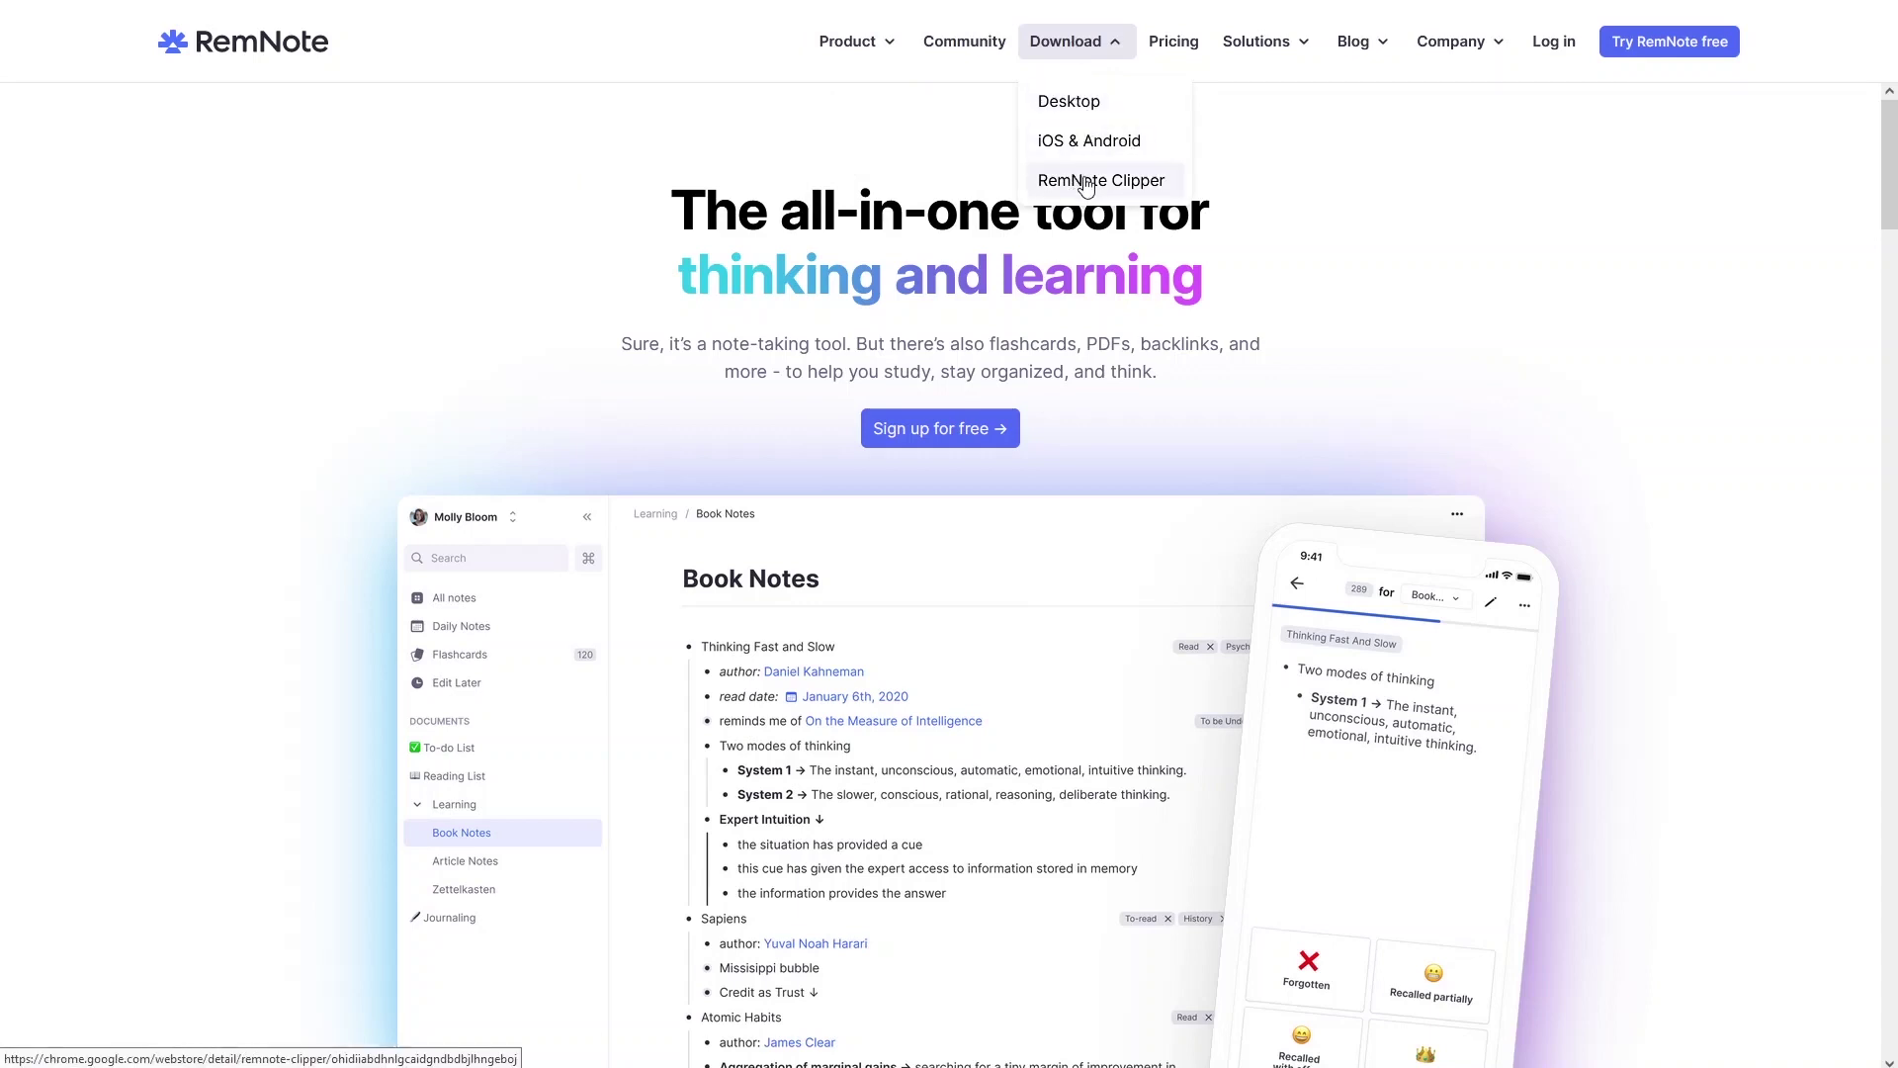
mouse_move(1309, 50)
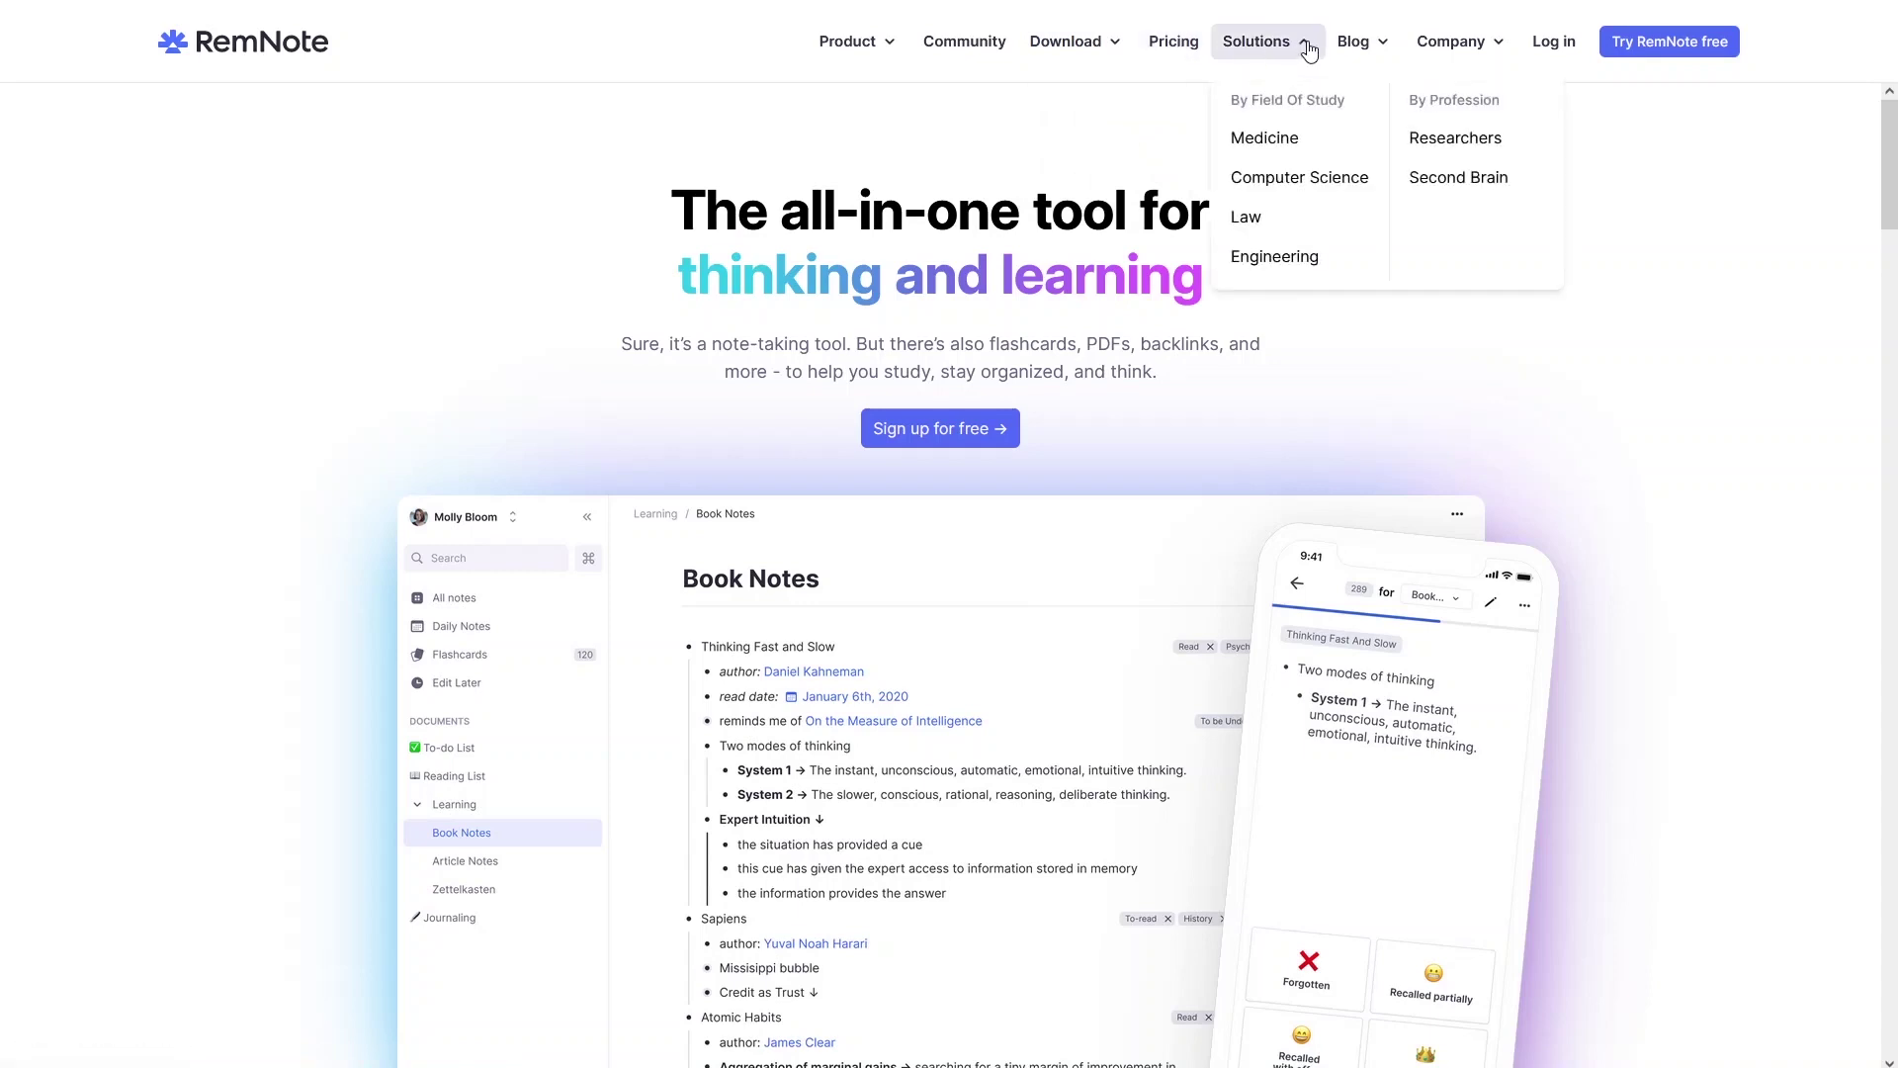
mouse_move(1516, 61)
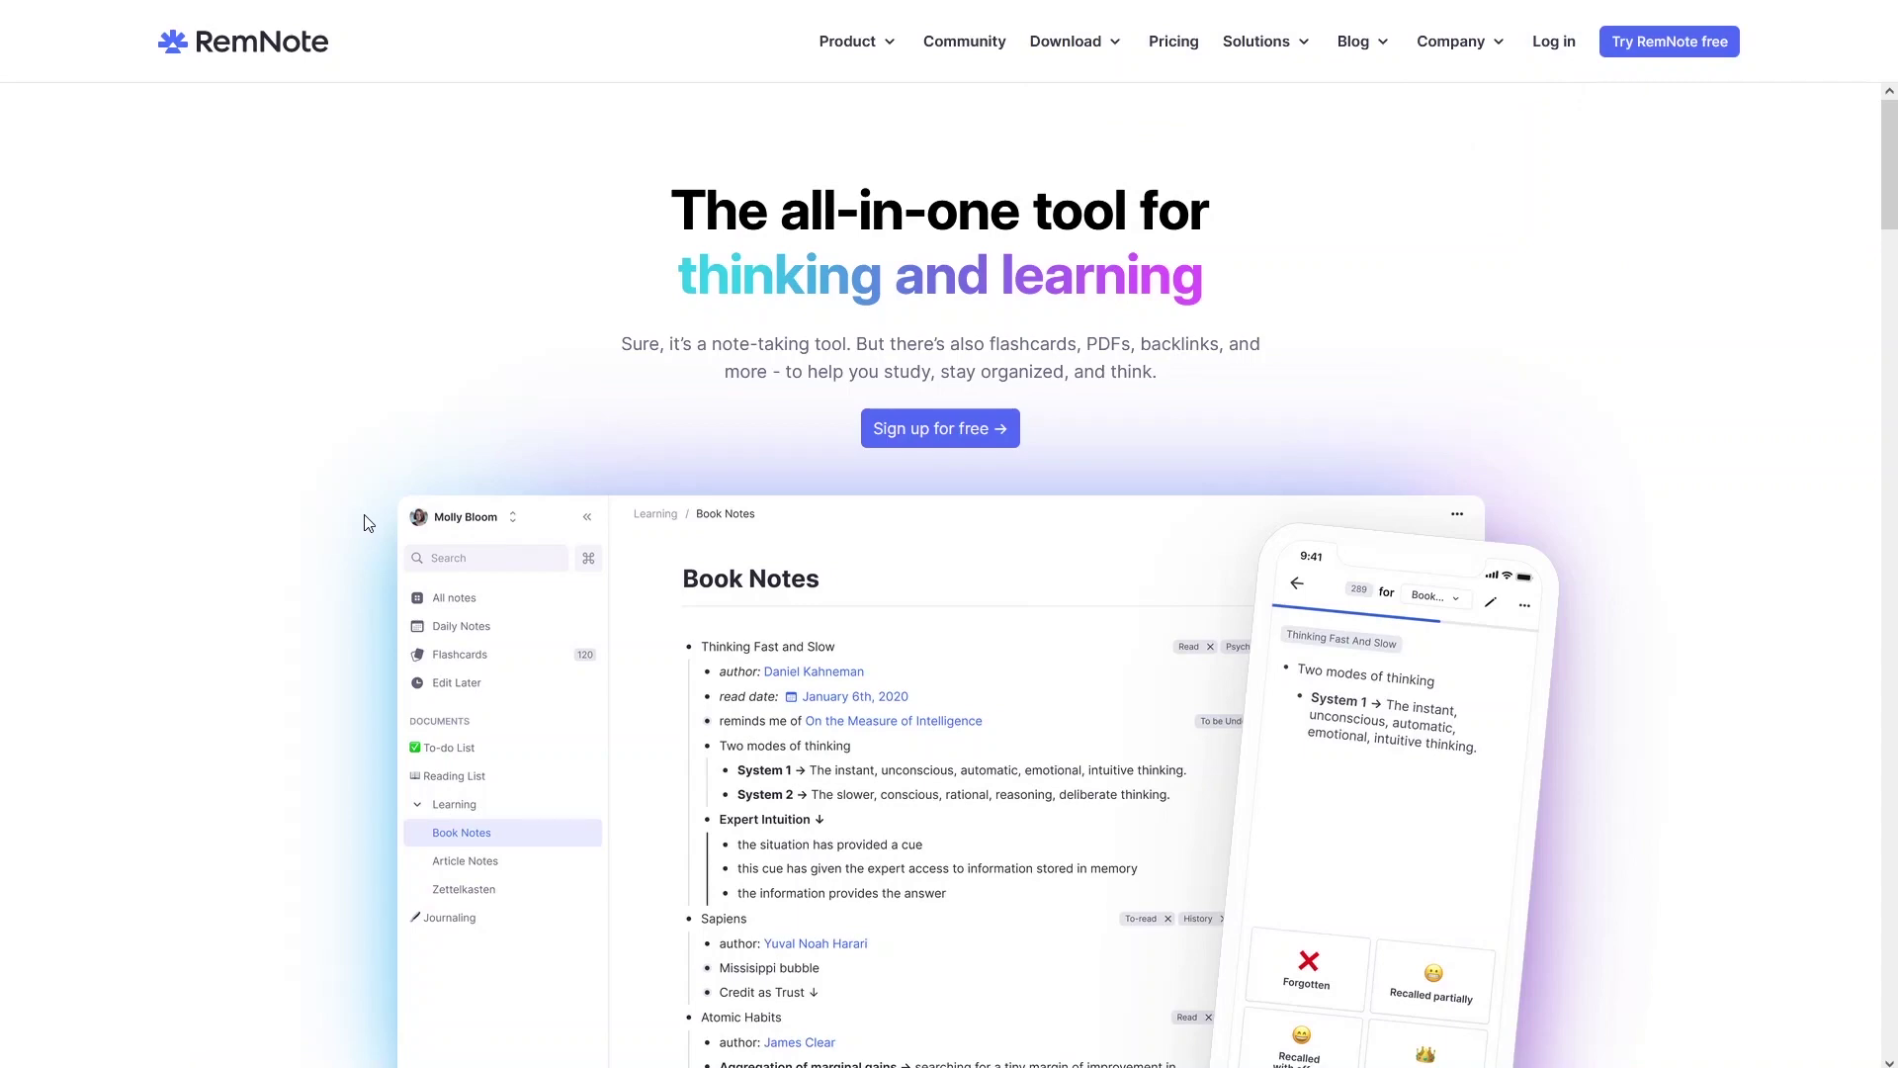
scroll(367, 523, down, 10)
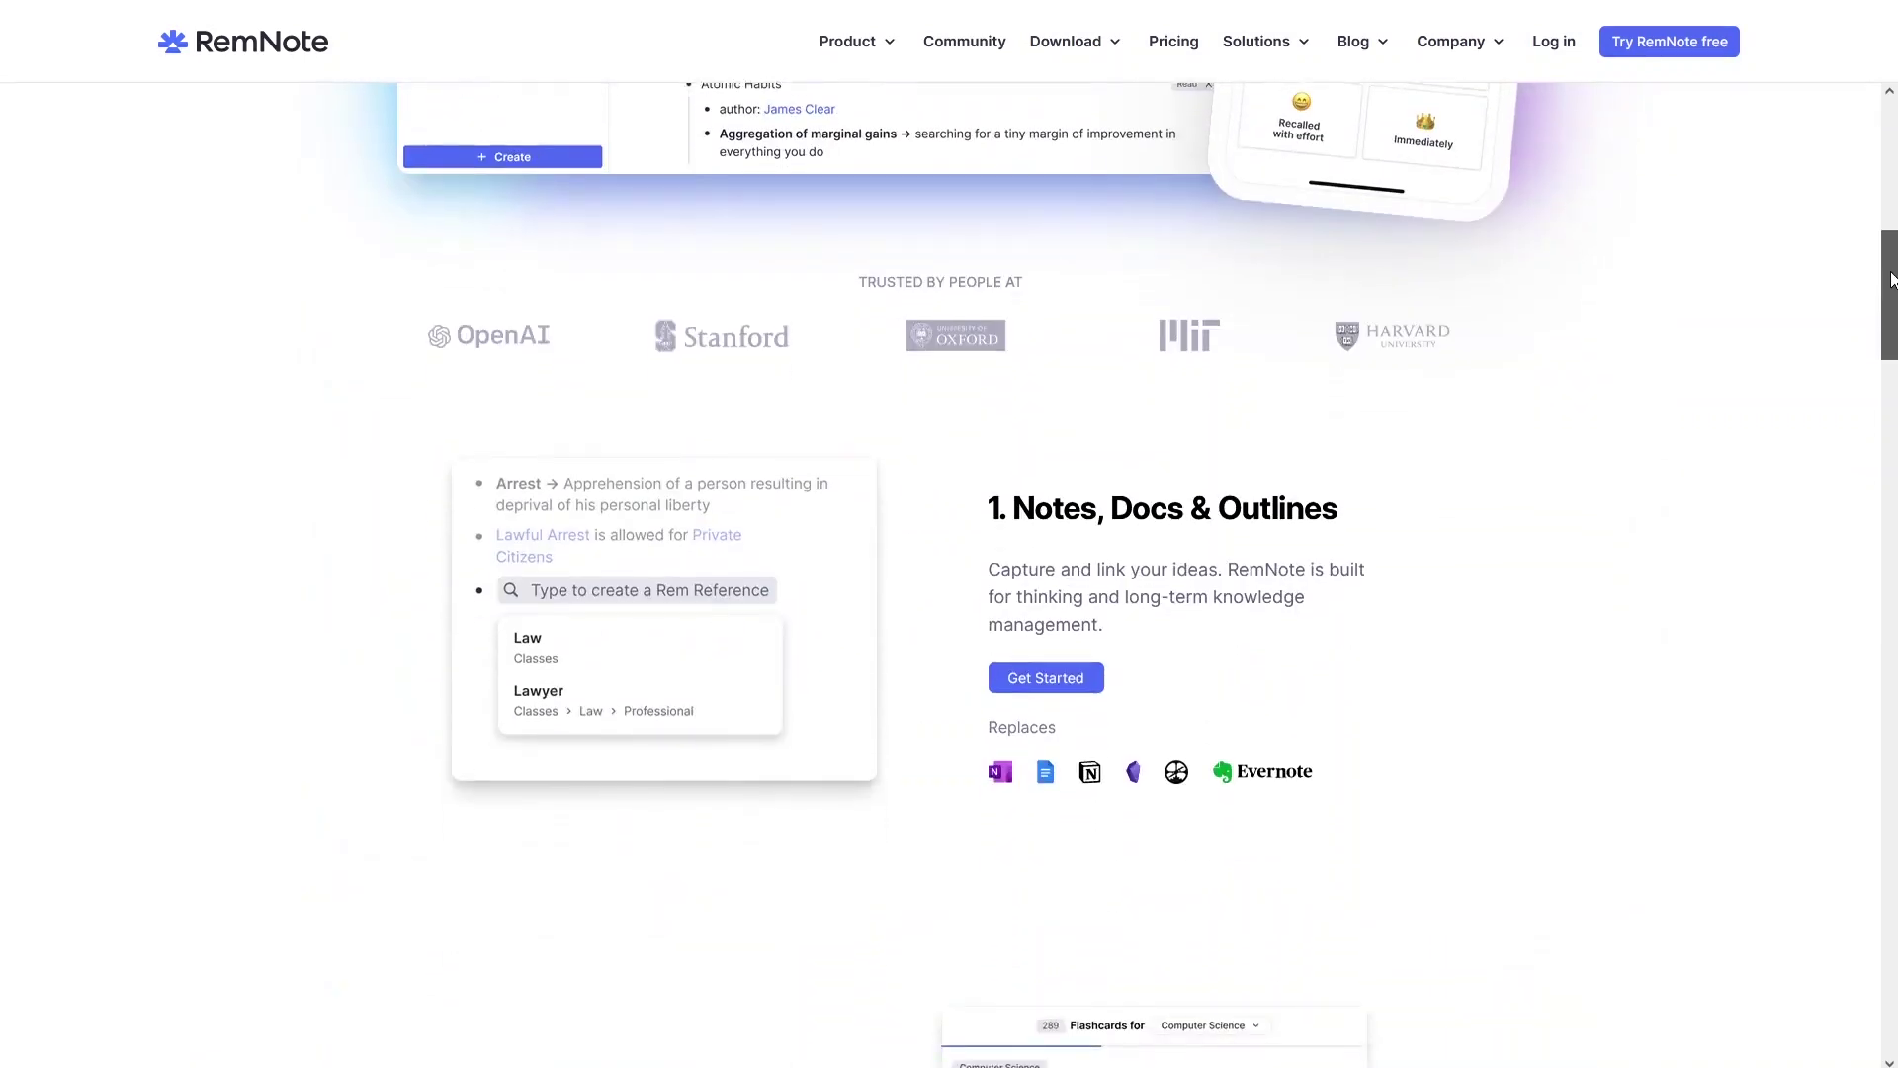
drag(1891, 286, 1891, 292)
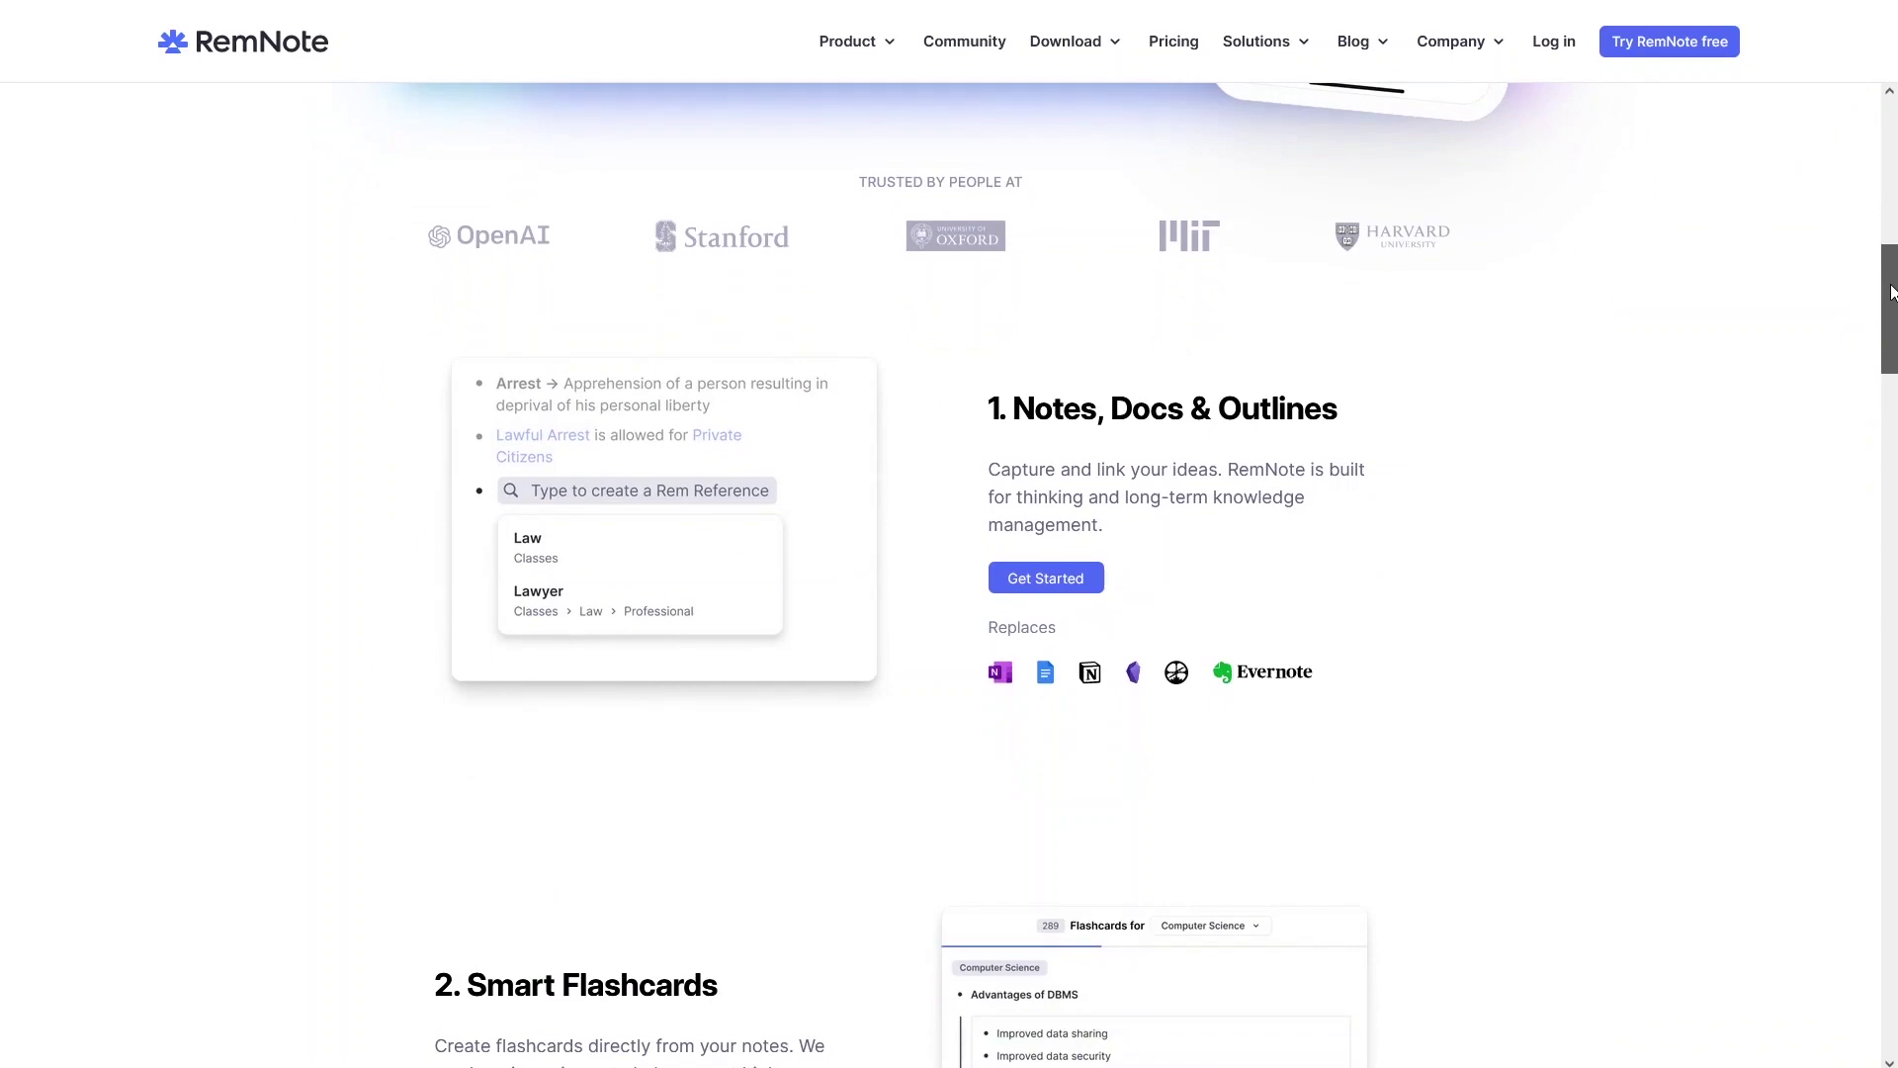
drag(1891, 293, 1893, 370)
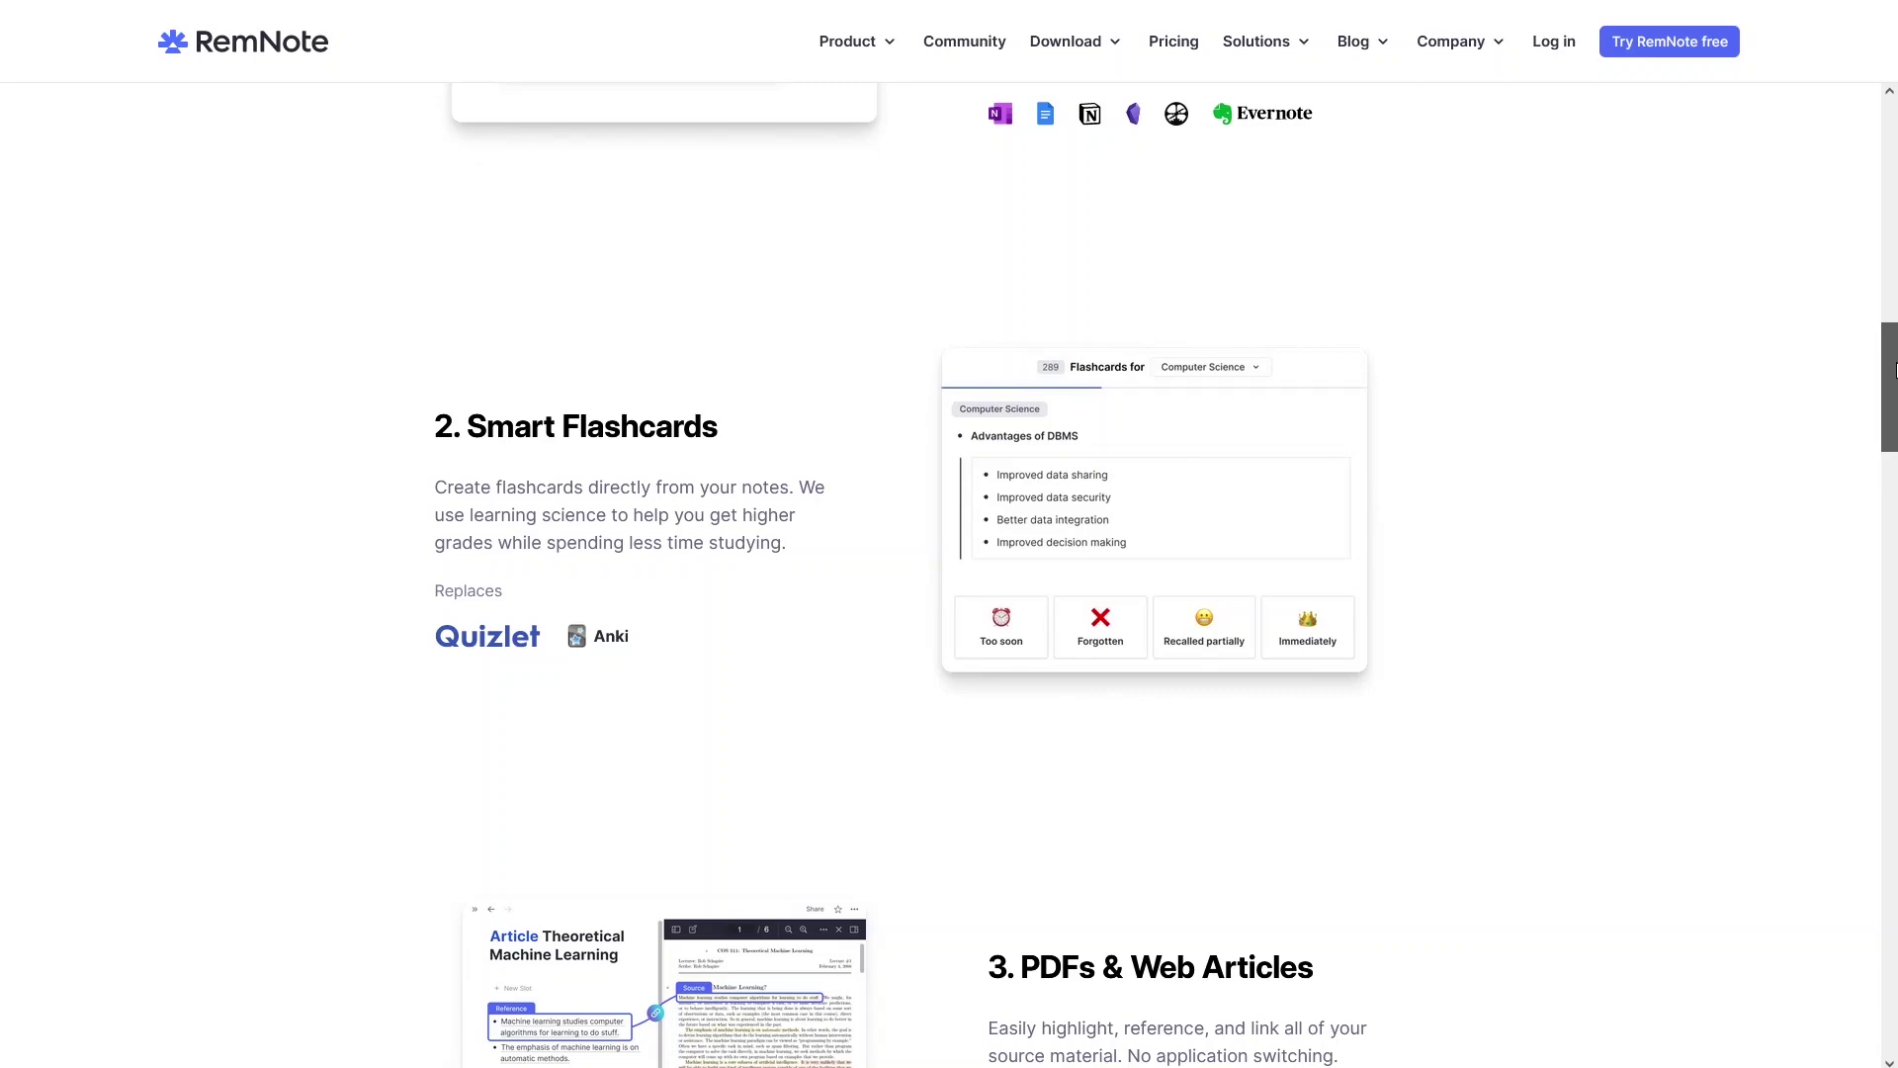
scroll(1126, 501, down, 5)
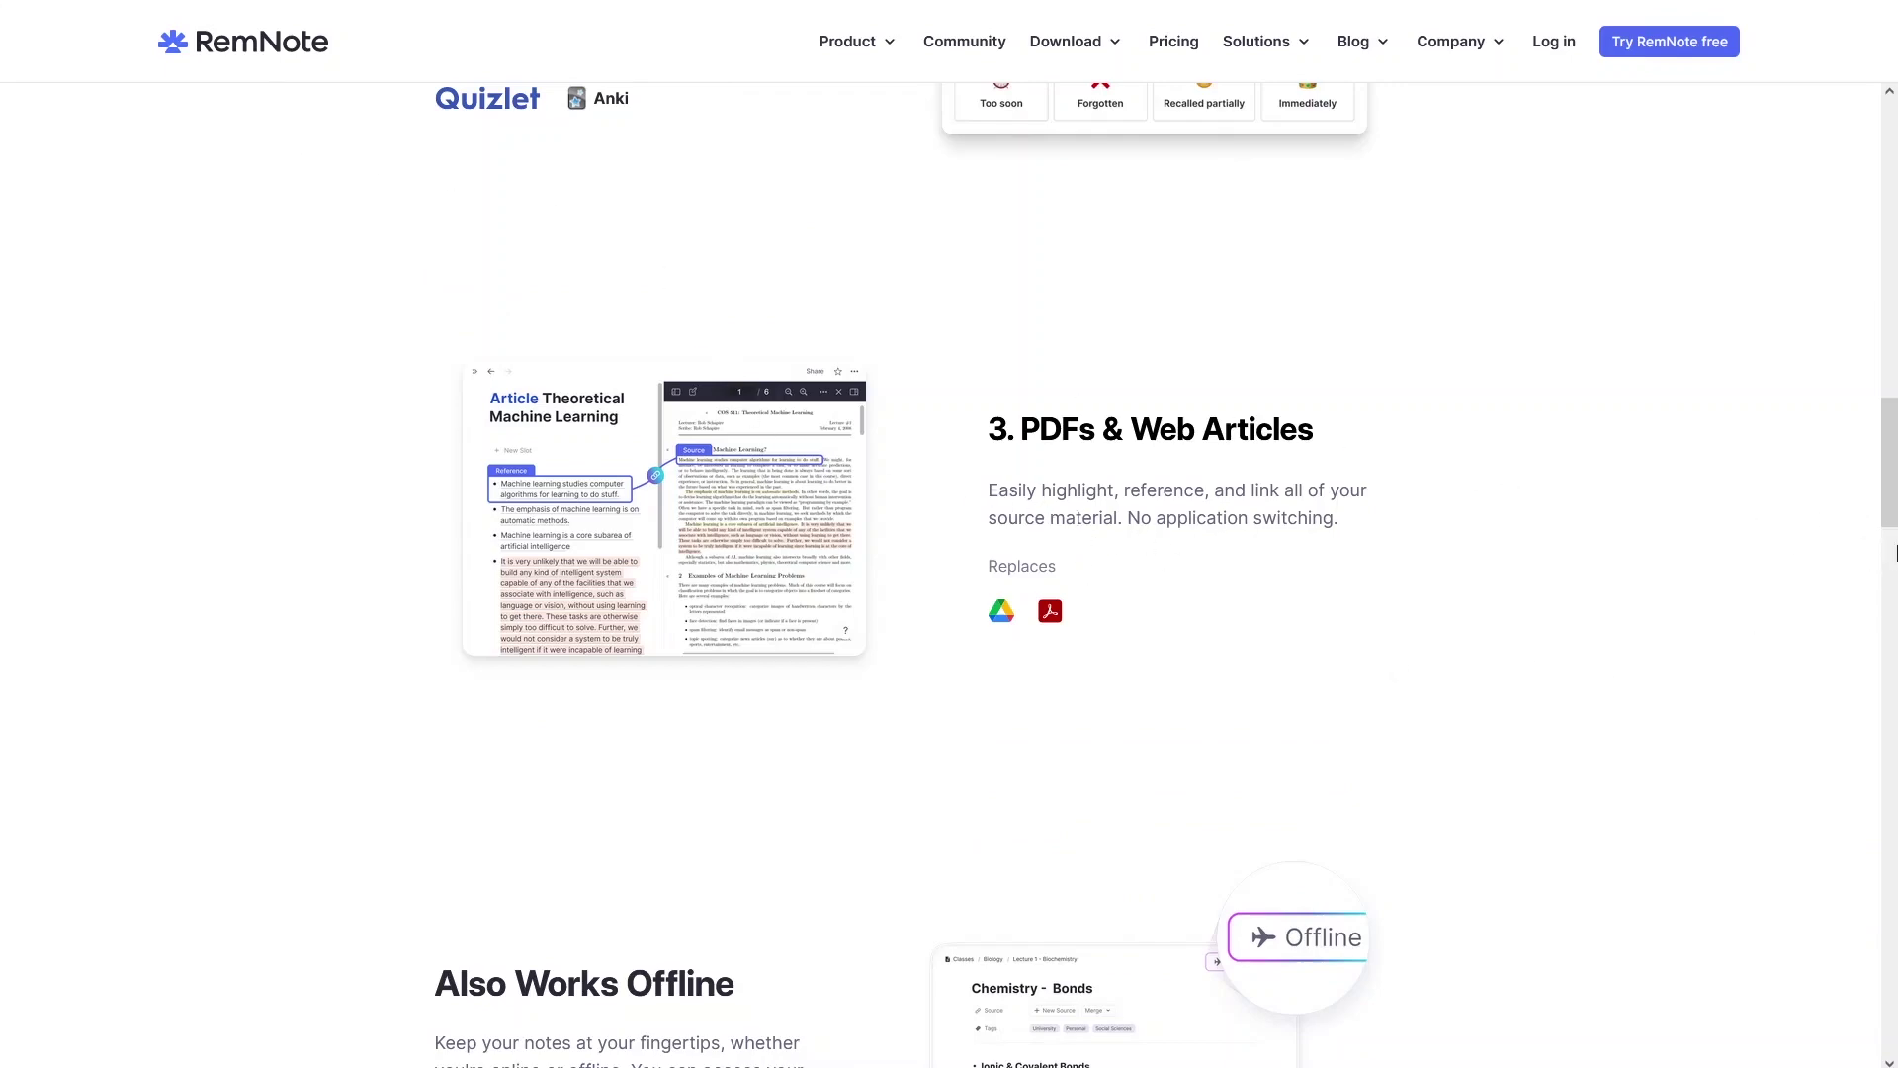
drag(1893, 488, 1896, 583)
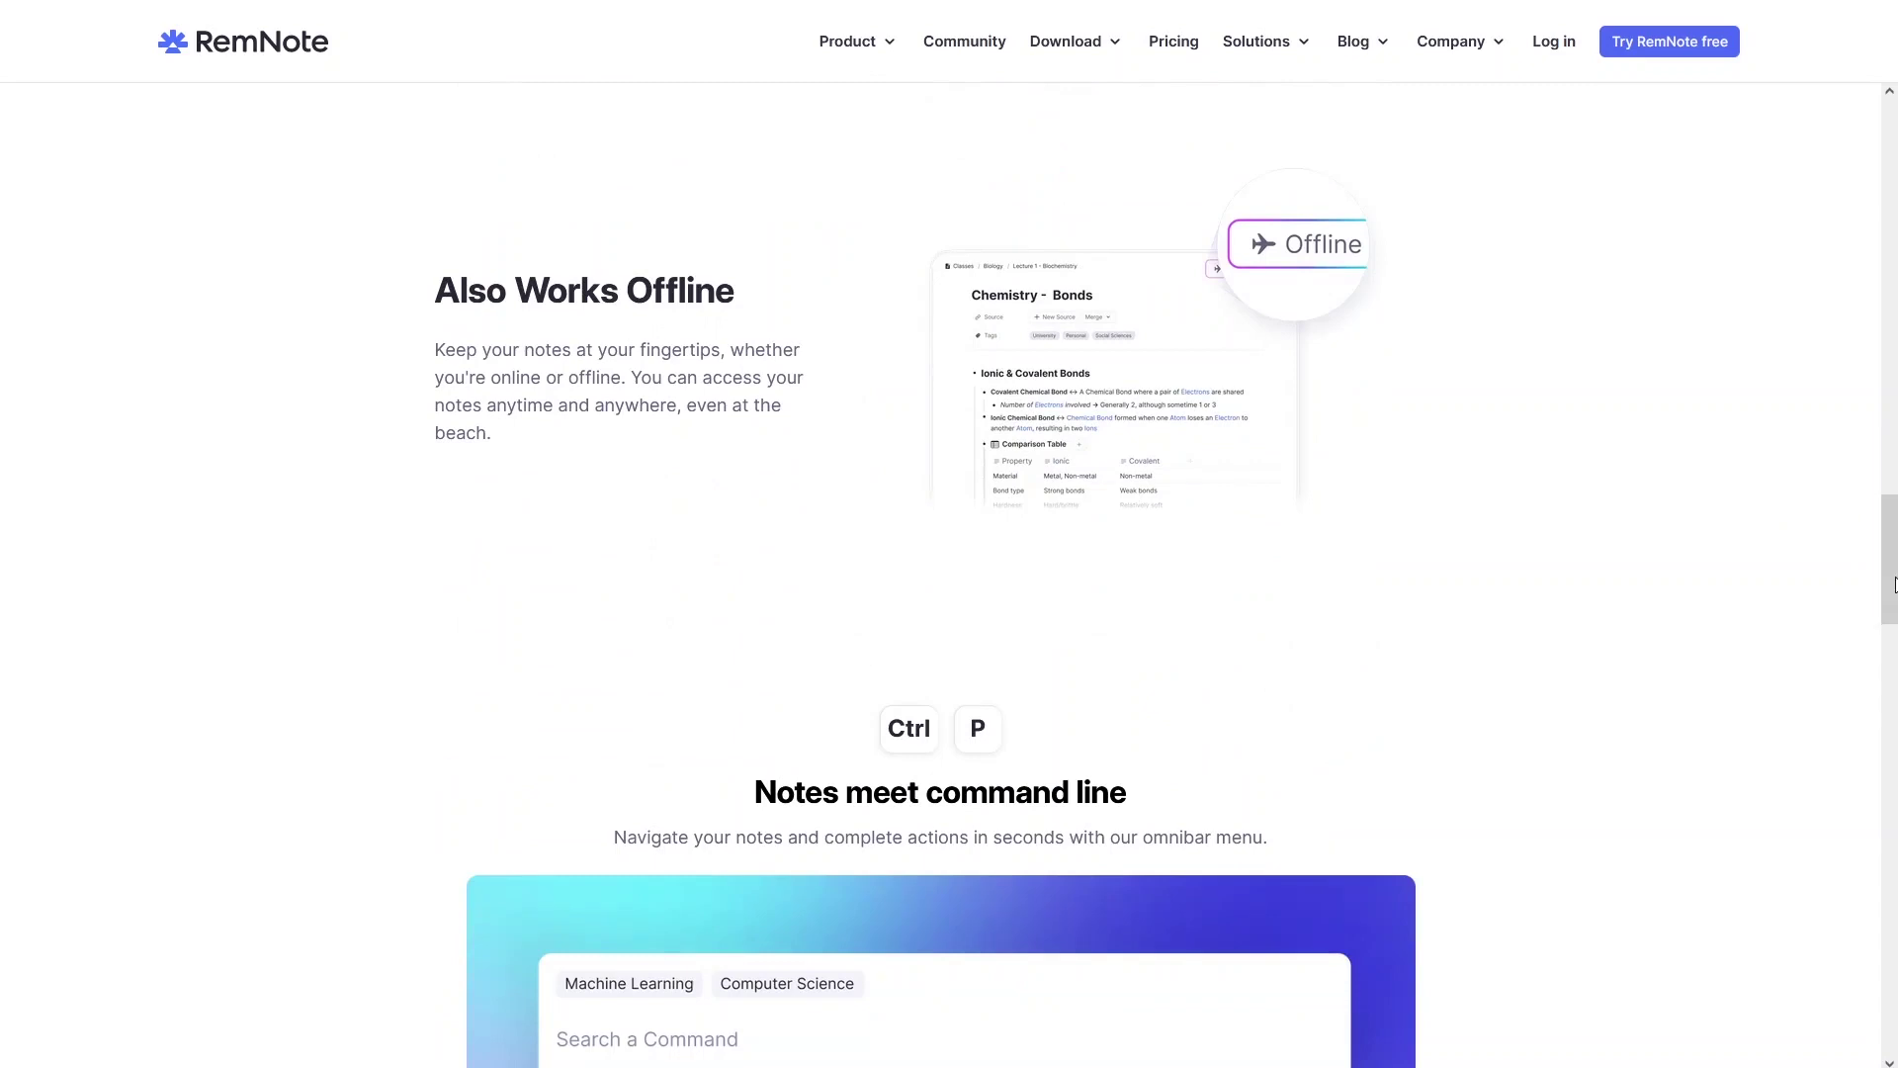
scroll(1869, 458, up, 1)
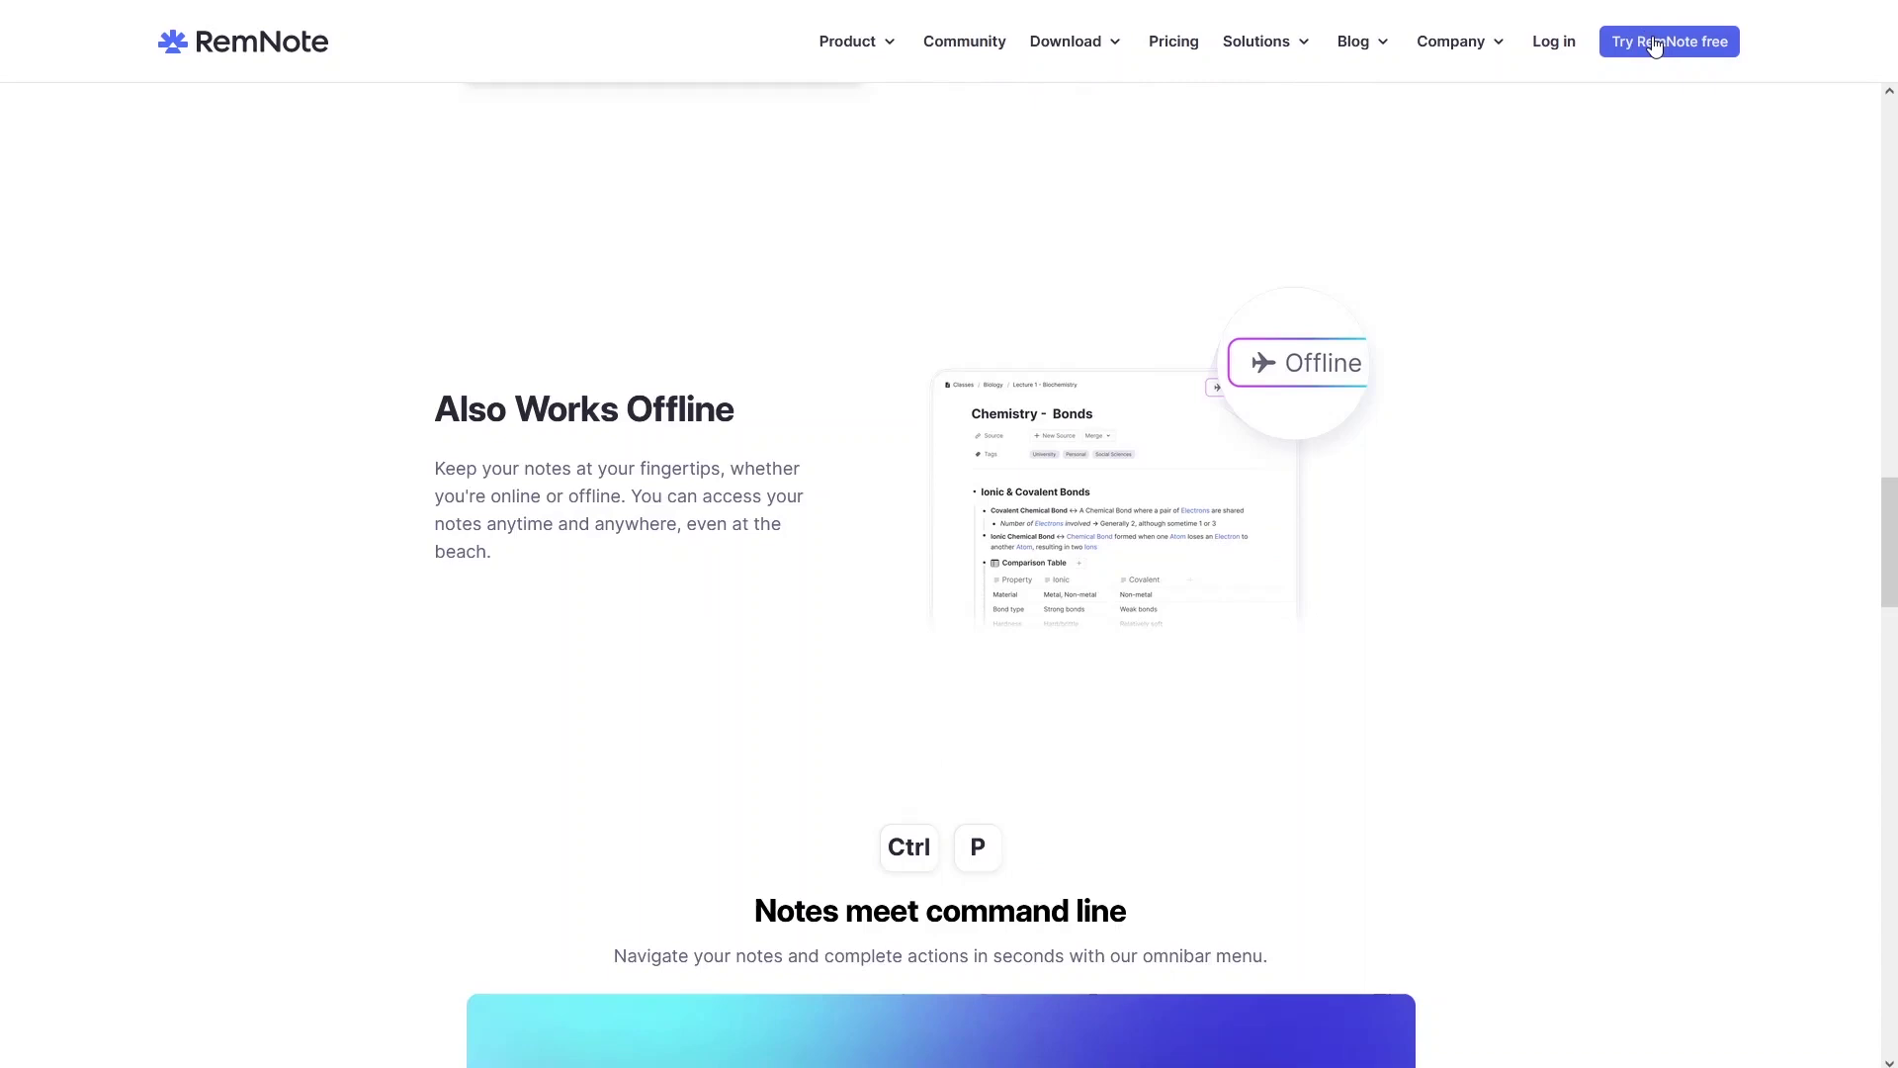
Log in to RemNote with a Google account
click(1550, 51)
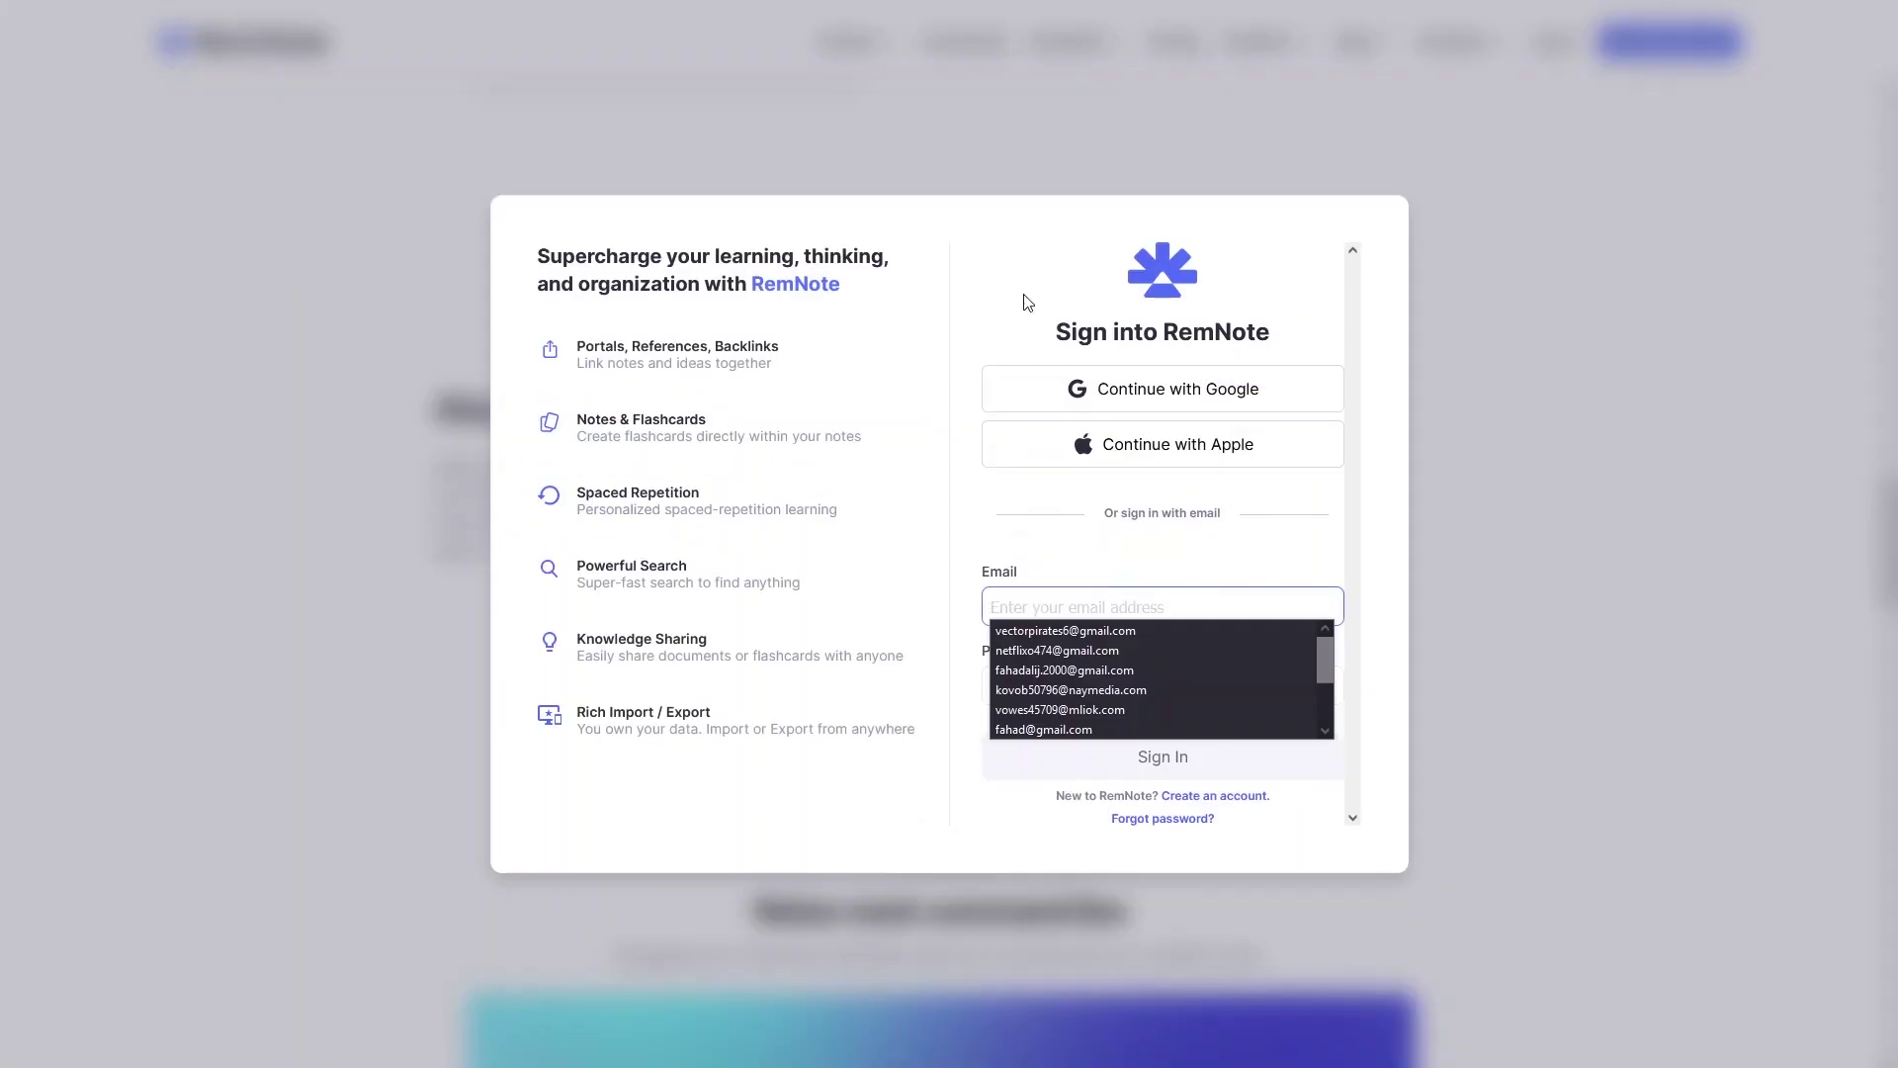
click(1091, 413)
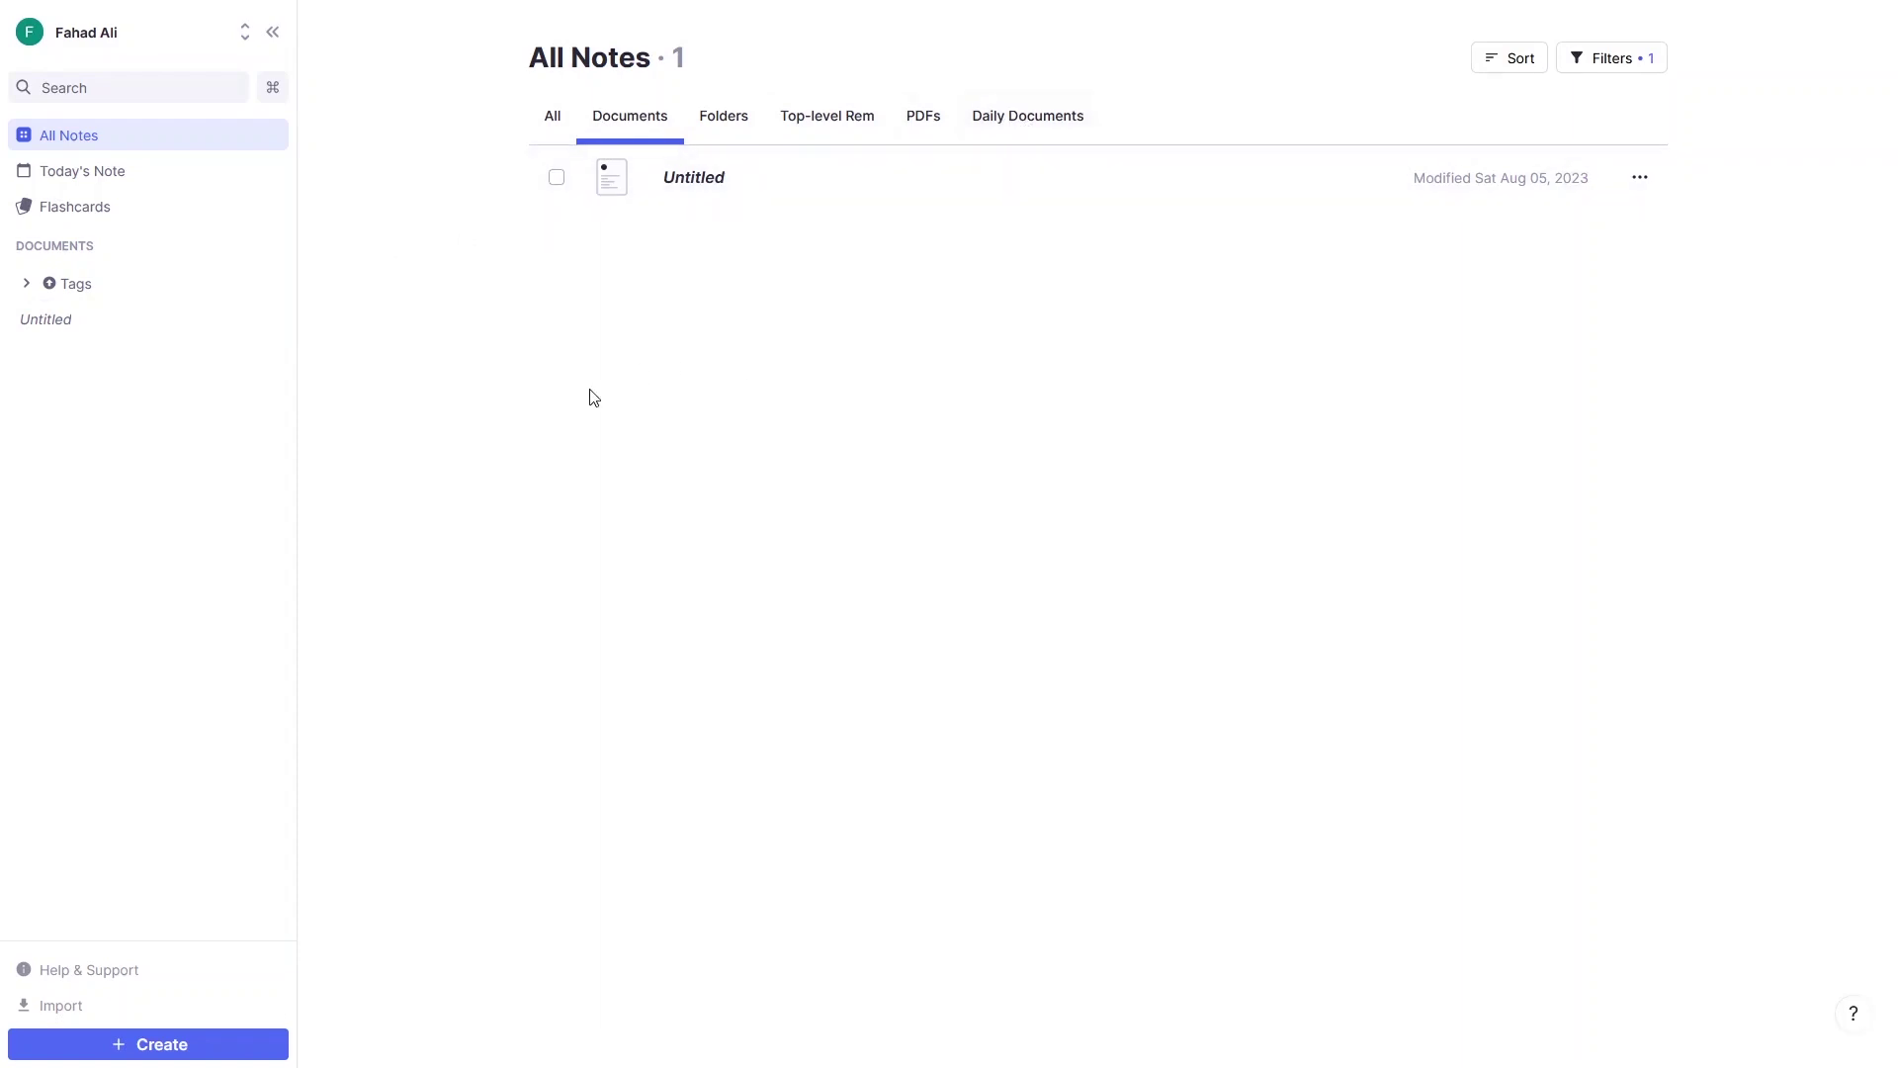
Create a new document and title it "My First Document"
click(226, 1046)
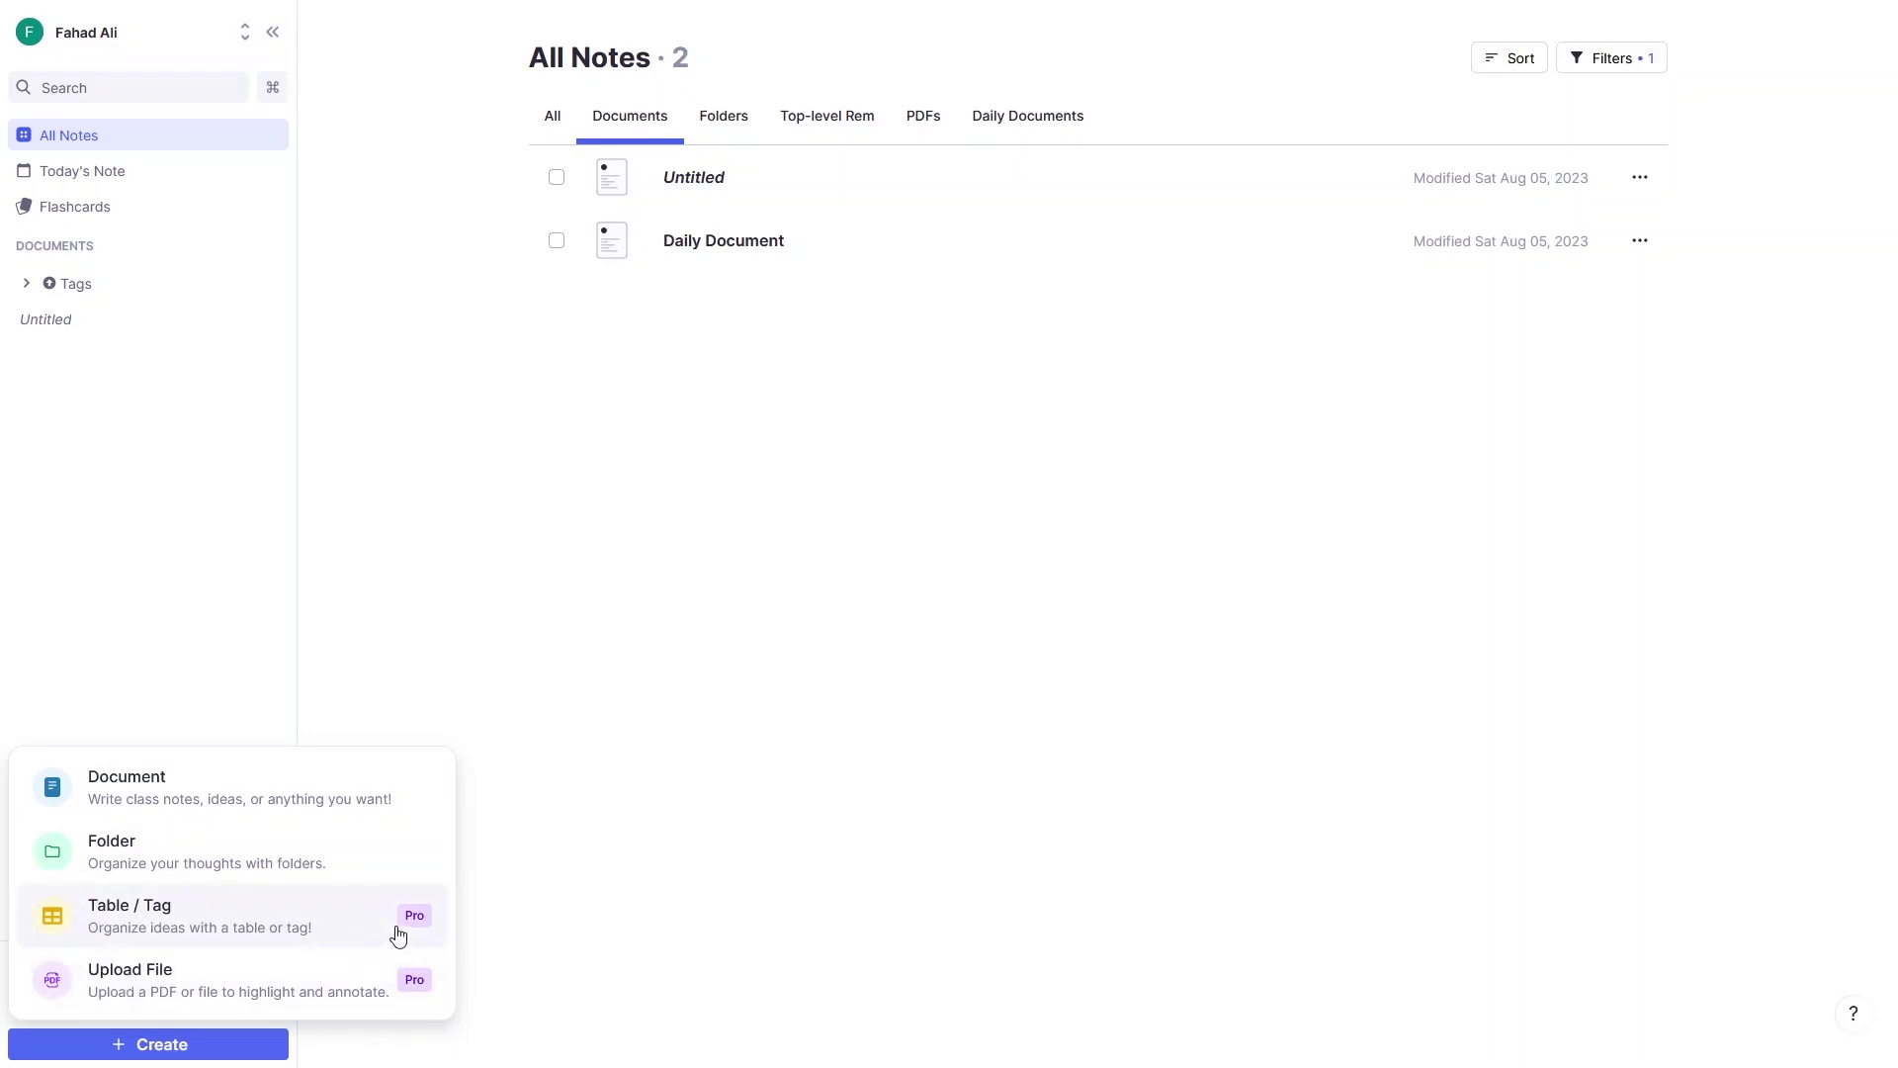
mouse_move(411, 924)
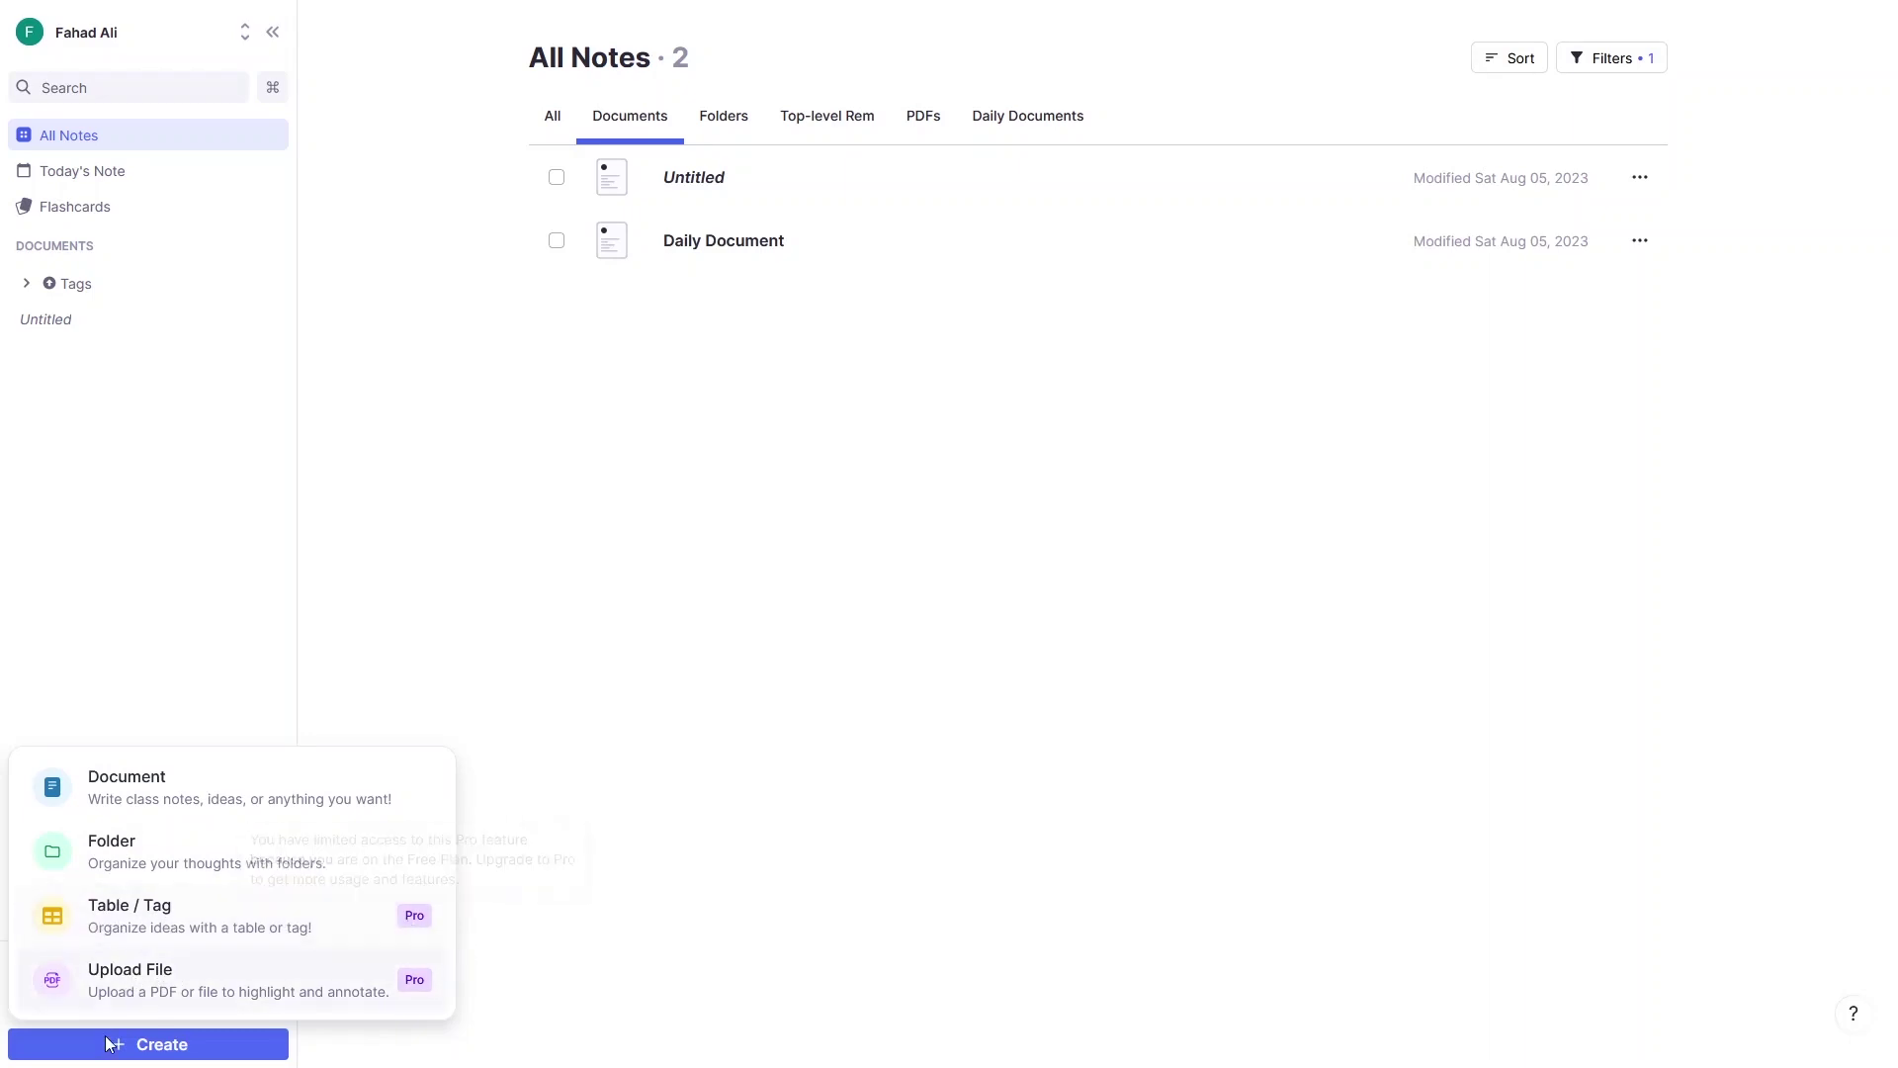
click(129, 786)
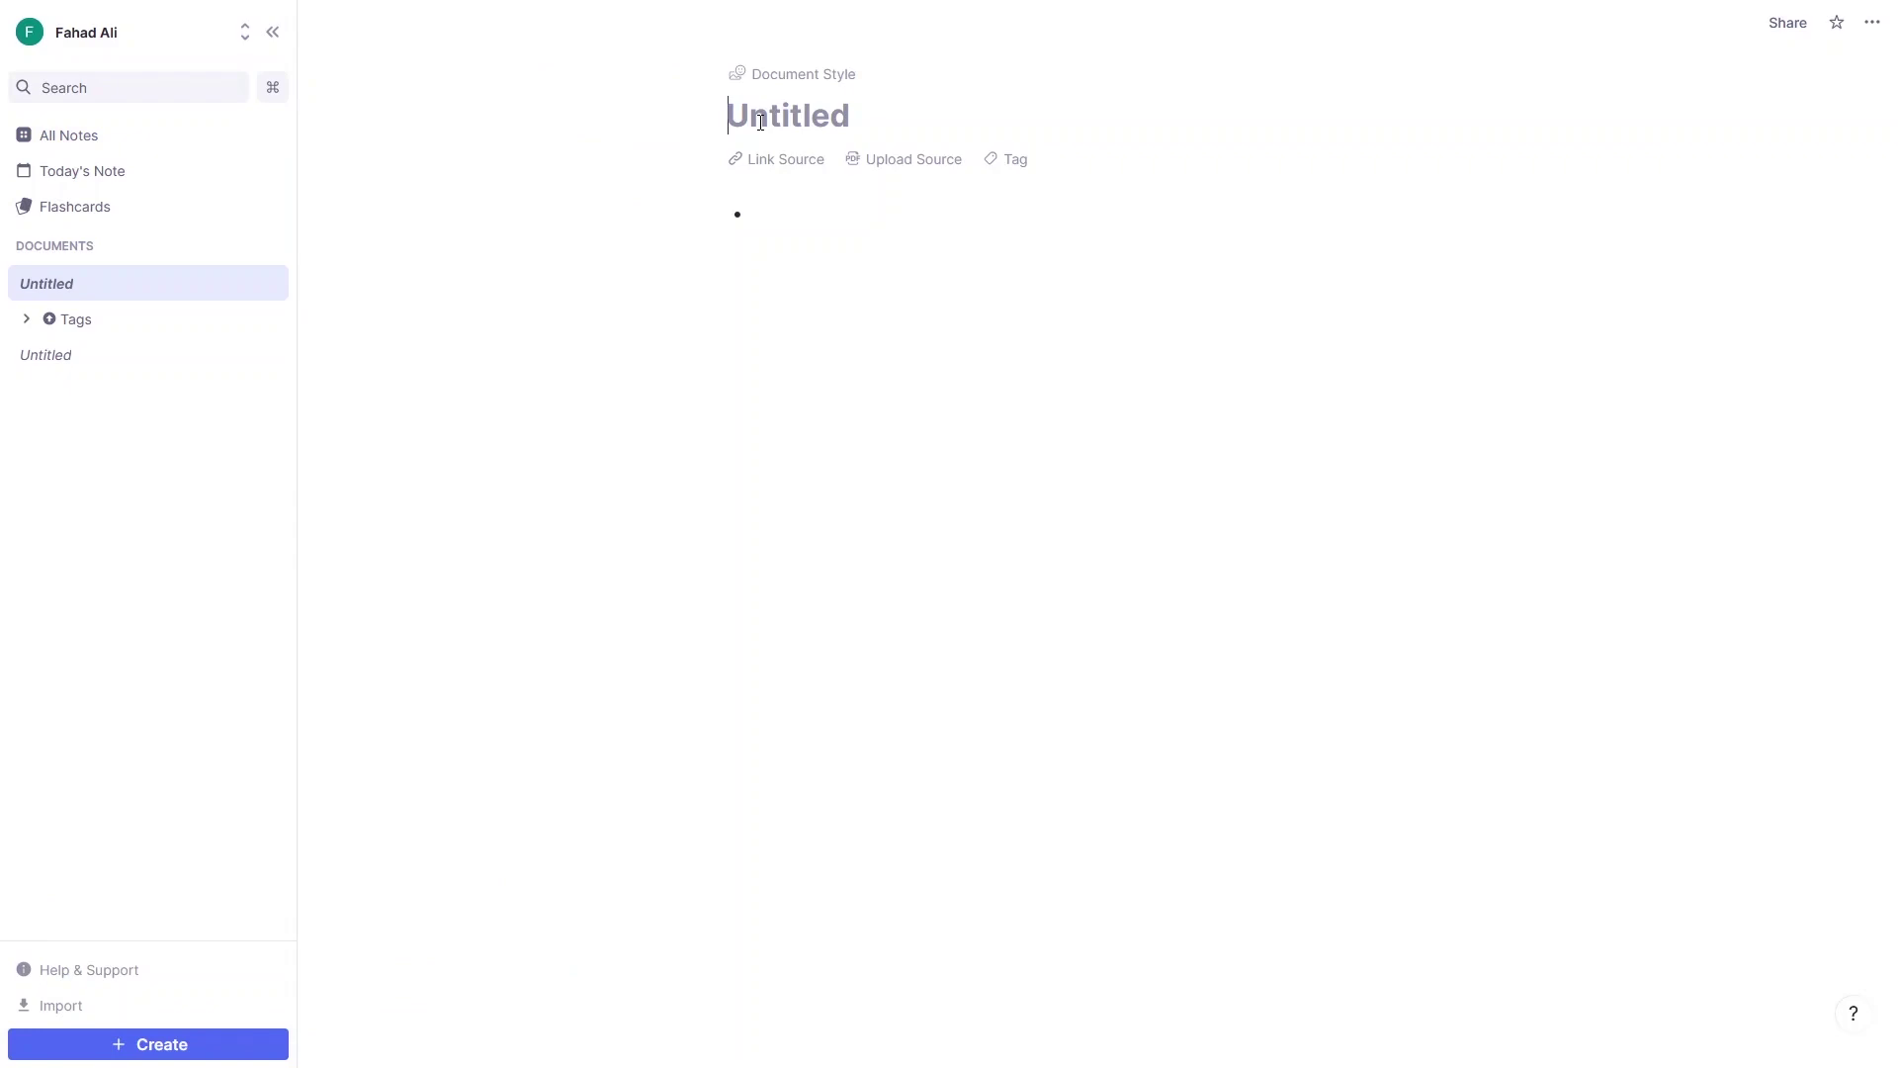
text(My First Document)
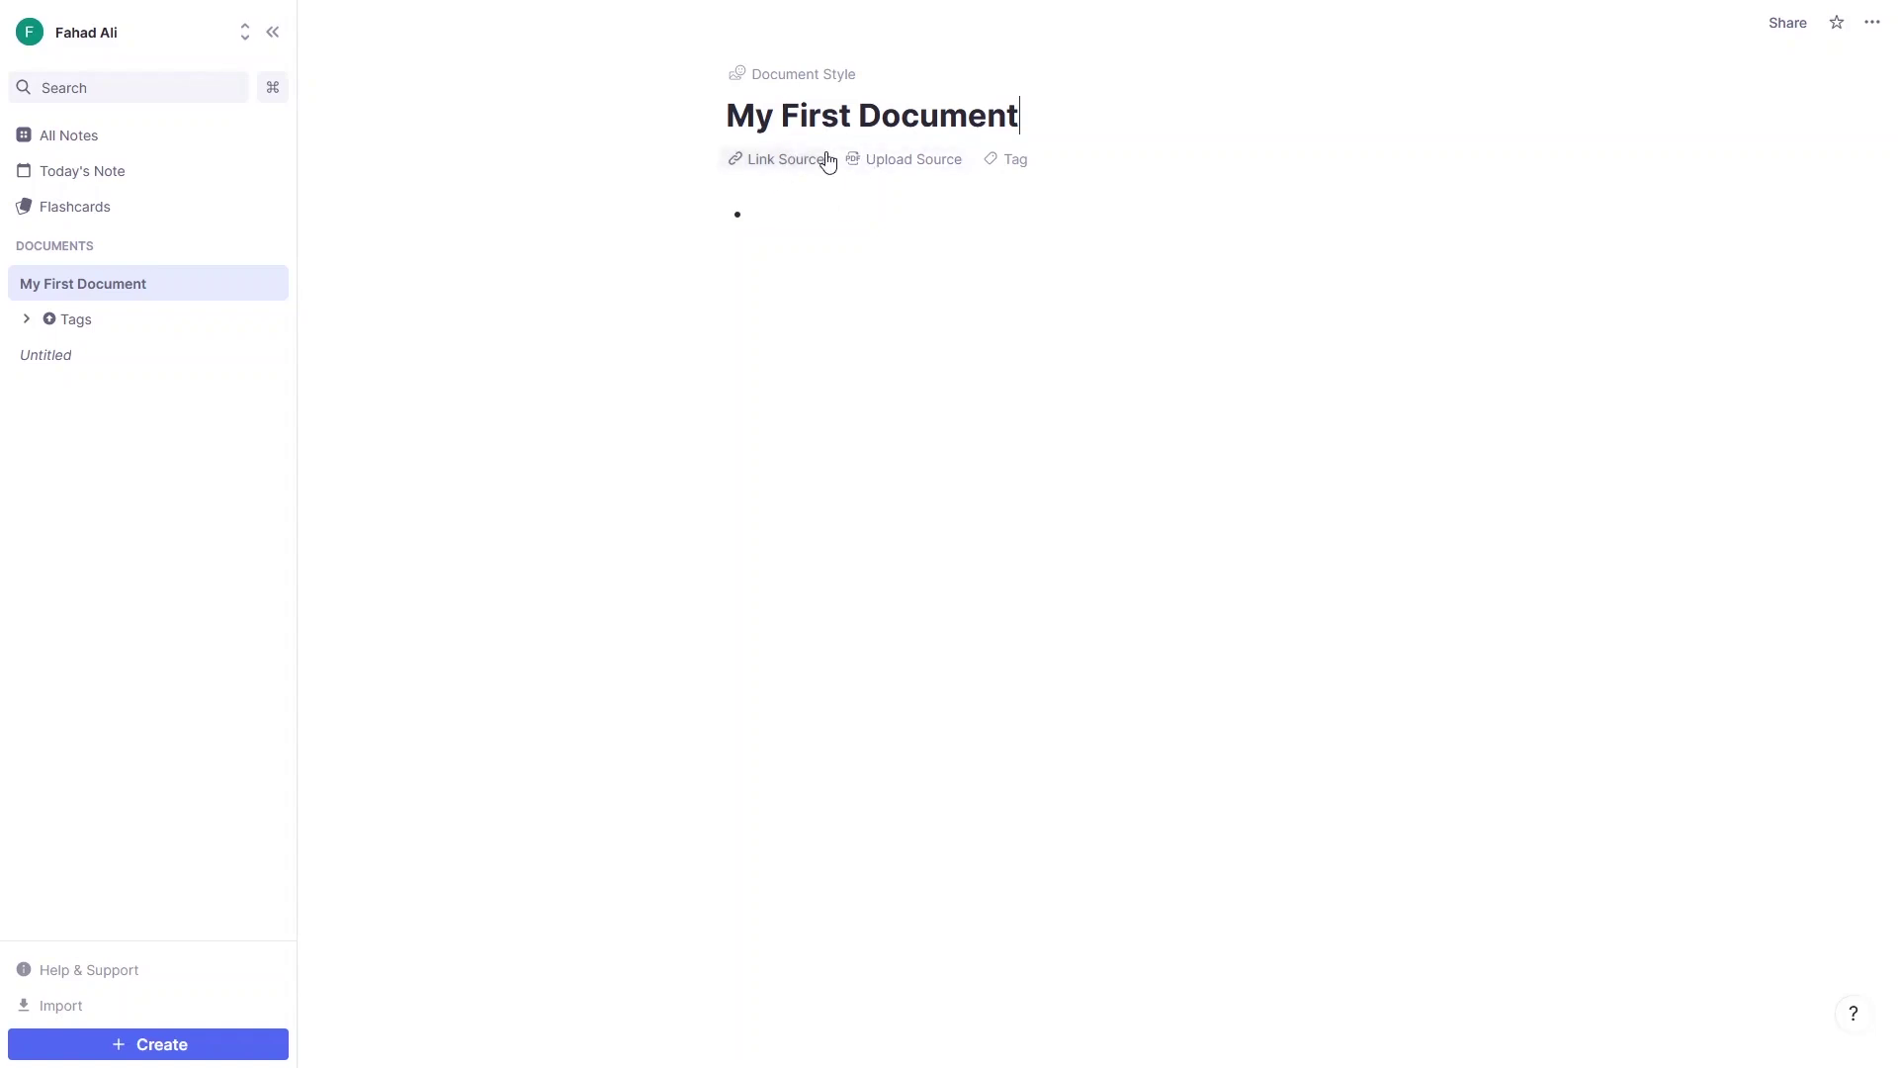
Write "First Chapter" as the first bullet in the document's body
click(788, 221)
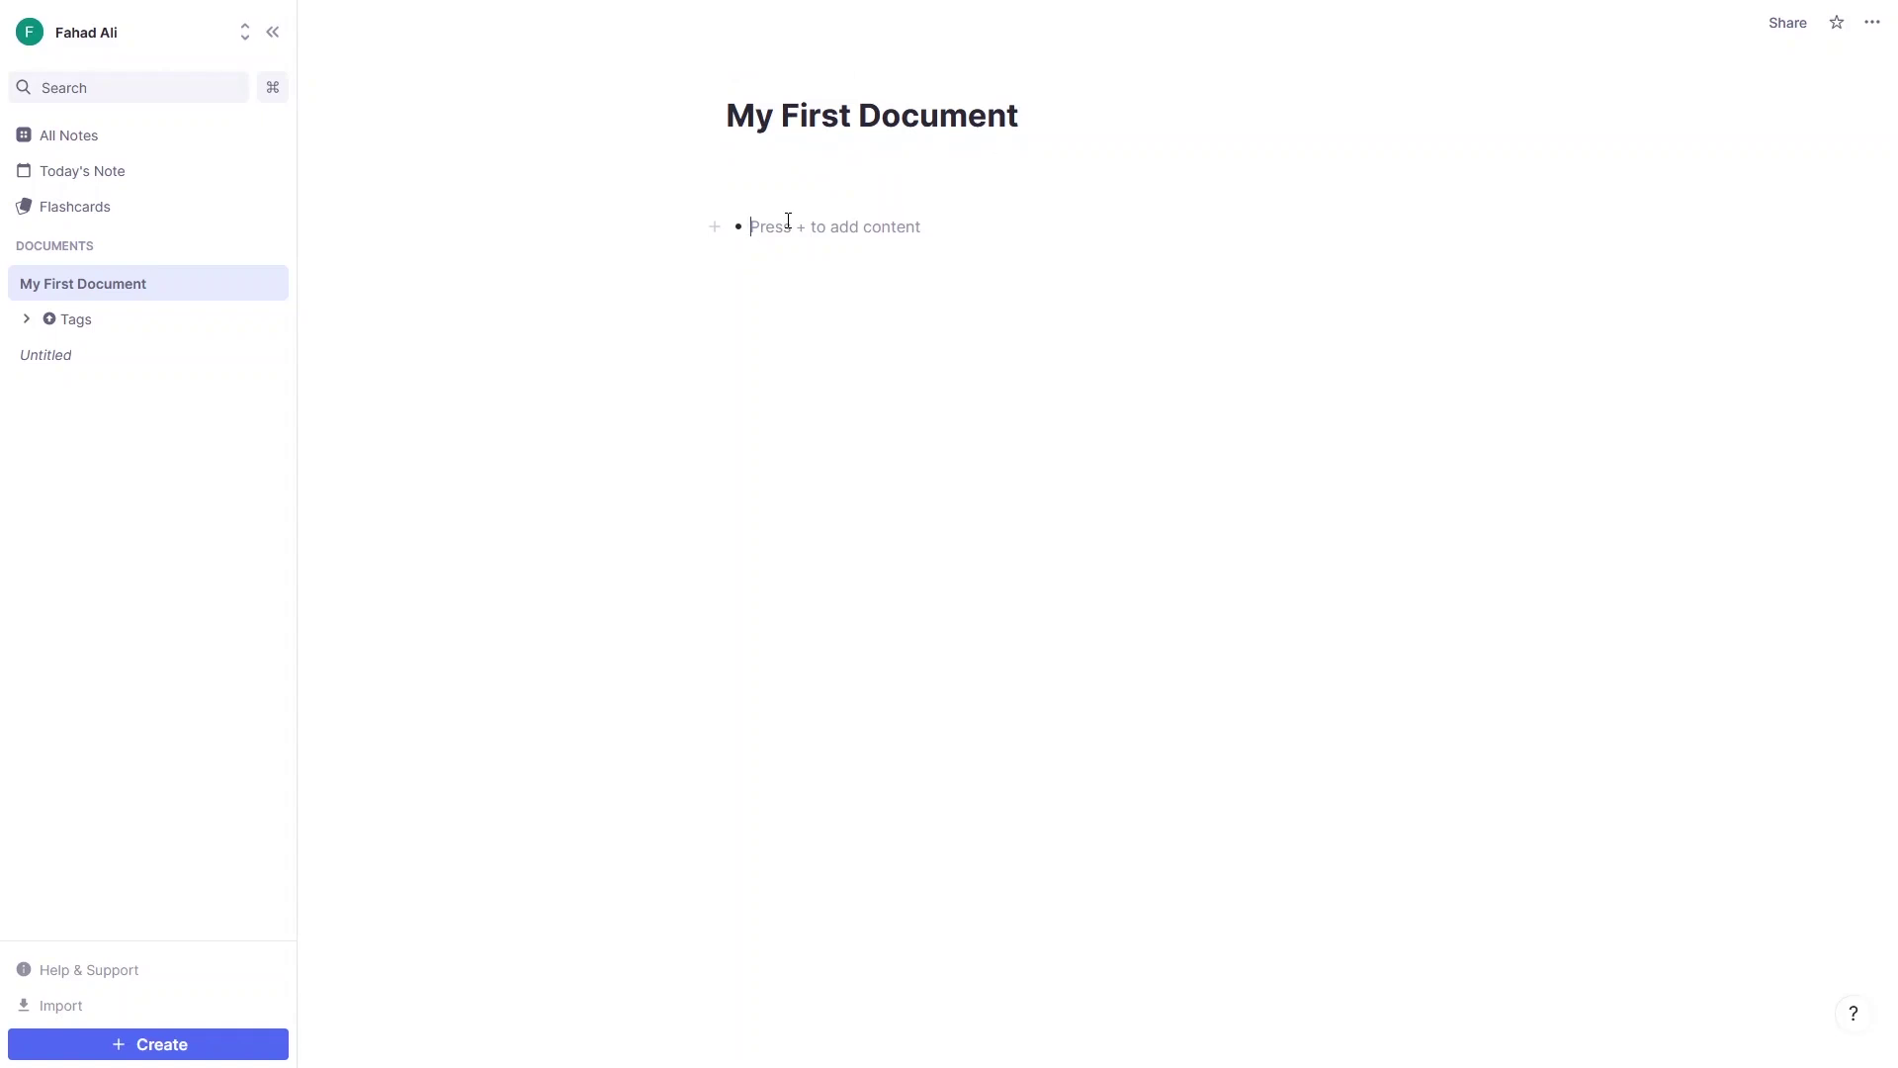
text(F)
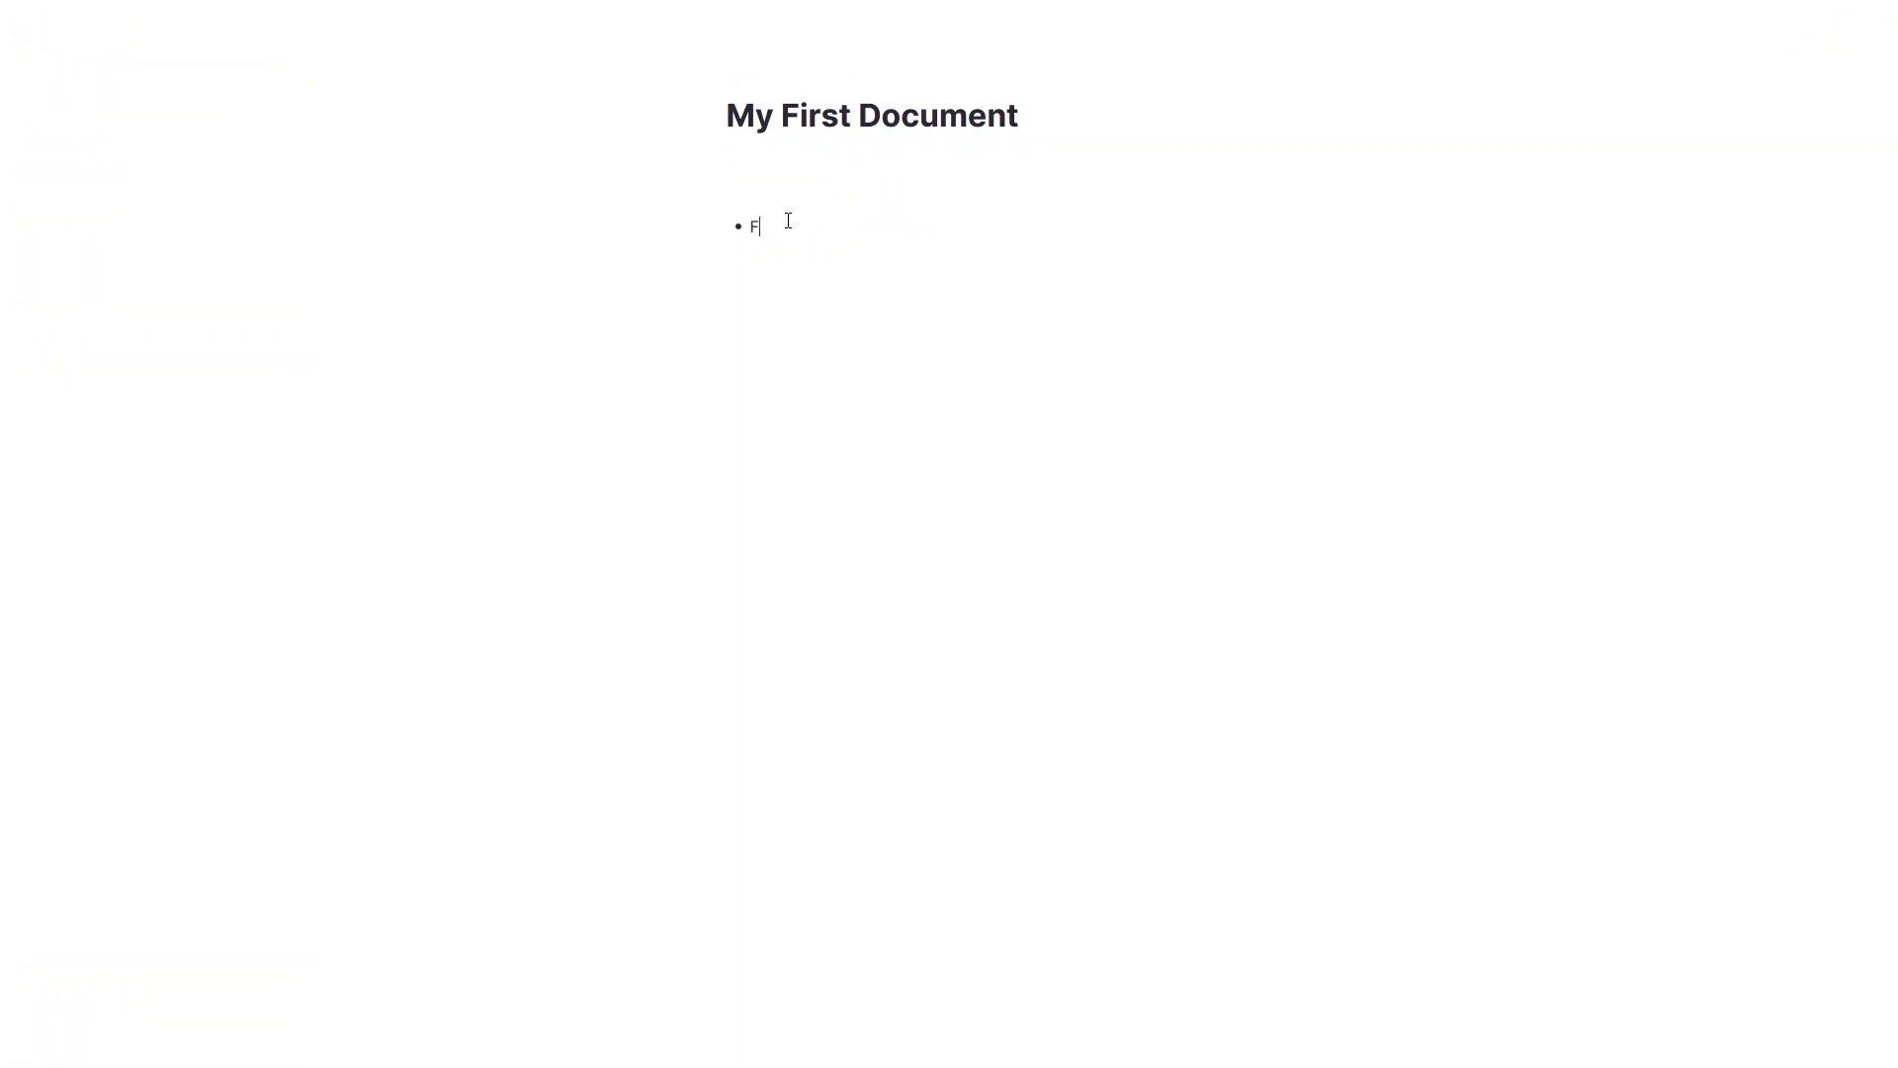
text(First Chapter)
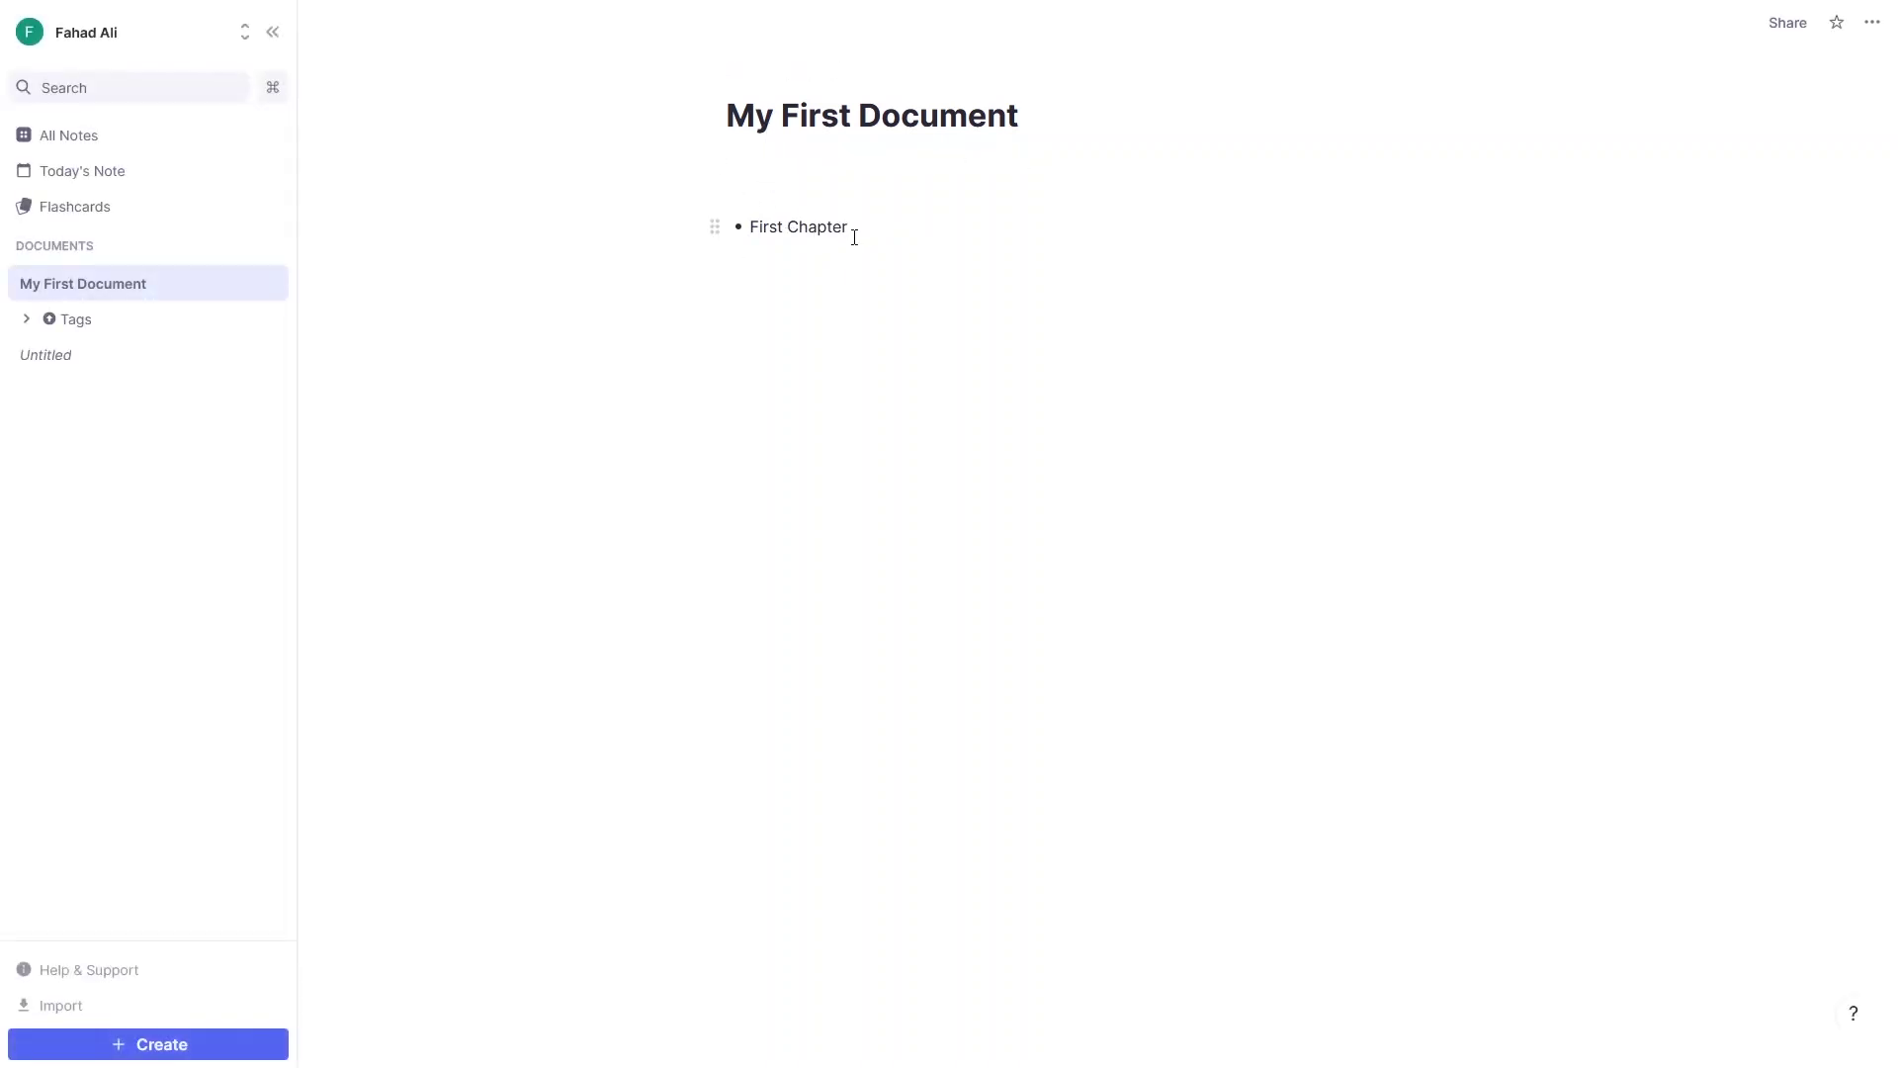
Nest the bullets One, Two, Three and Four under First Chapter, and collapse that chapter's list
key(Return)
key(Tab)
text(One)
key(Return)
text(Tw)
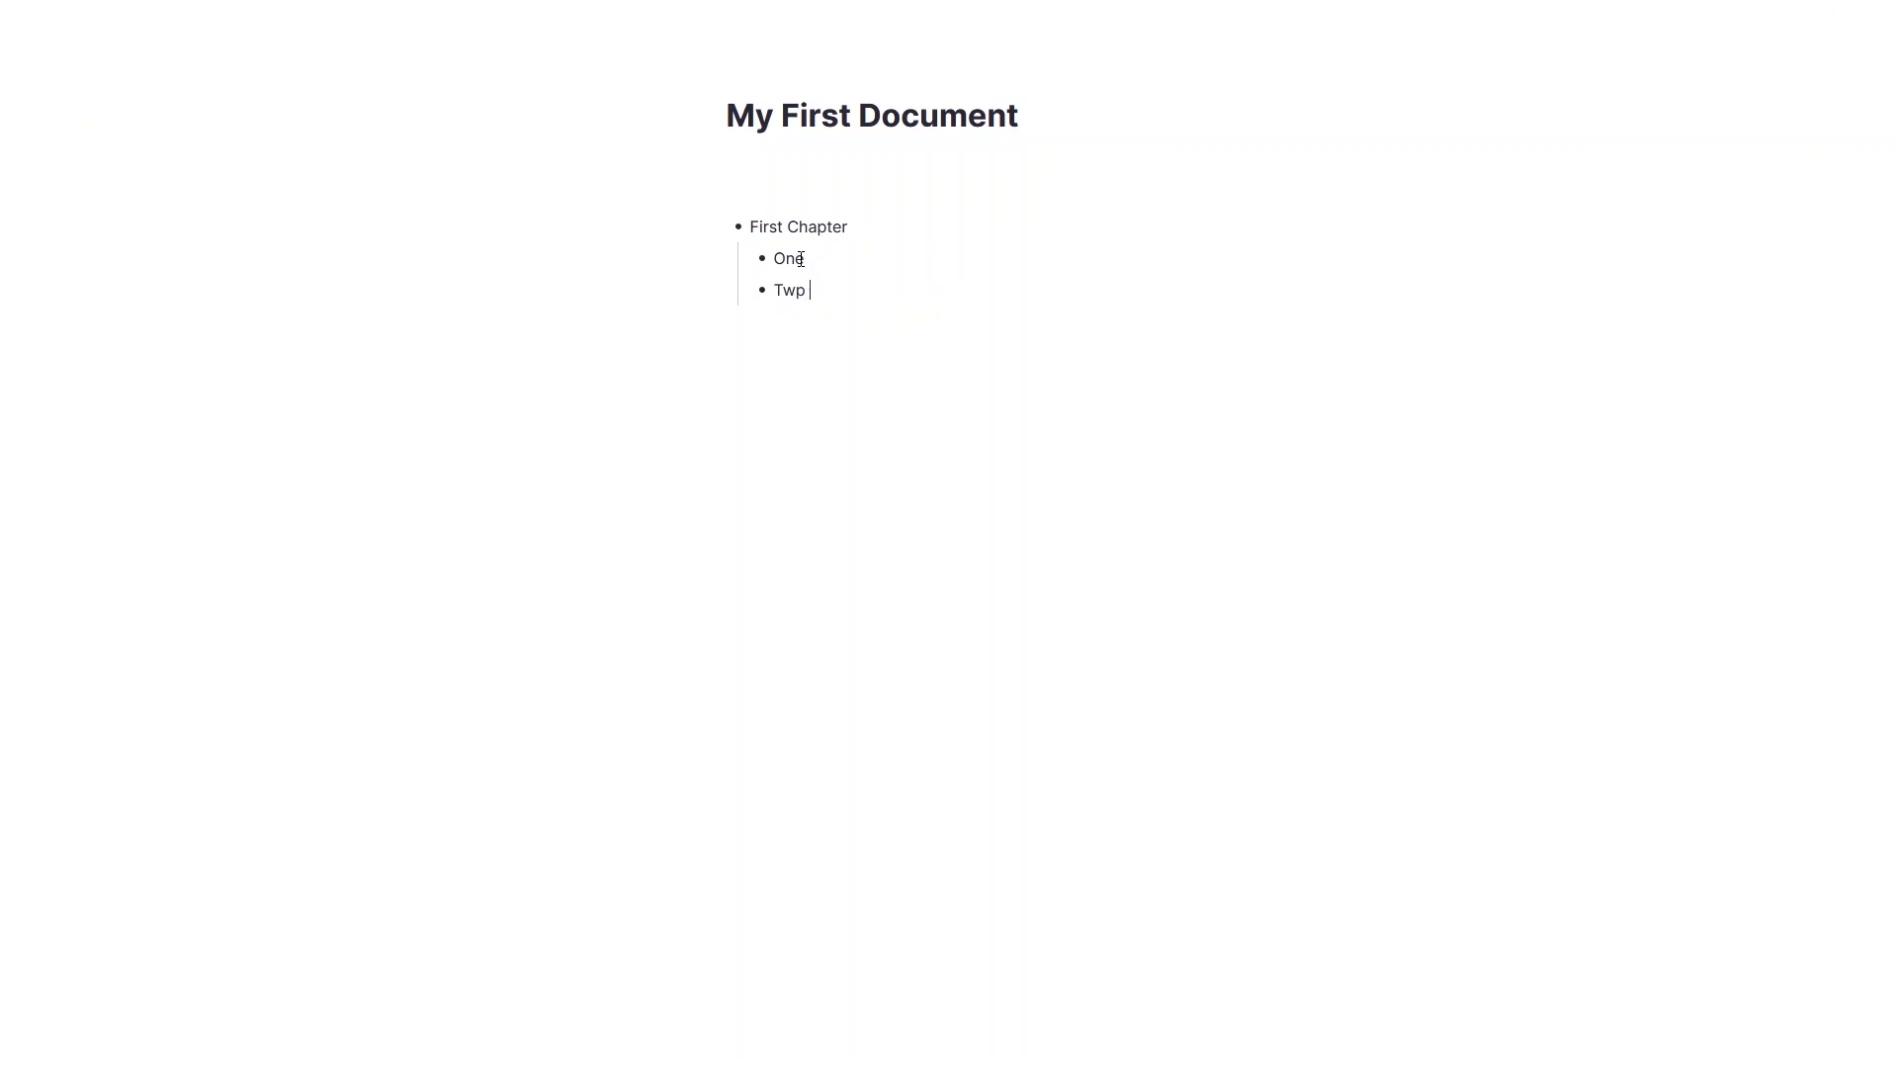
text(o)
key(Return)
text(Three)
key(Return)
text(For)
key(BackSpace)
text(ur)
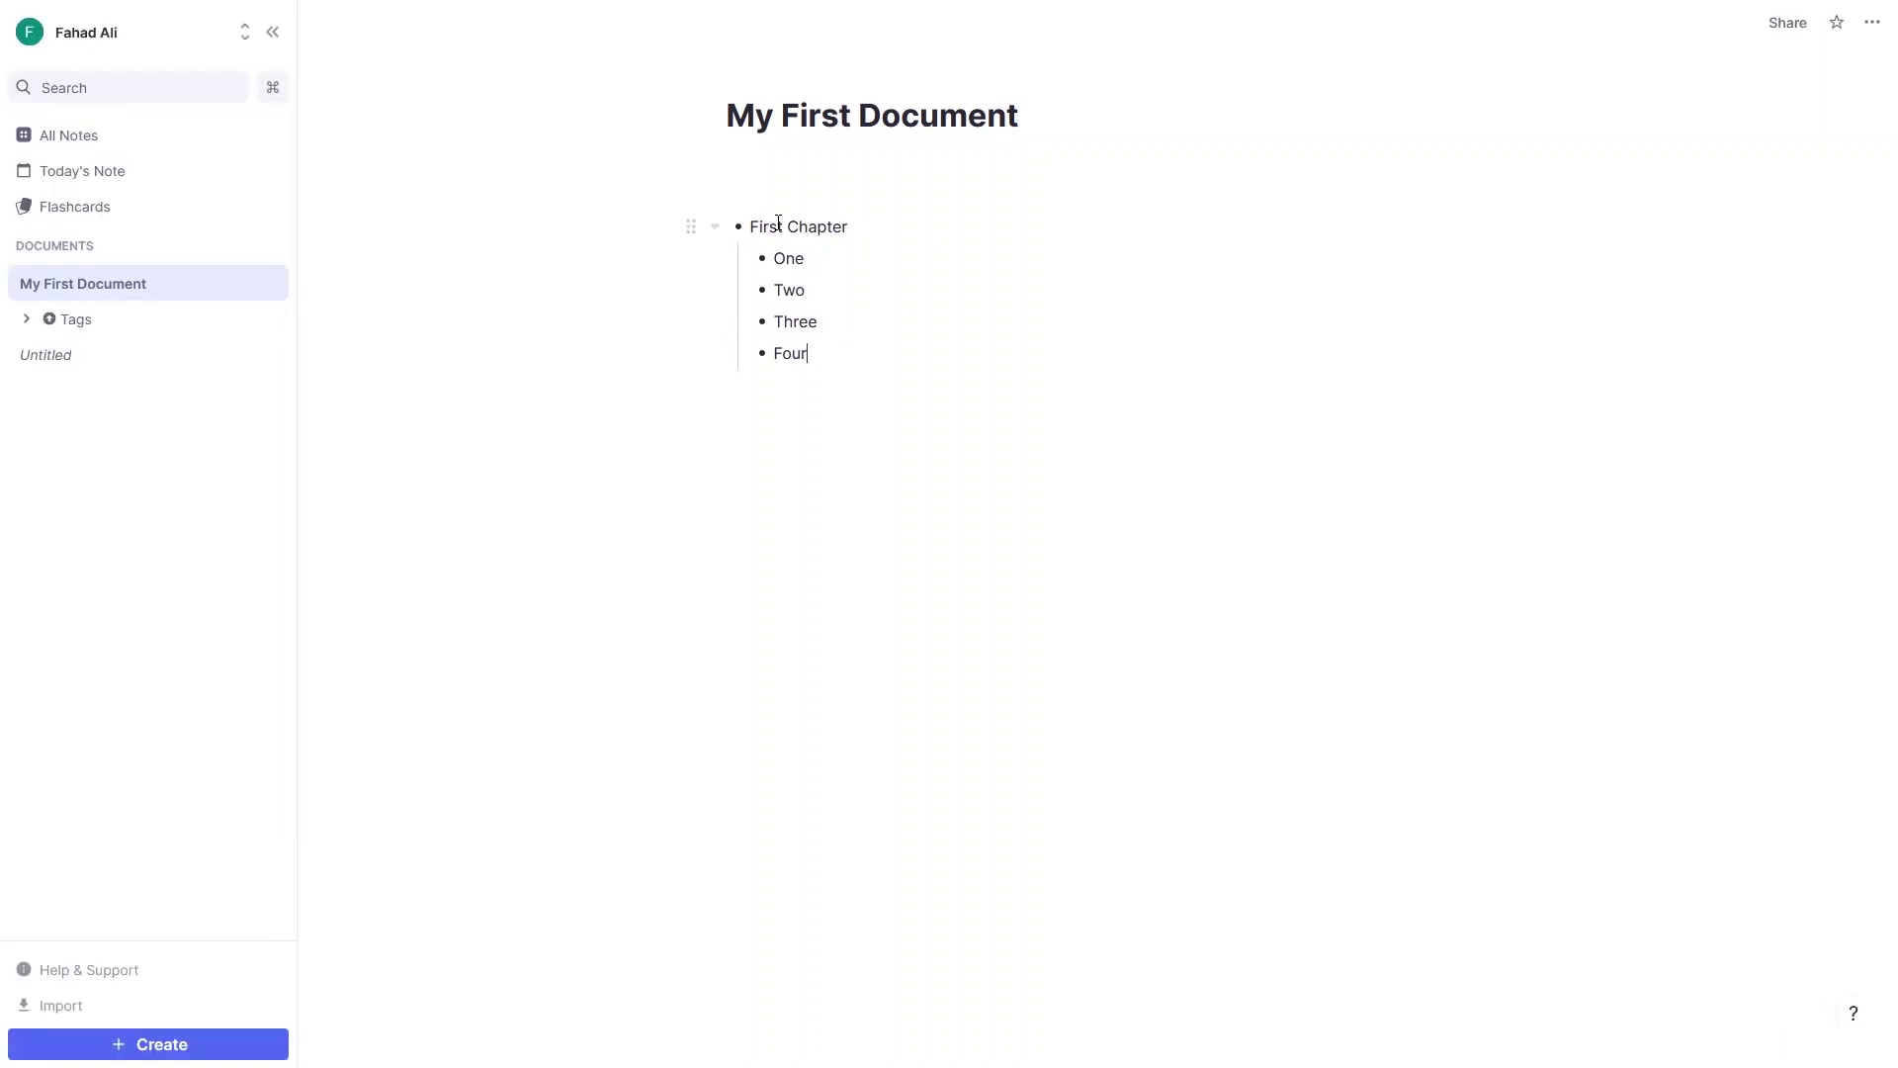
click(715, 232)
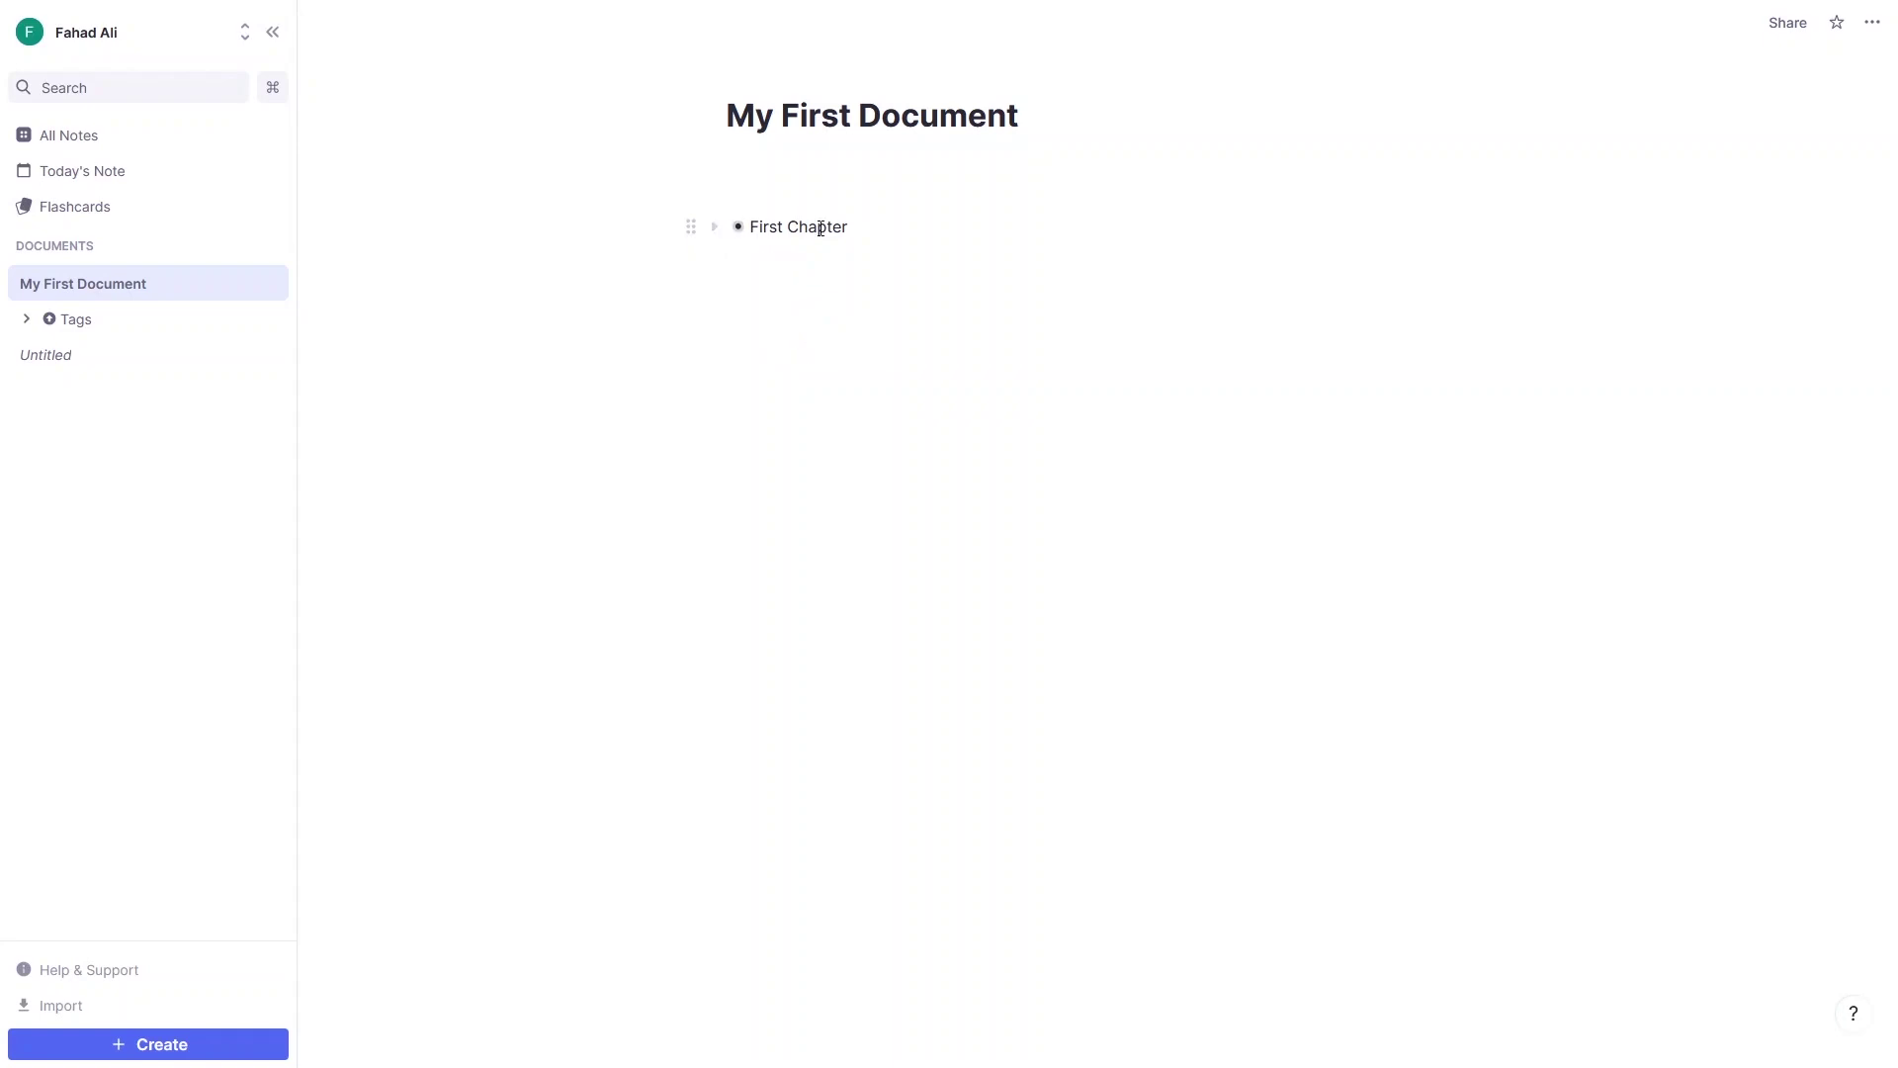
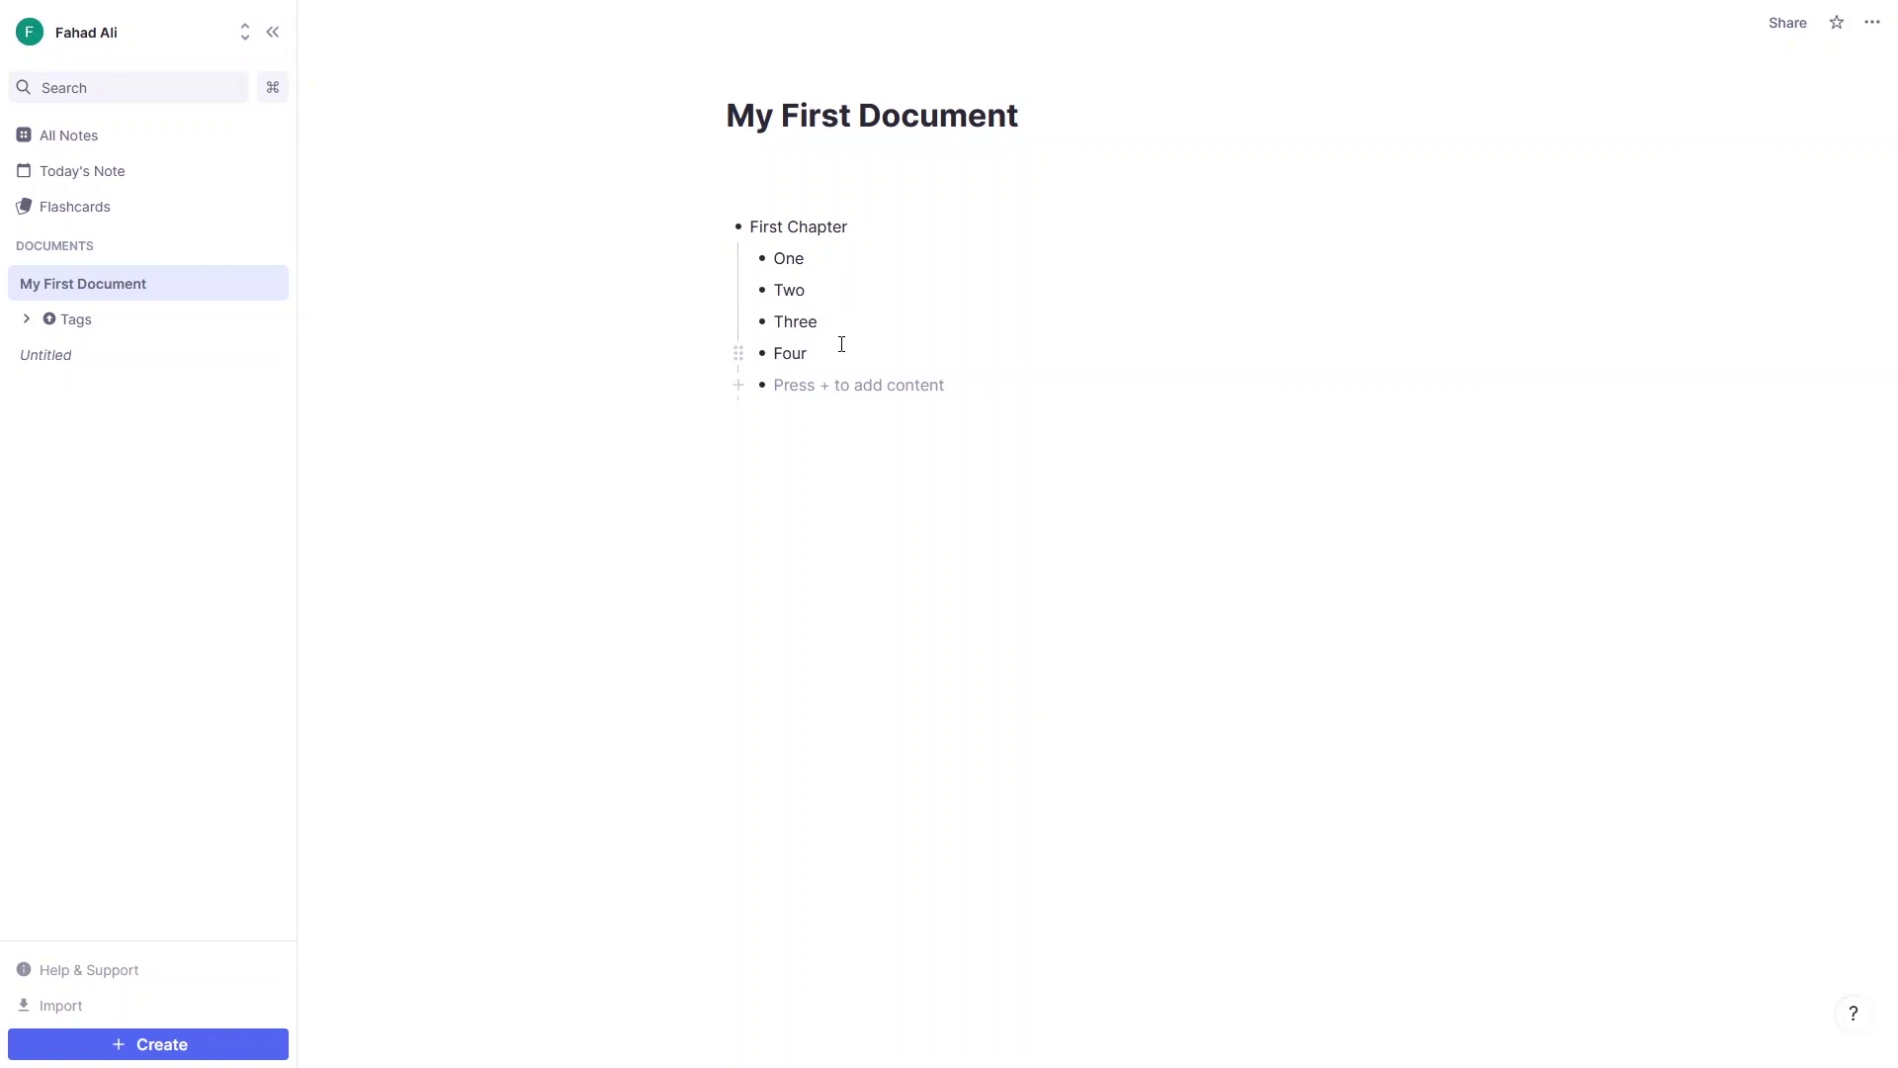
Add a top-level bullet "Second Chapter" below First Chapter's nested list, followed by a new empty bullet
key(shift+Tab)
text(Secib)
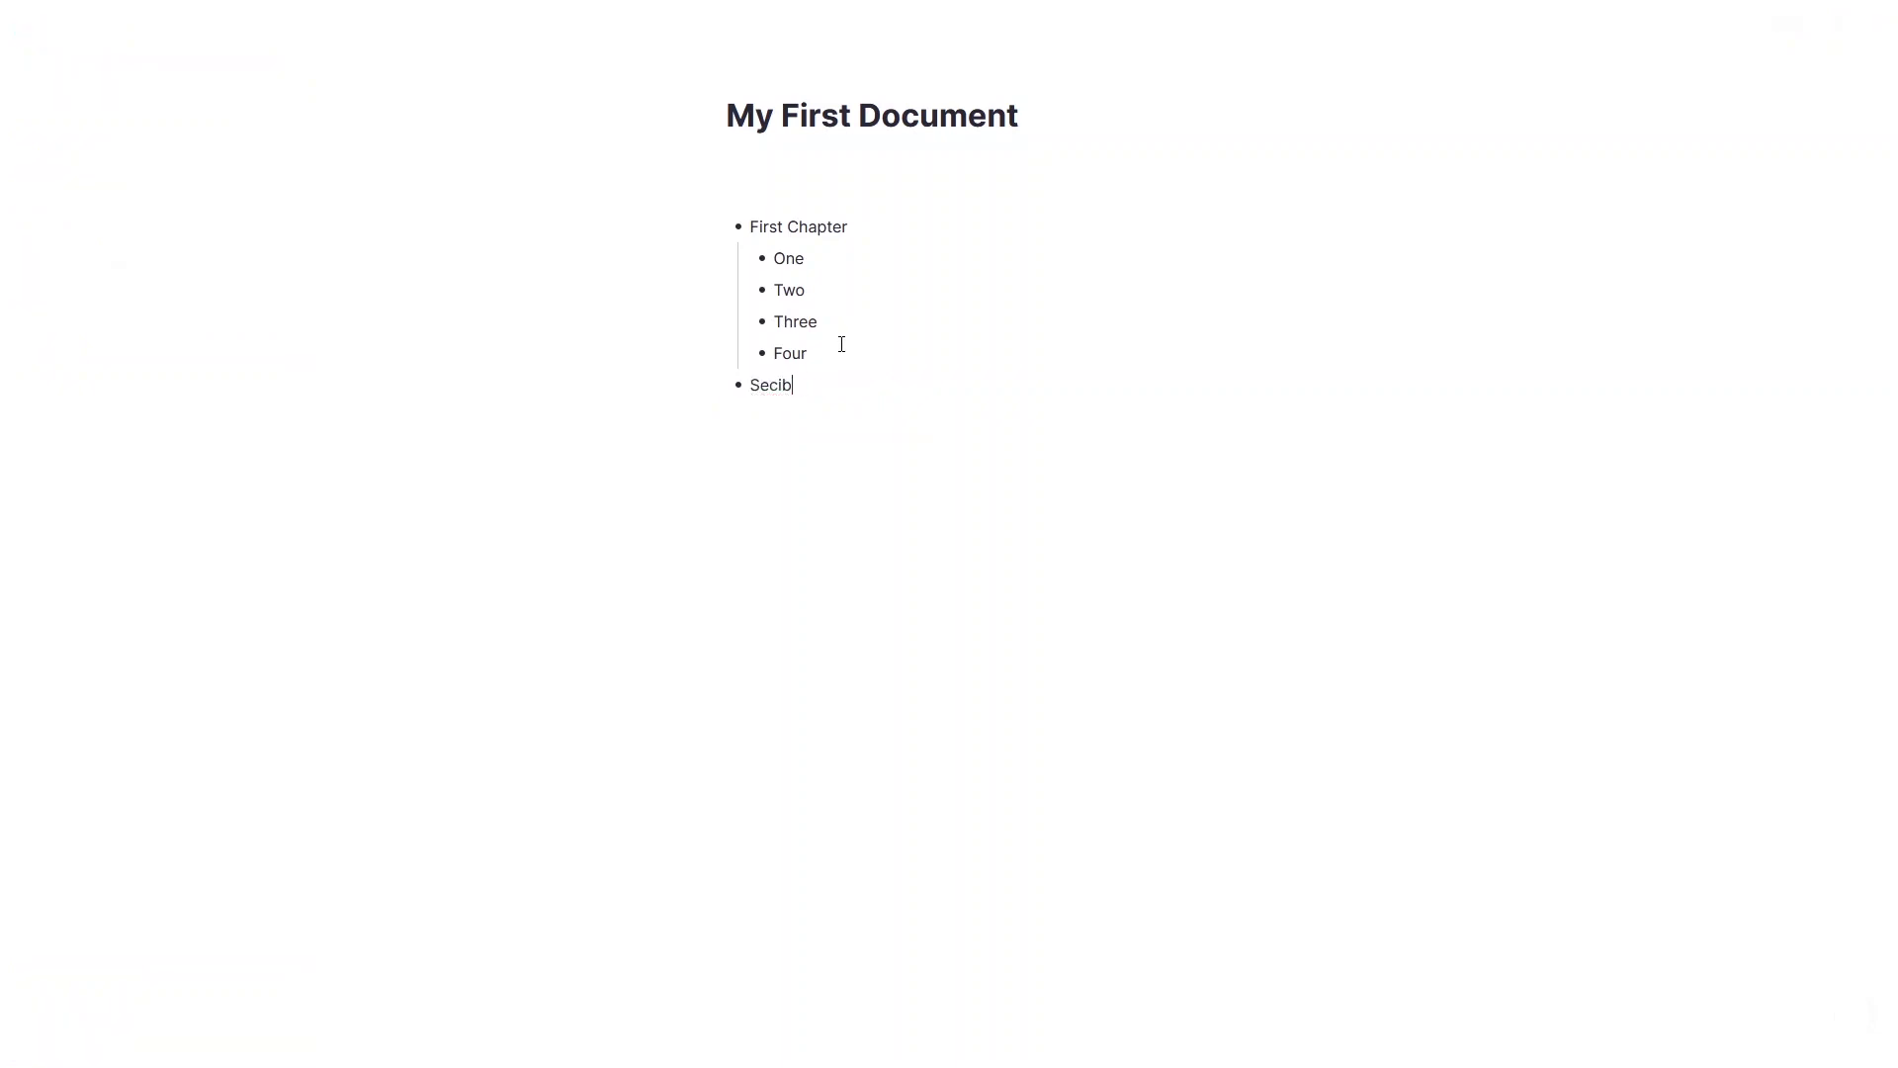
key(BackSpace)
key(BackSpace)
text(ond Chapter)
key(Return)
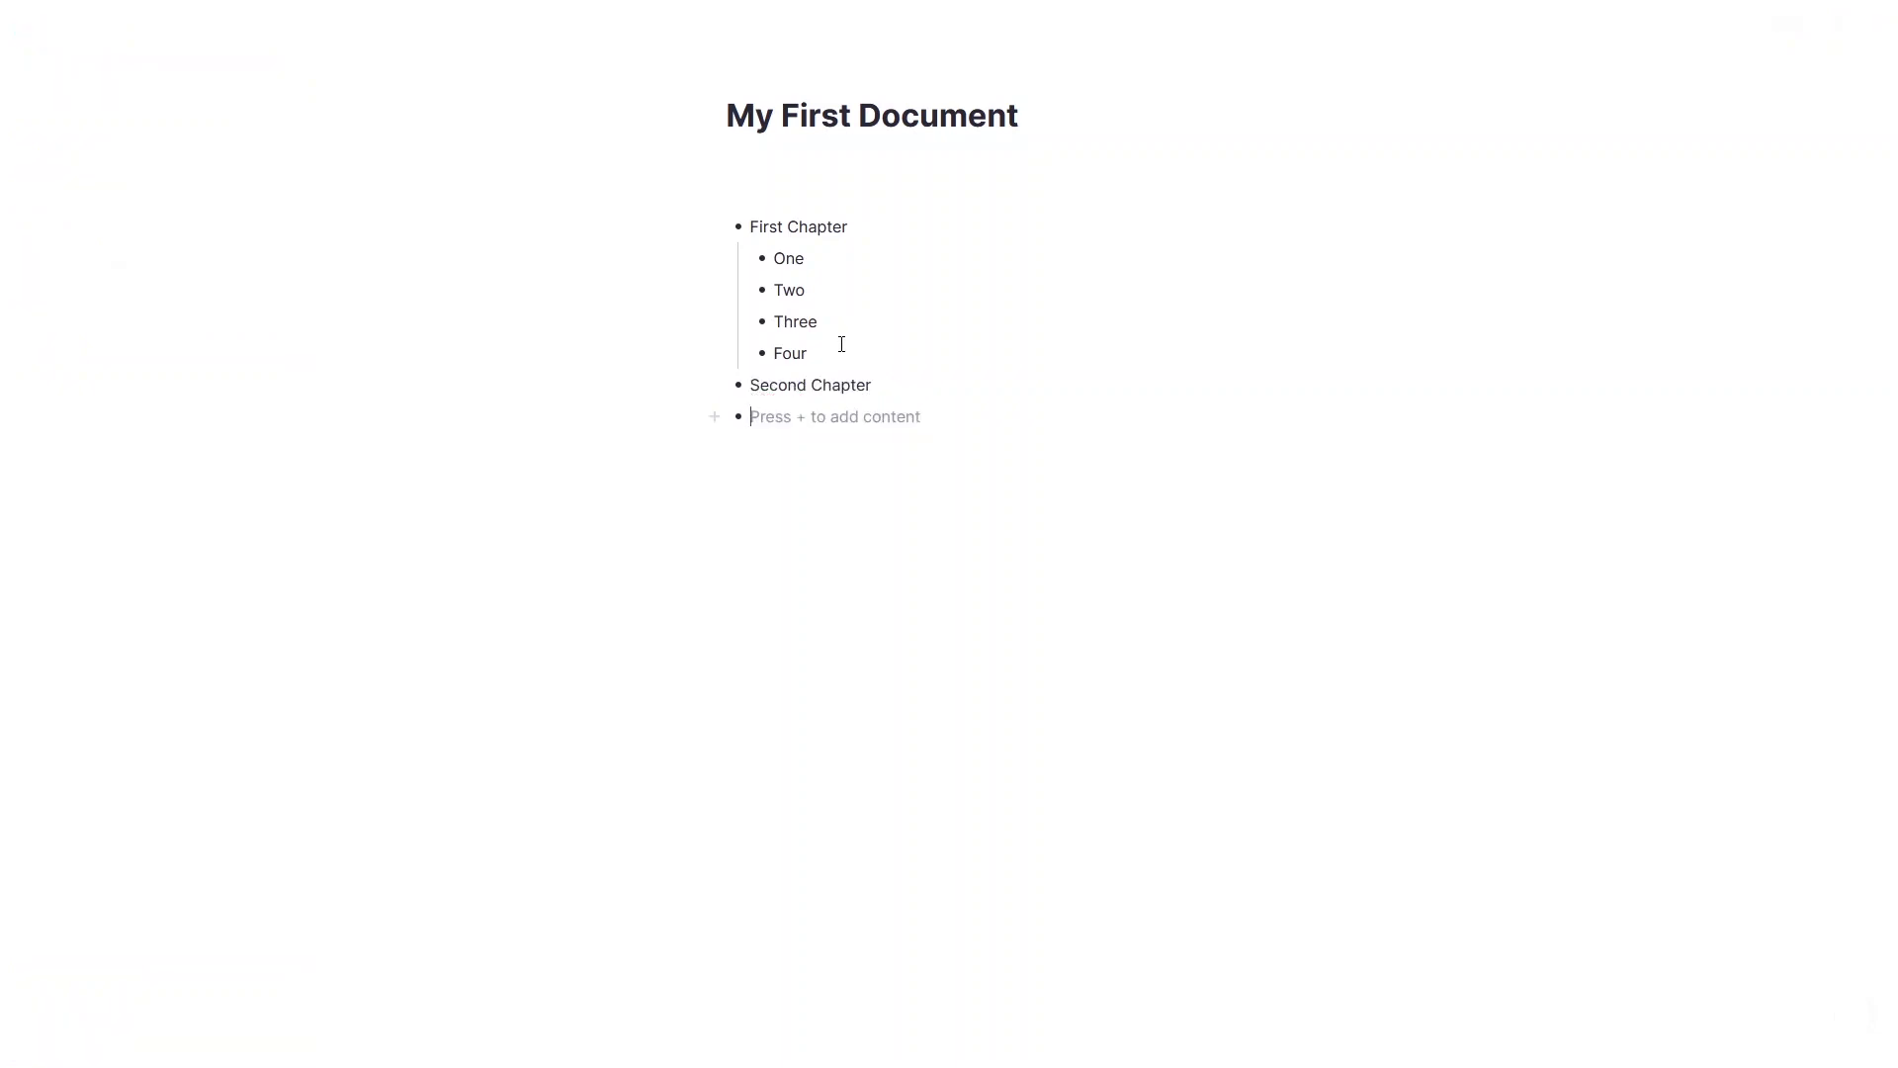
Nest the bullets Five, Six and Seven under Second Chapter, and add an empty top-level bullet after them
key(Tab)
text(Five)
key(Return)
text(Siz)
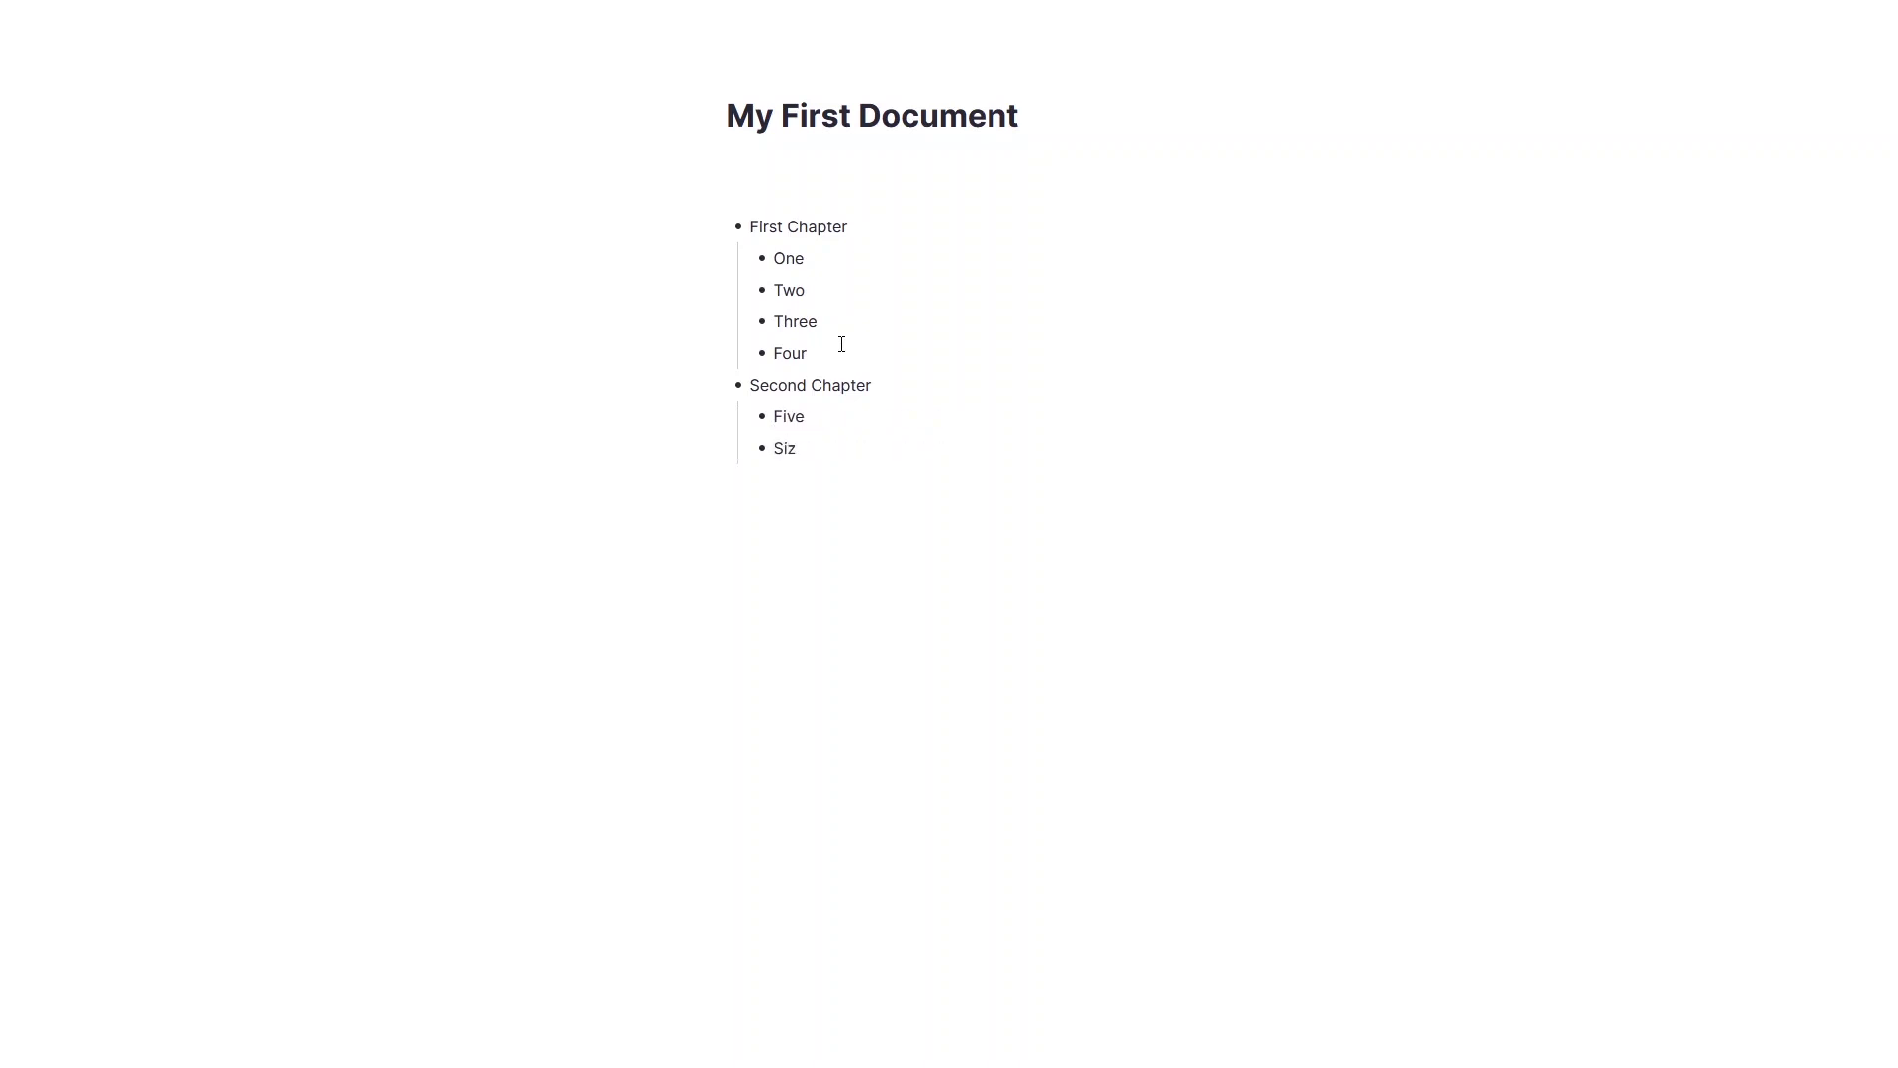
key(BackSpace)
text(x)
key(Return)
text(Seven)
key(Return)
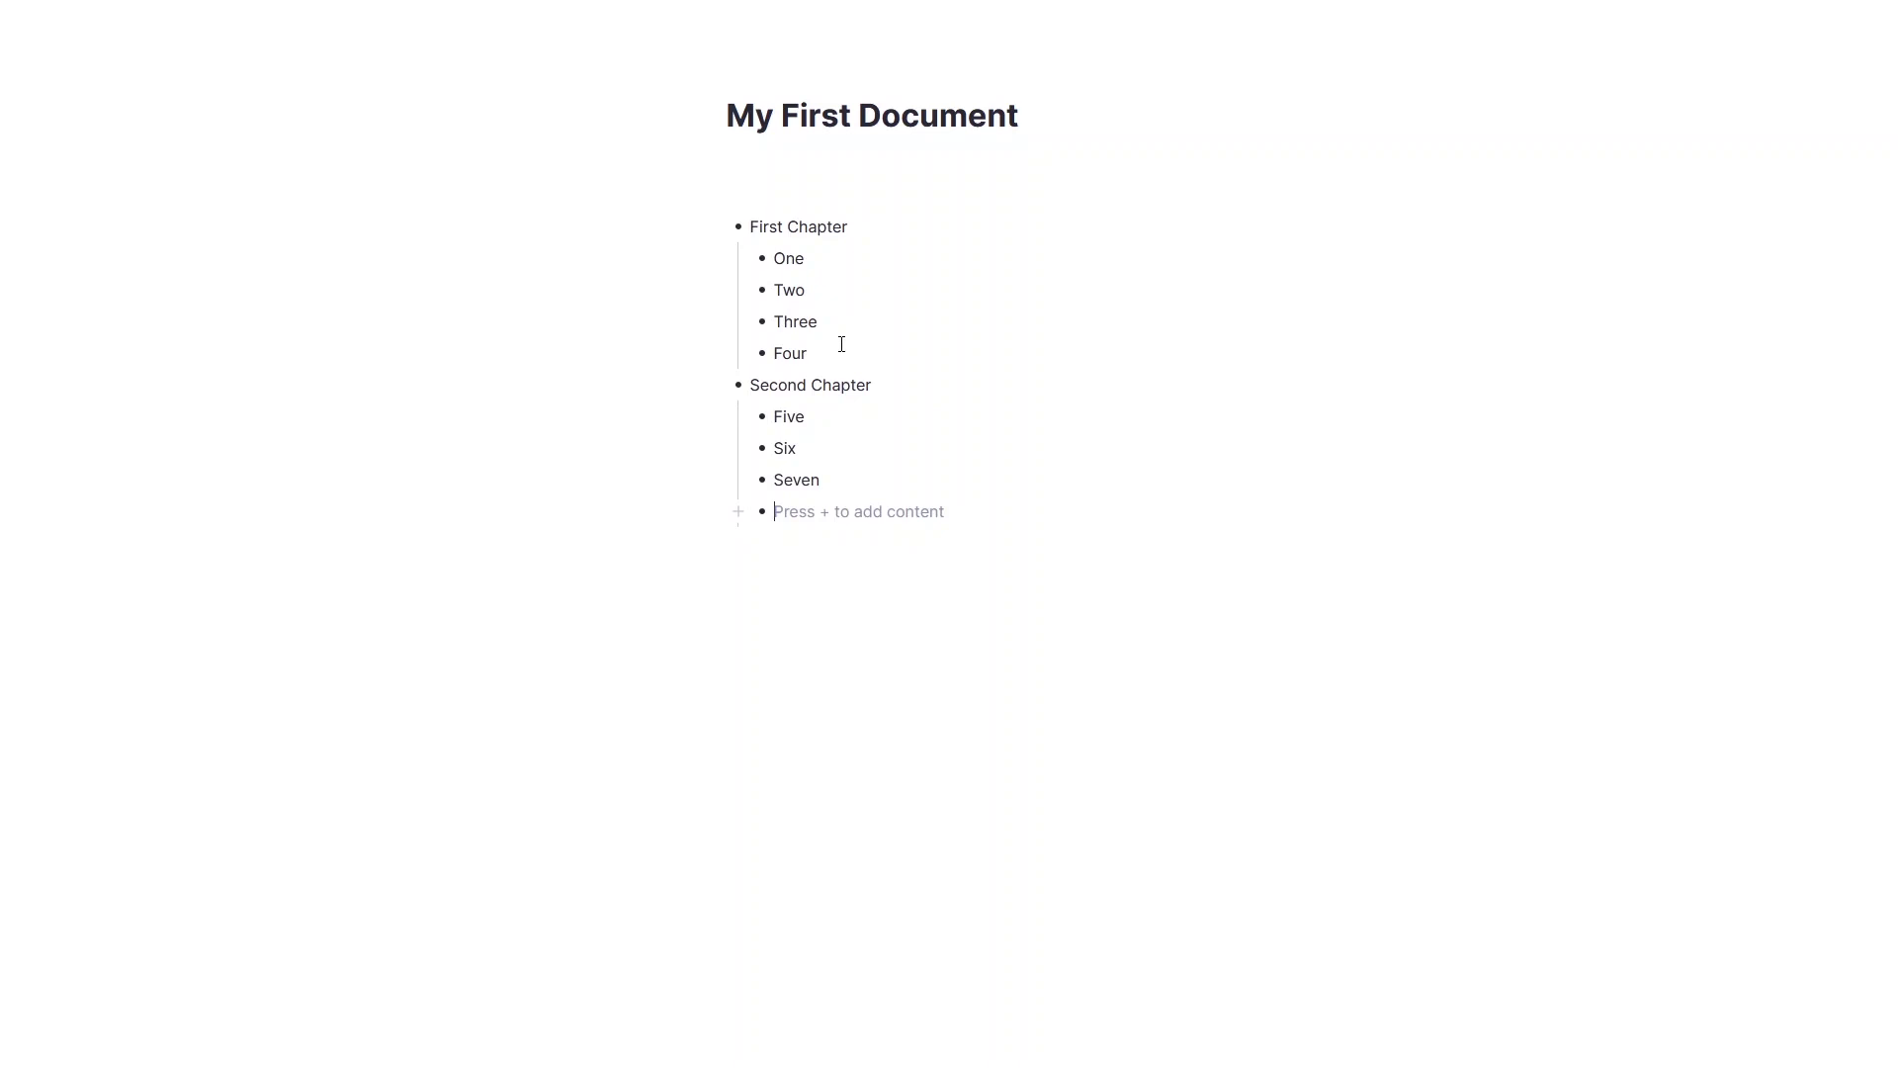
key(shift+Tab)
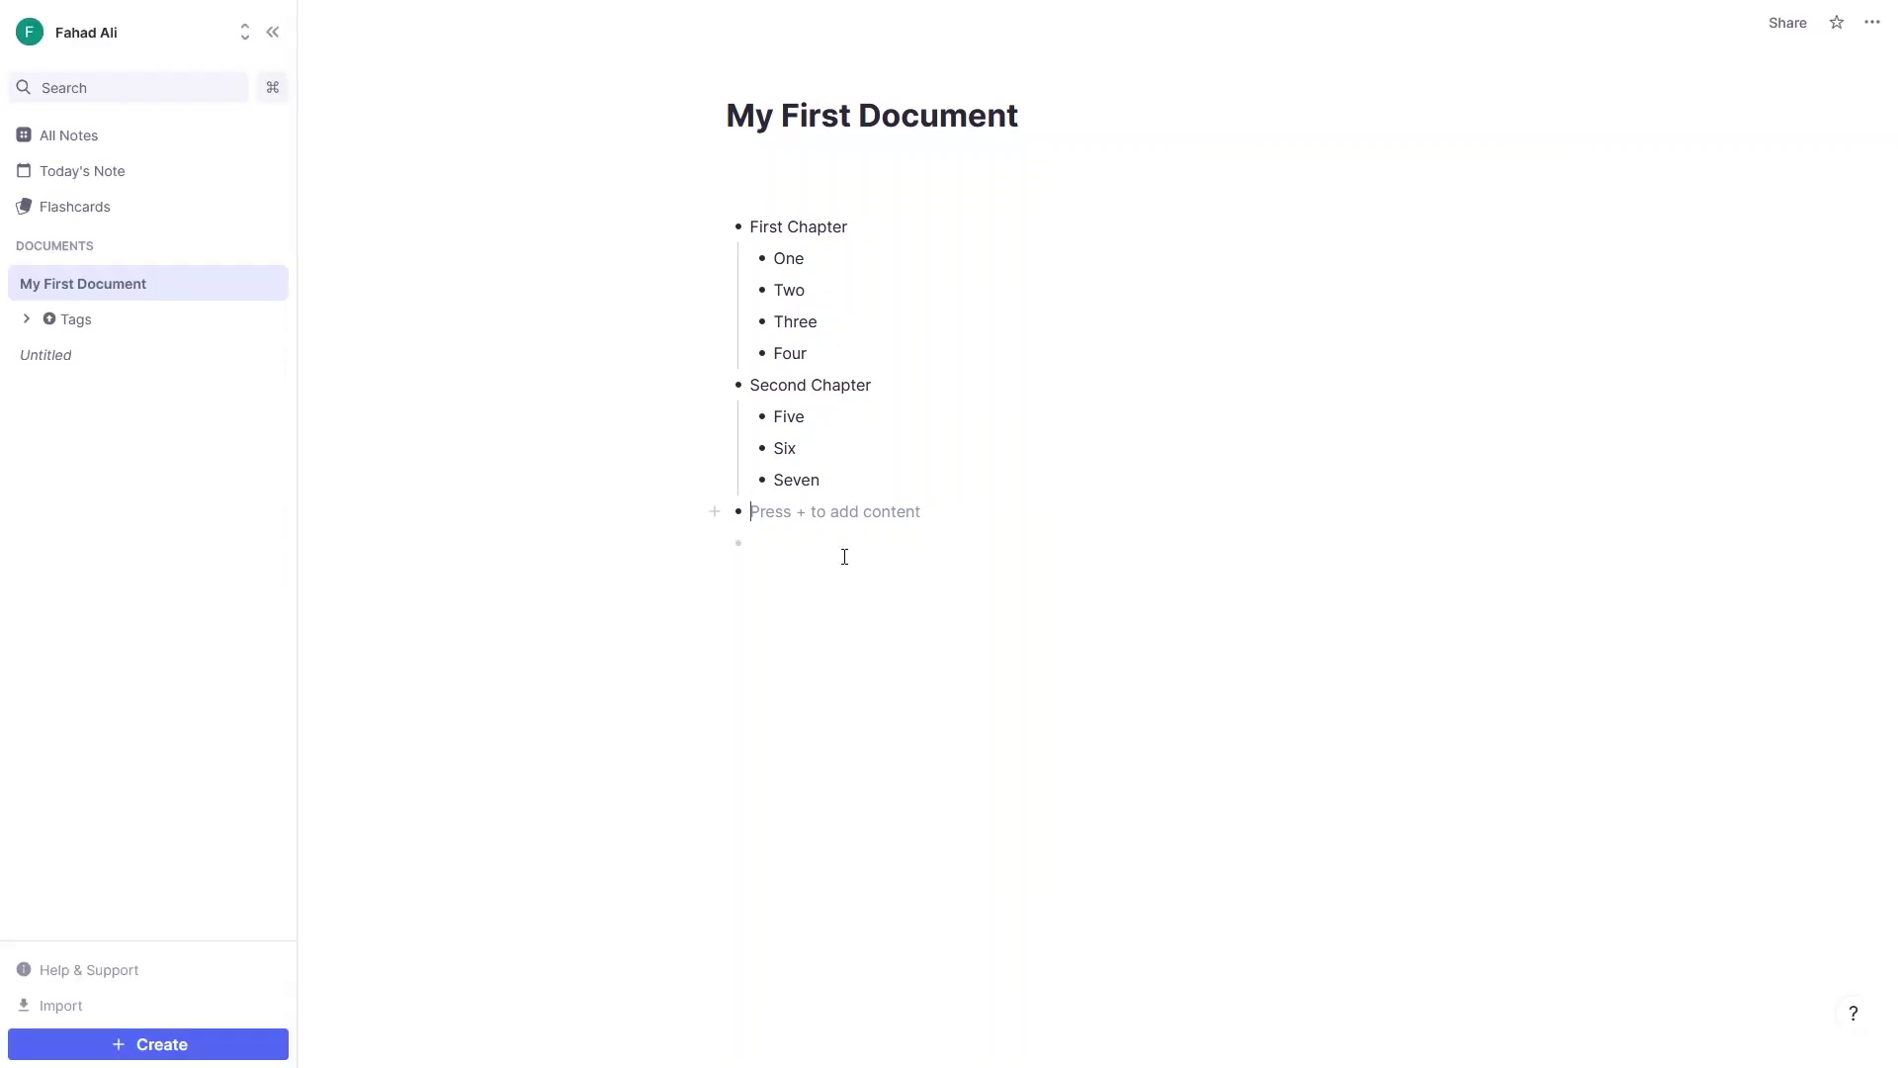
Add an empty bullet nested one level under One in First Chapter
click(815, 259)
key(Return)
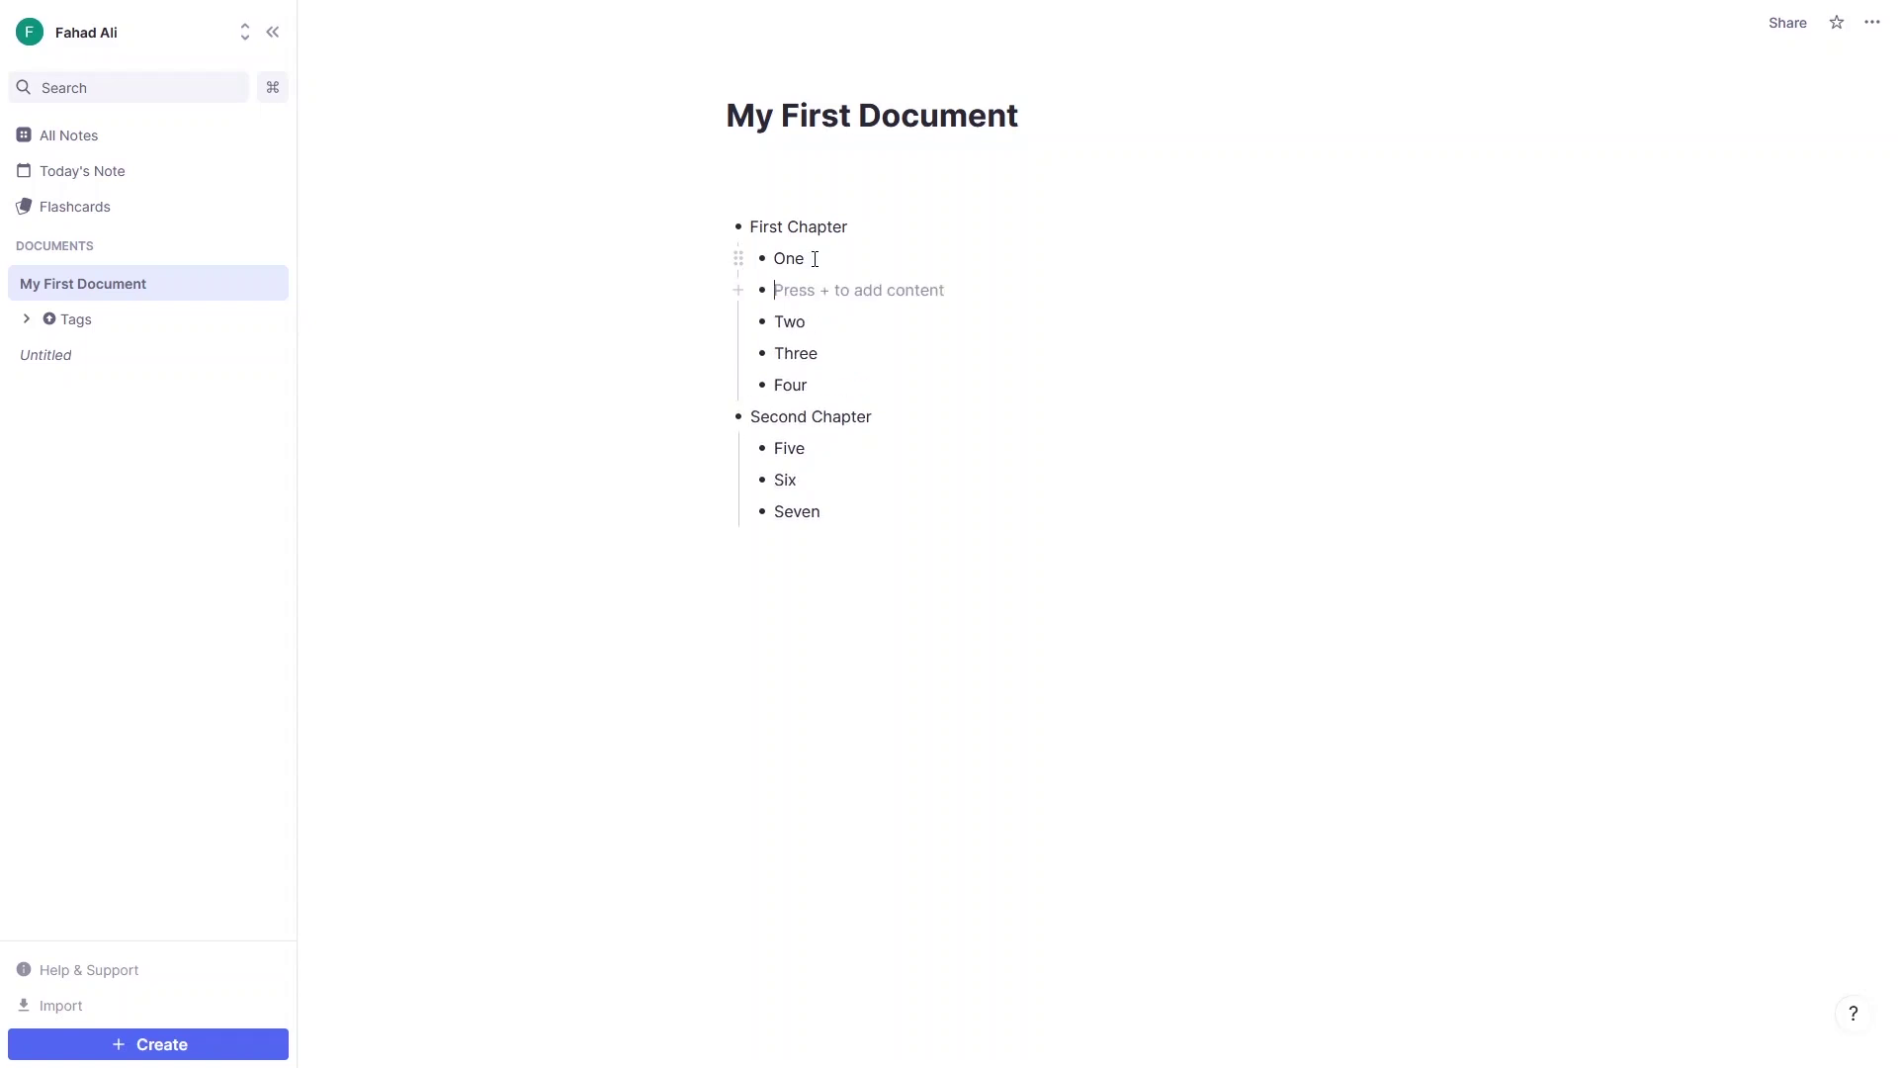
key(Tab)
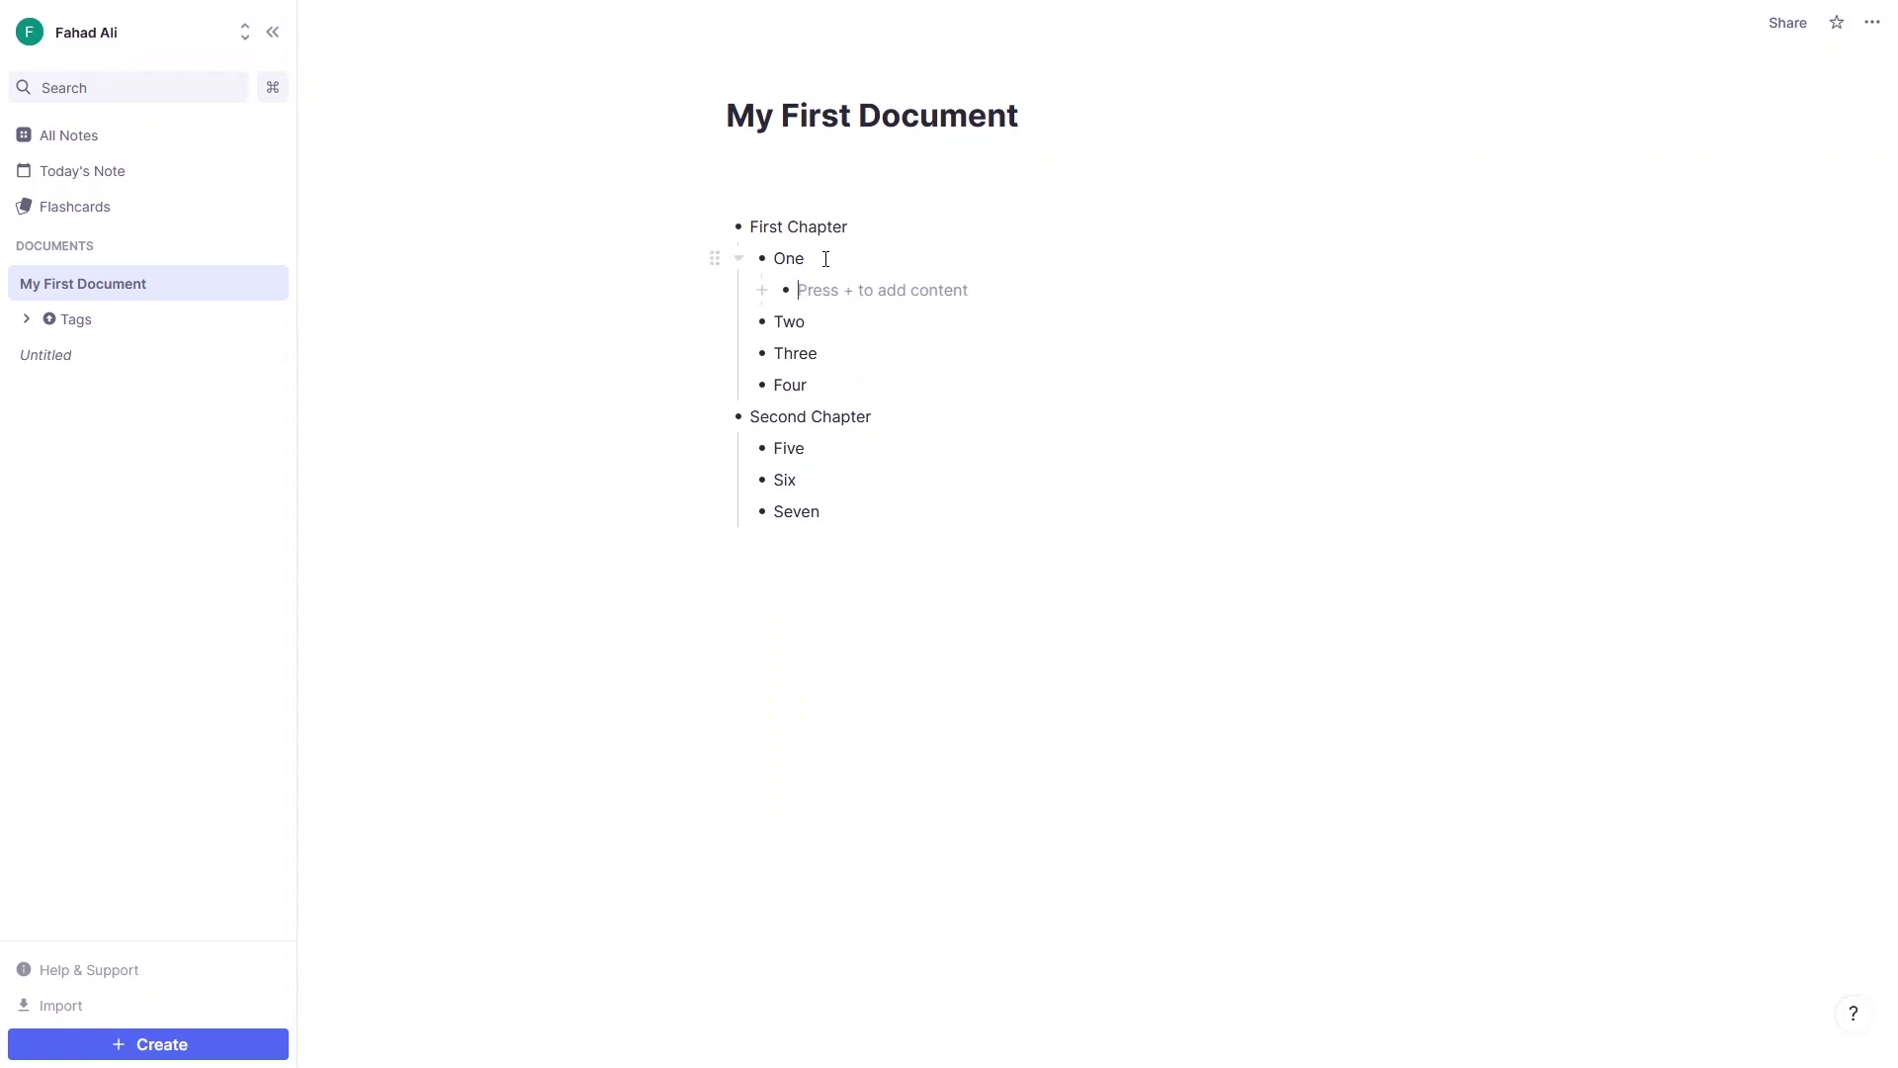
drag(826, 258, 764, 272)
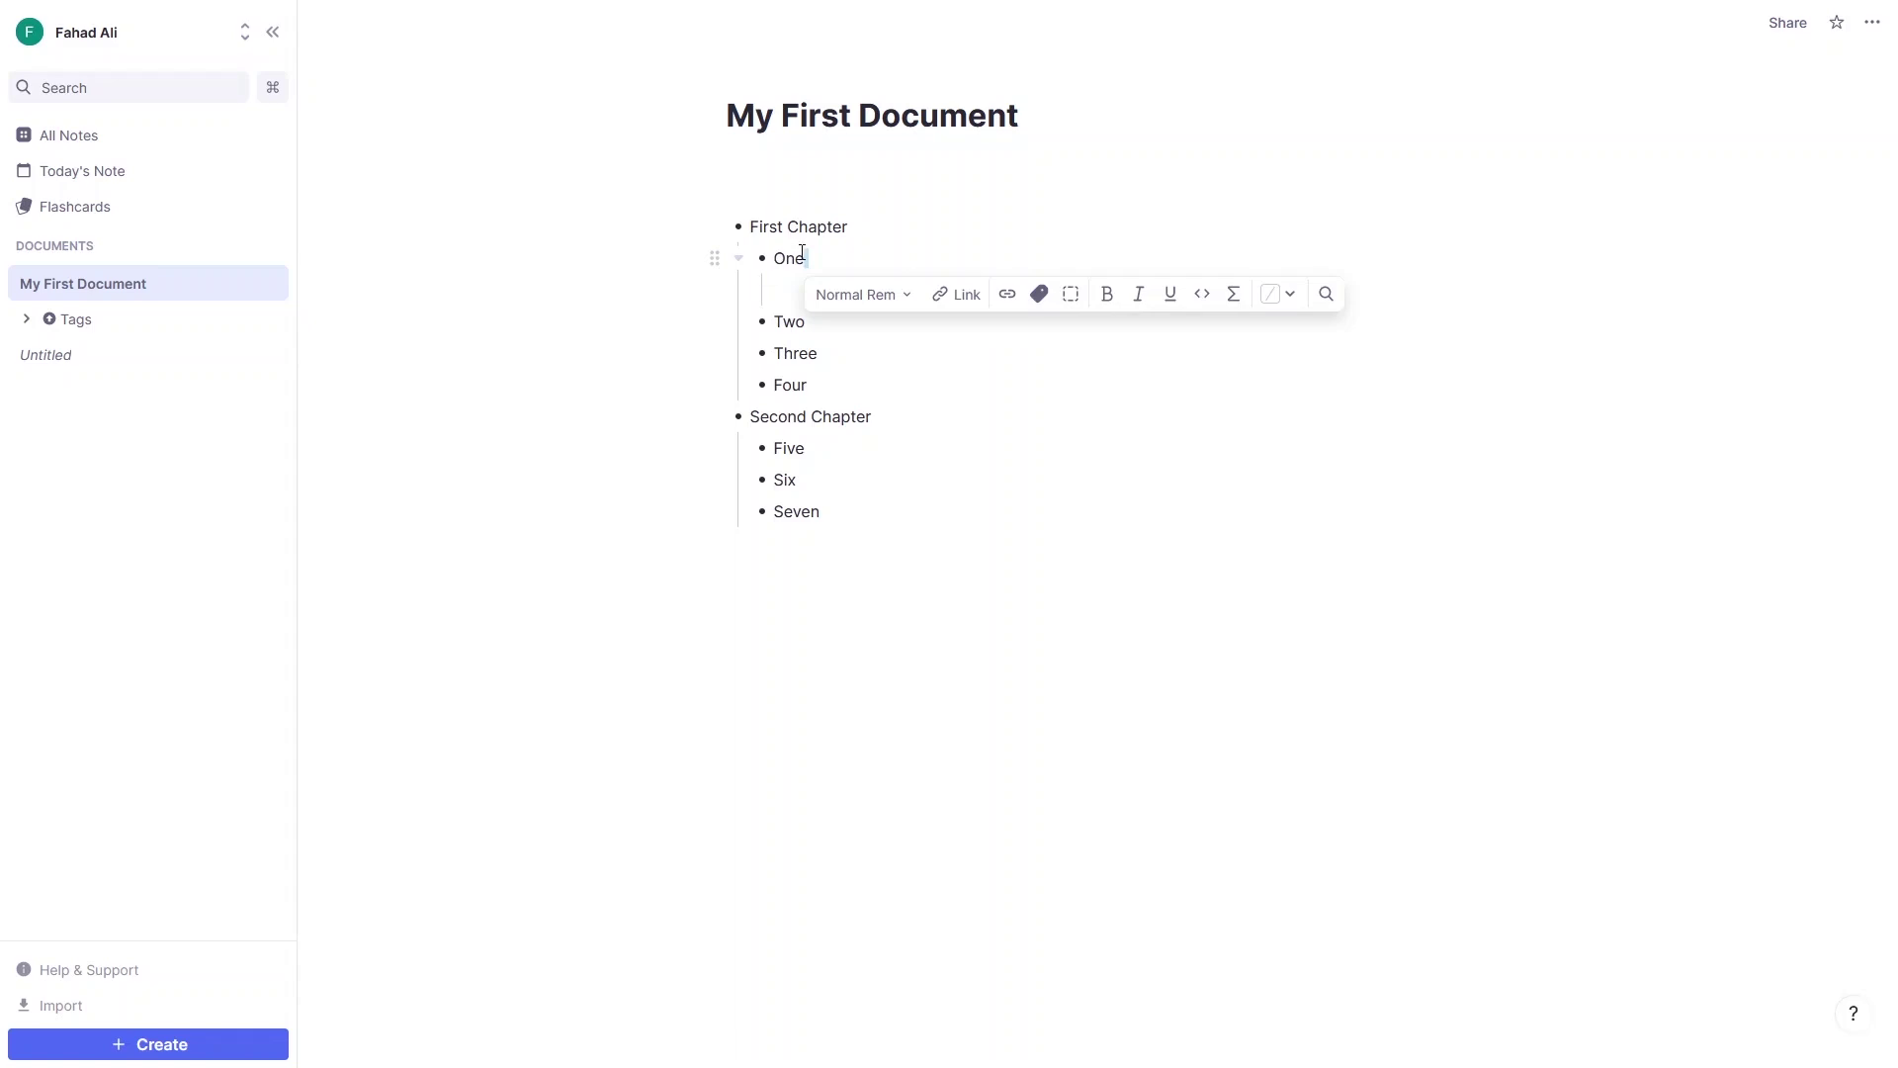
click(808, 259)
click(808, 288)
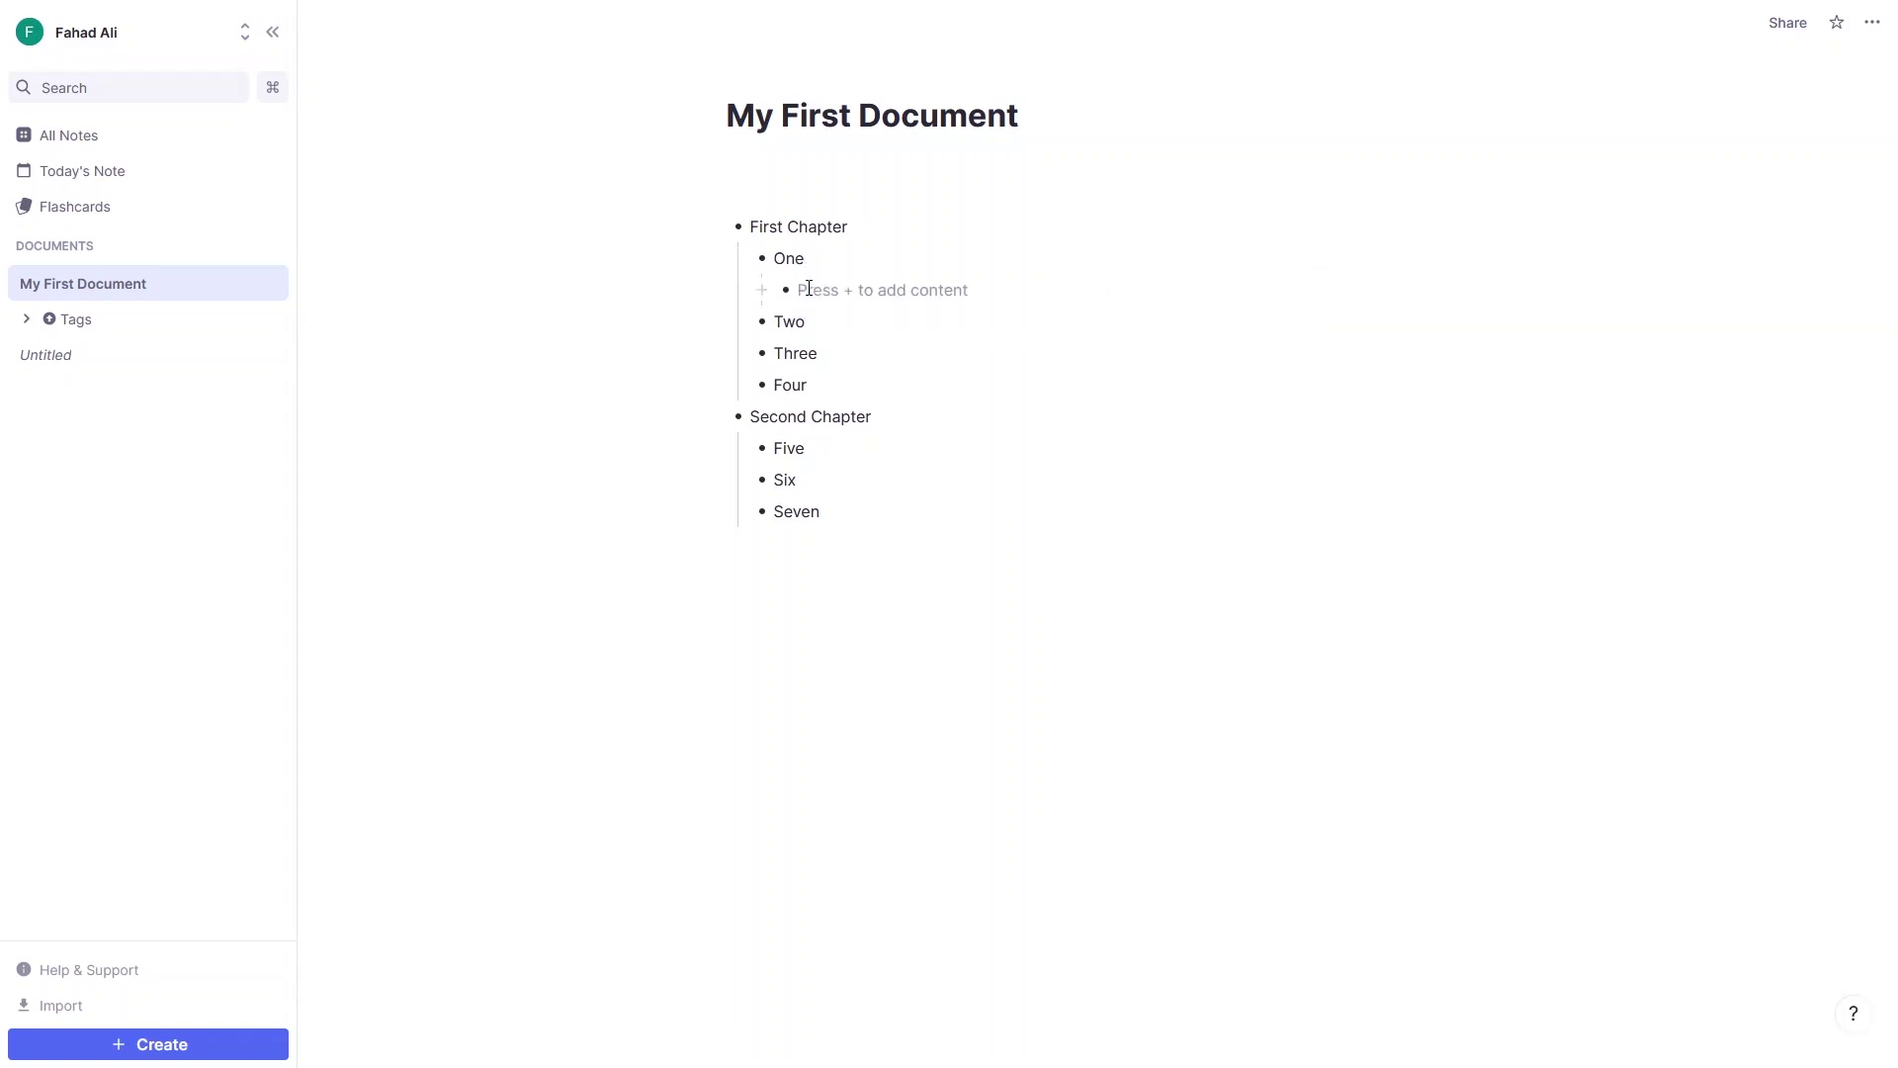
Enter Orange, Green and Yellow as nested bullets under One, leaving no empty bullet after them
text(Oran)
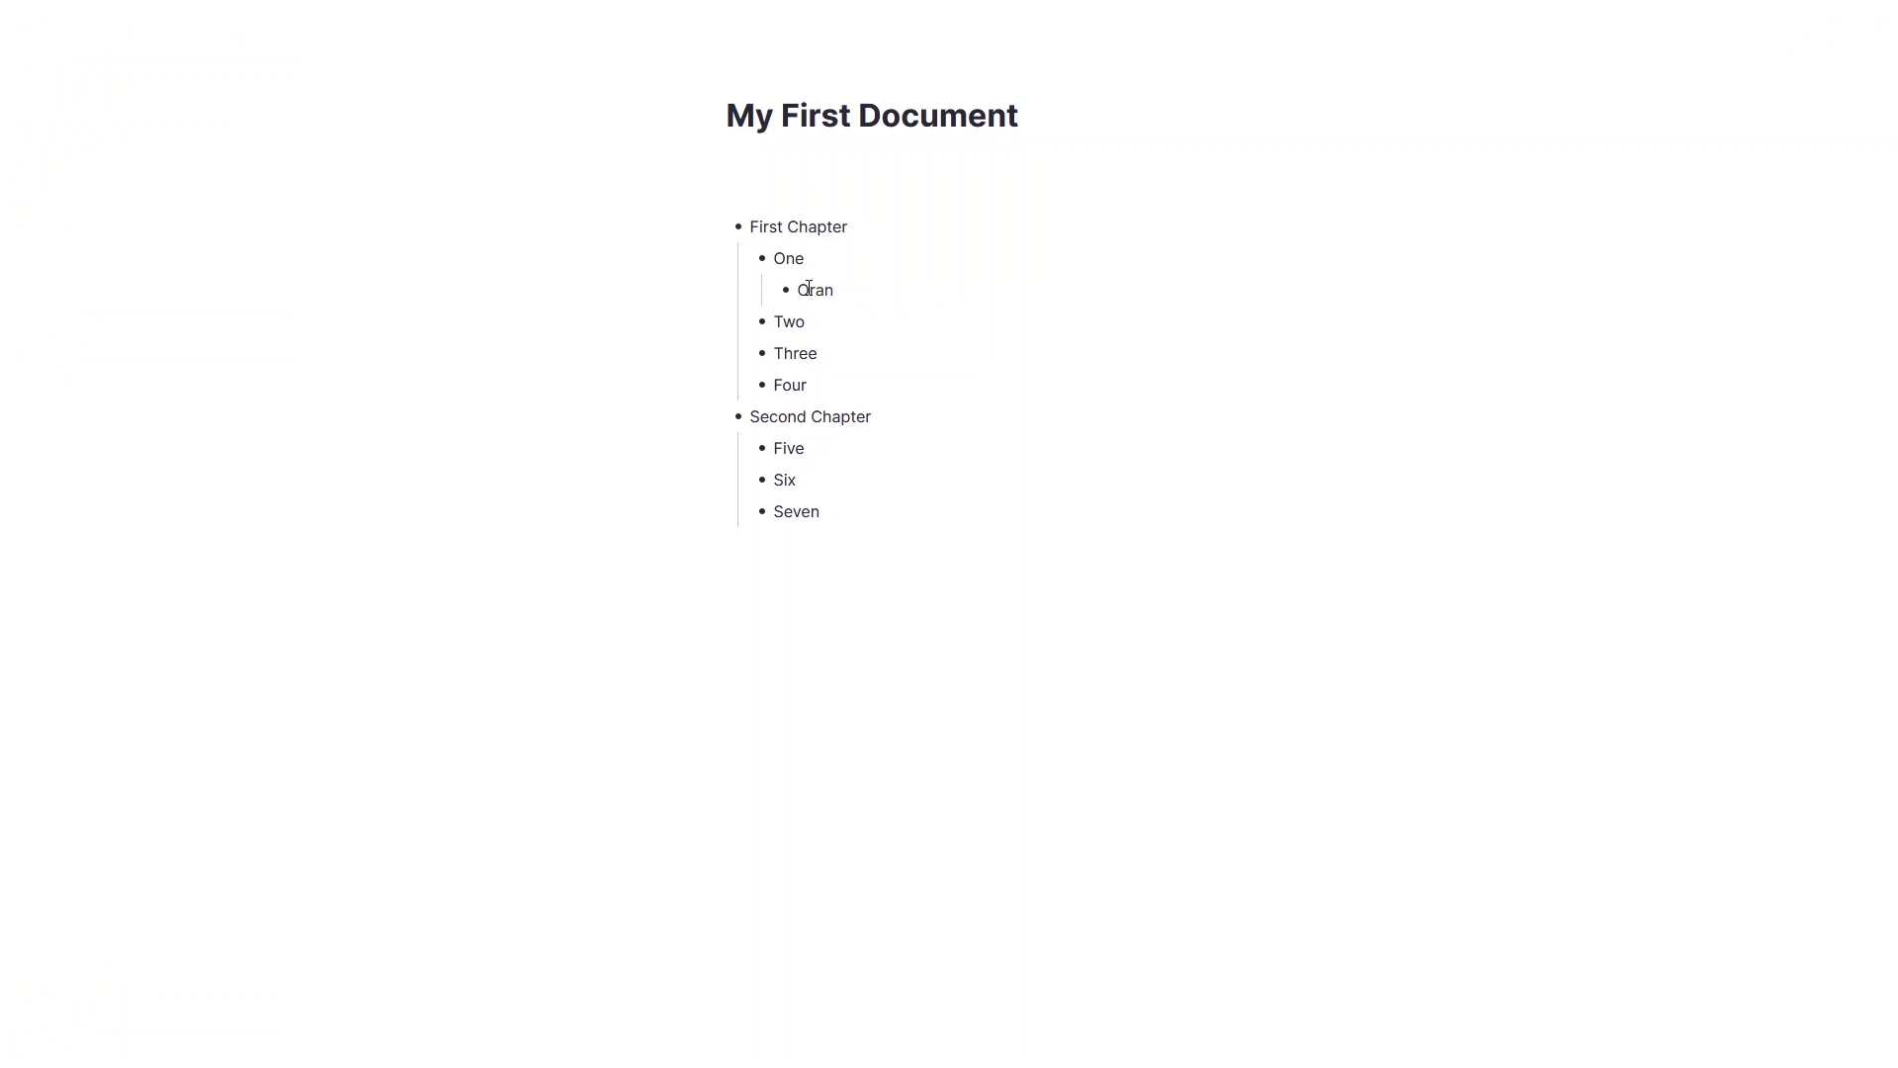
text(ge)
key(Return)
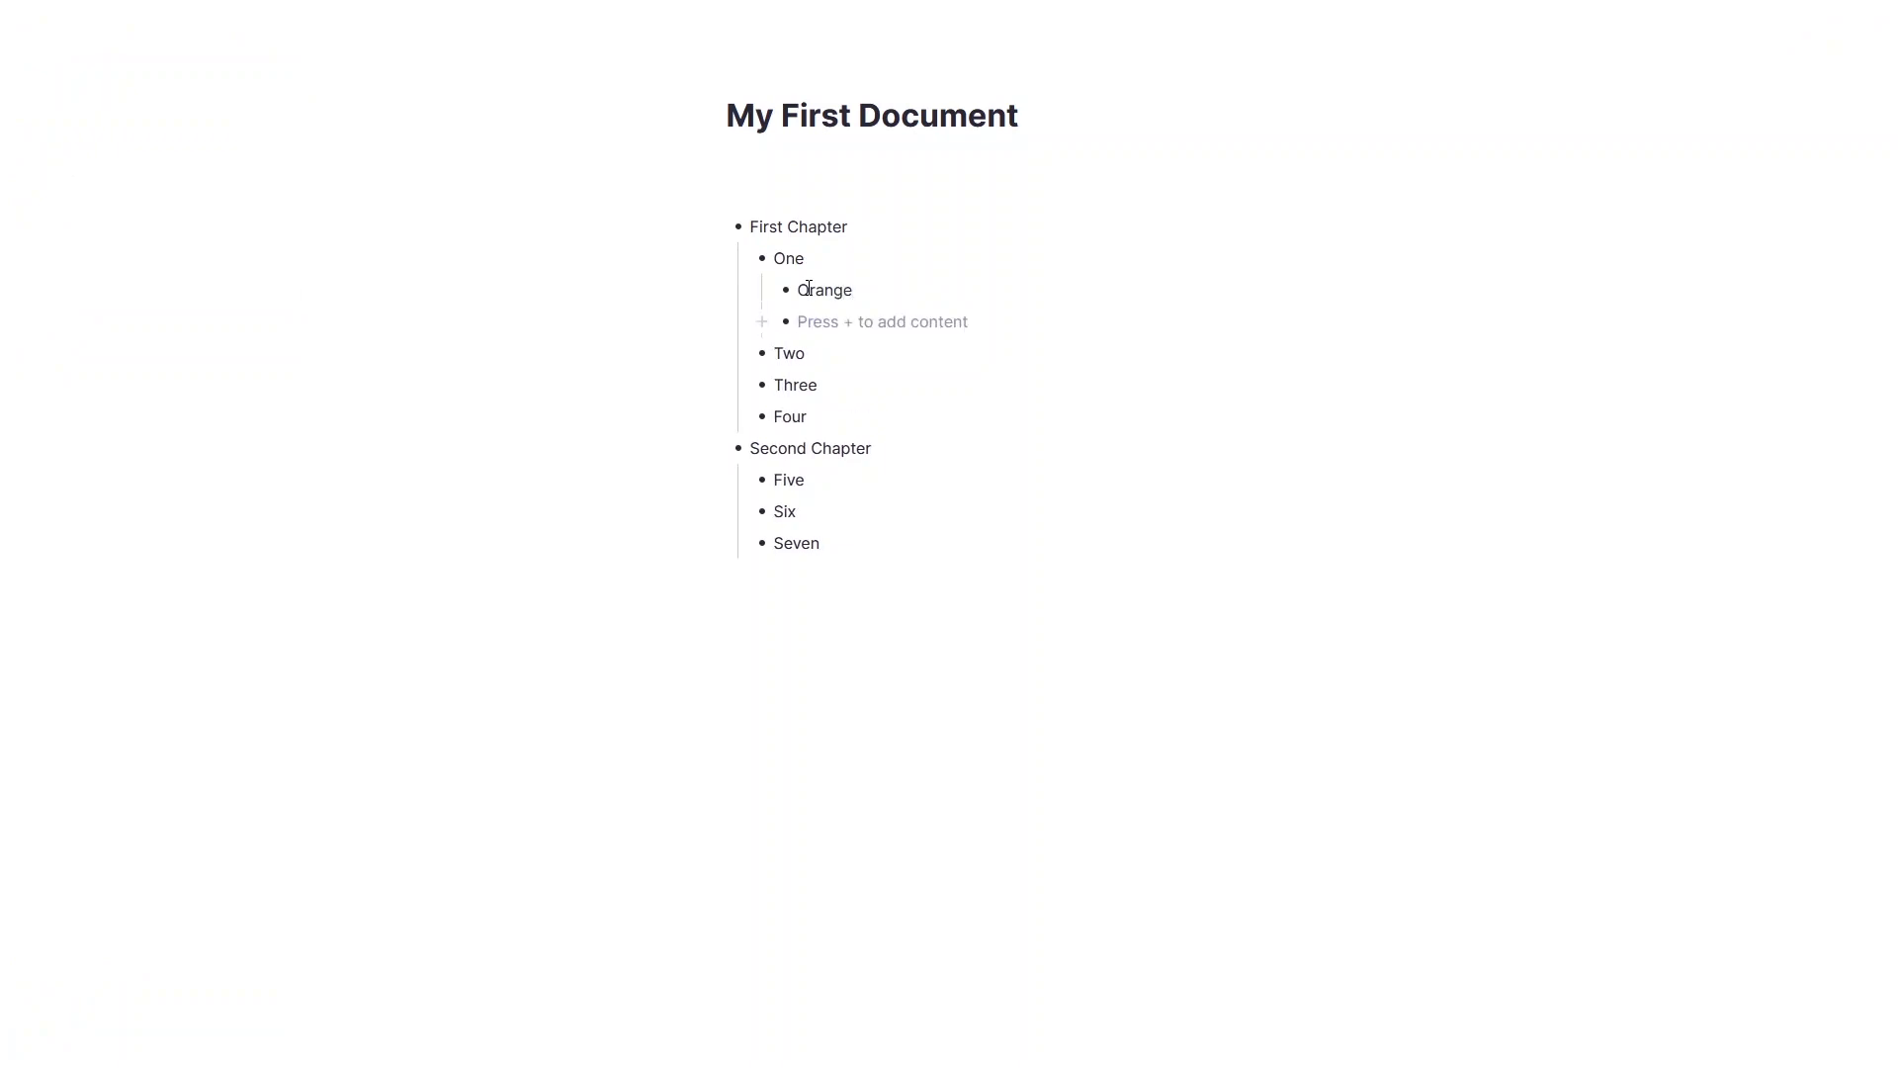
text(Green)
key(Return)
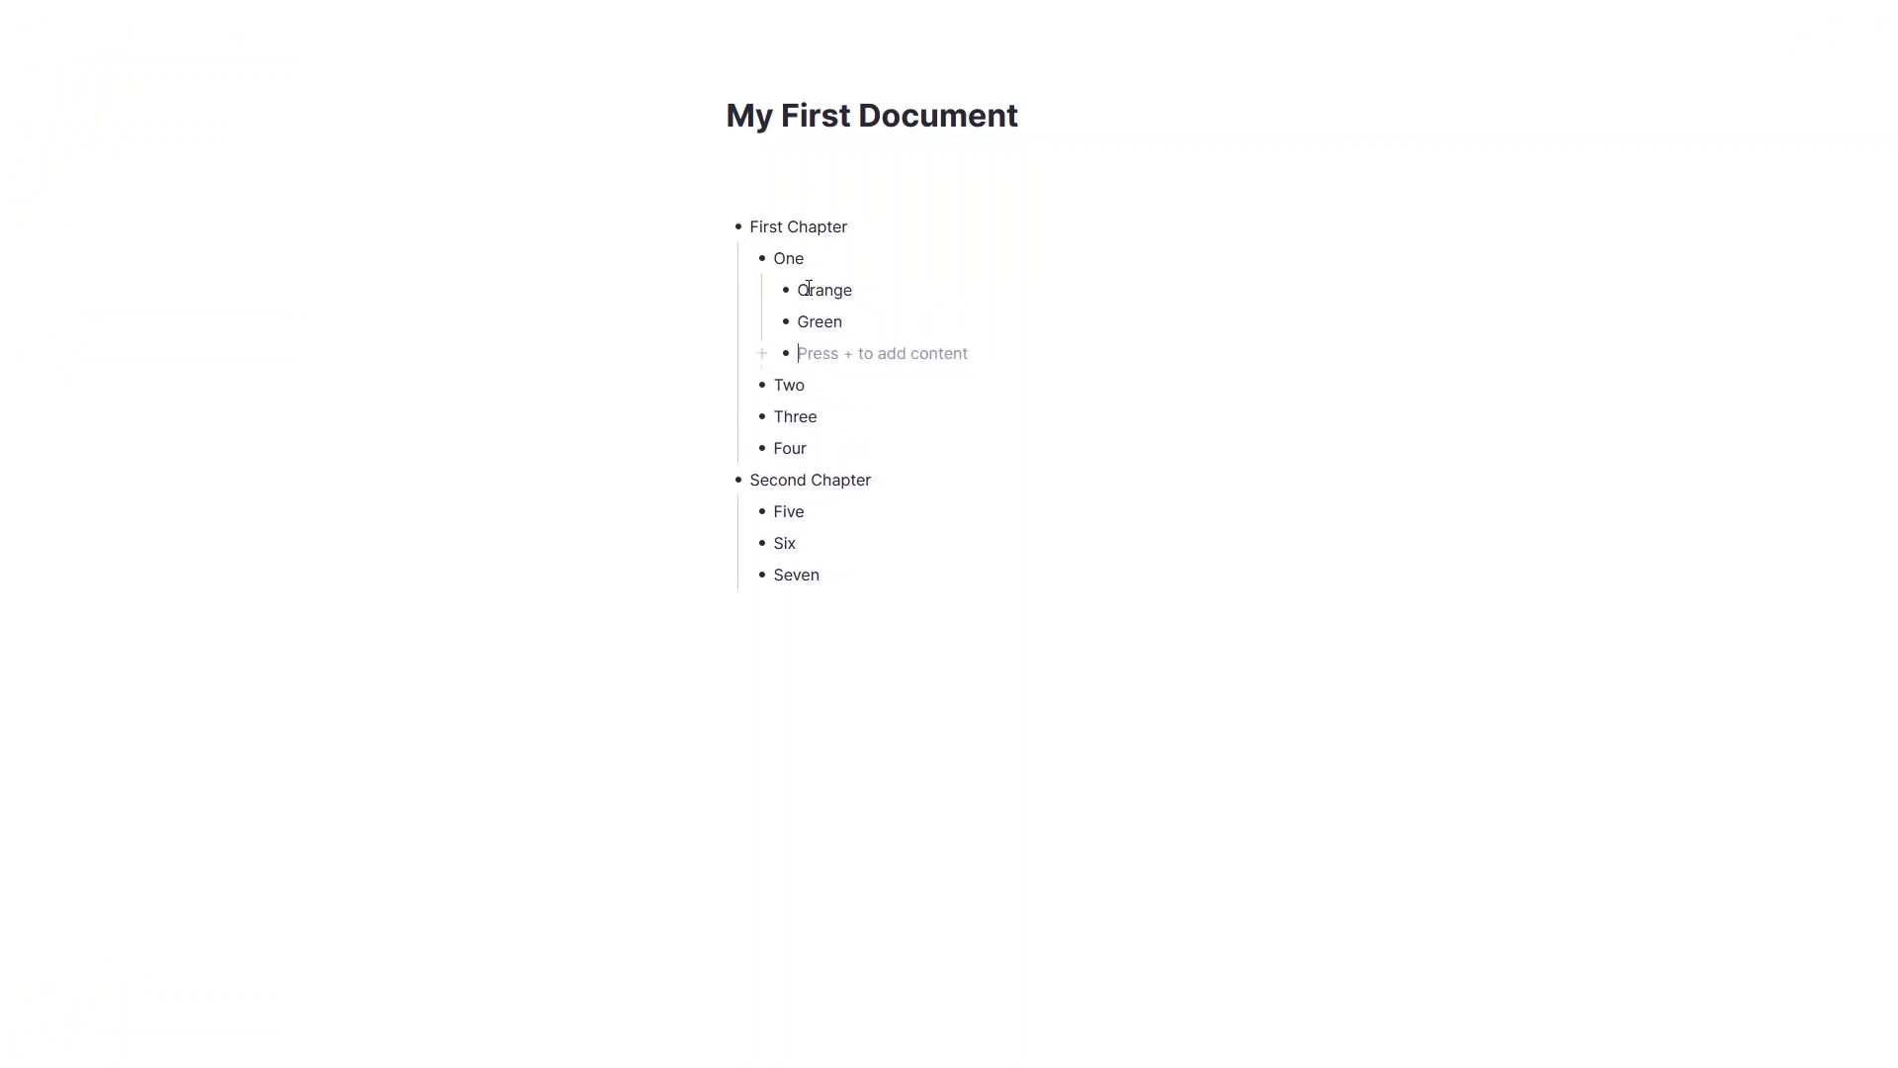
text(Yellow)
key(Return)
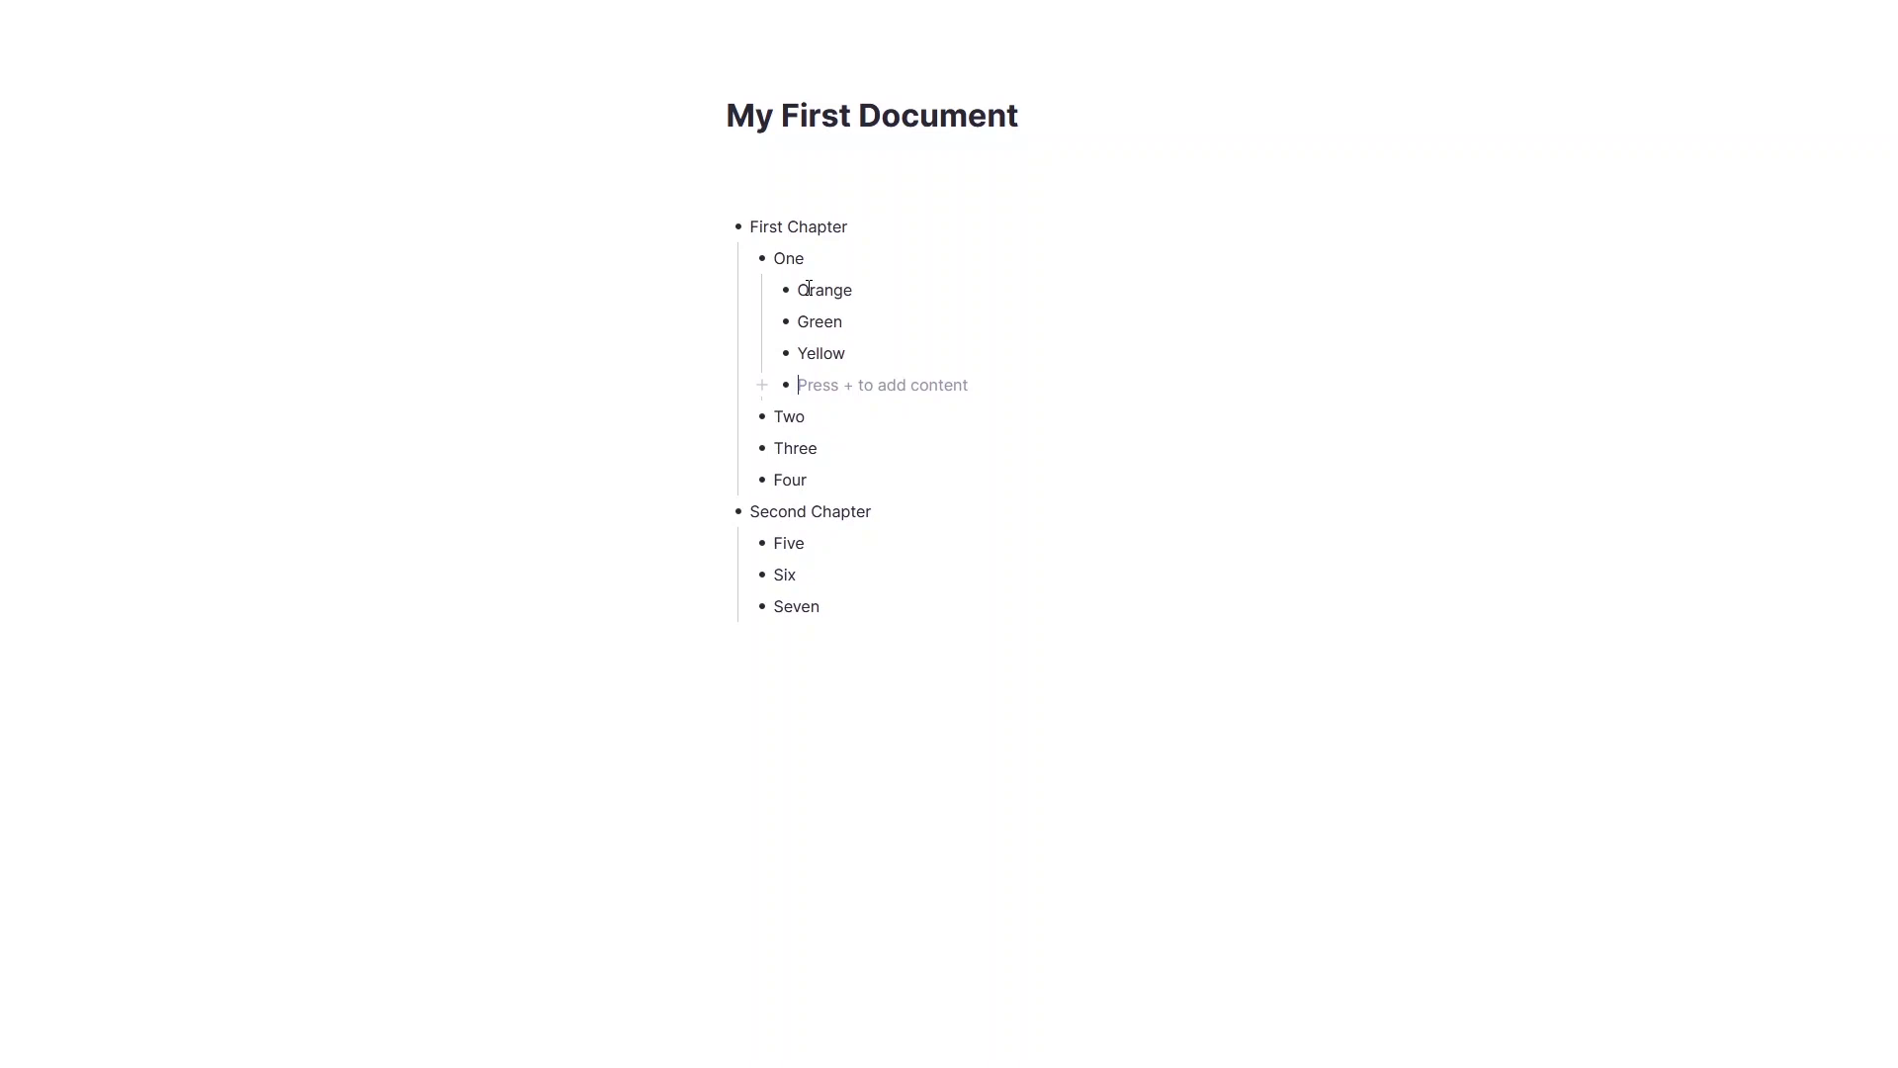
key(shift+Tab)
key(BackSpace)
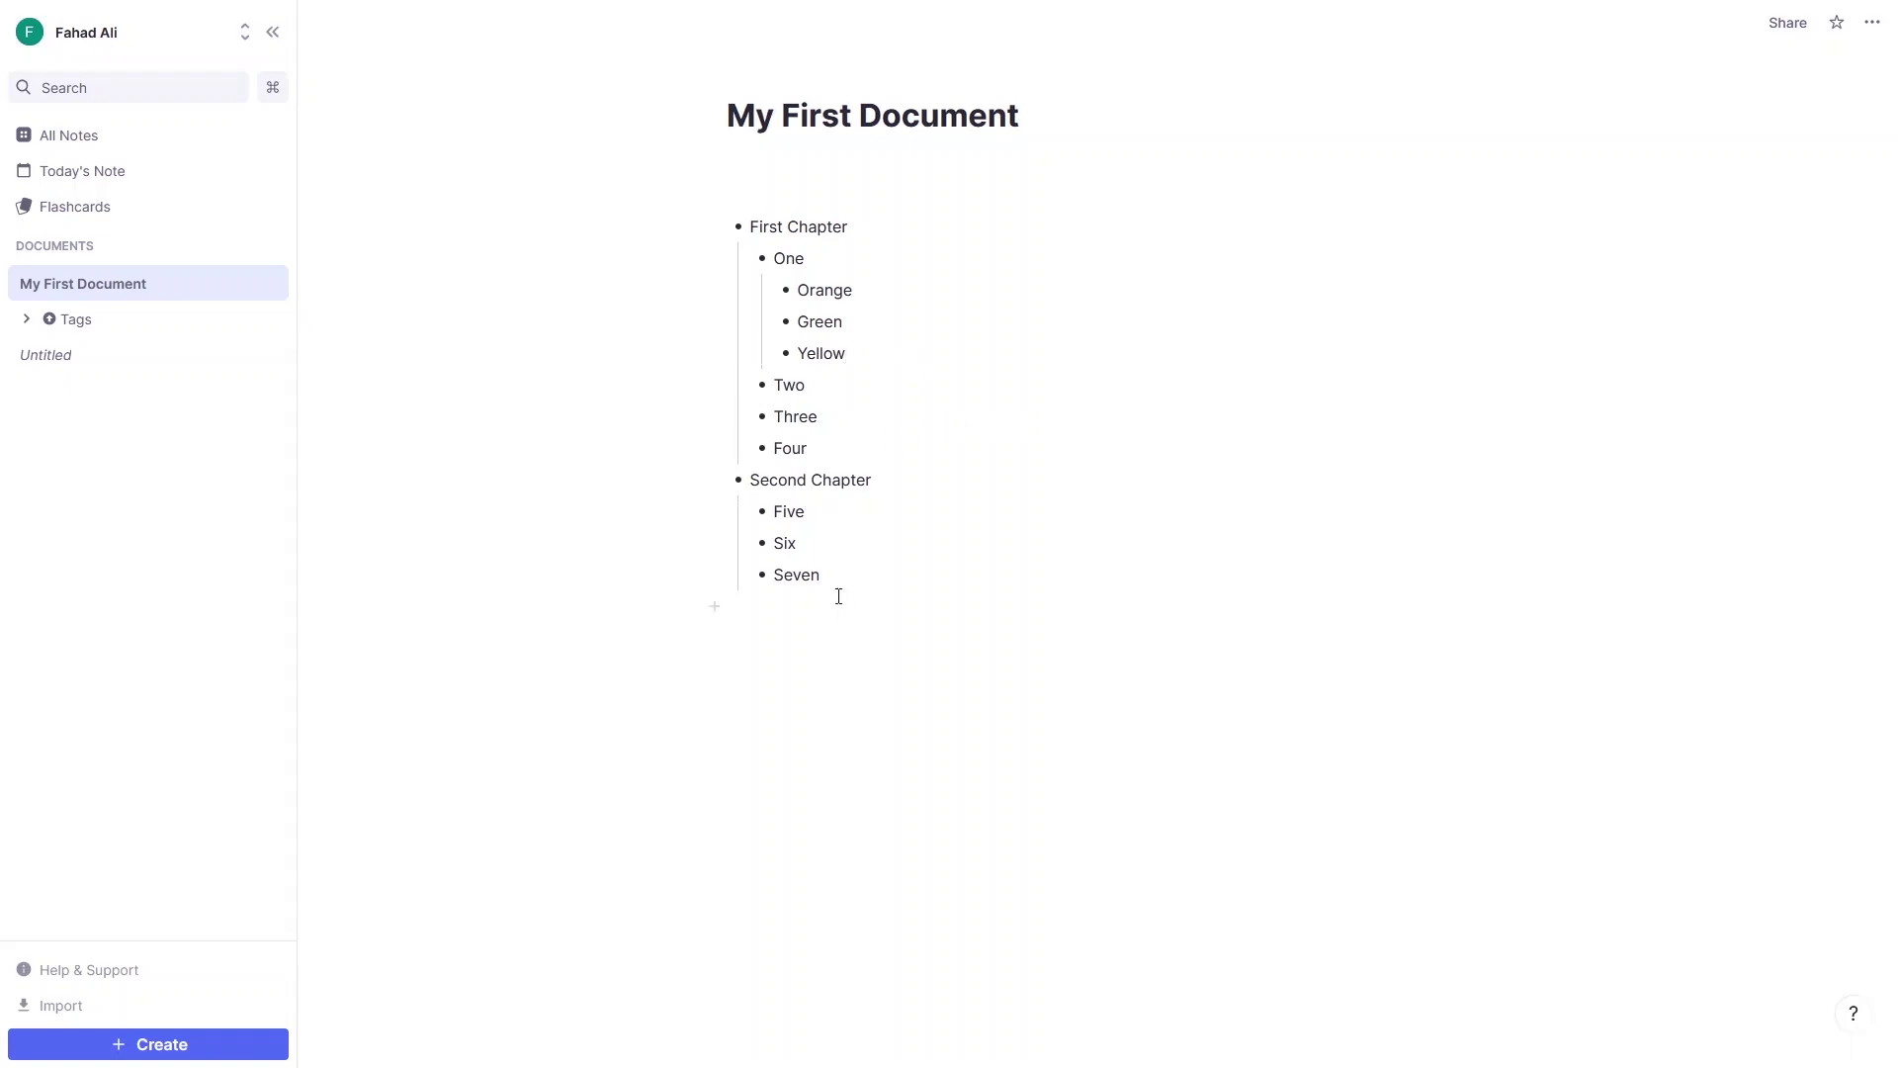
View the Second Chapter and Yellow bullets each as its own page, returning to My First Document after each
click(740, 481)
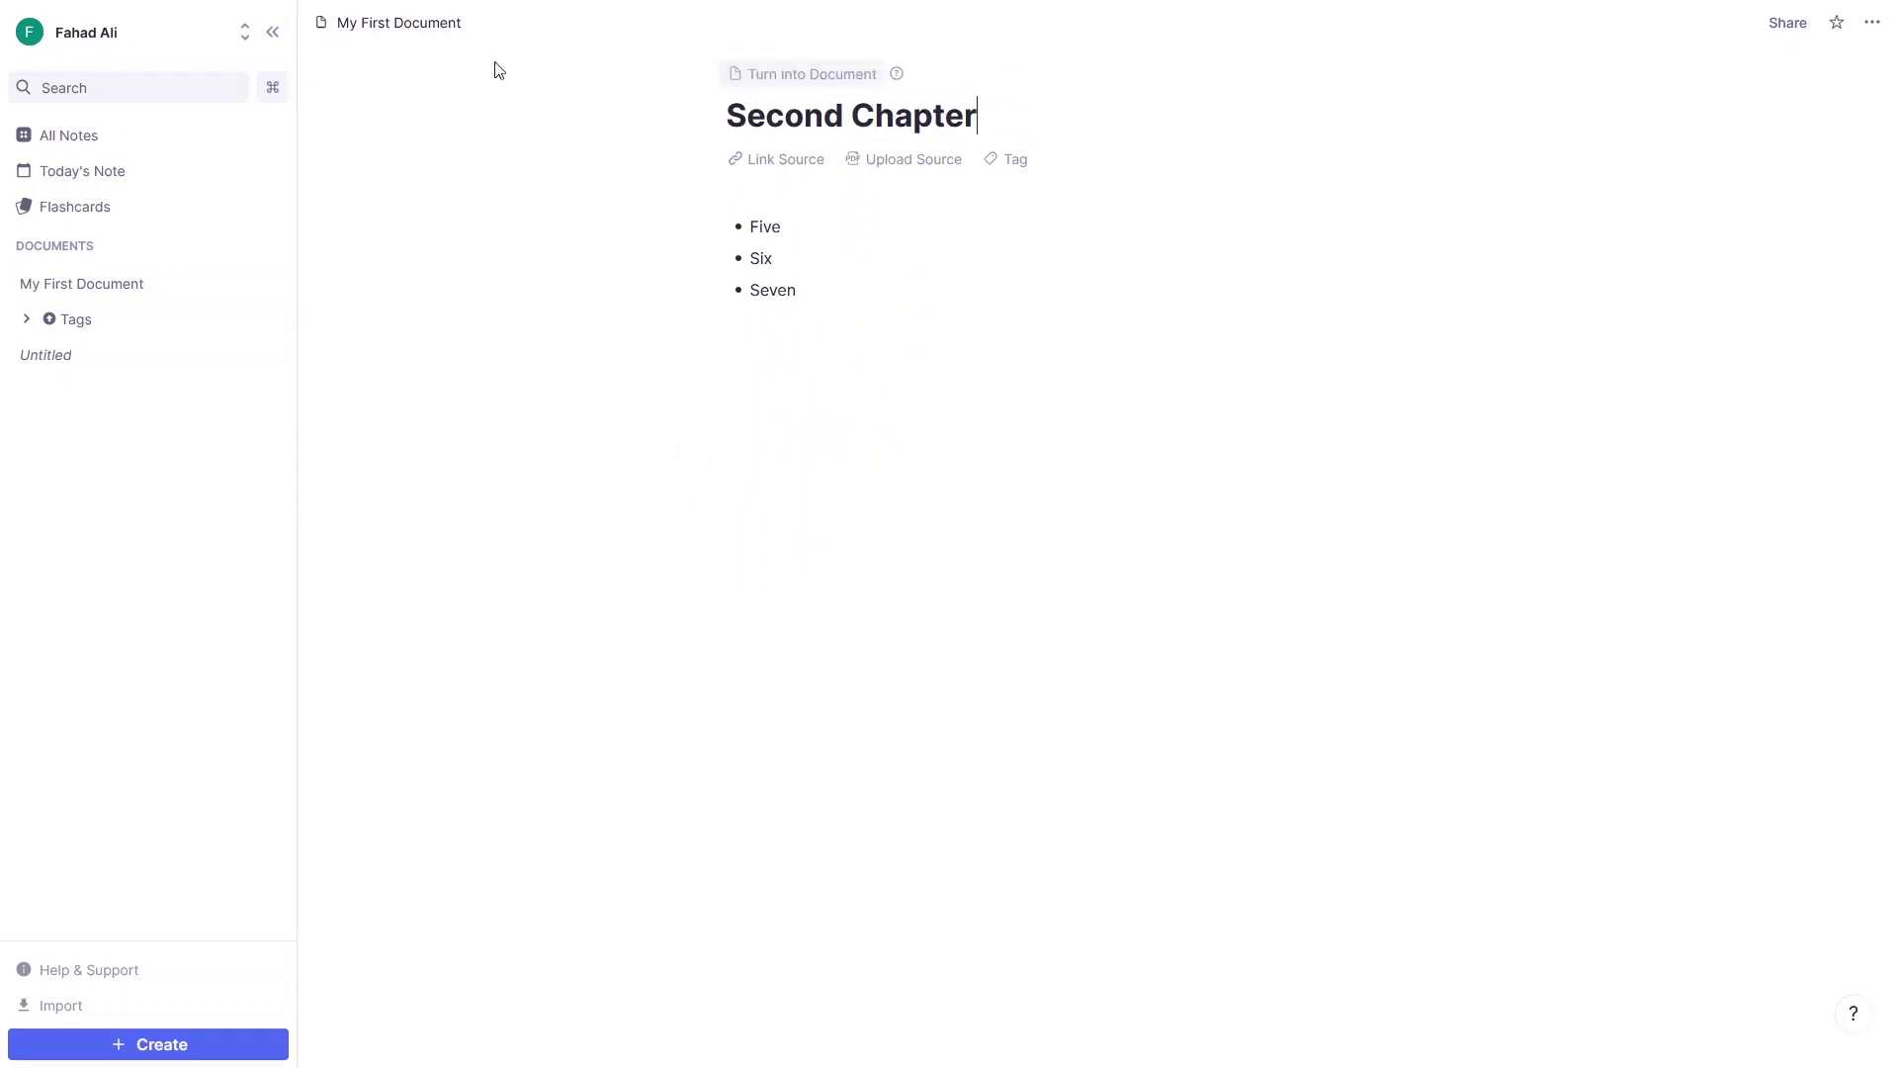
click(376, 25)
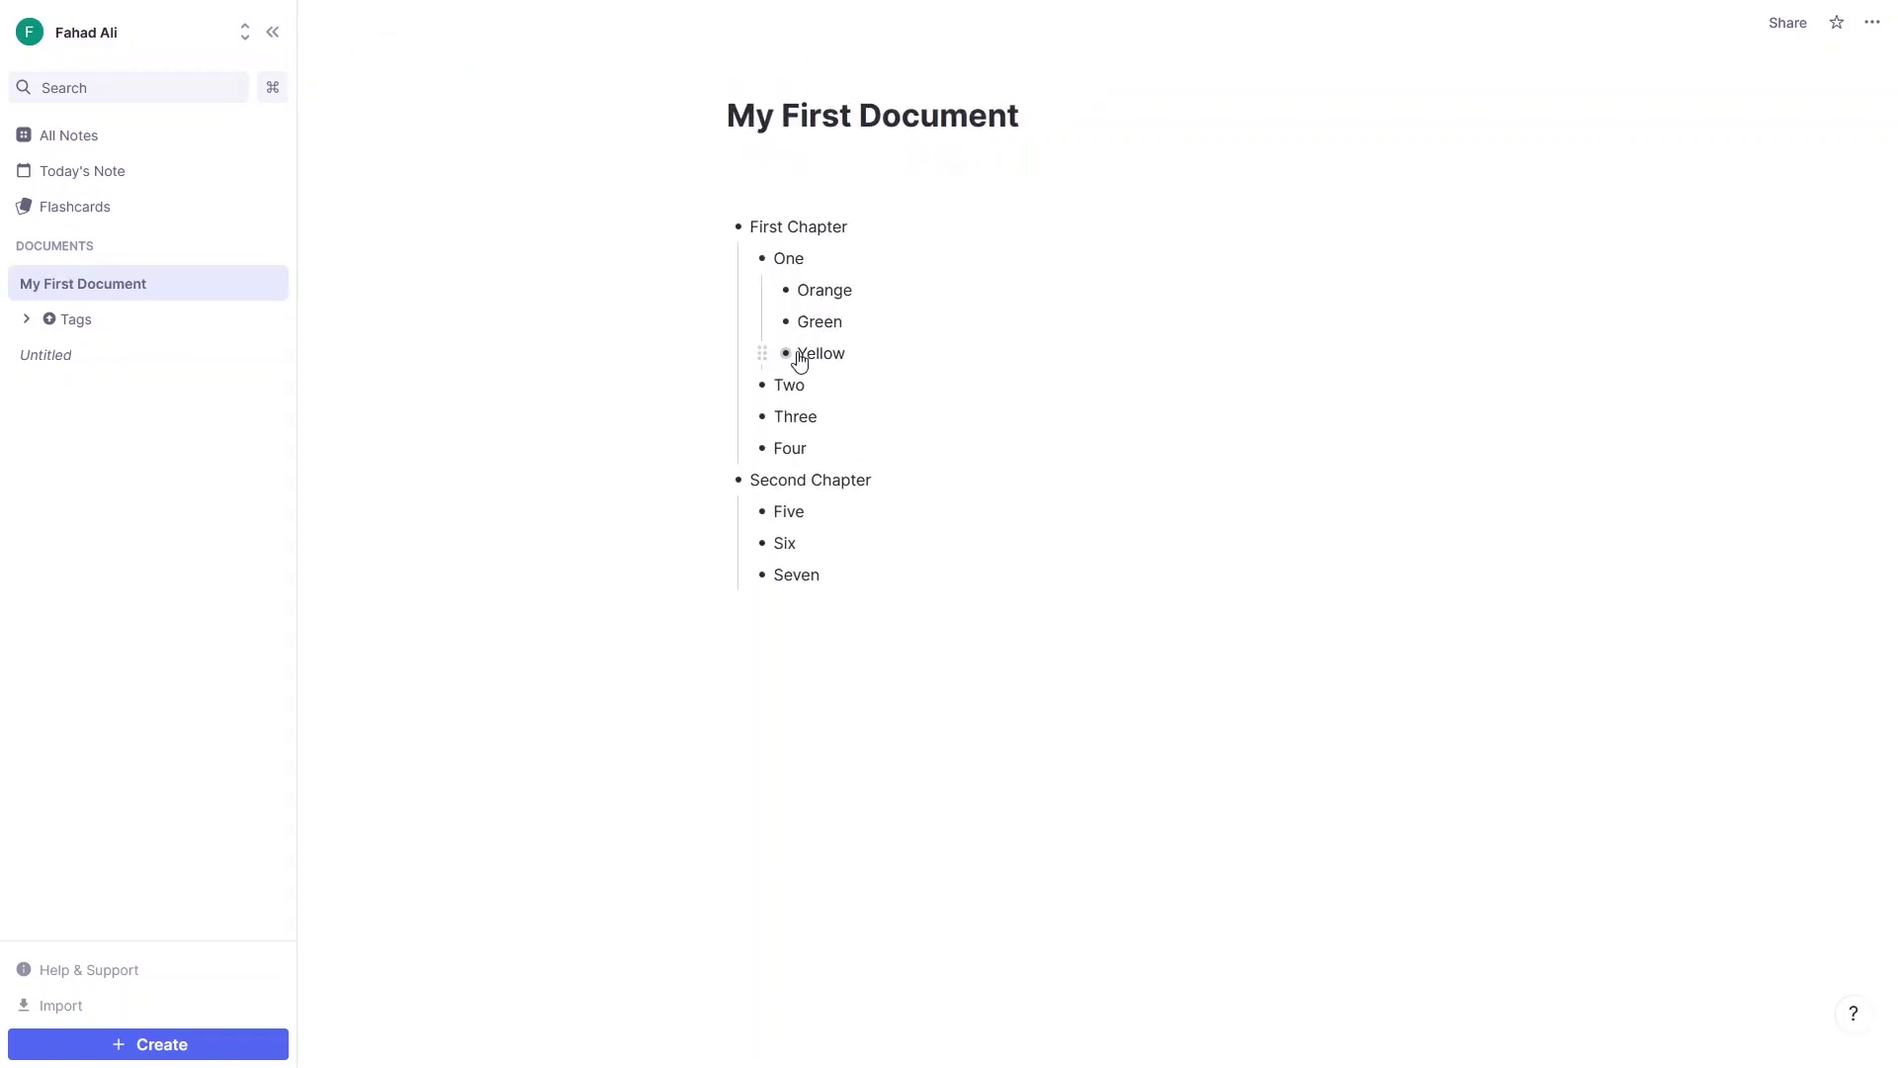
click(787, 354)
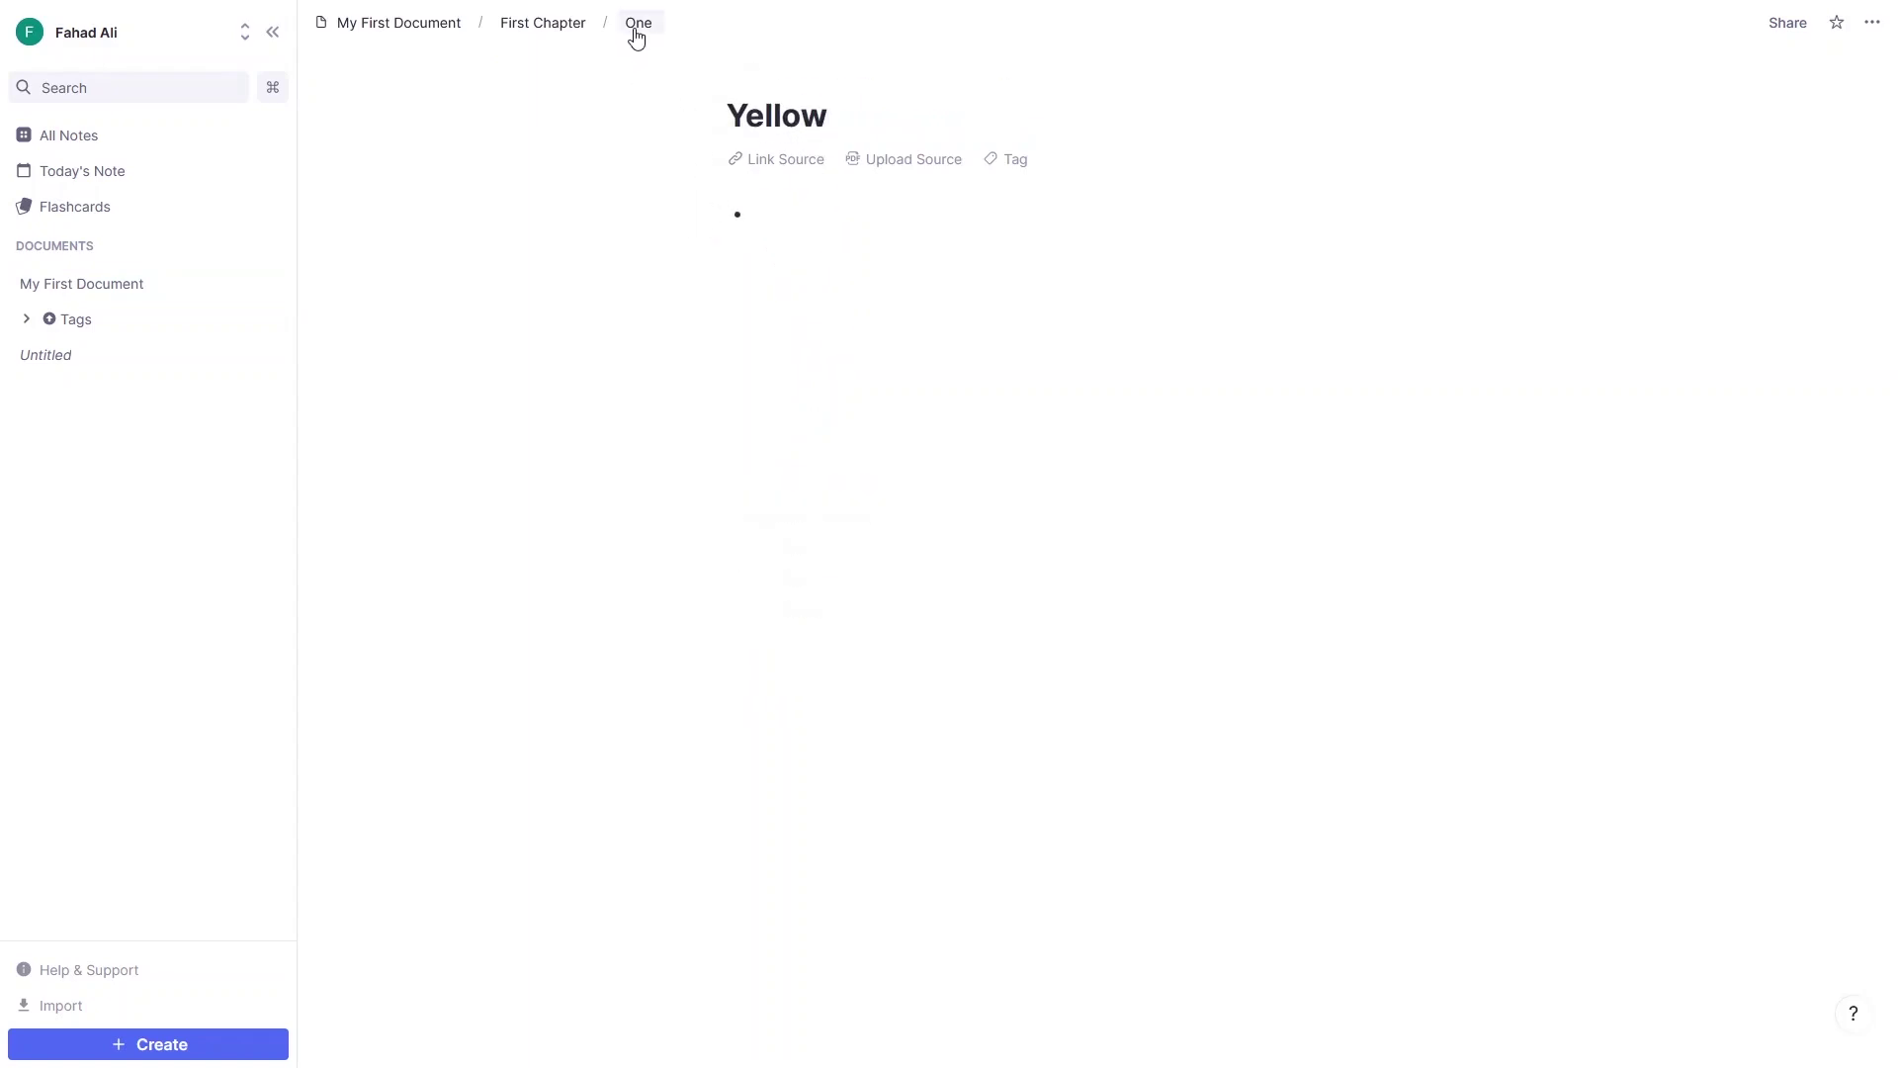
mouse_move(728, 156)
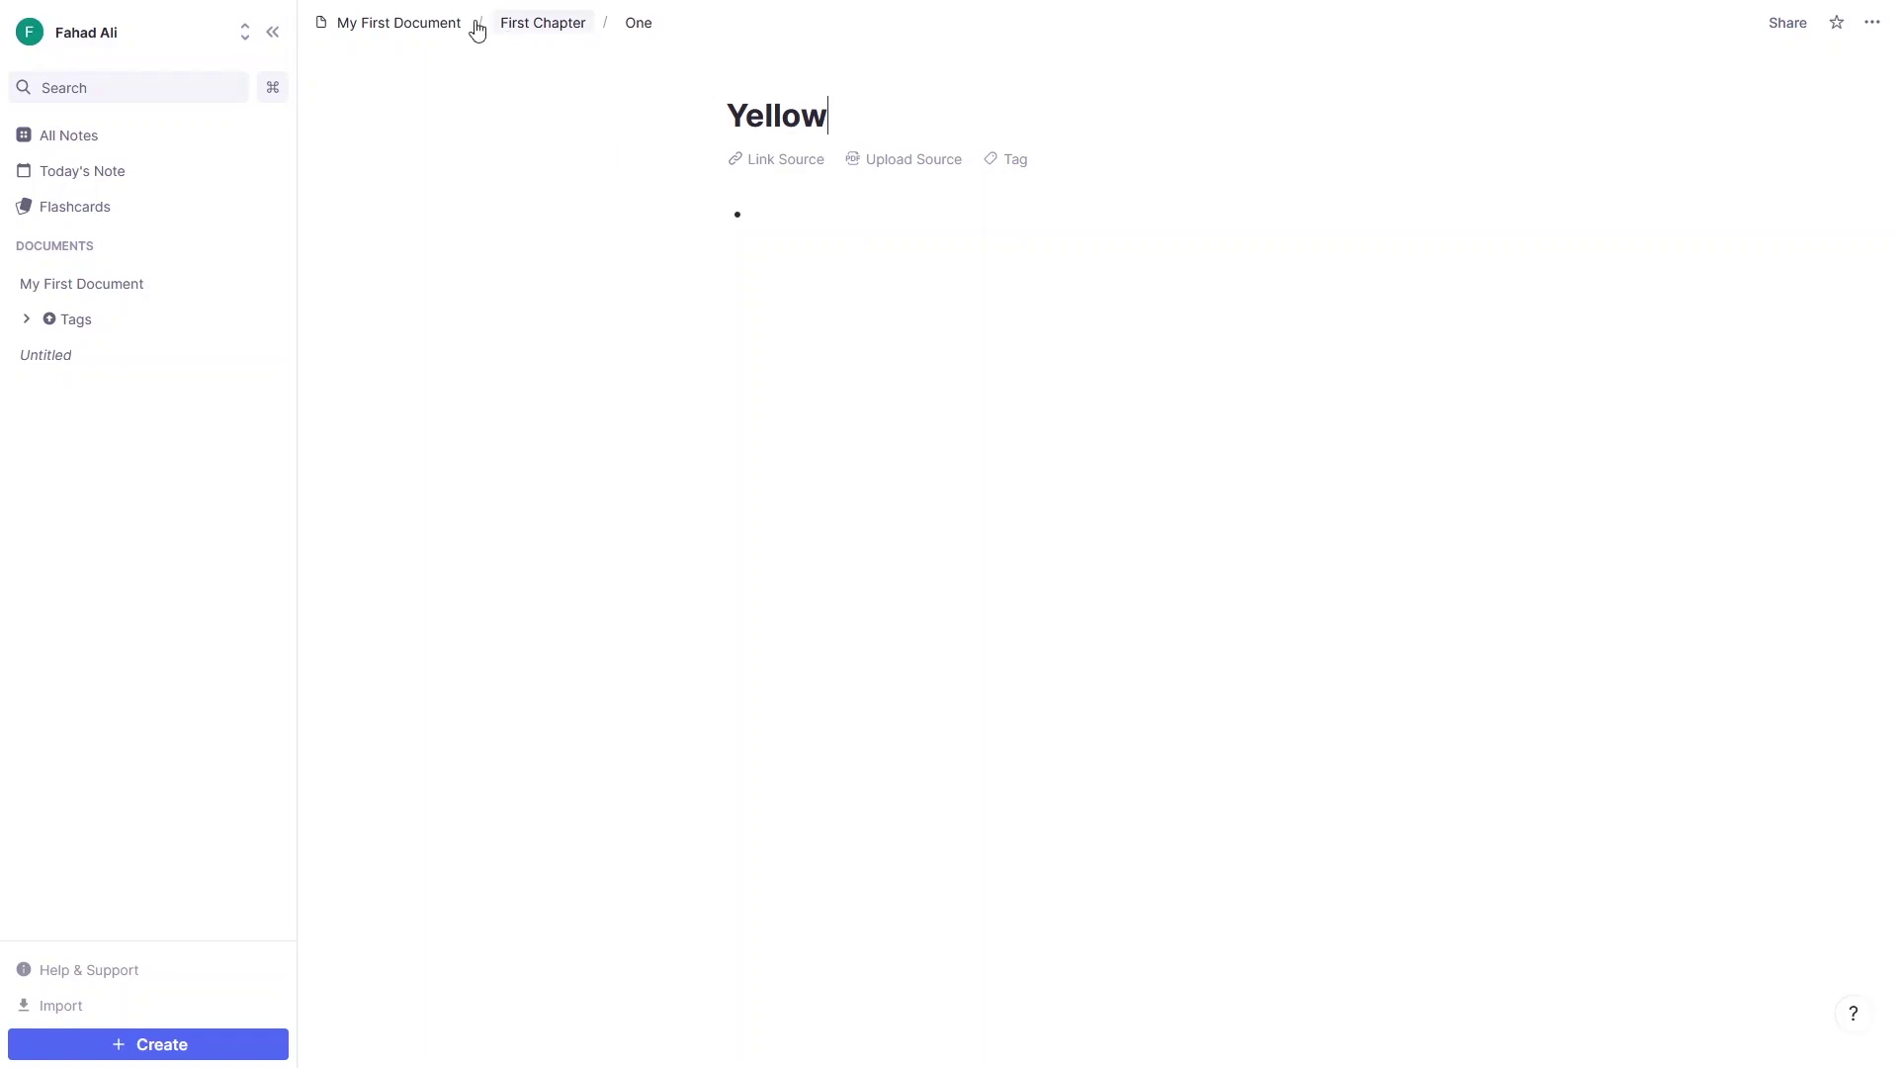
click(397, 24)
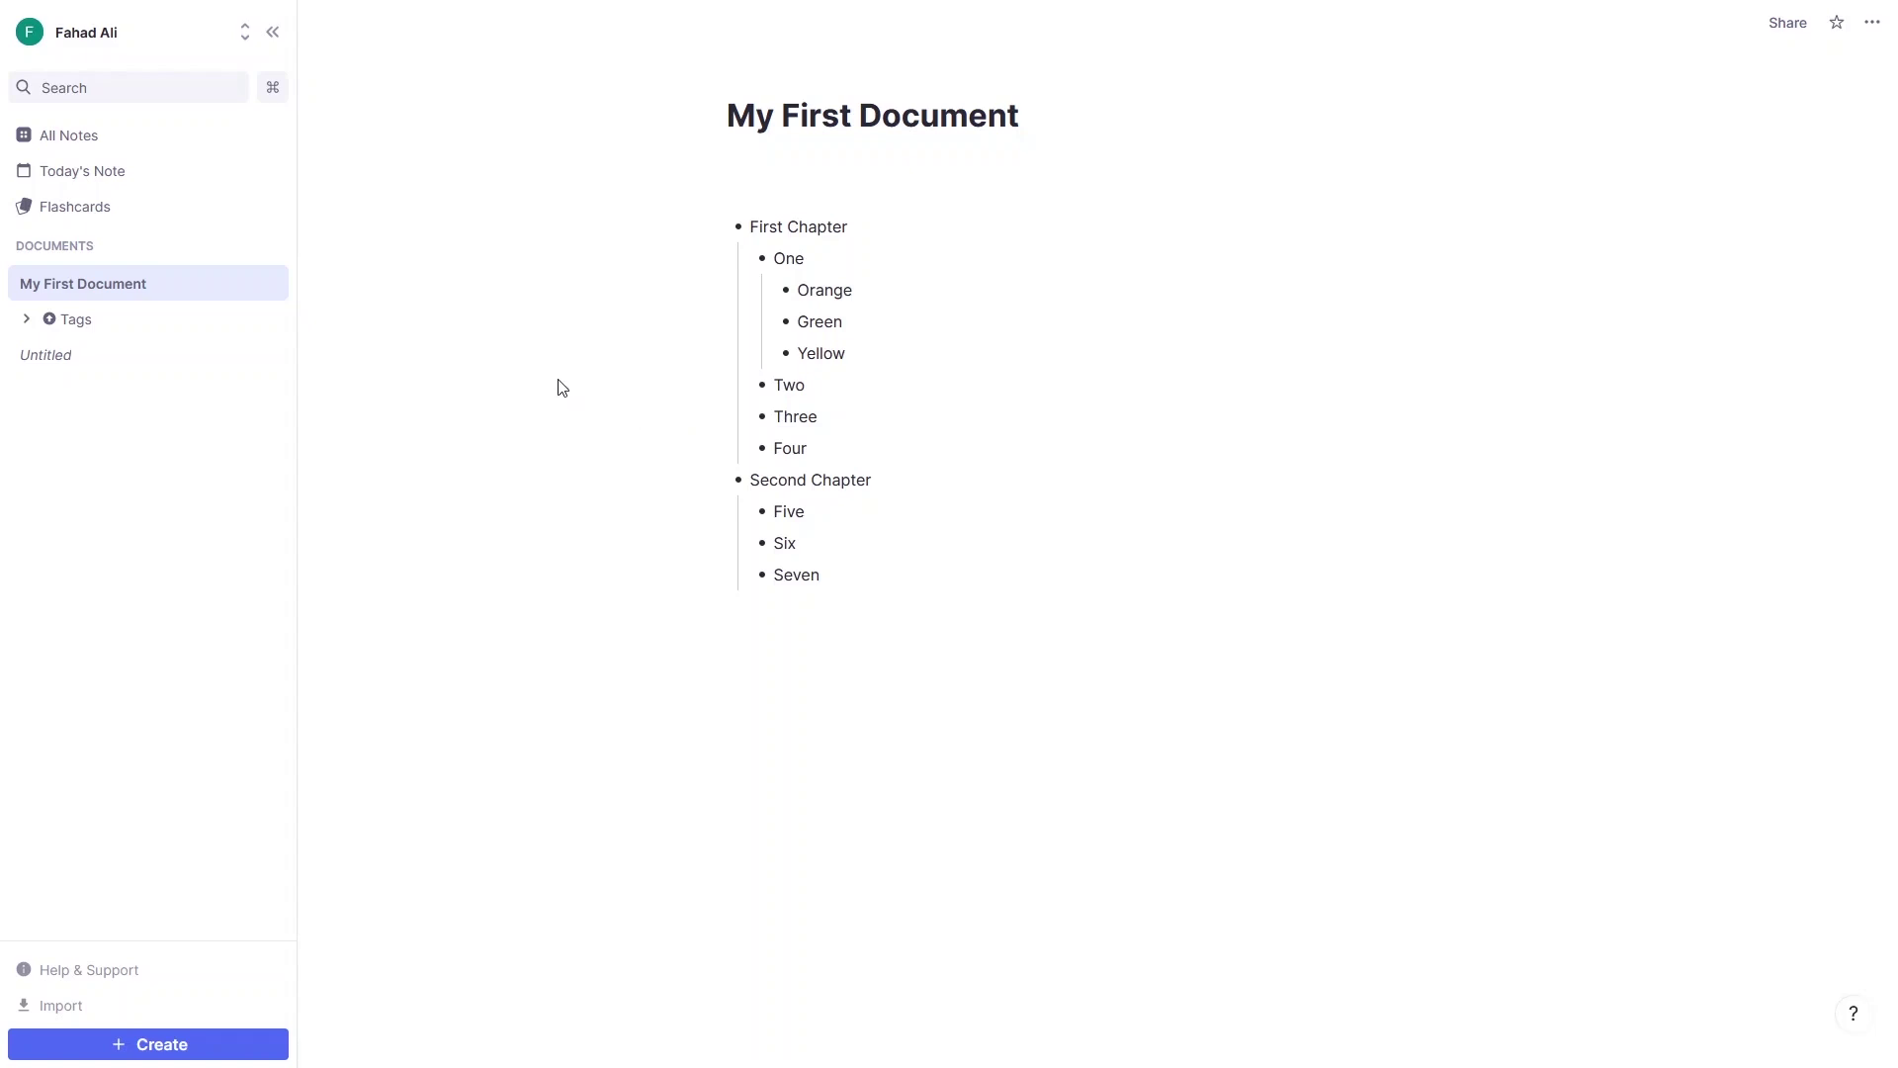
Browse the complete list of insertable content types for a new bullet below Second Chapter's nested list
click(869, 591)
click(715, 606)
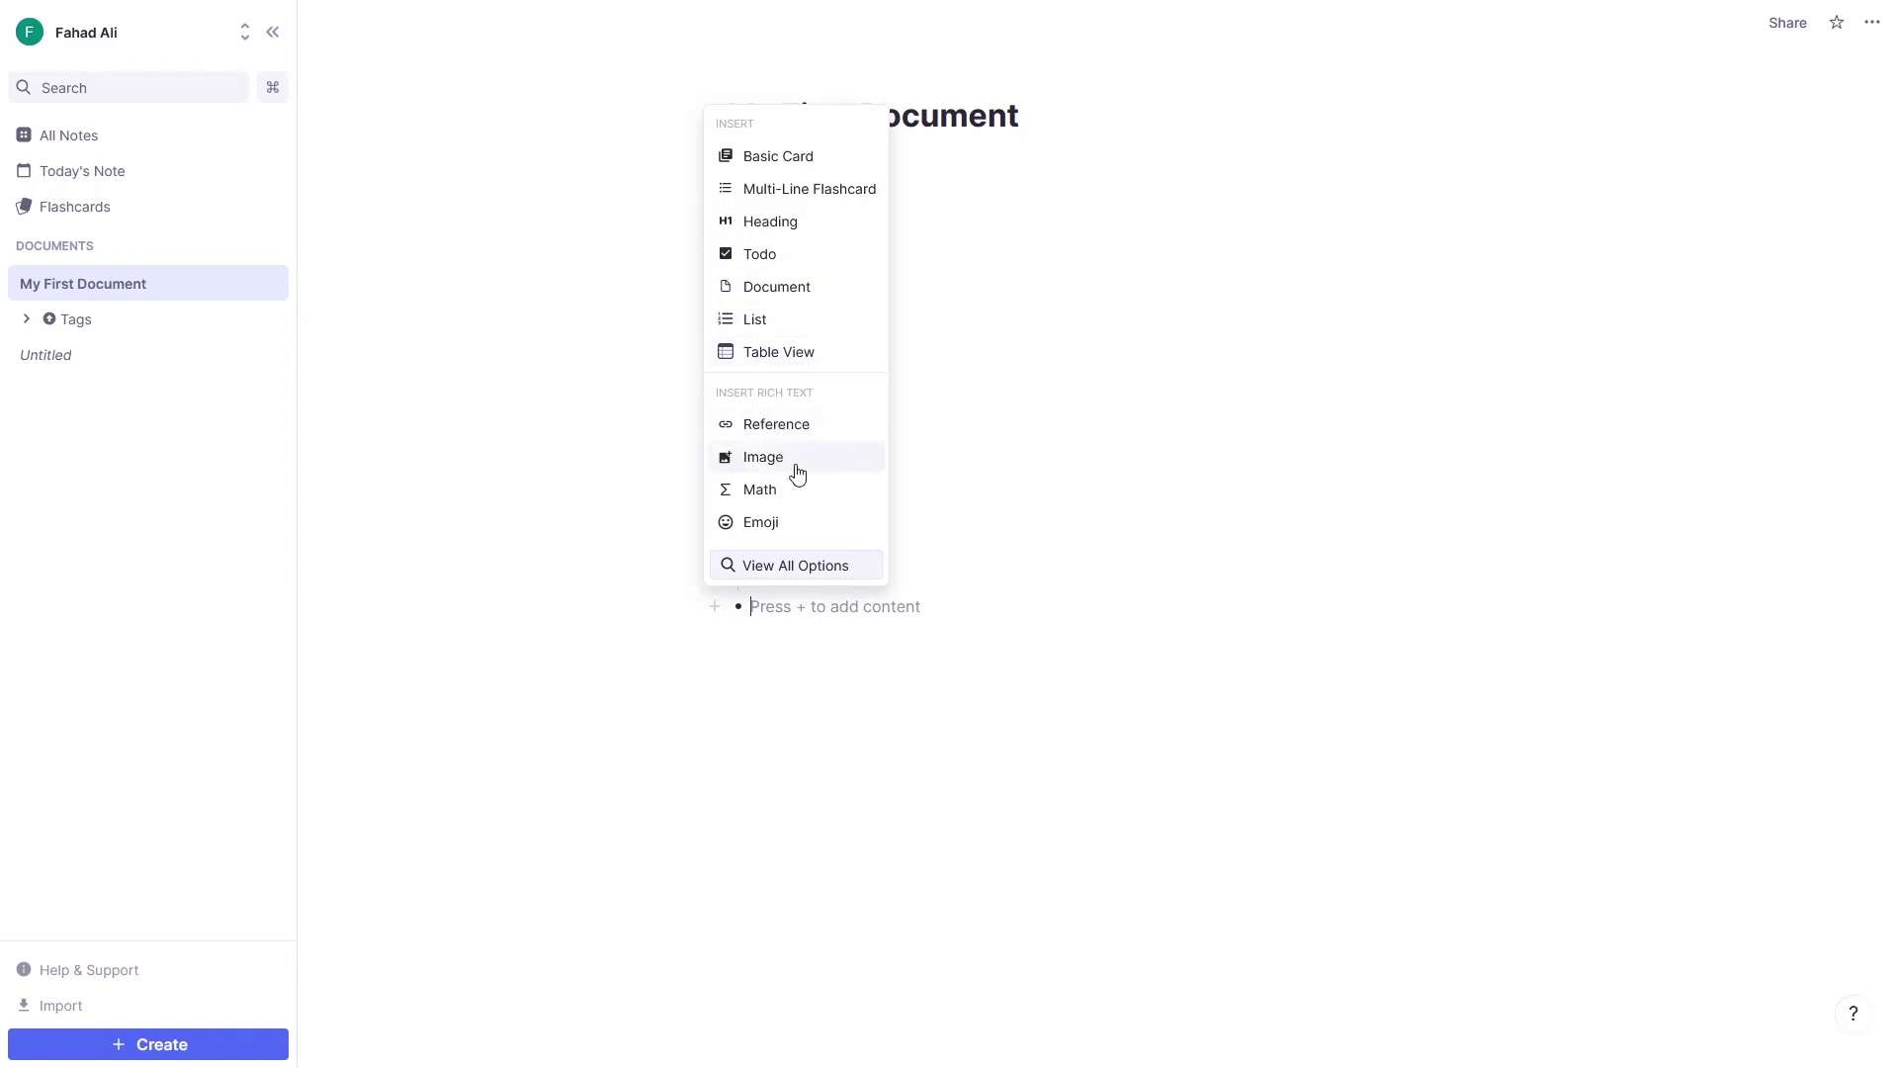
click(810, 566)
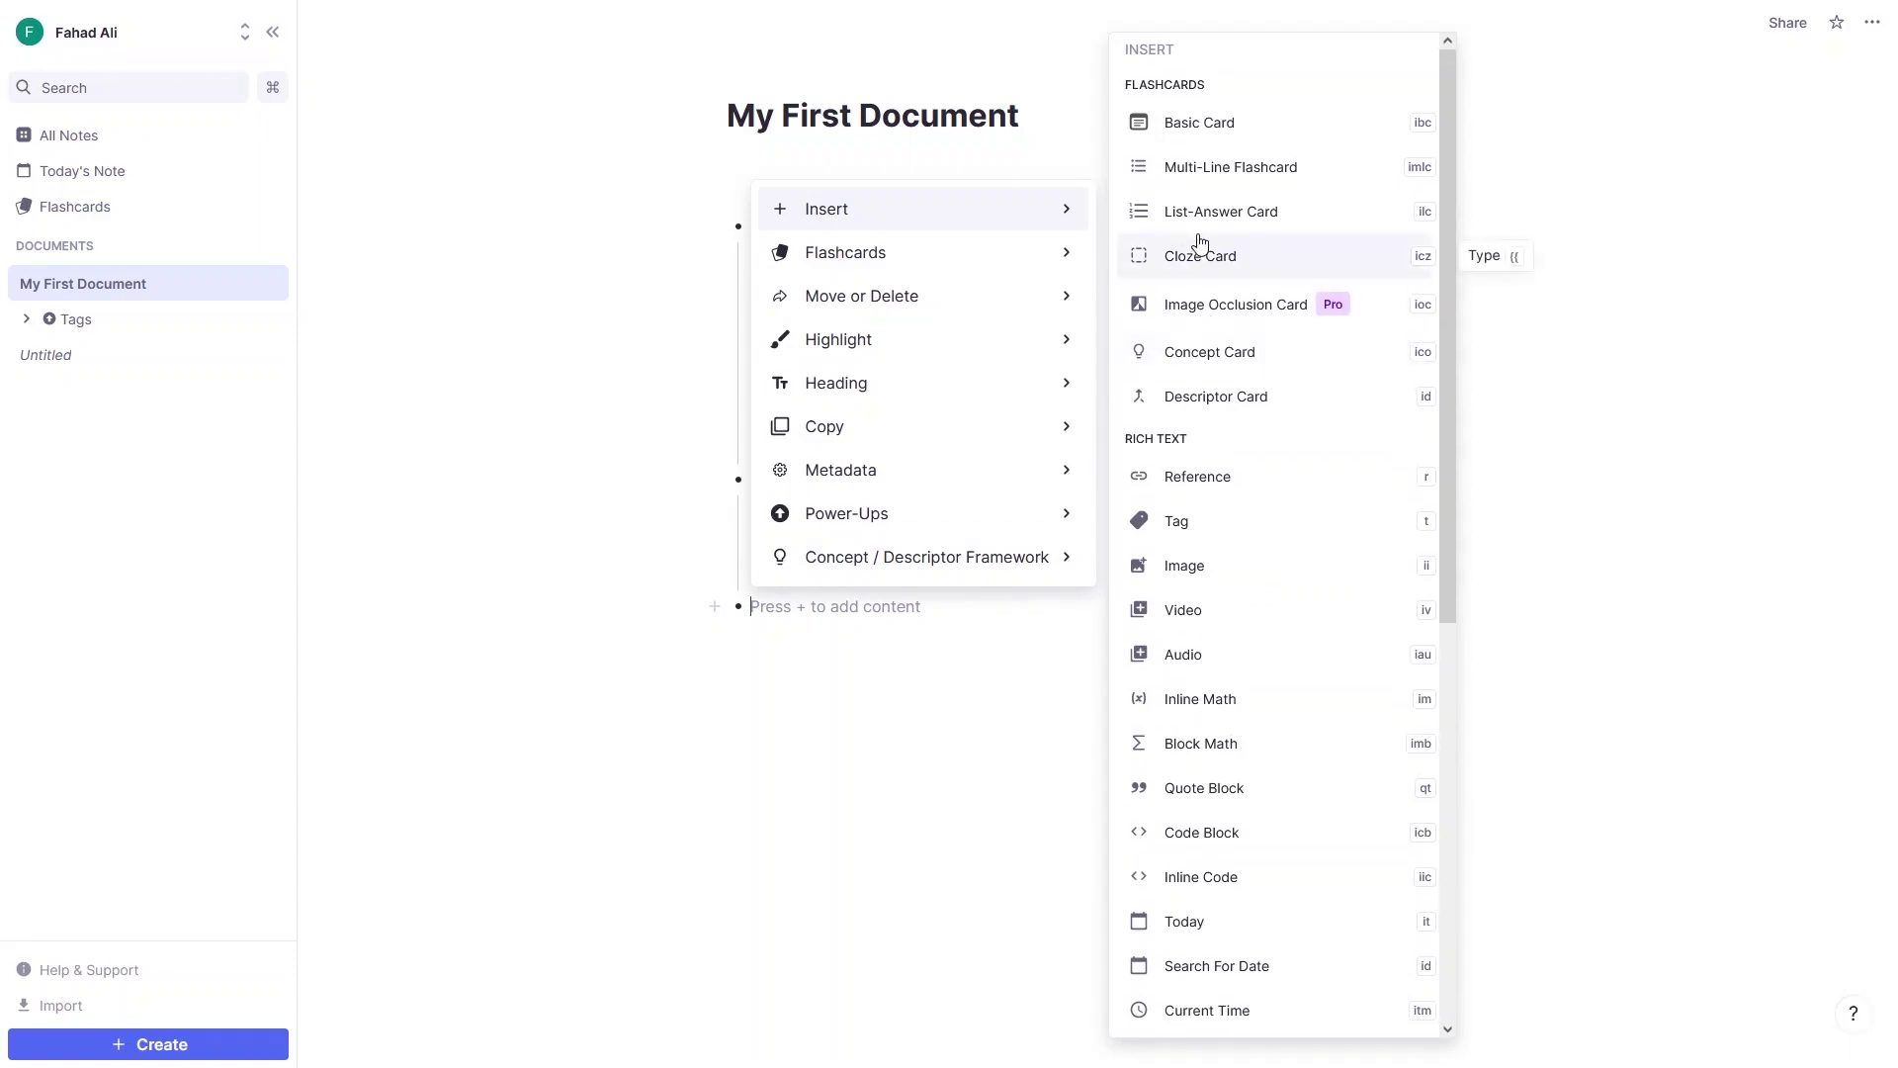
scroll(1458, 317, down, 1)
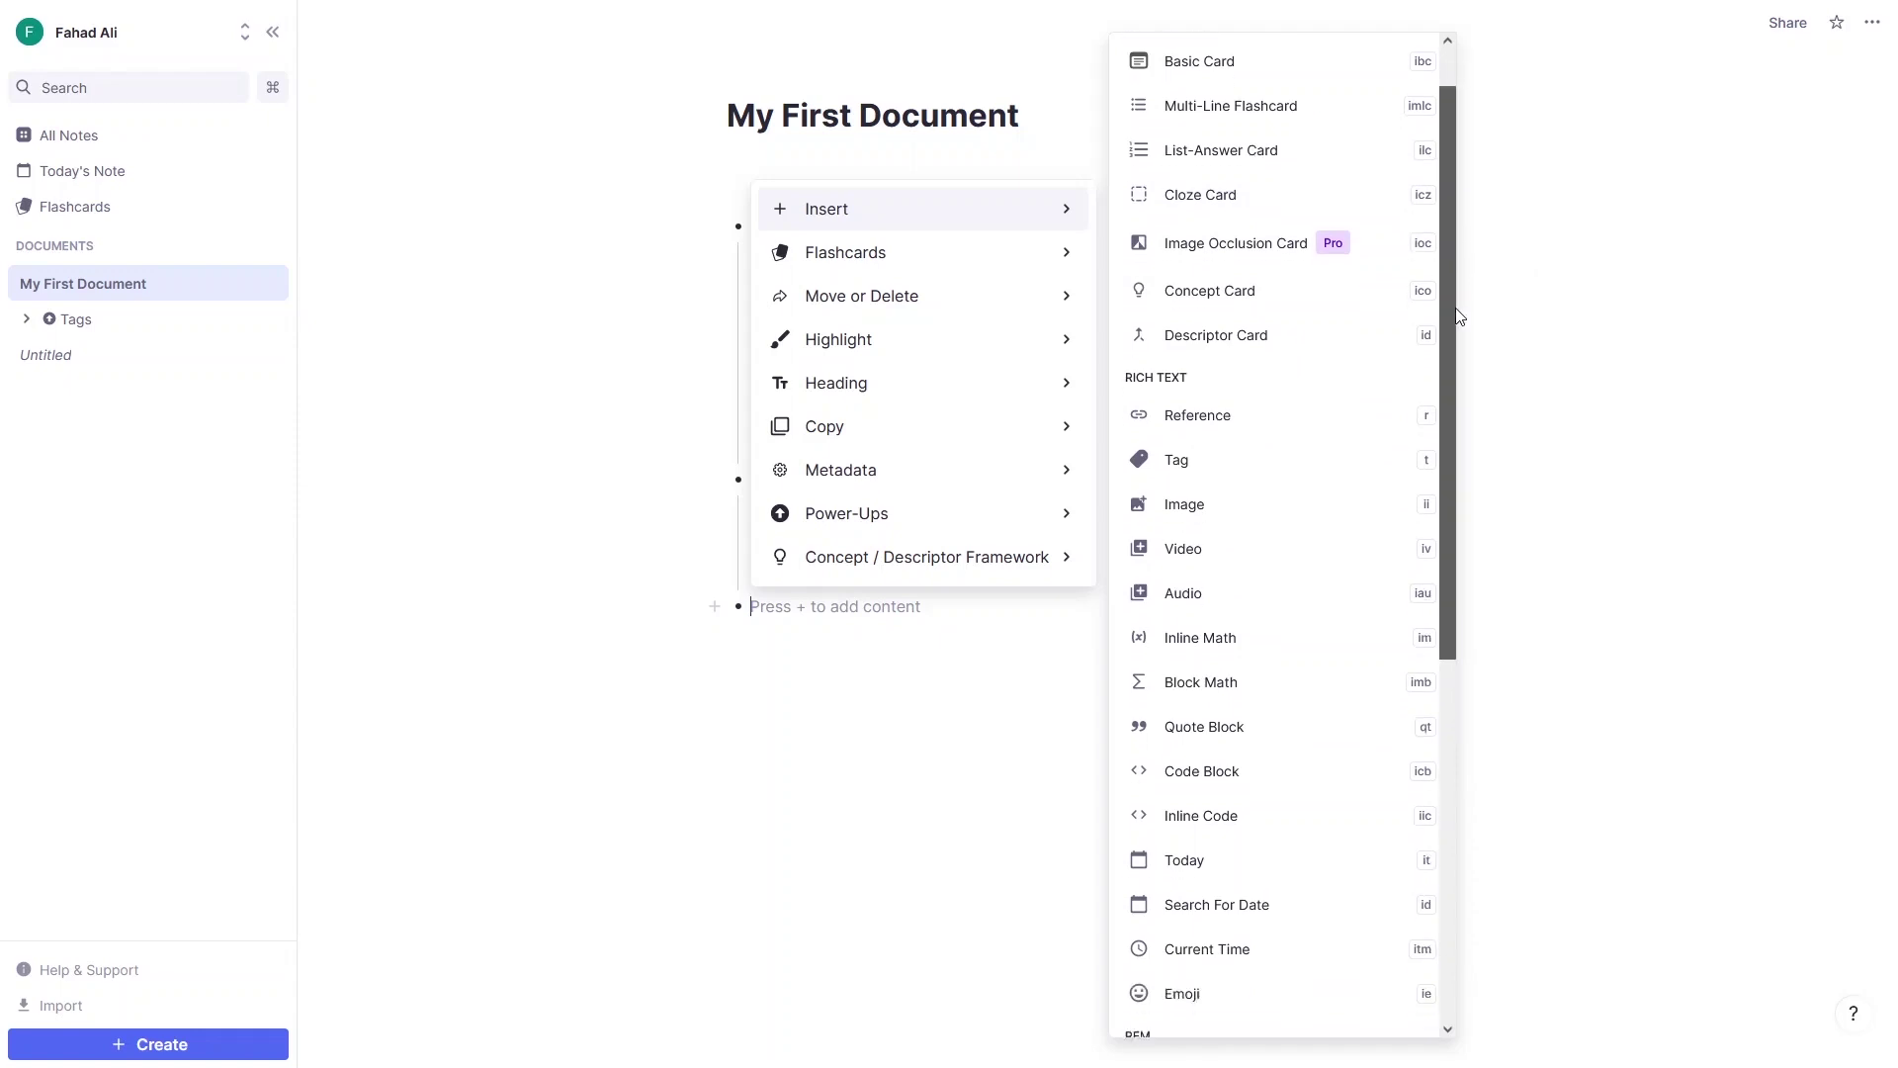
drag(1458, 317, 1485, 656)
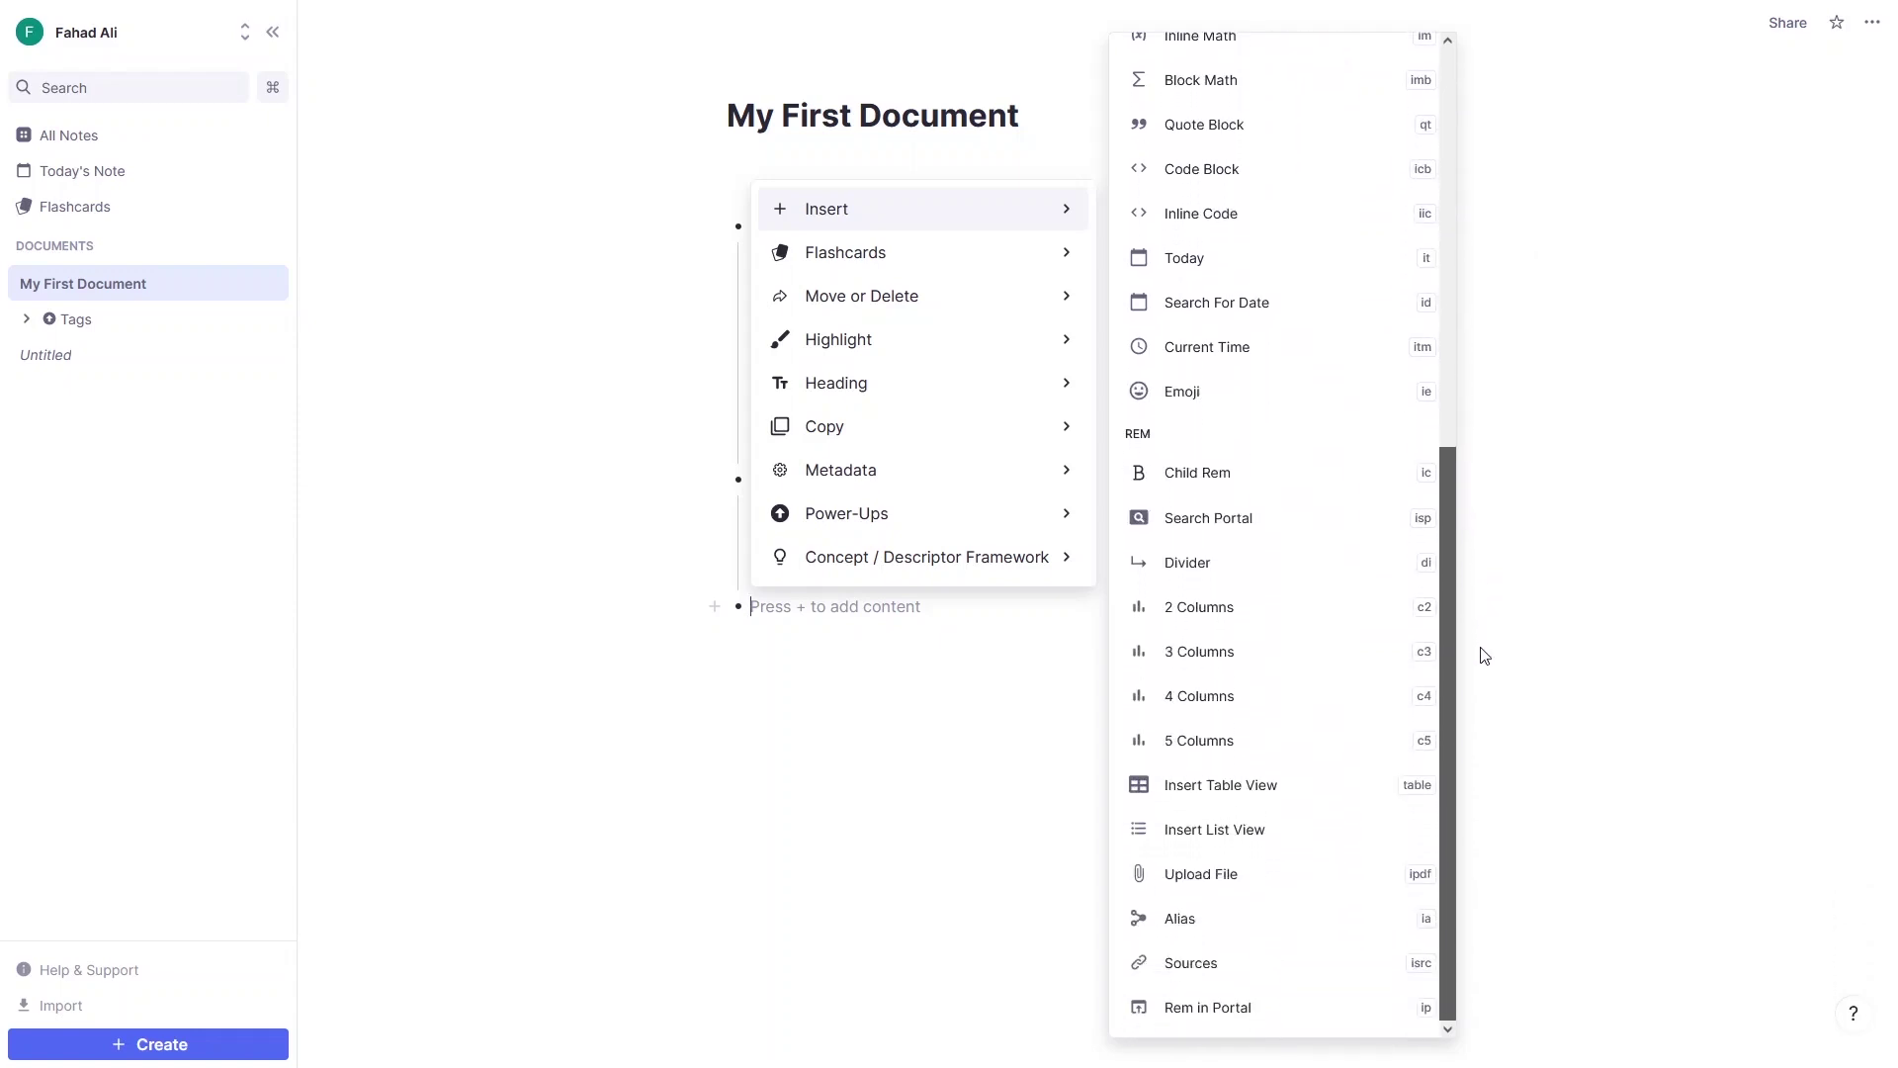
key(Escape)
Insert a table view with a new table and tag below Second Chapter's list, and try to add another property column
key(plus)
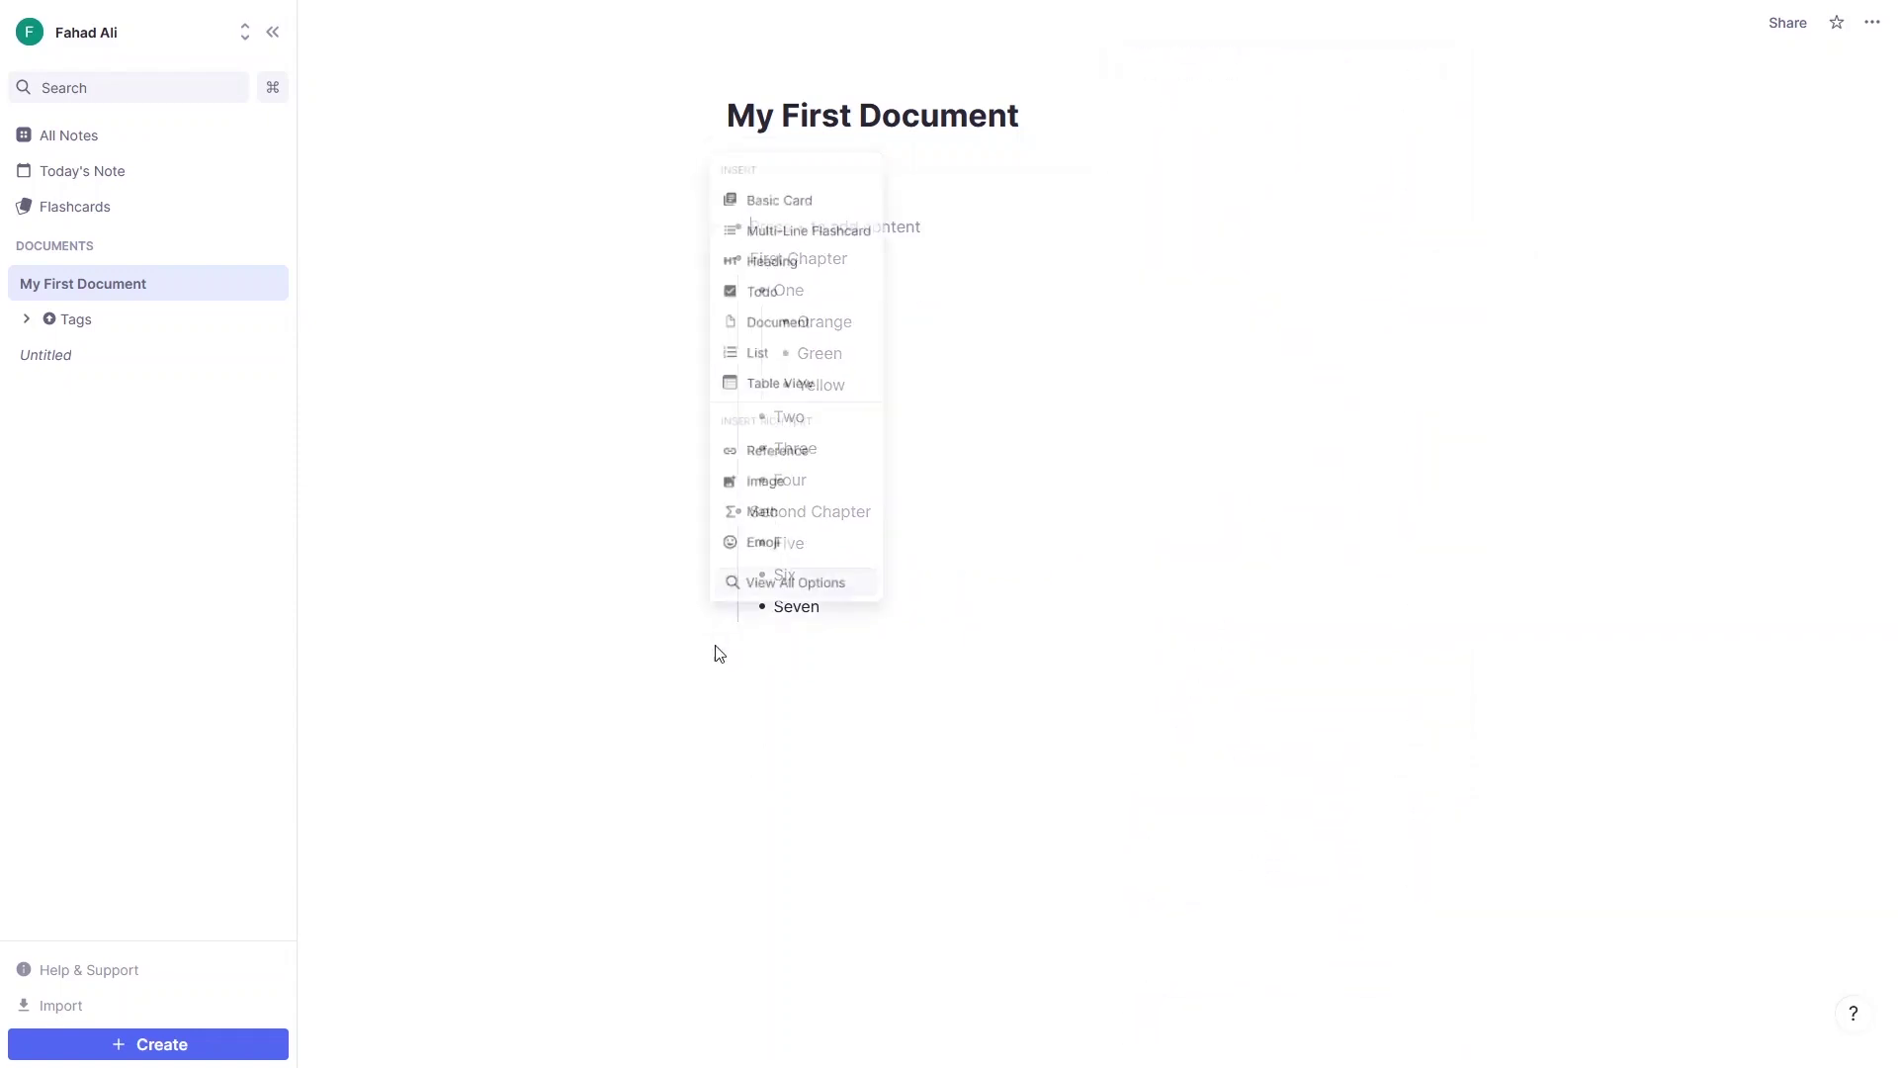
click(789, 396)
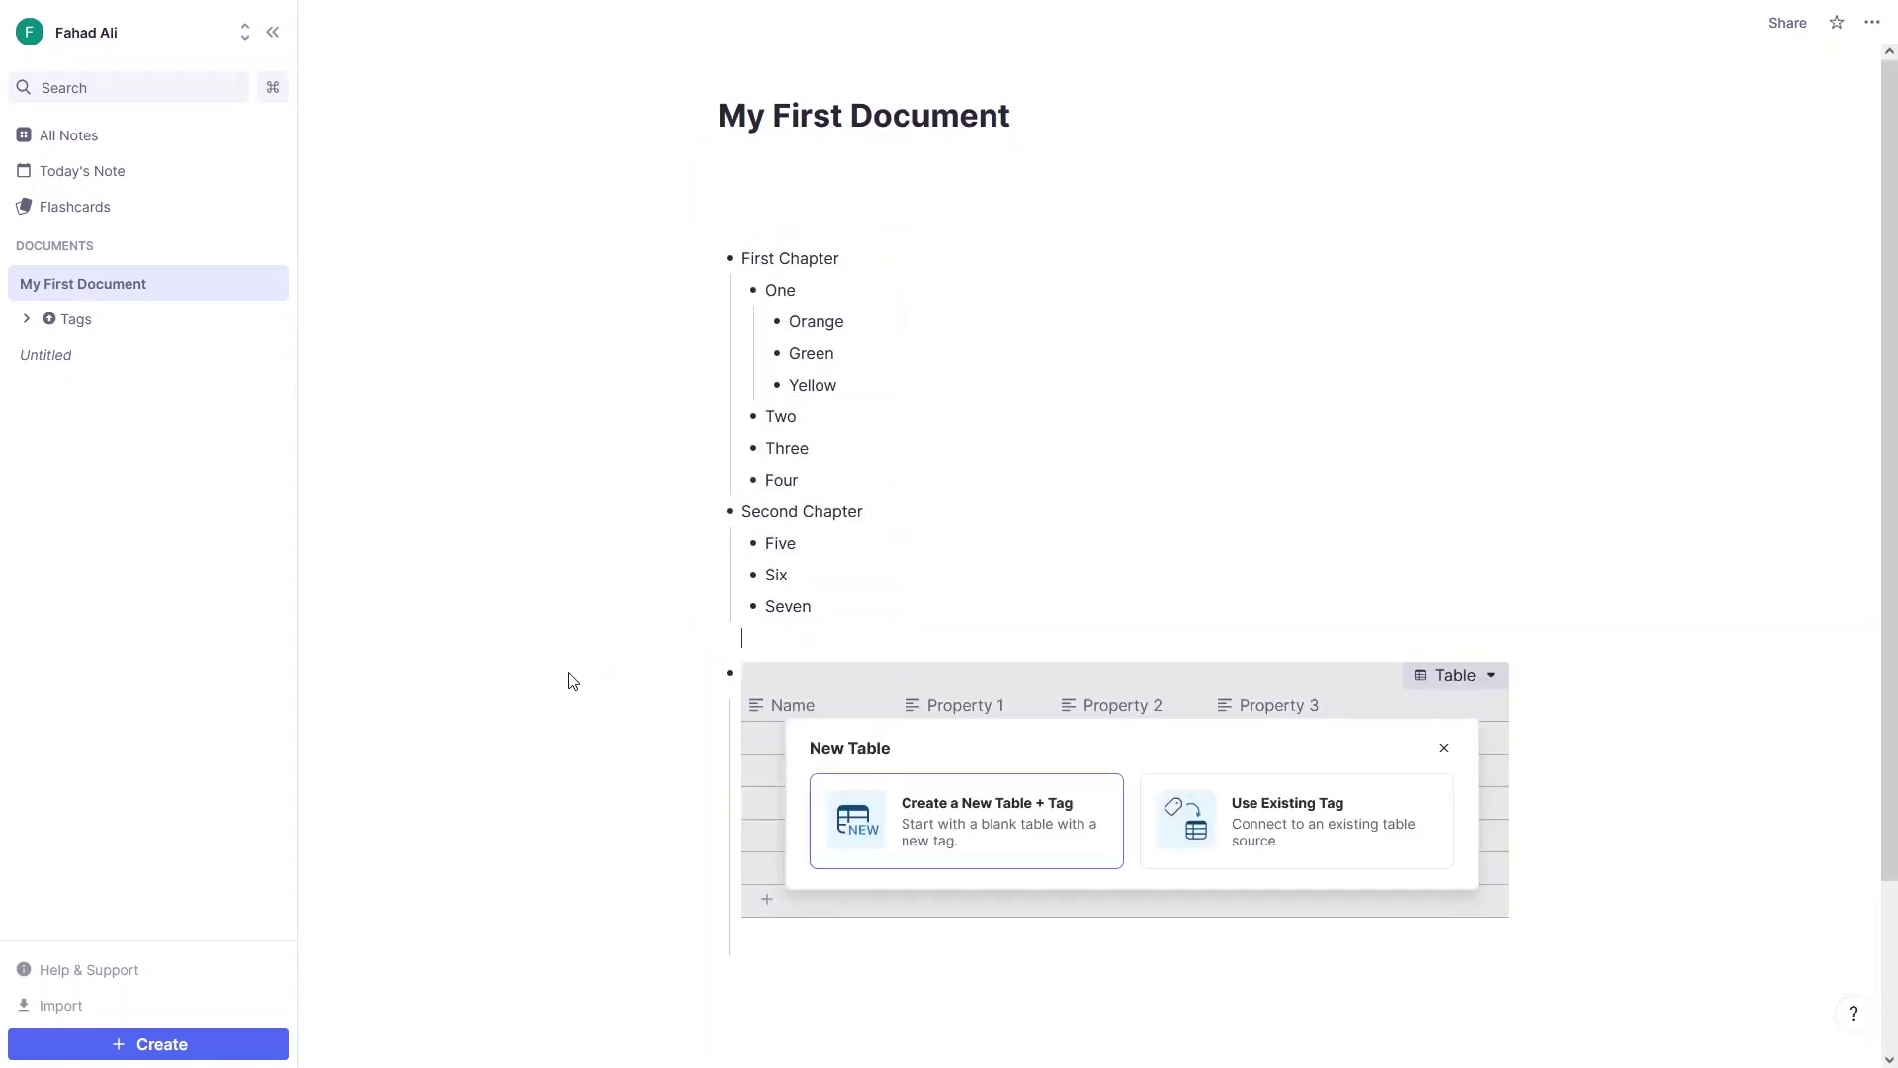
click(1041, 819)
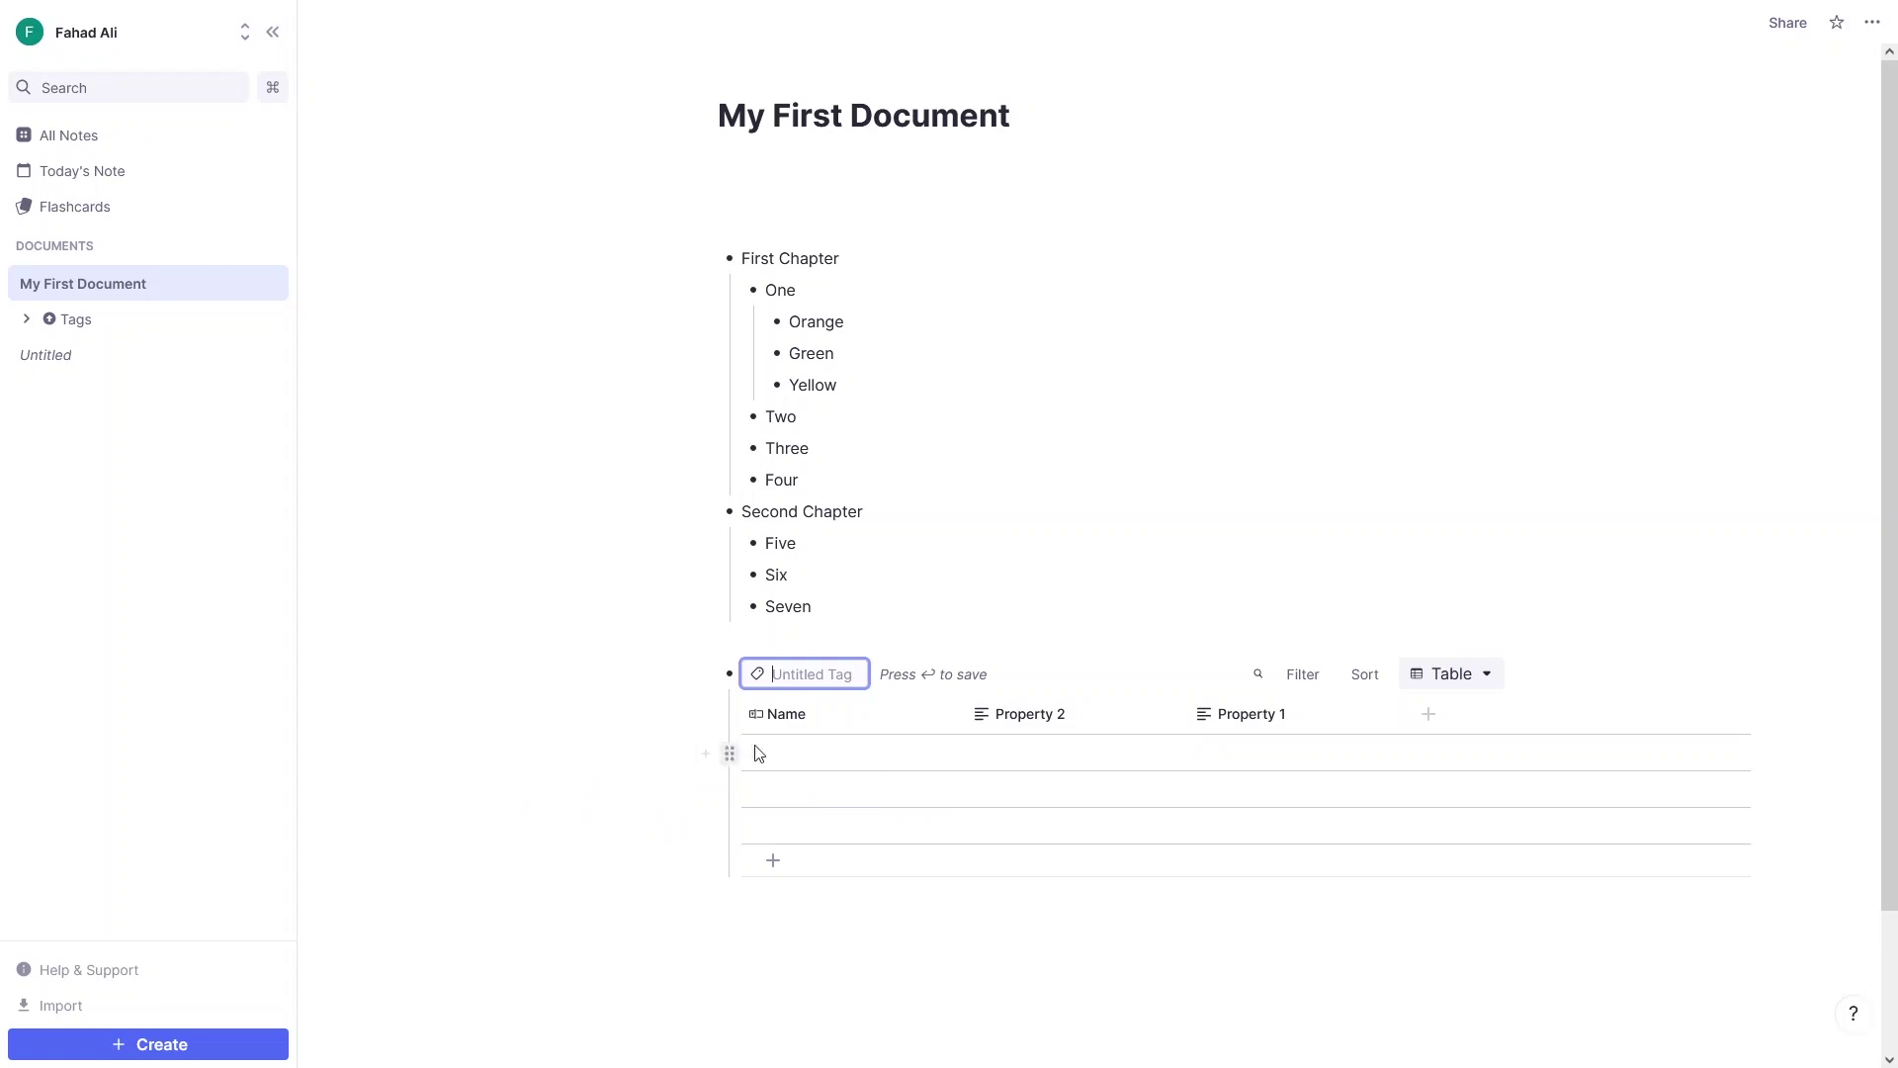
click(1425, 715)
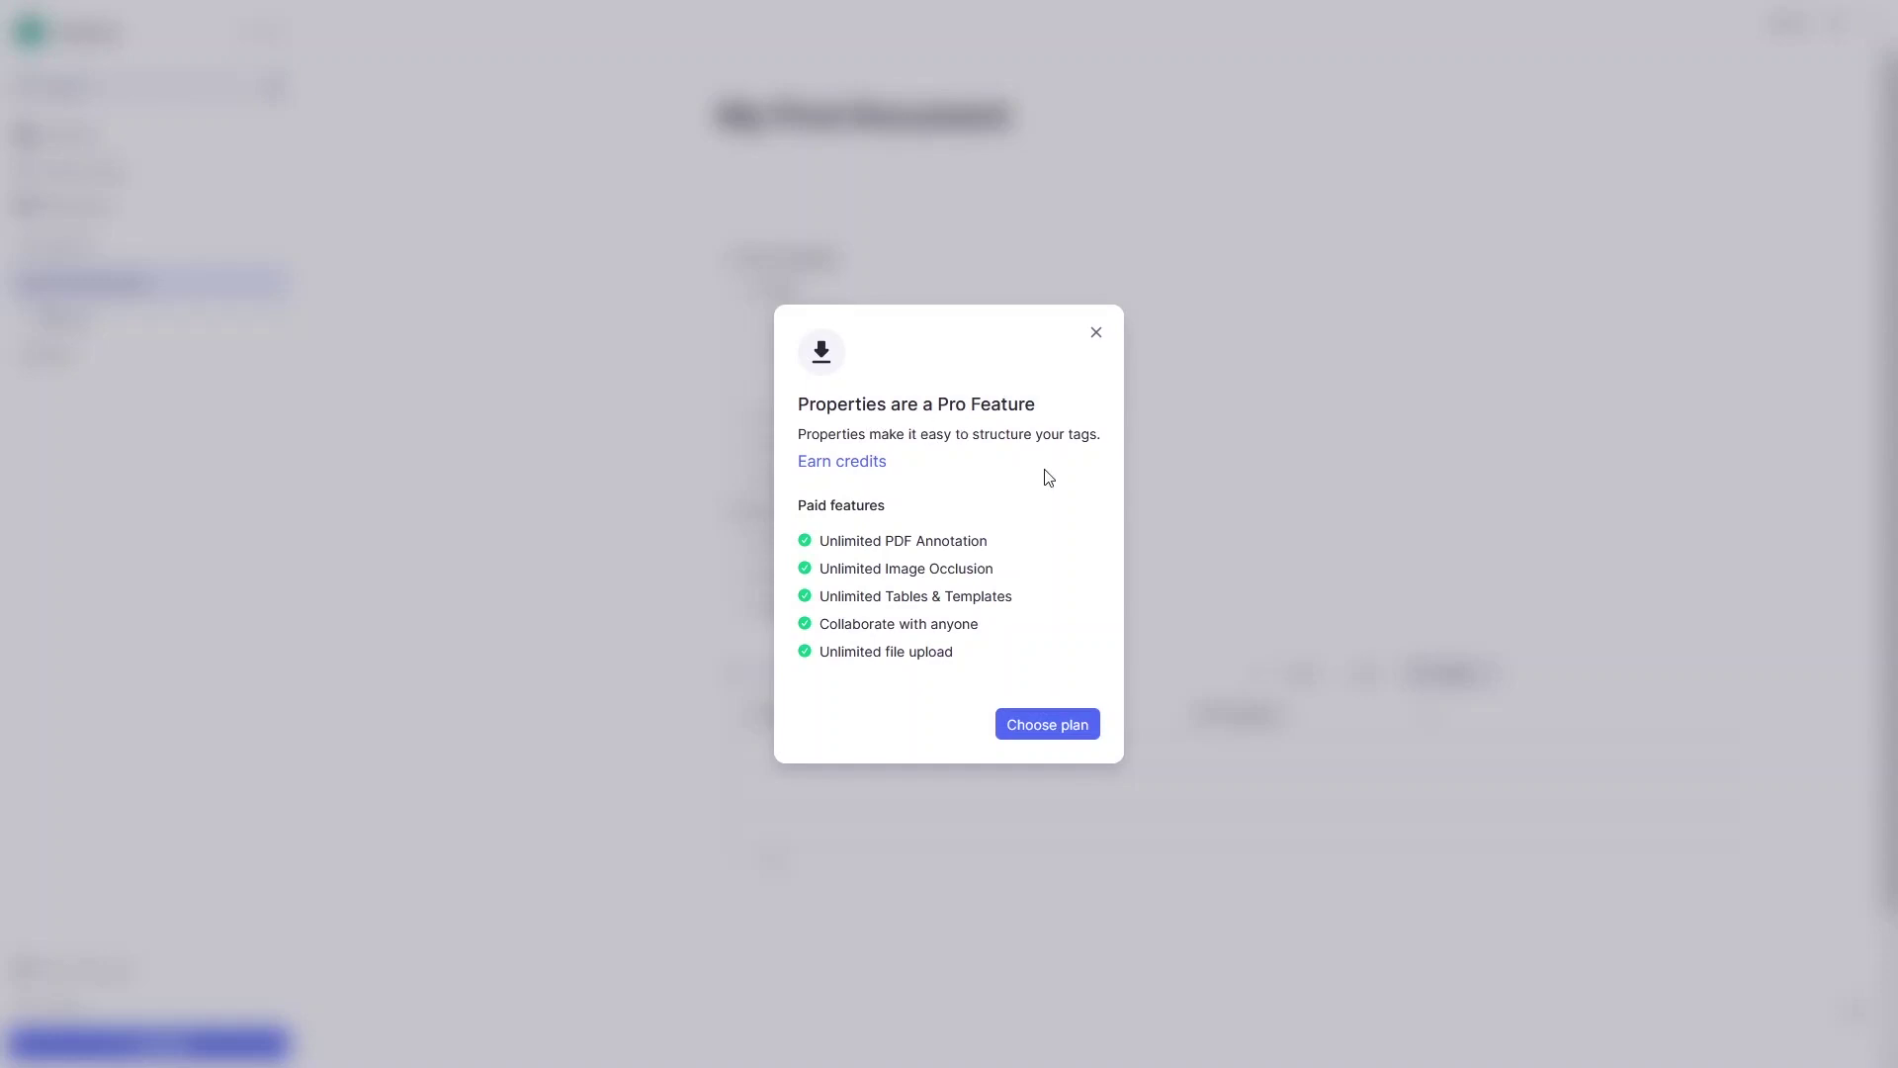
click(1096, 332)
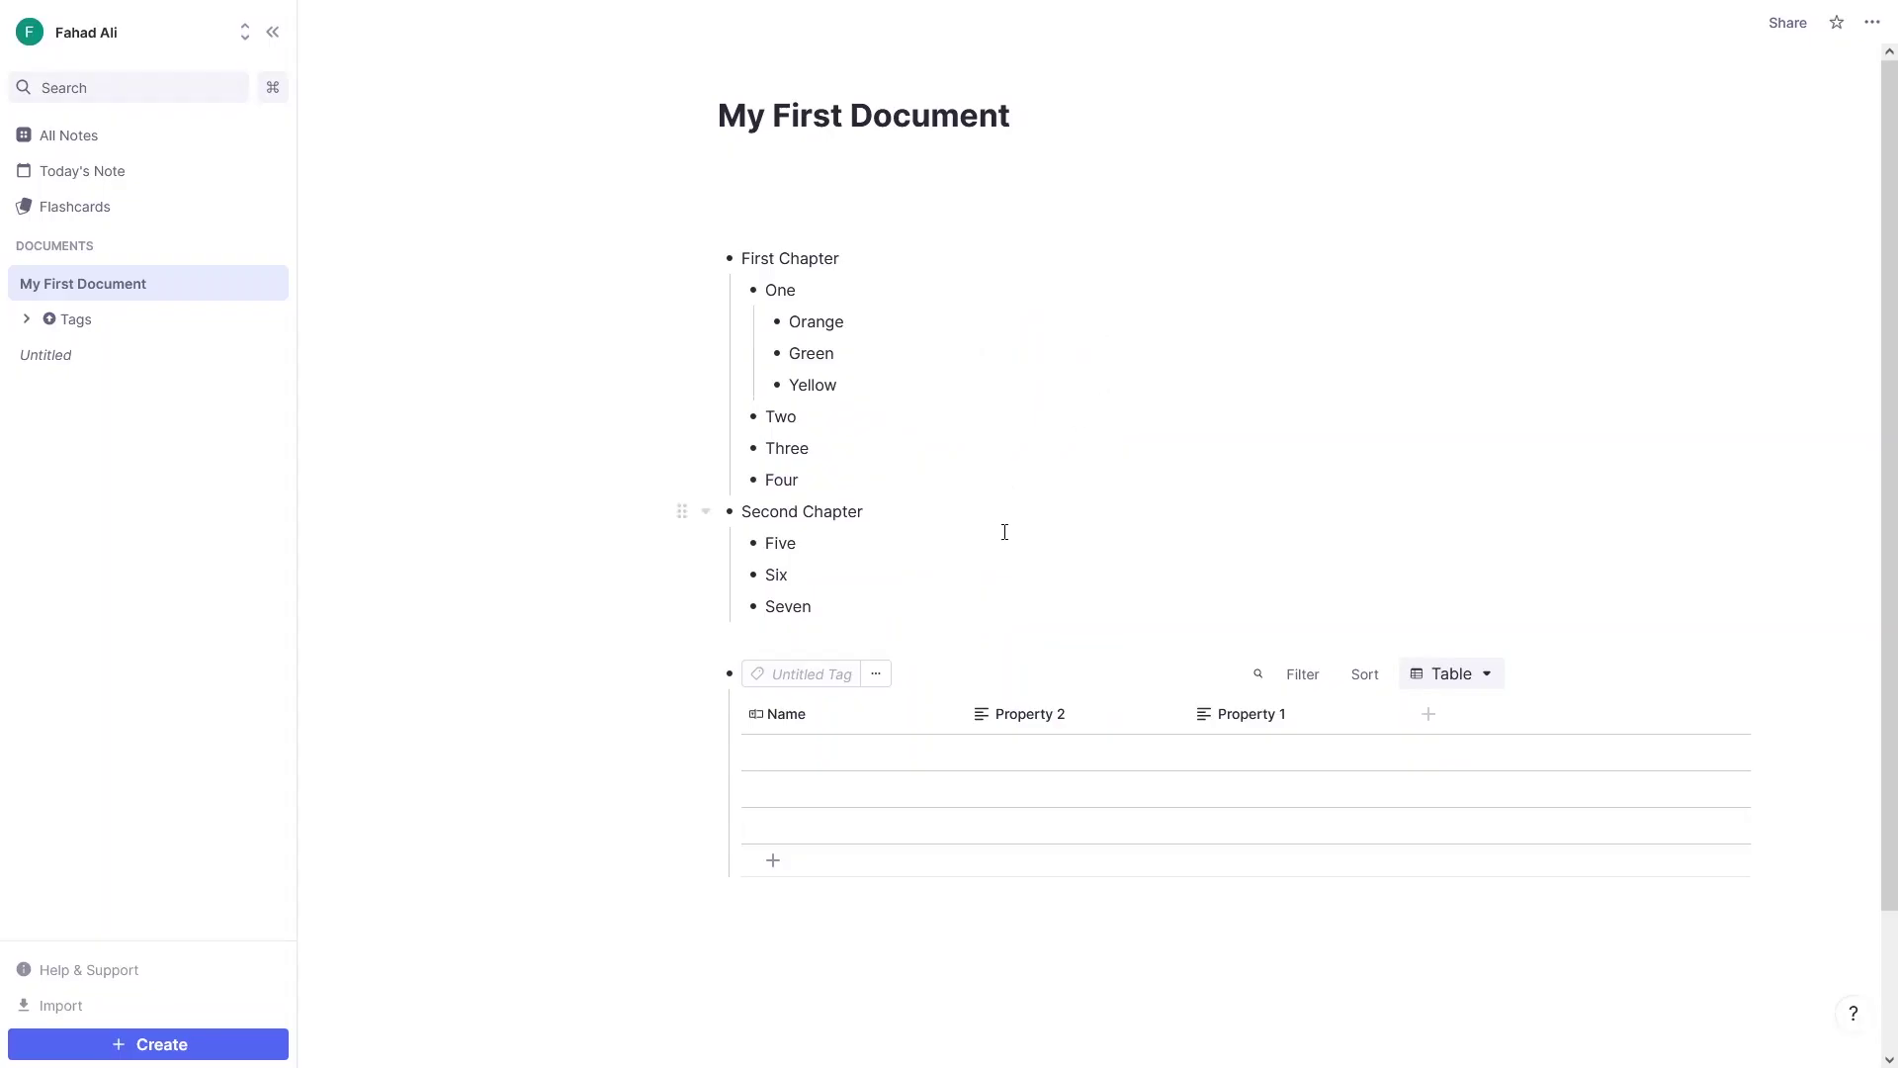
Delete the untitled table together with its tag and all rows
click(1474, 683)
click(708, 678)
click(876, 676)
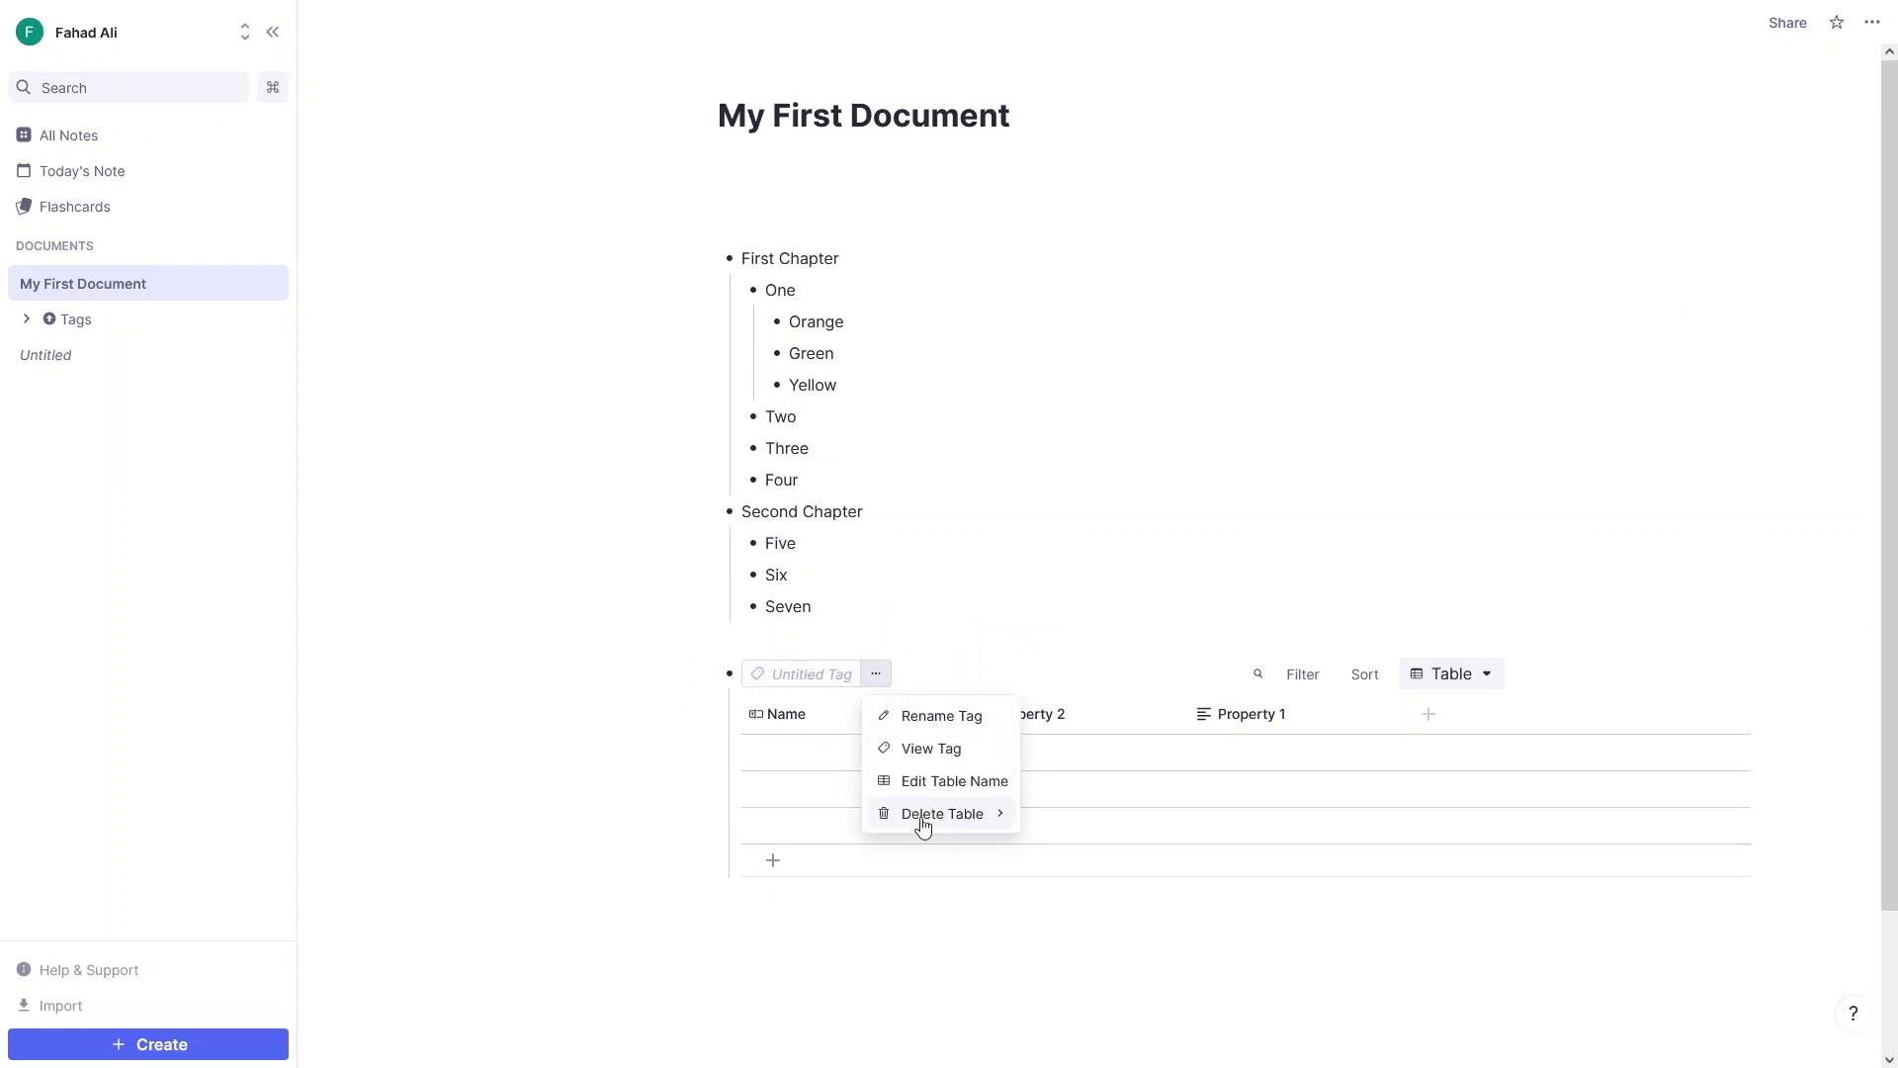
mouse_move(923, 819)
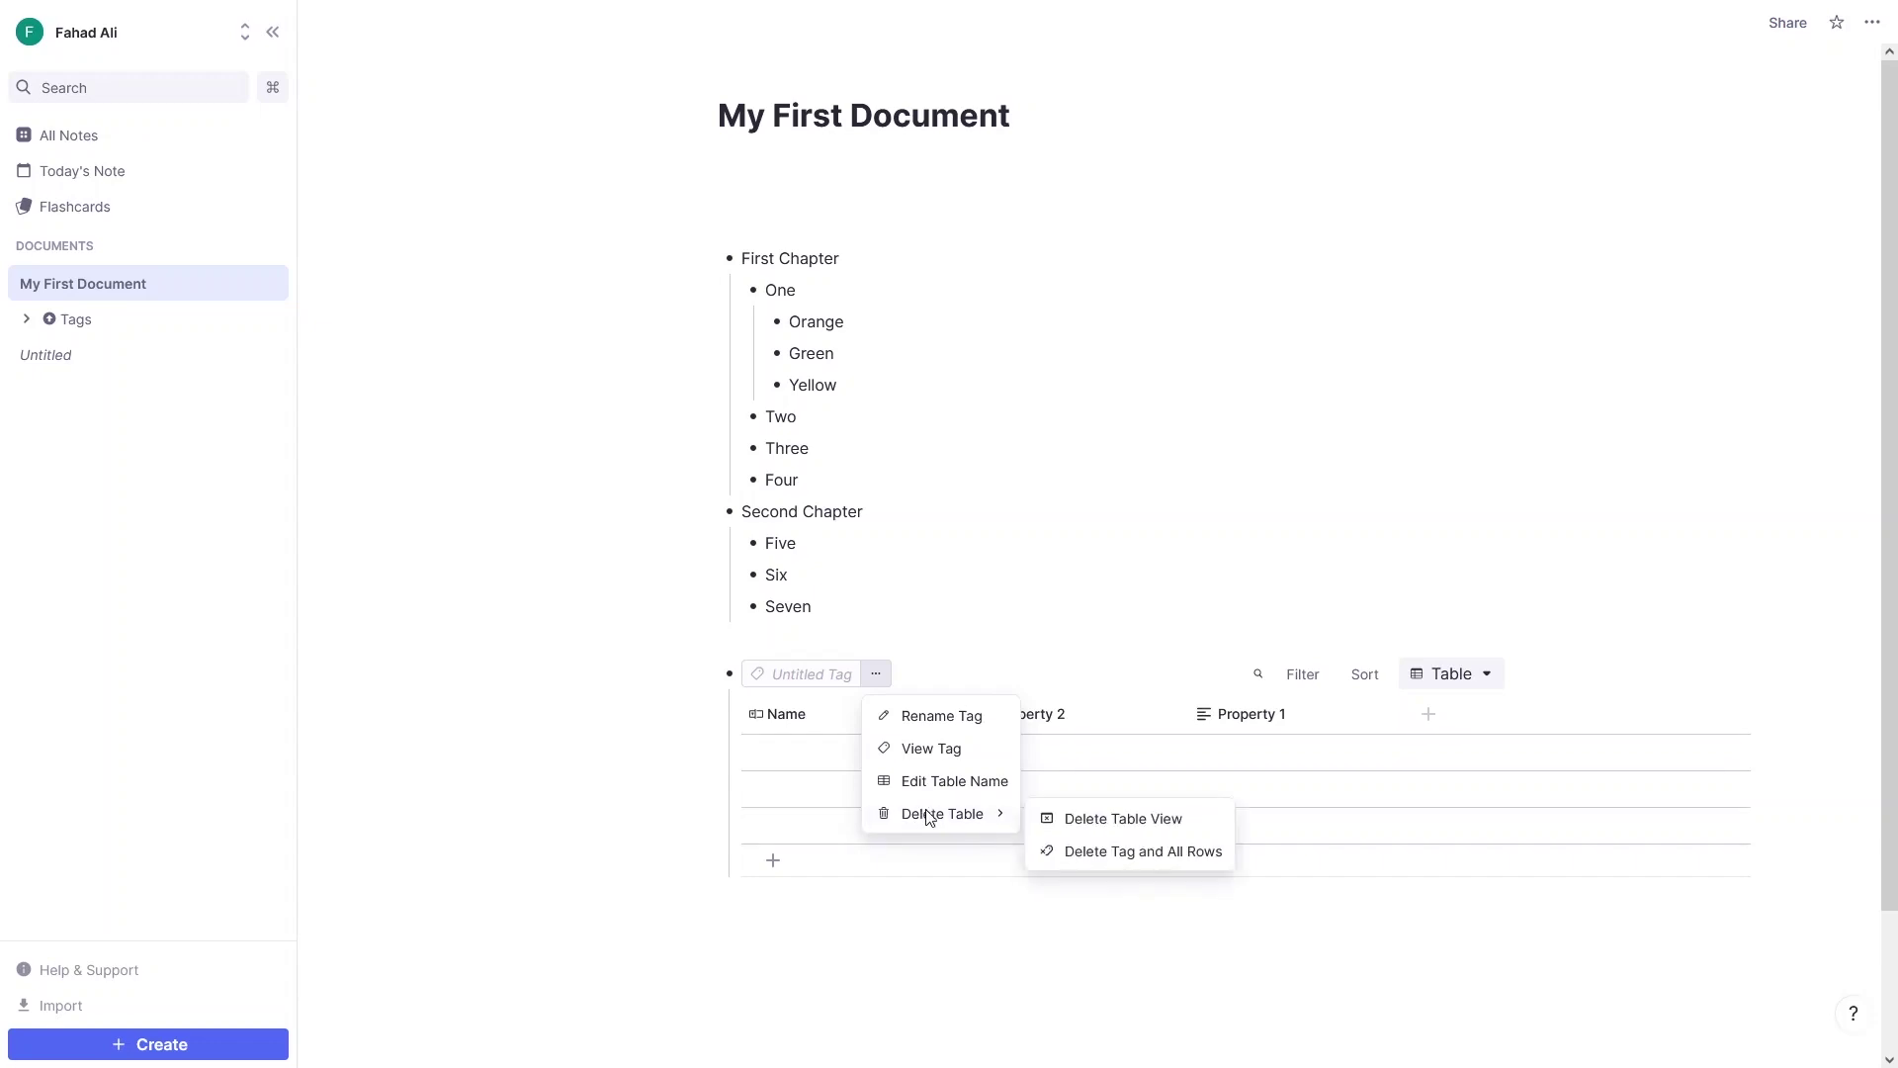
click(1184, 856)
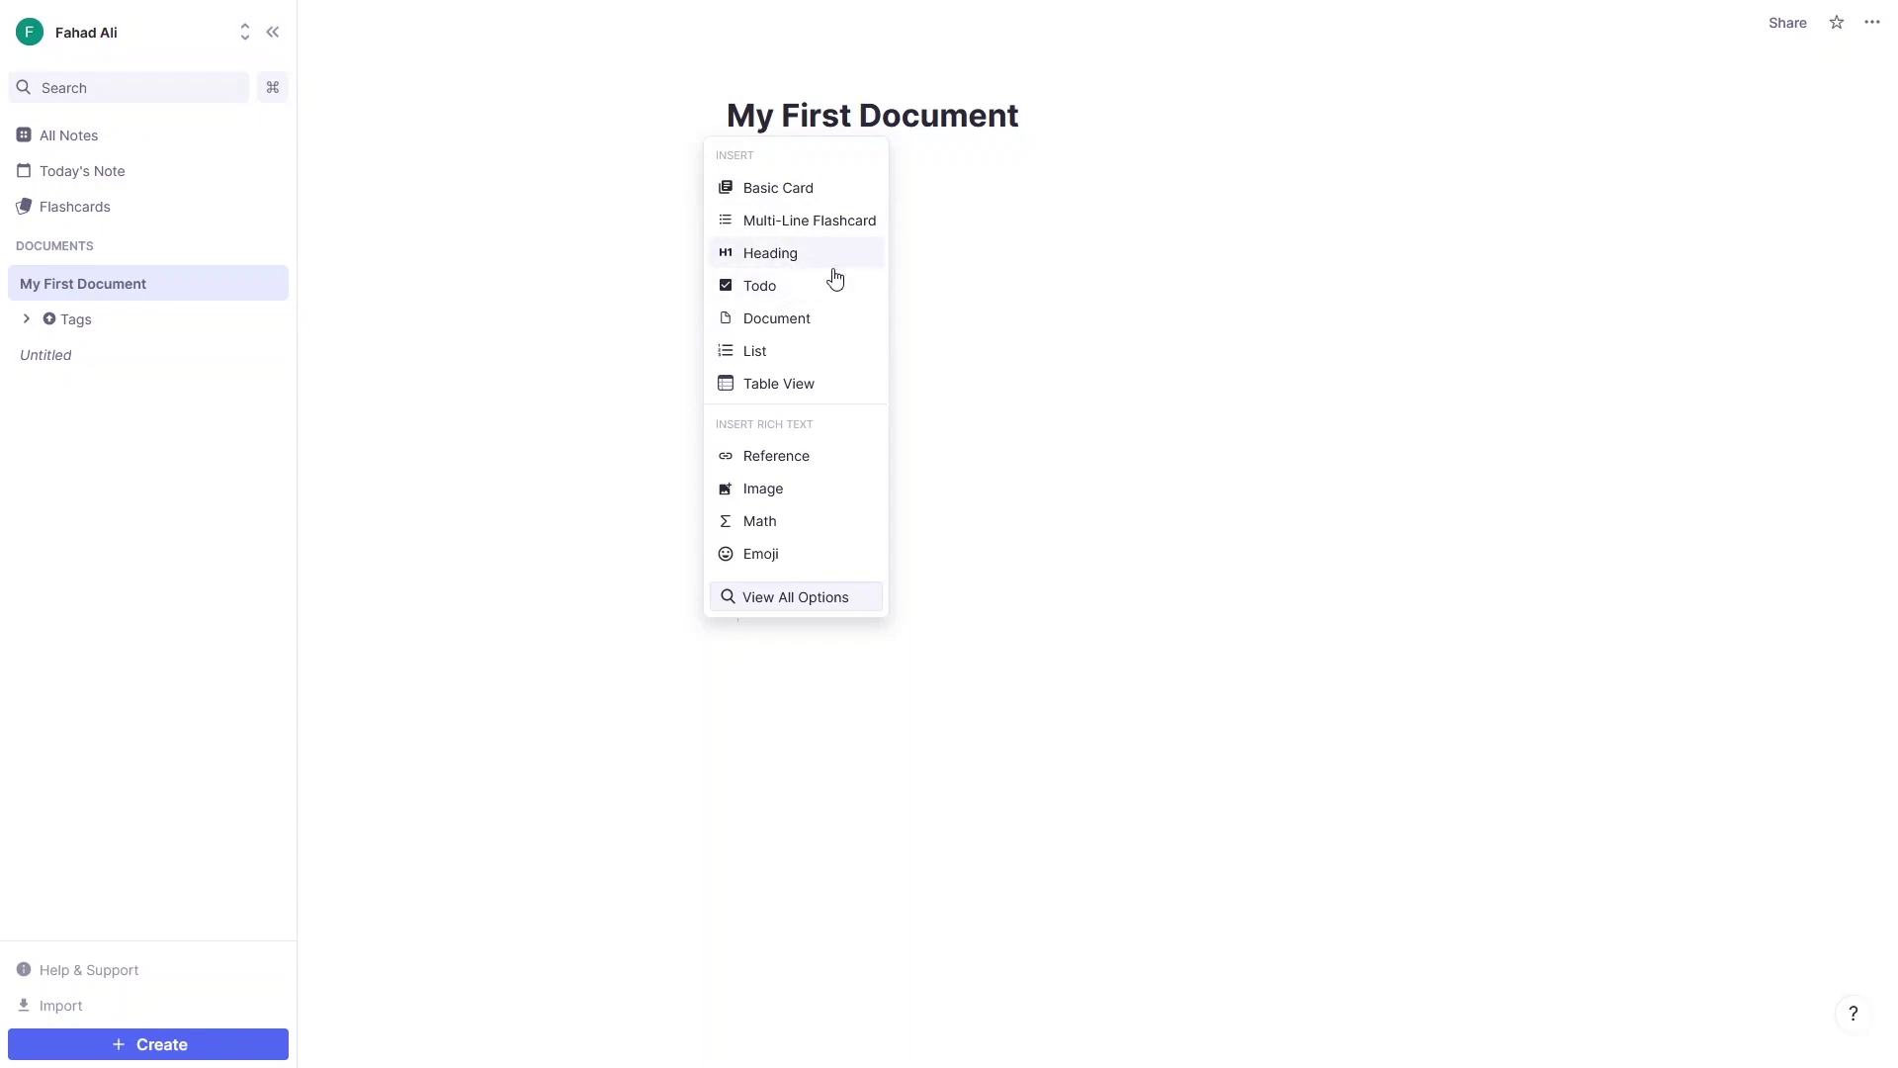
key(Escape)
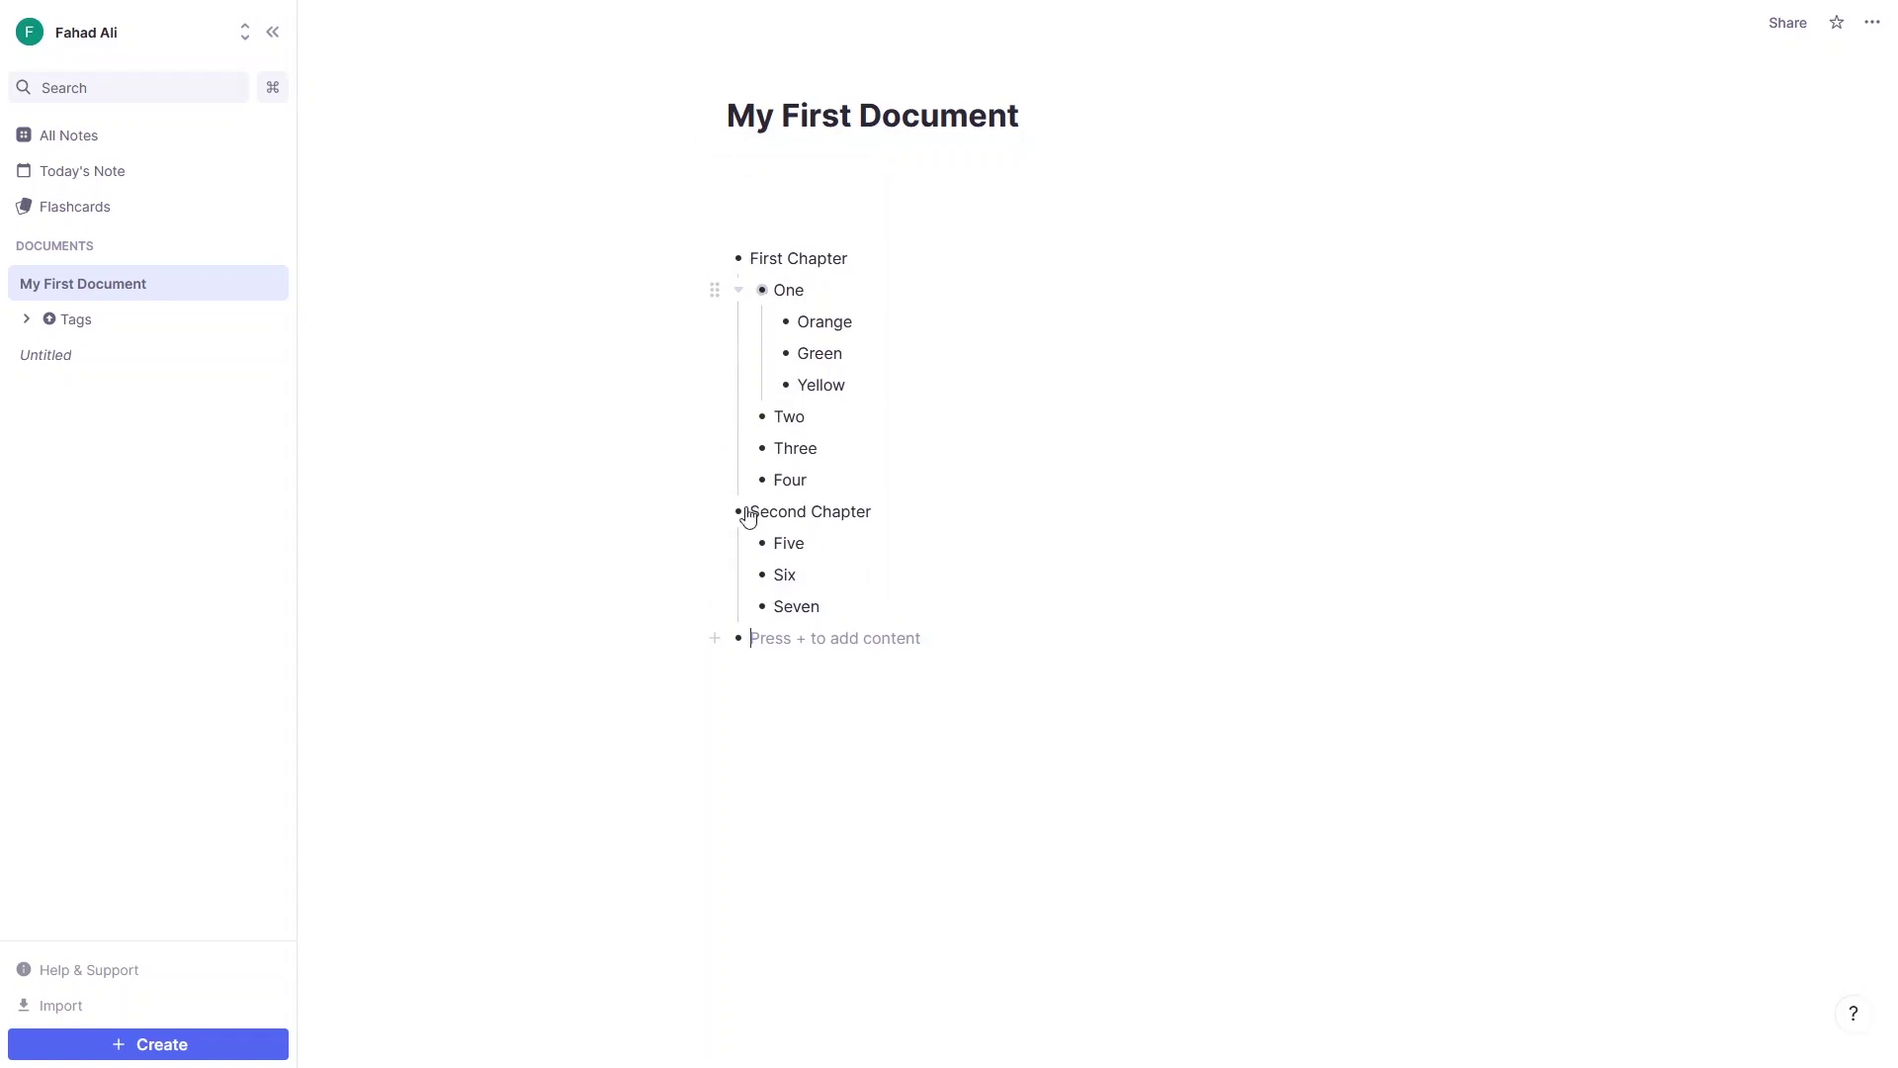
Add the to-do items "Task 1" and "Task 2" below Second Chapter's nested list
text([] )
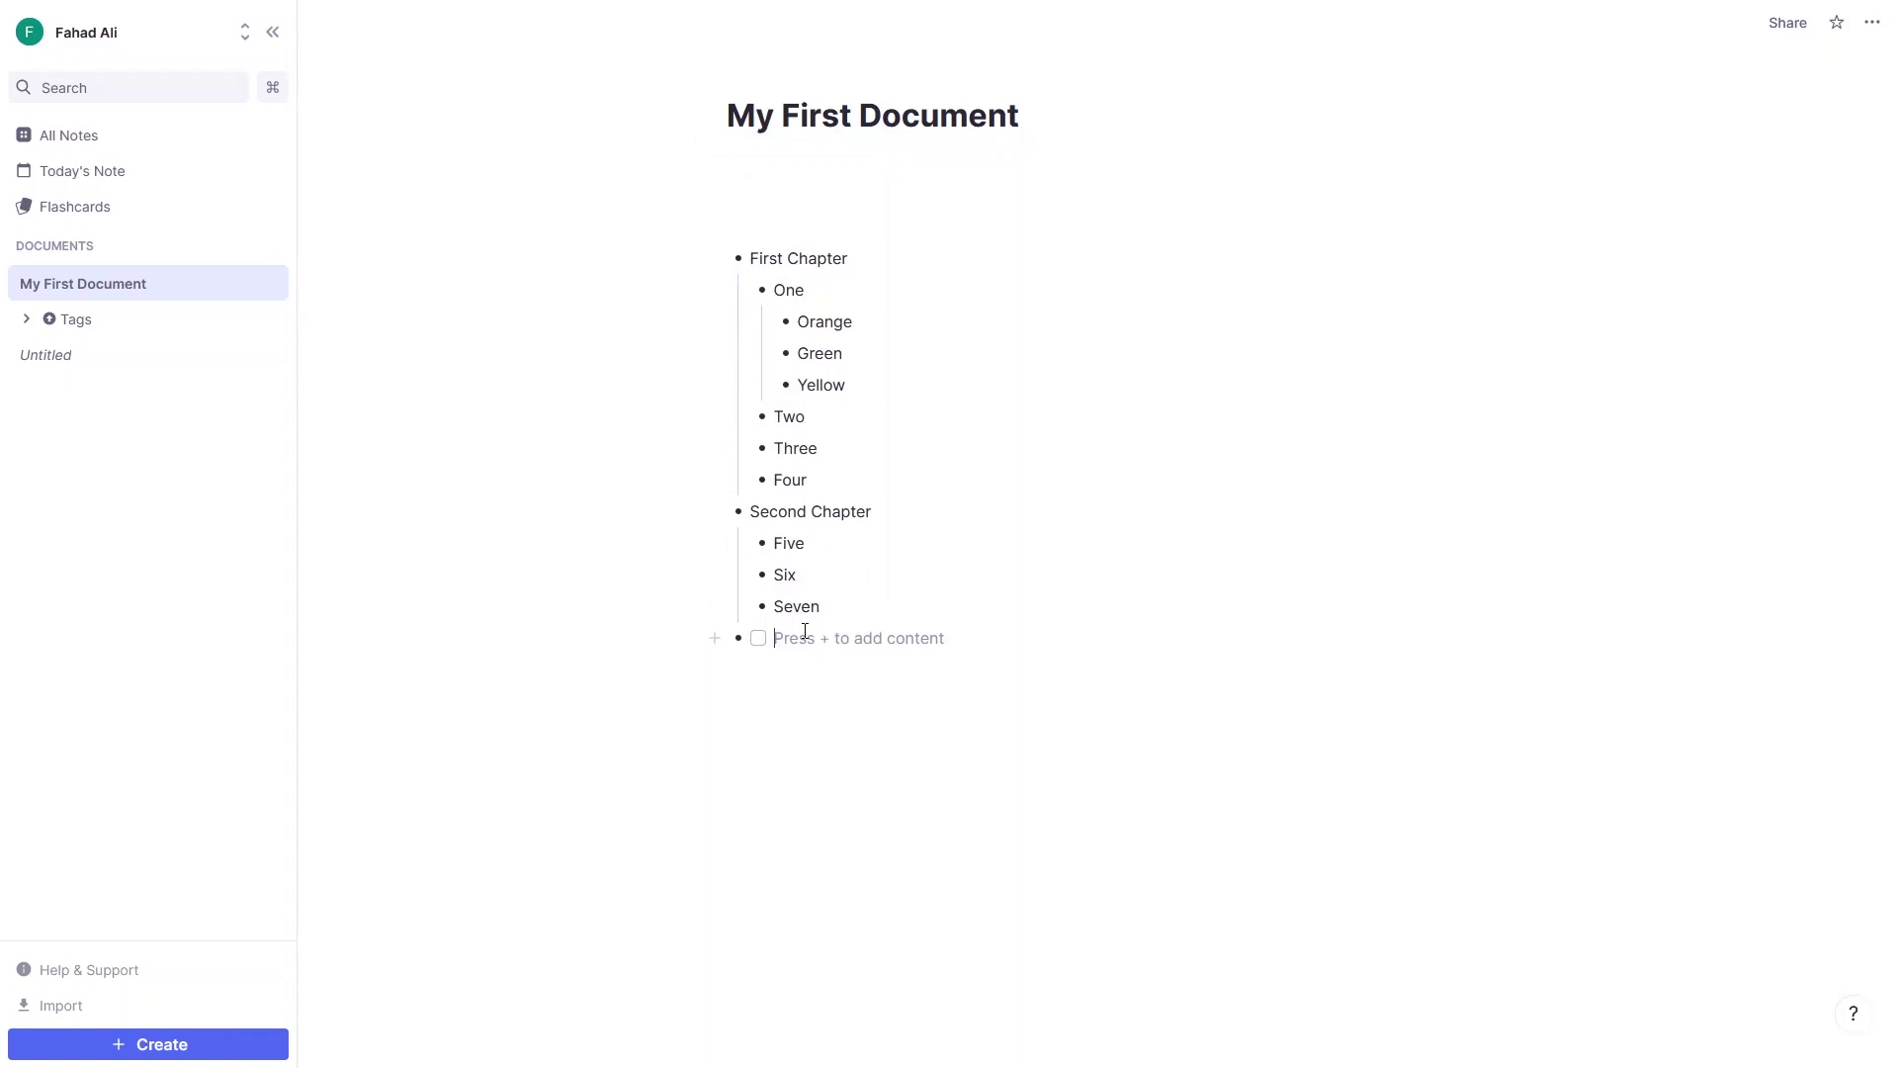
text(Task 1)
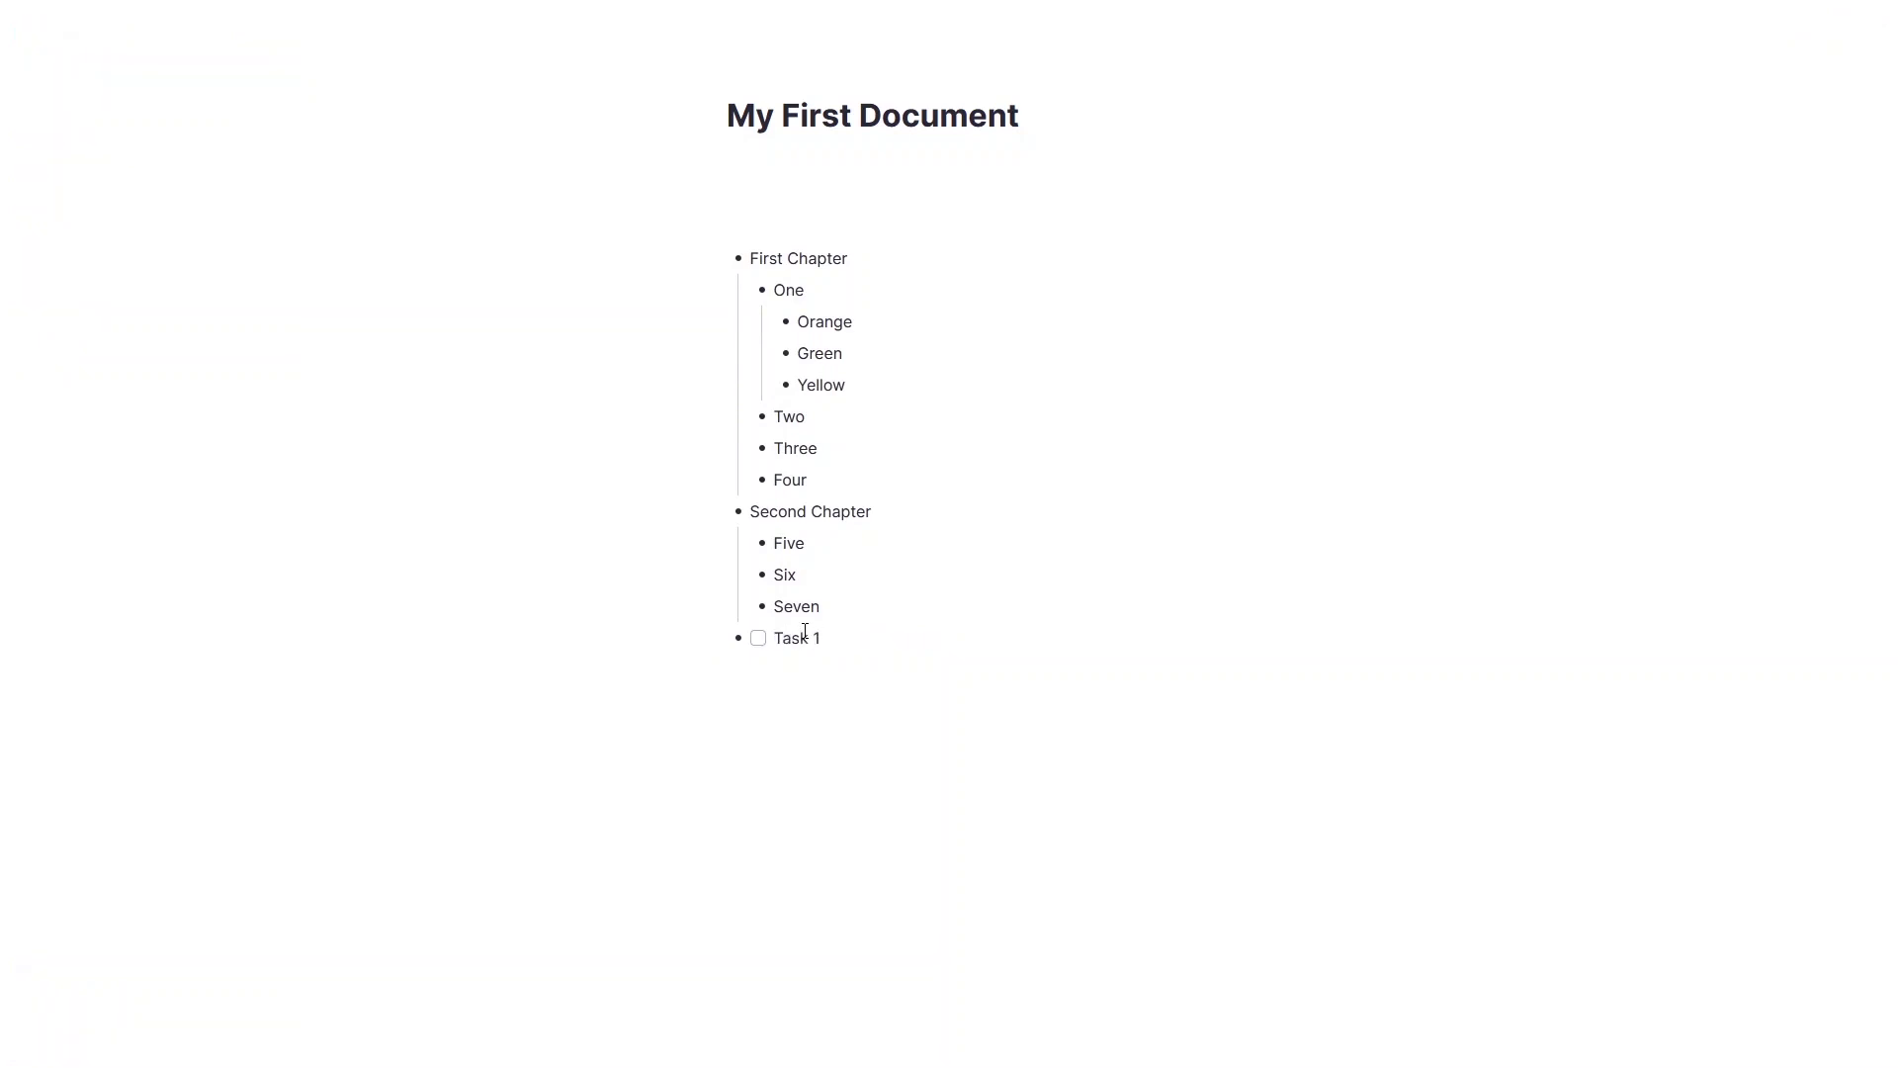
key(Return)
text(2)
key(BackSpace)
text(Task 2)
key(Return)
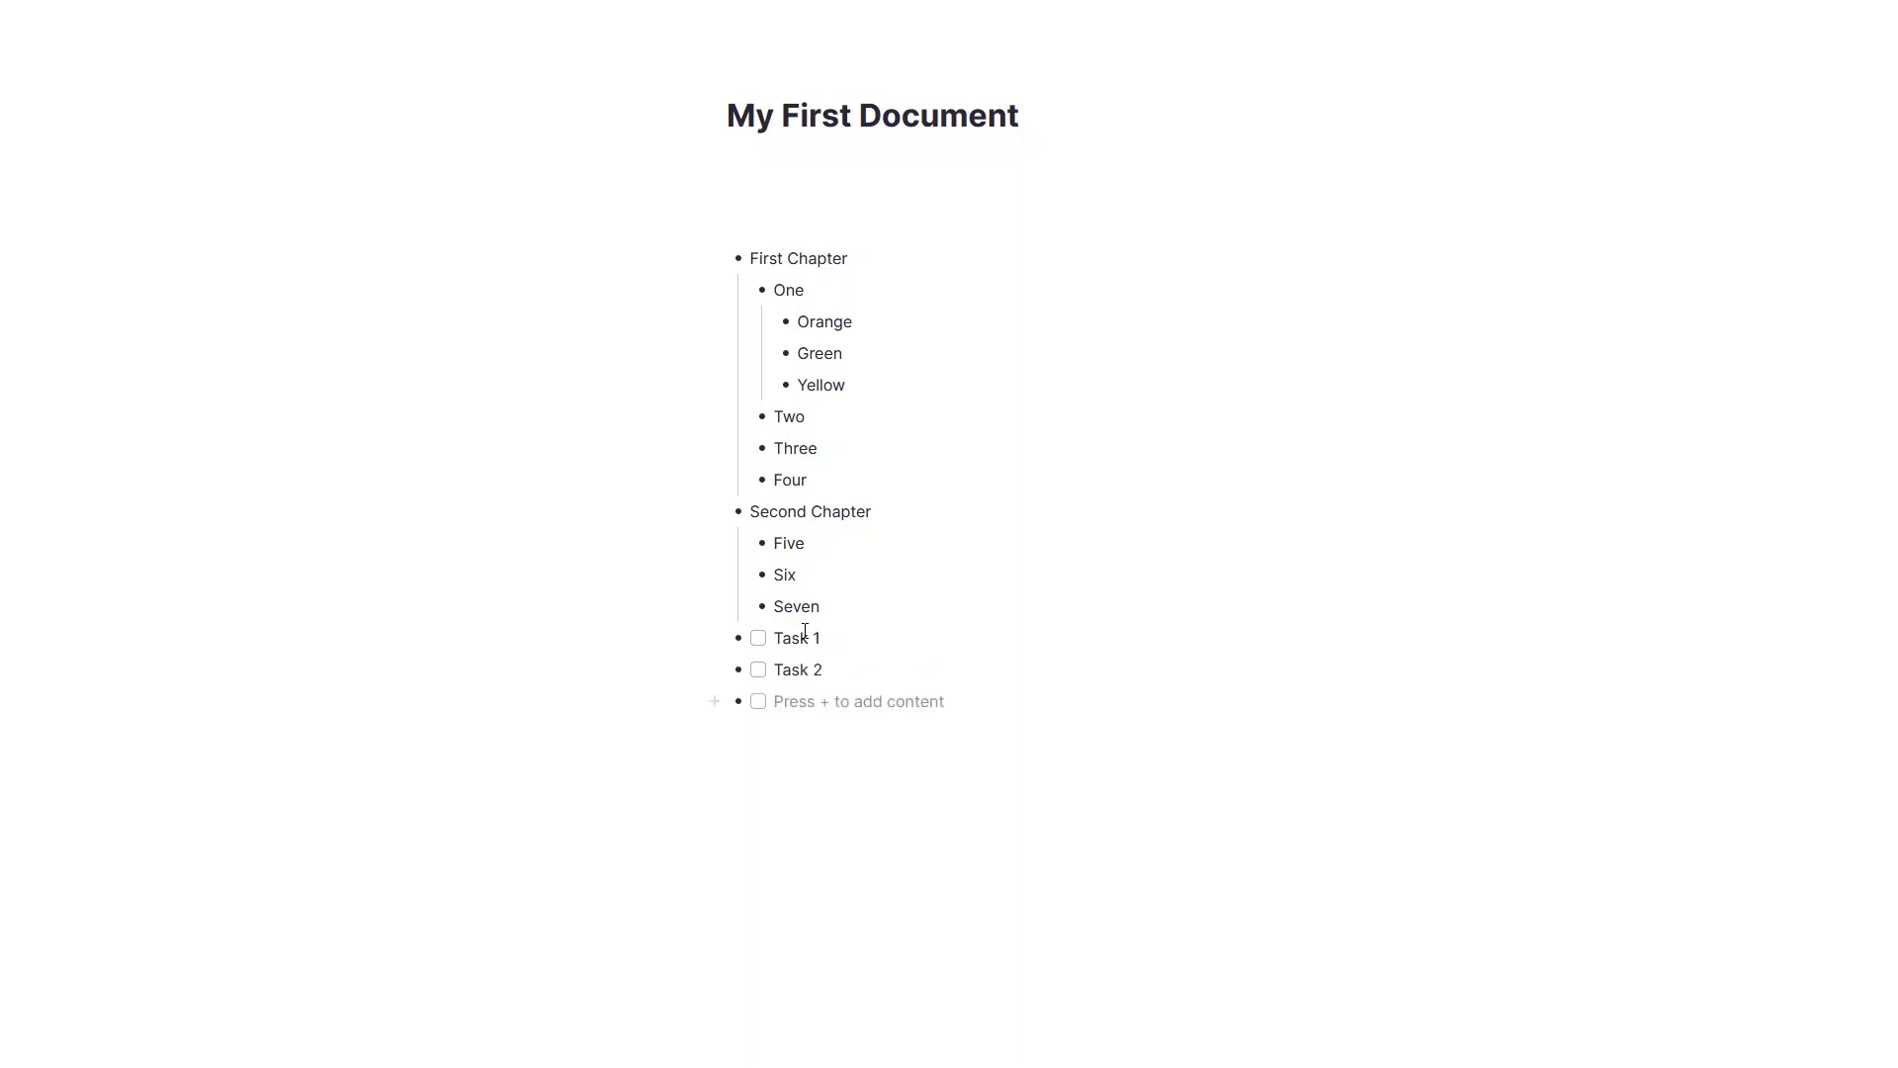
Add a third to-do item "Task 3" and remove the empty to-do after it
text(Task3)
key(BackSpace)
text(3)
key(Return)
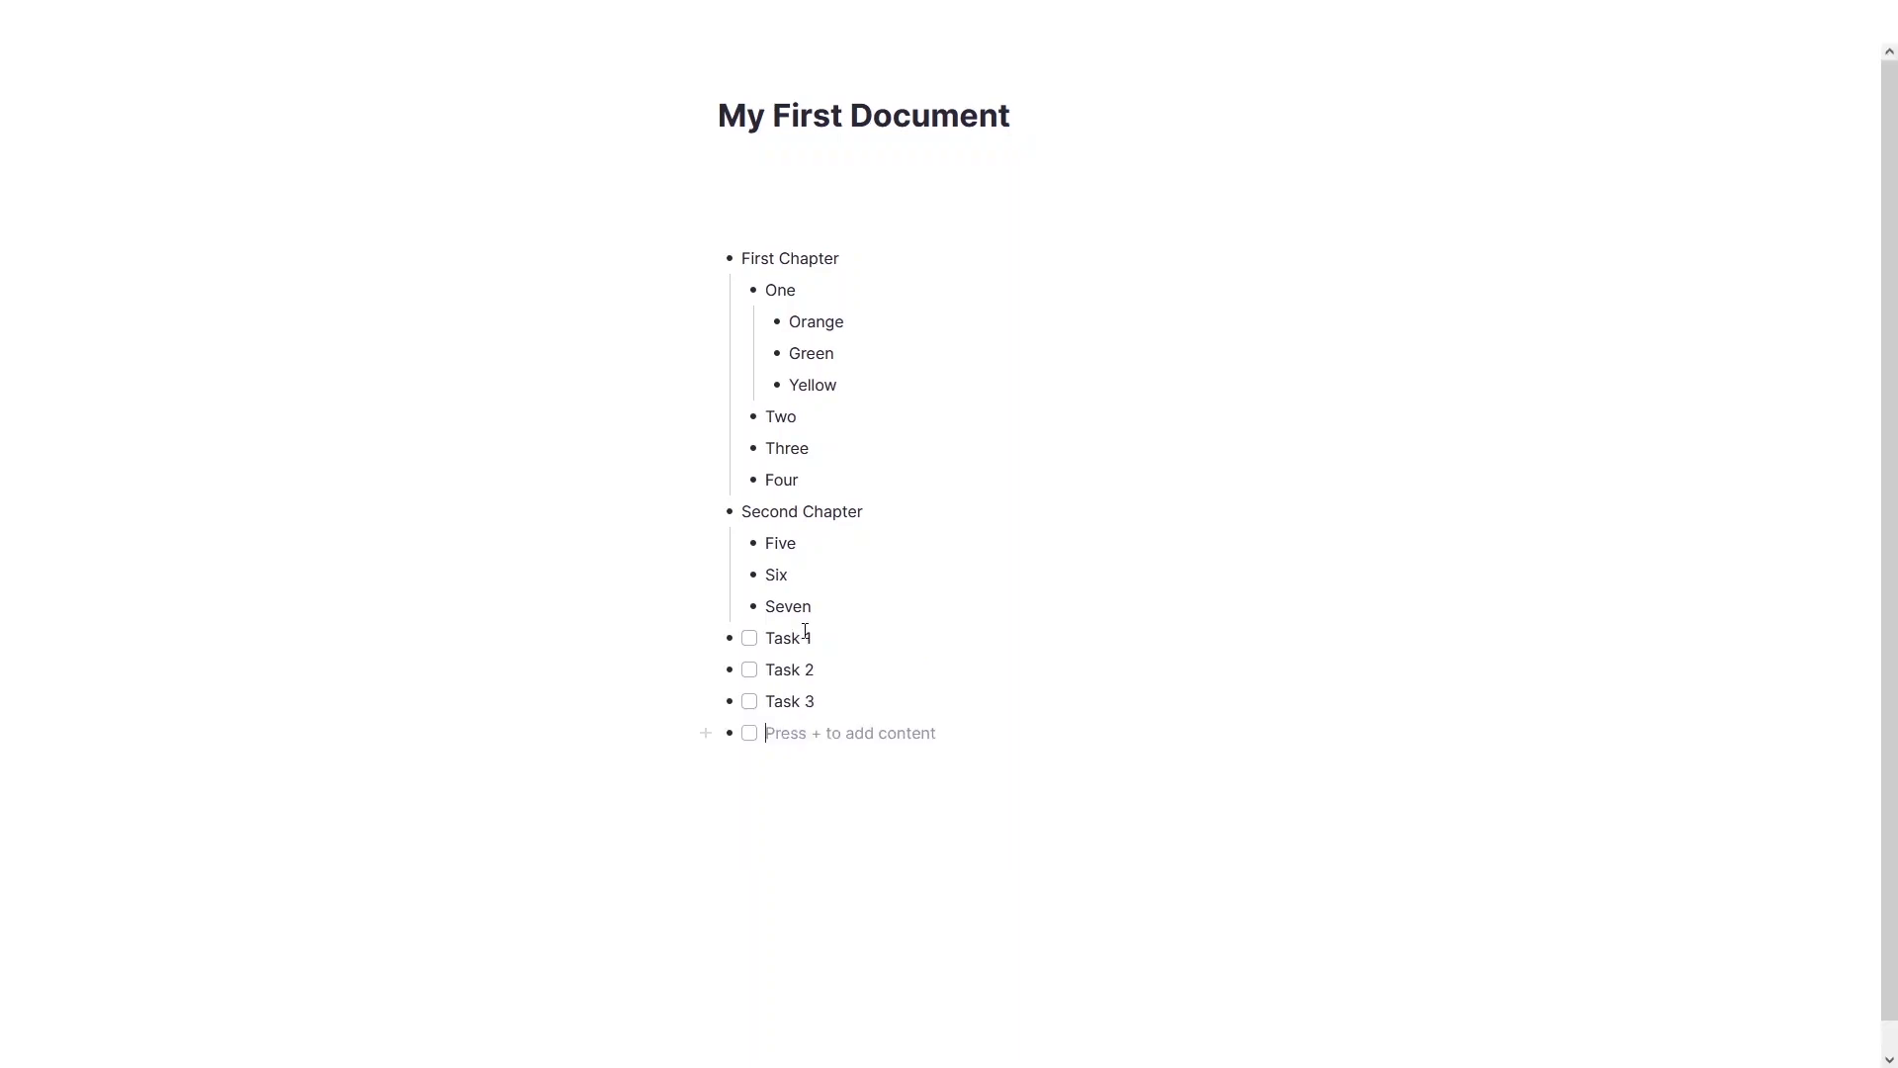
key(Tab)
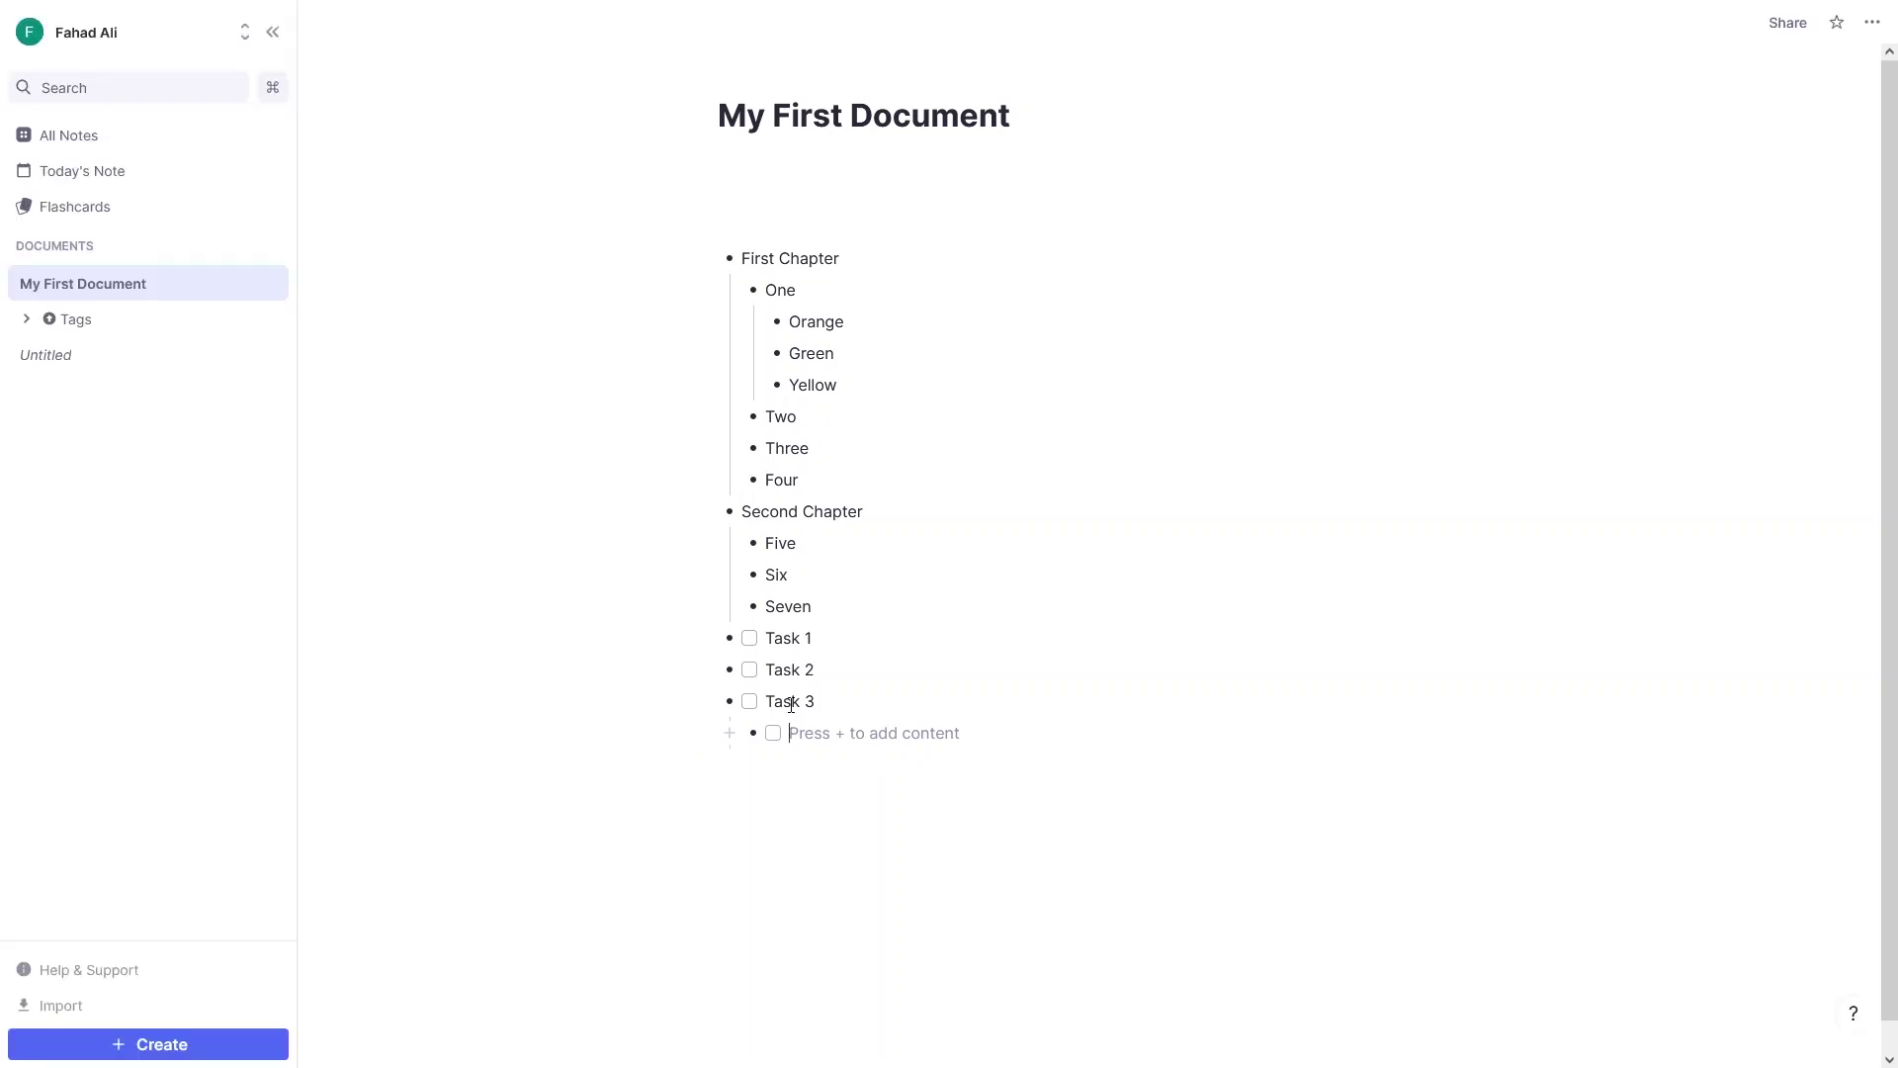
key(shift+Tab)
key(BackSpace)
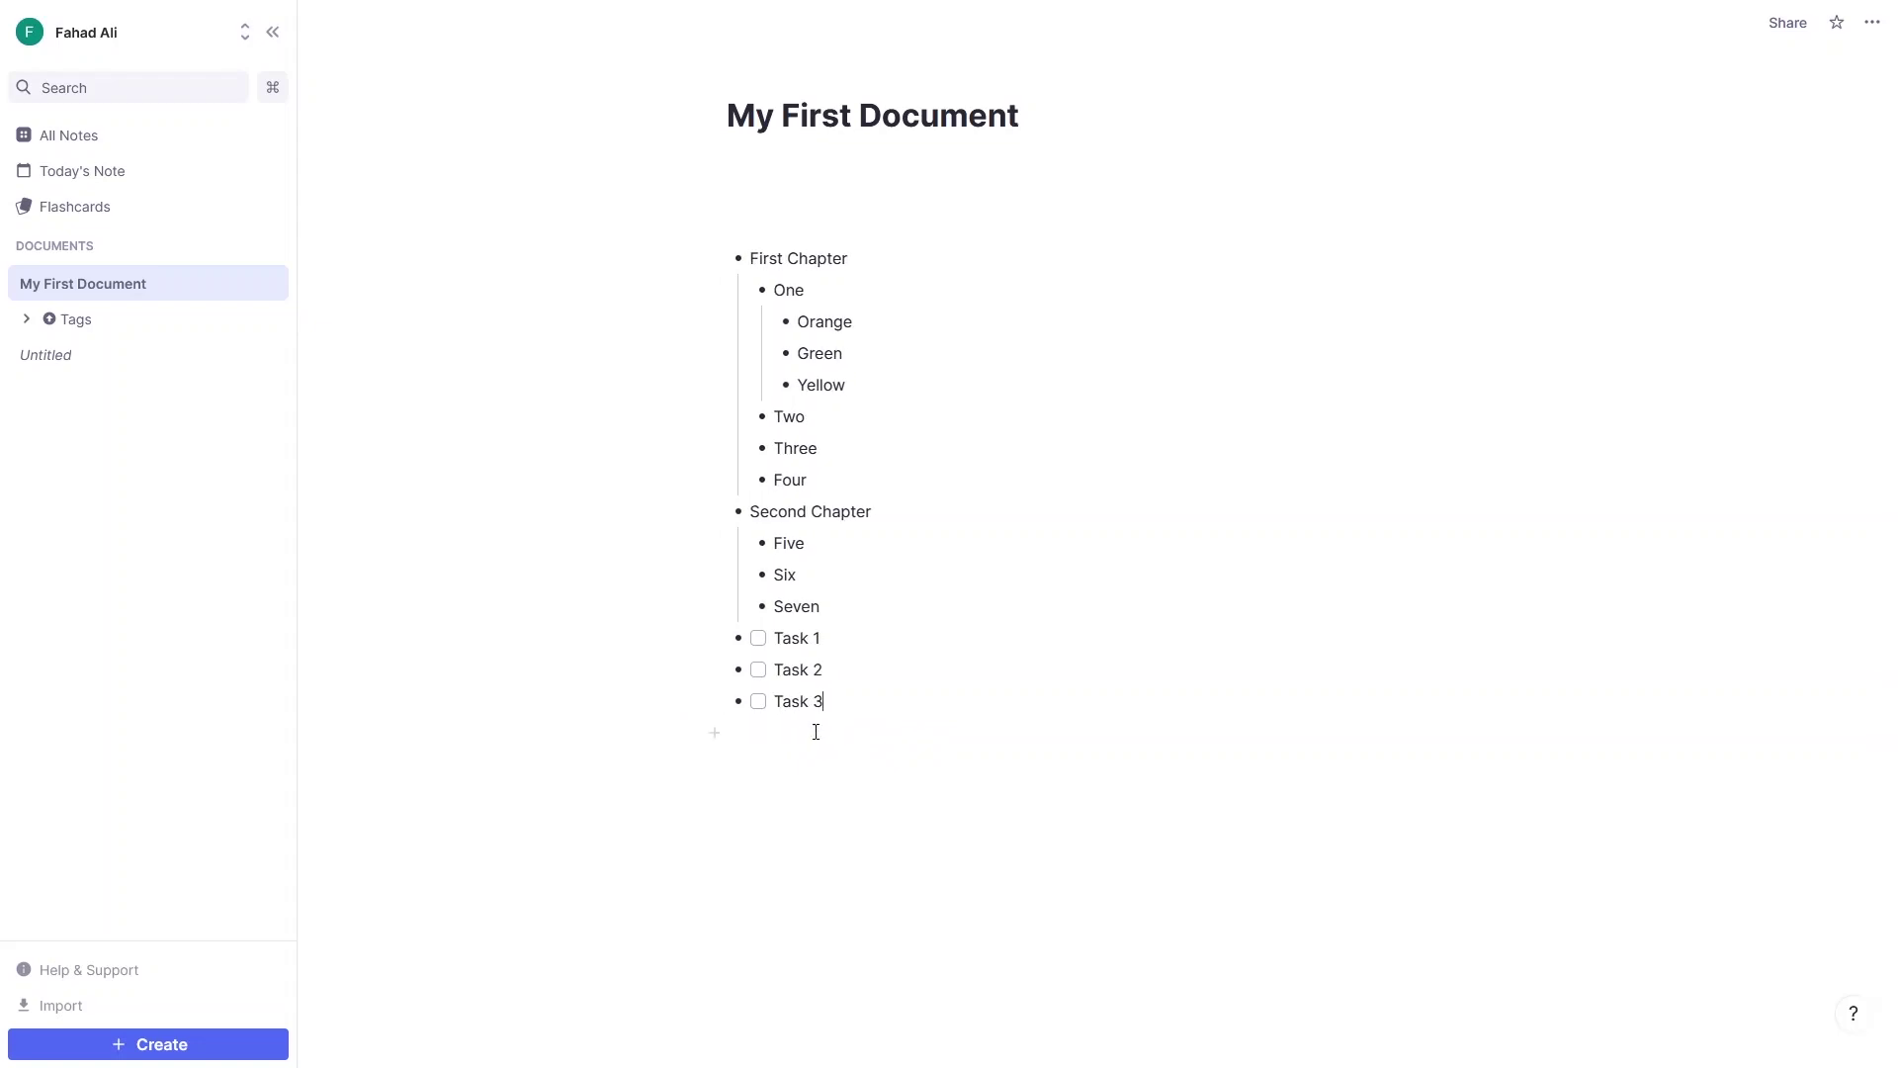
click(714, 736)
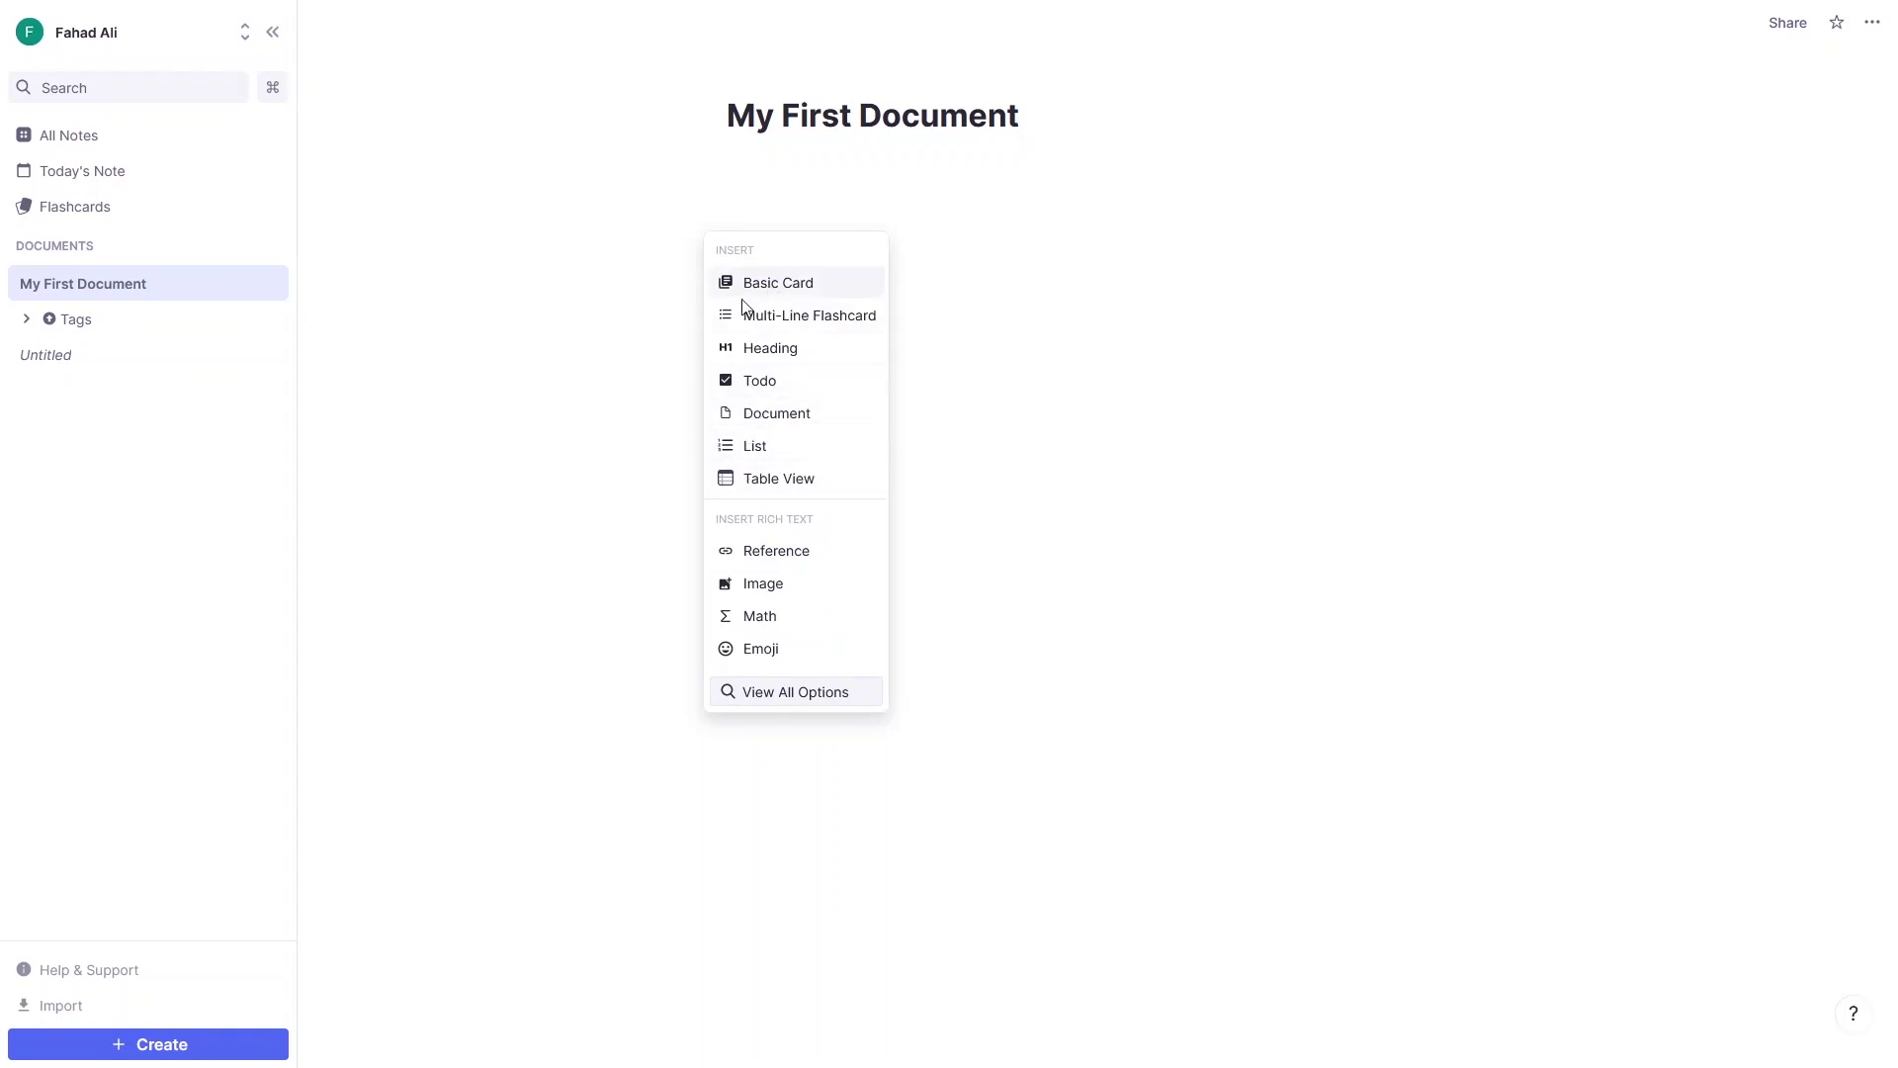
click(555, 555)
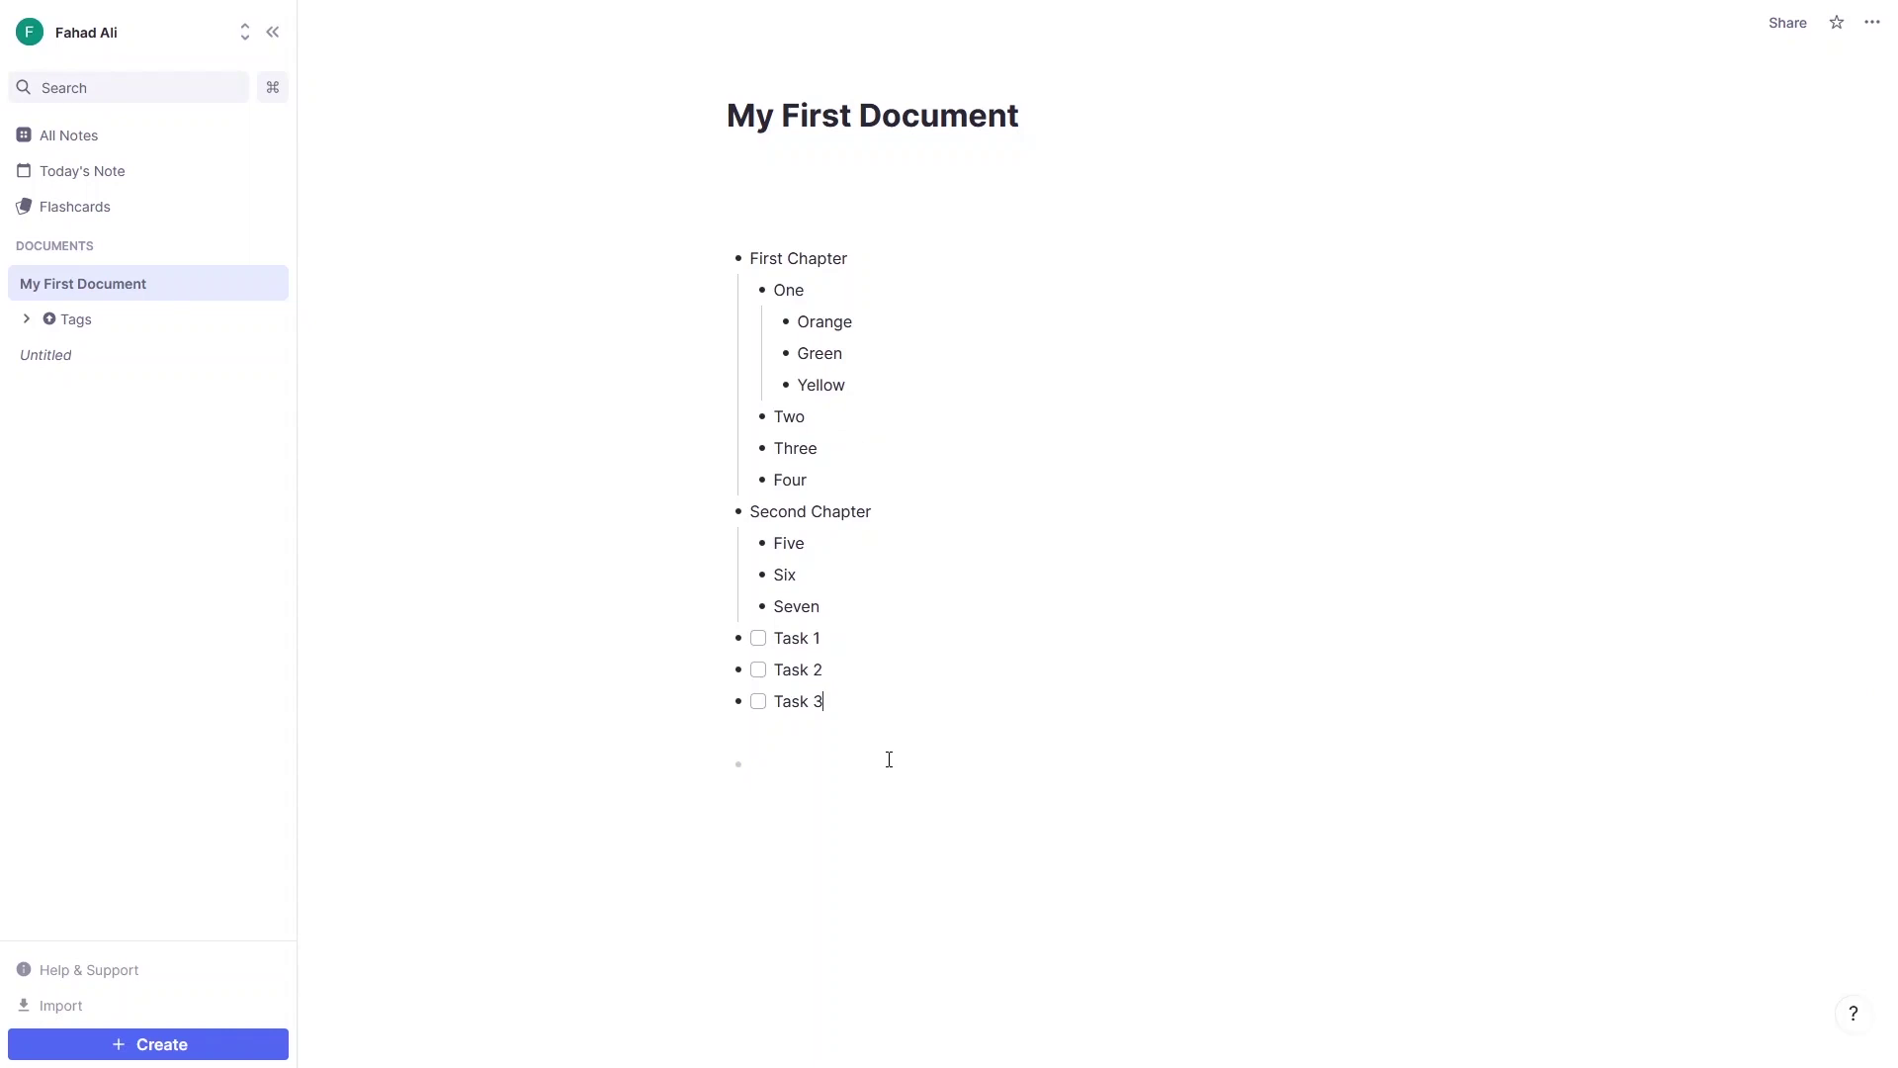
Add a basic flashcard below Task 3 with front "What is your name" and the person's first name as the back
click(889, 759)
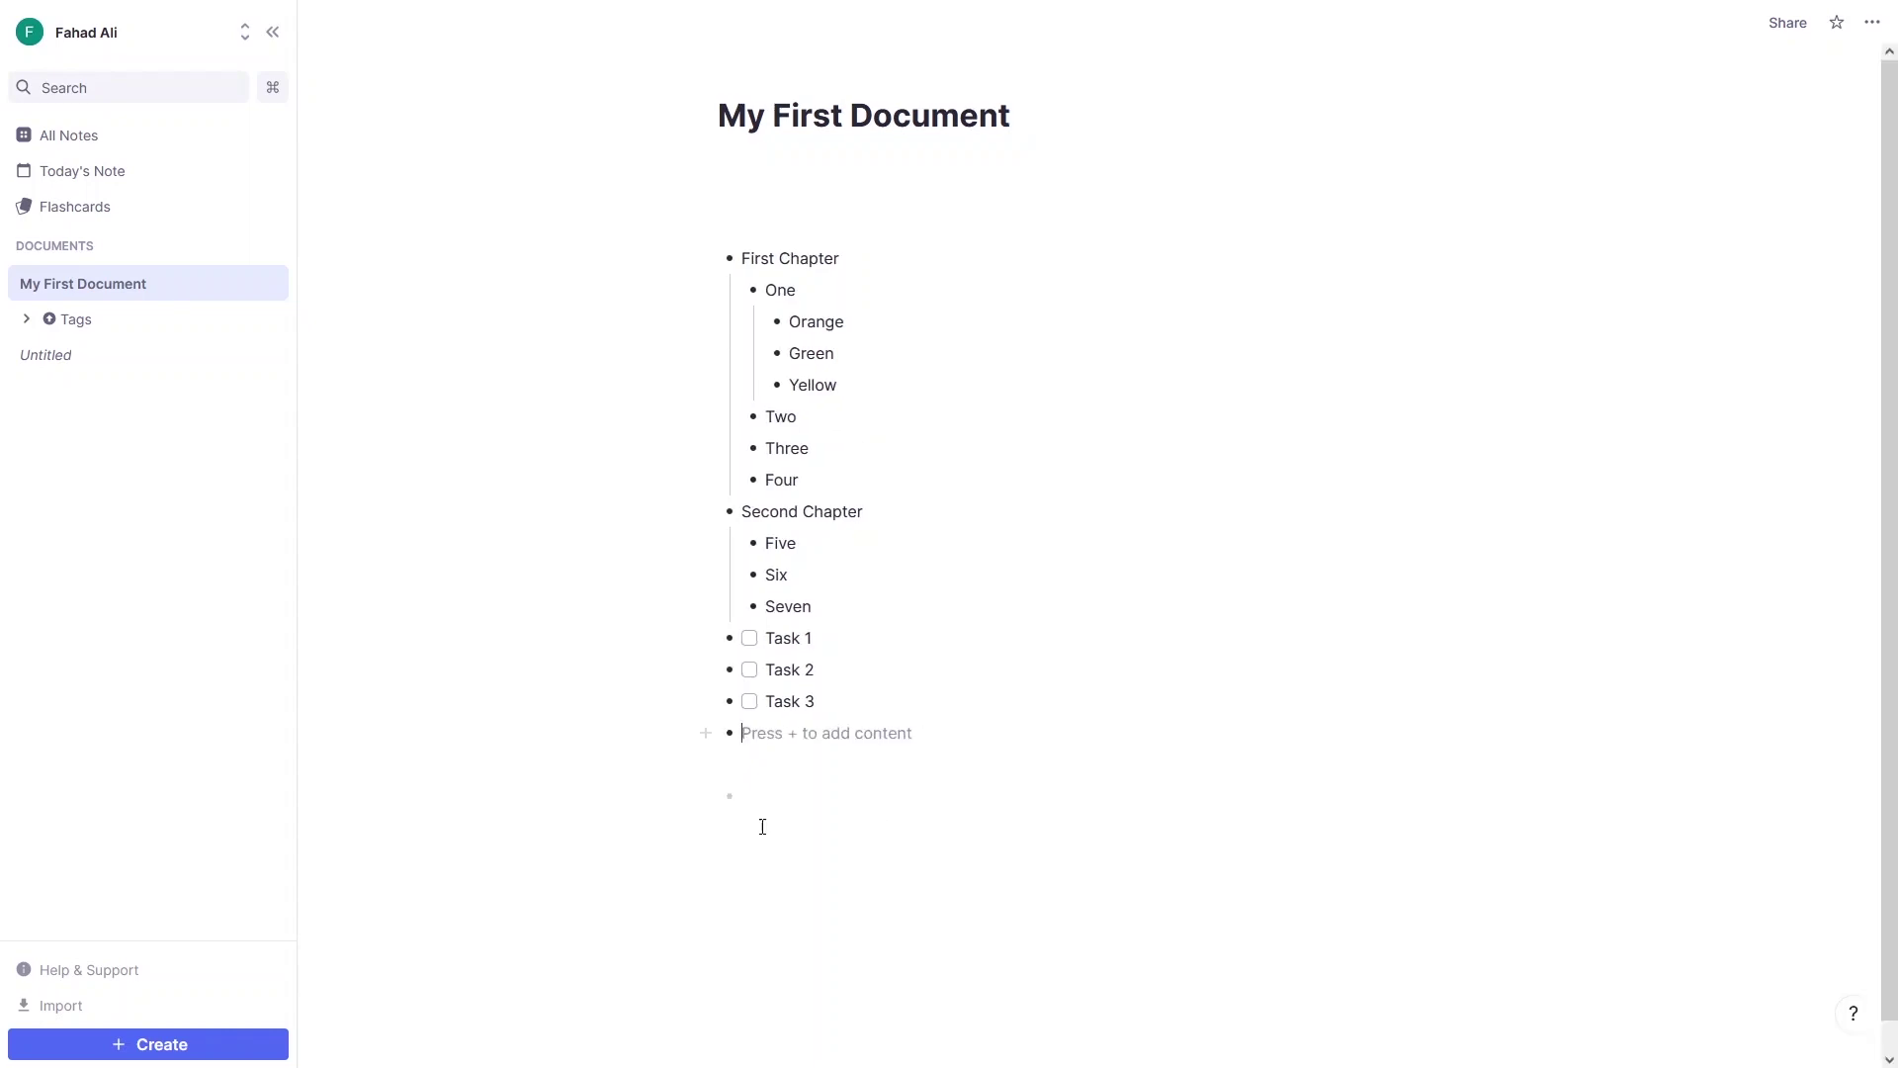
click(705, 733)
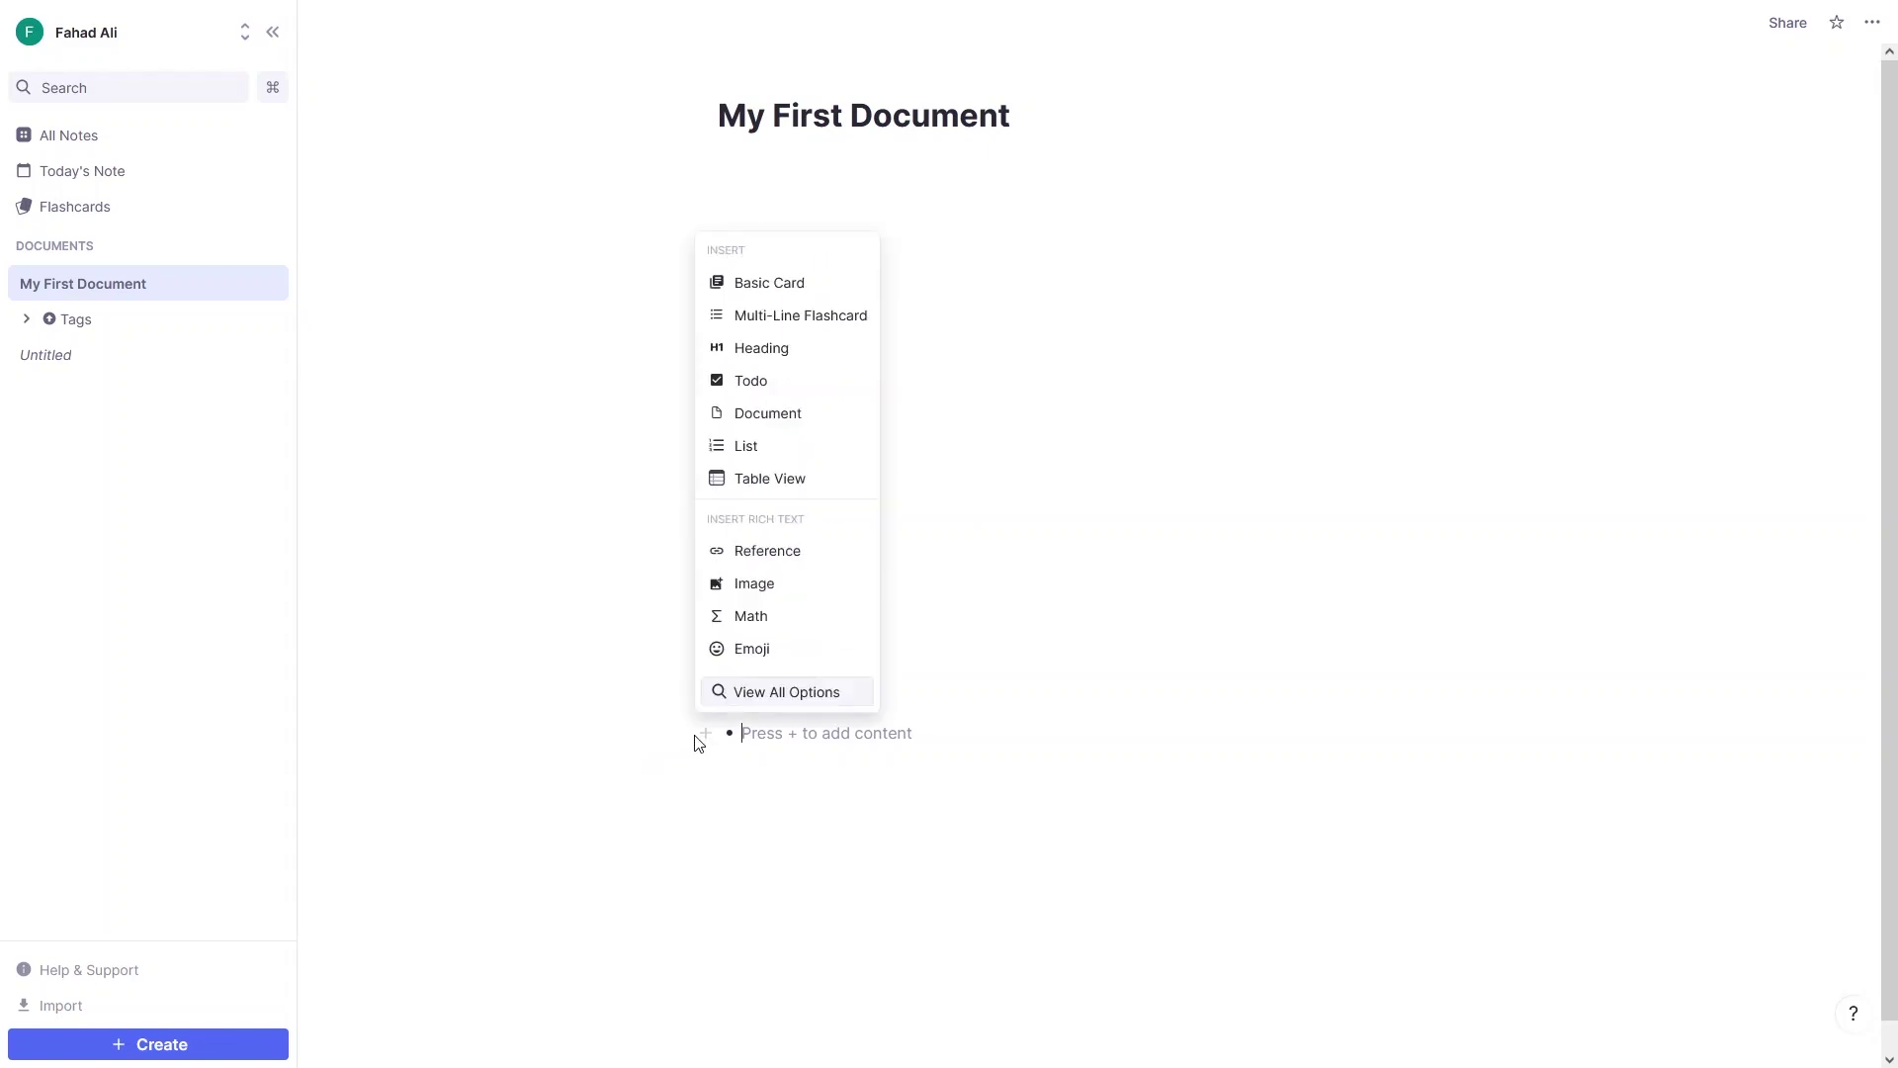
click(769, 284)
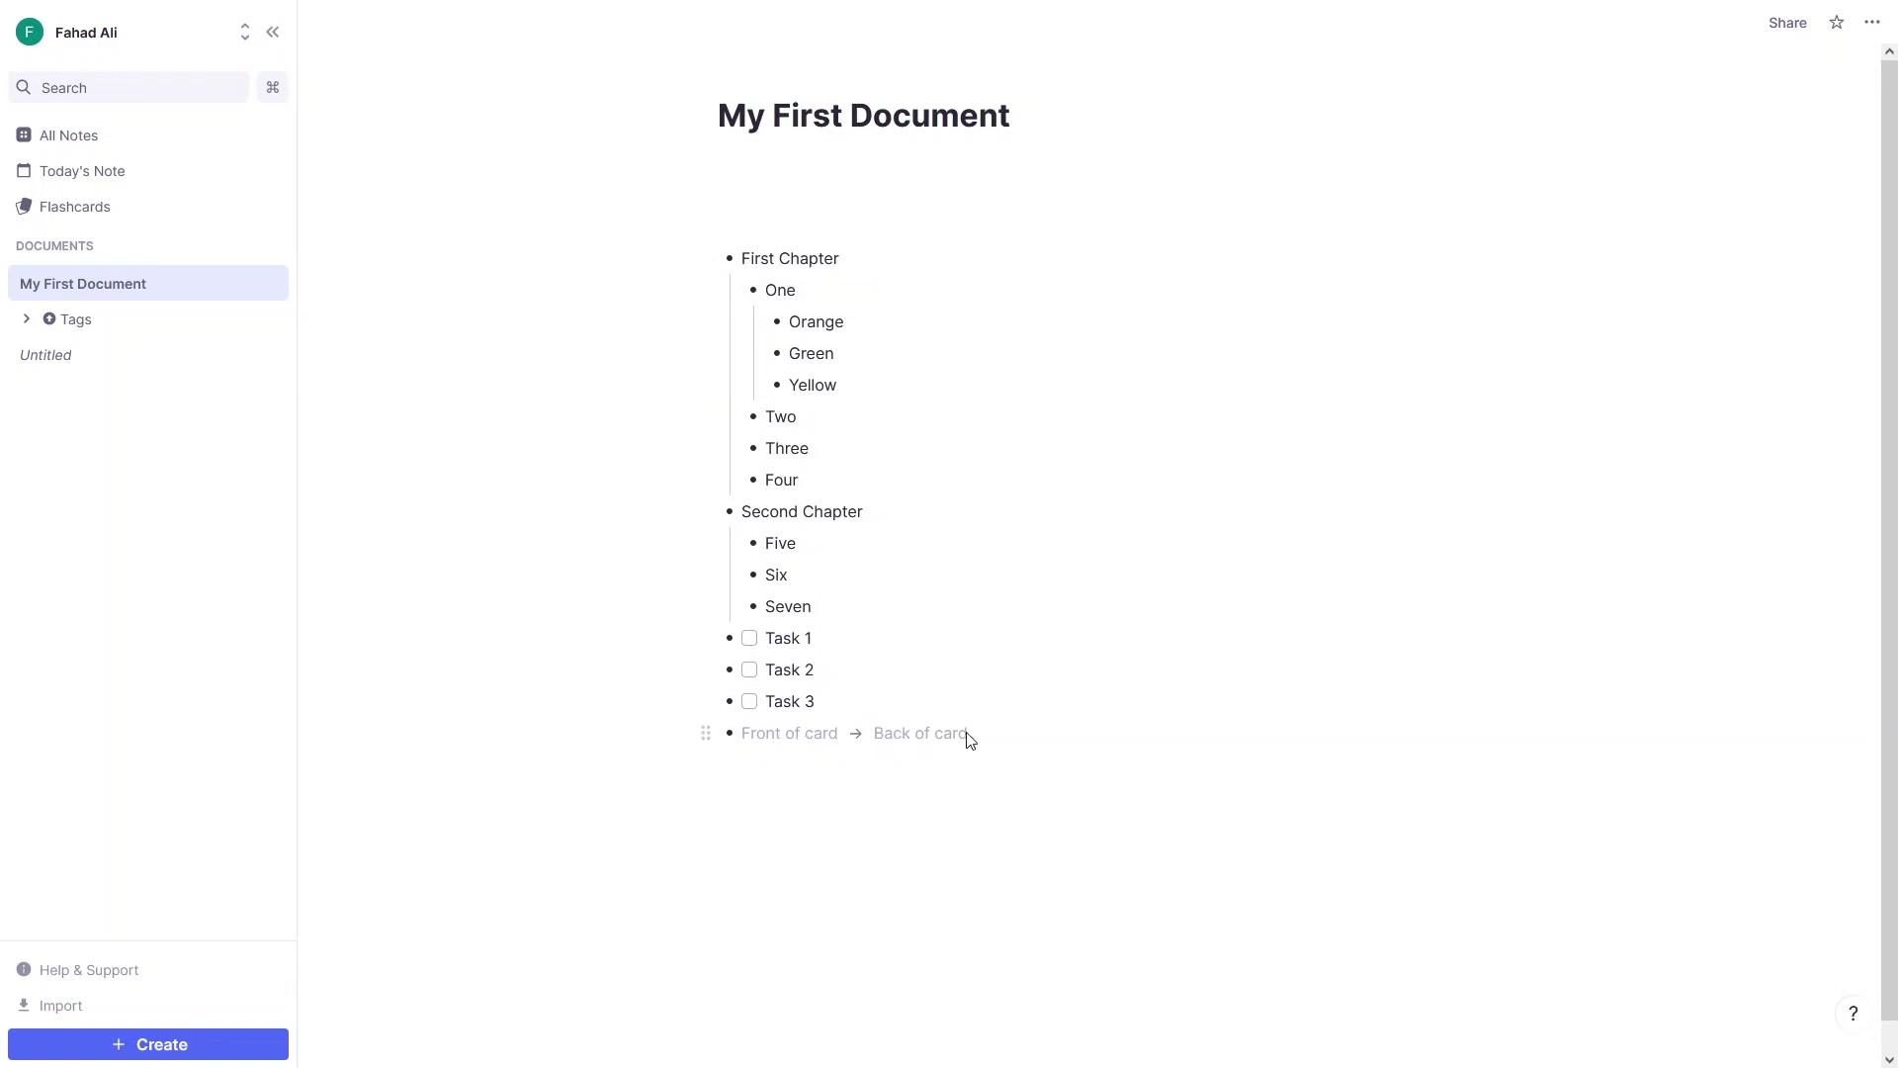
text(W)
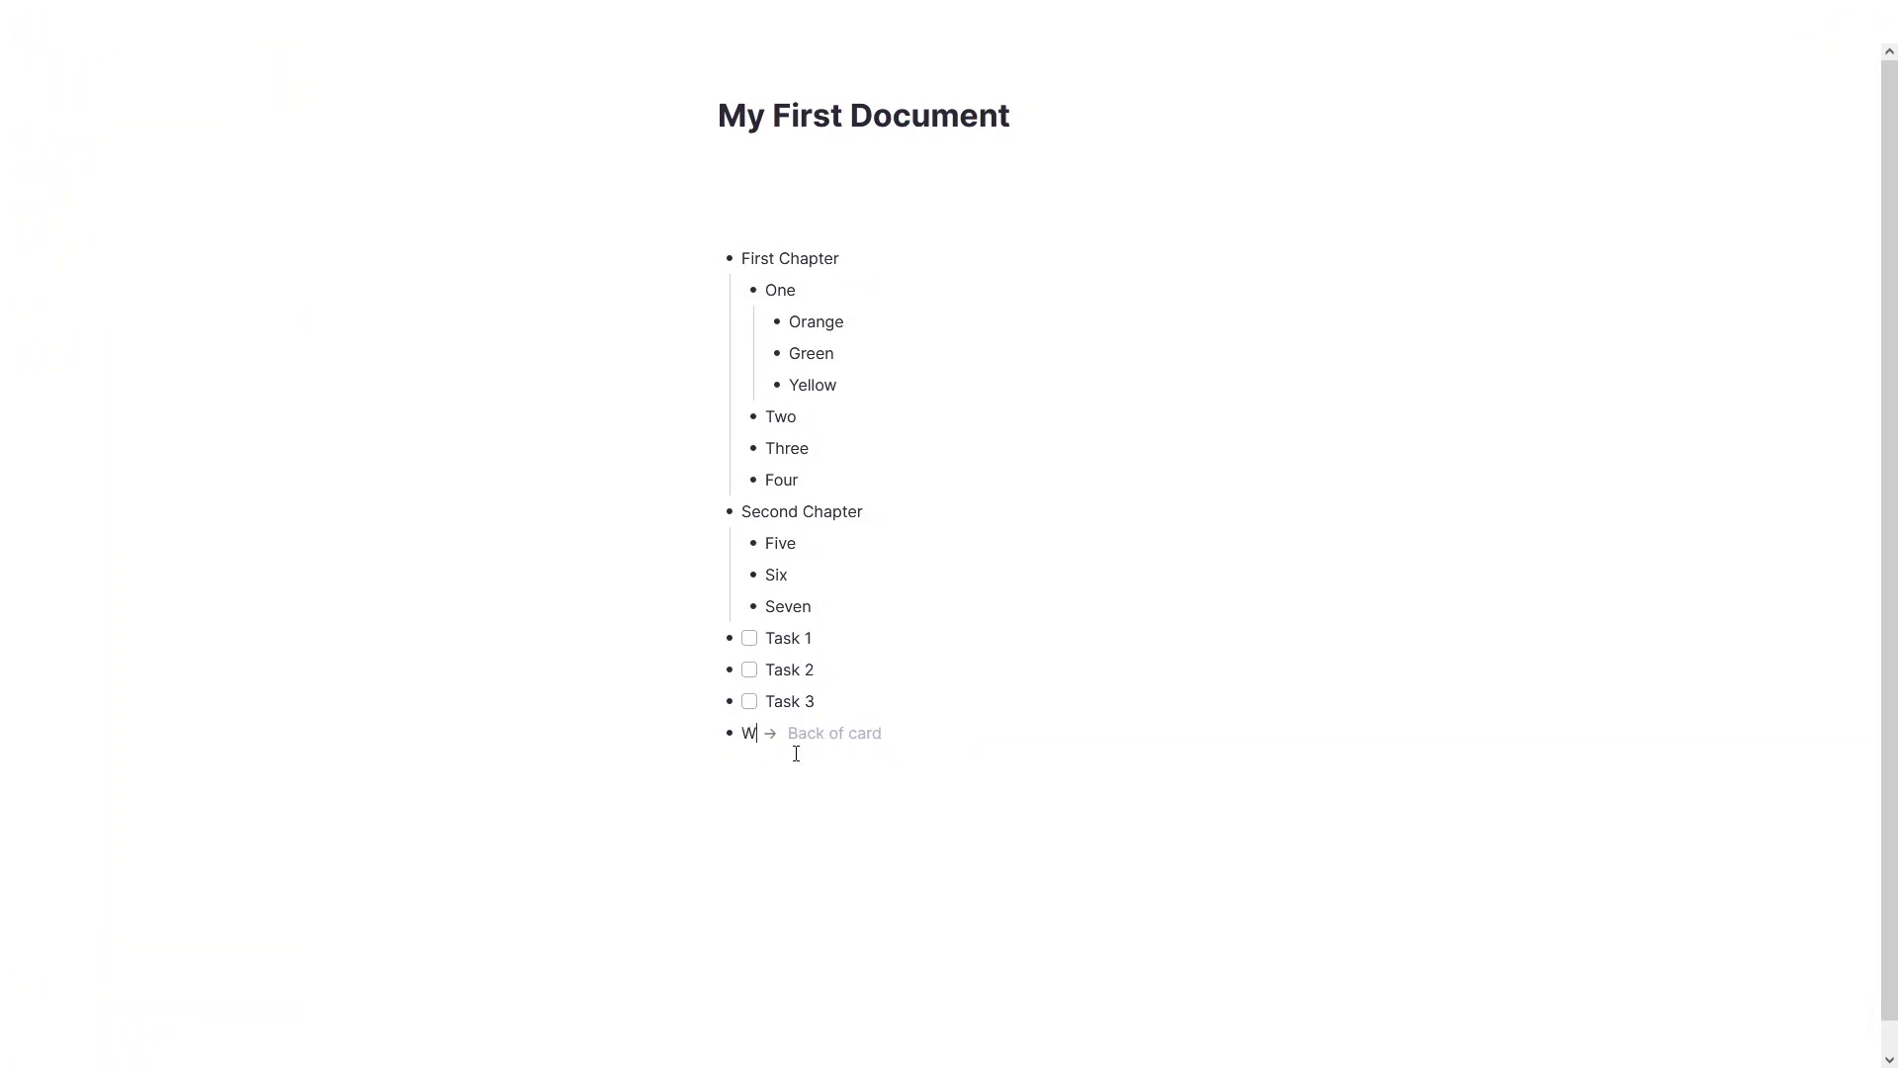
text(hat is your name)
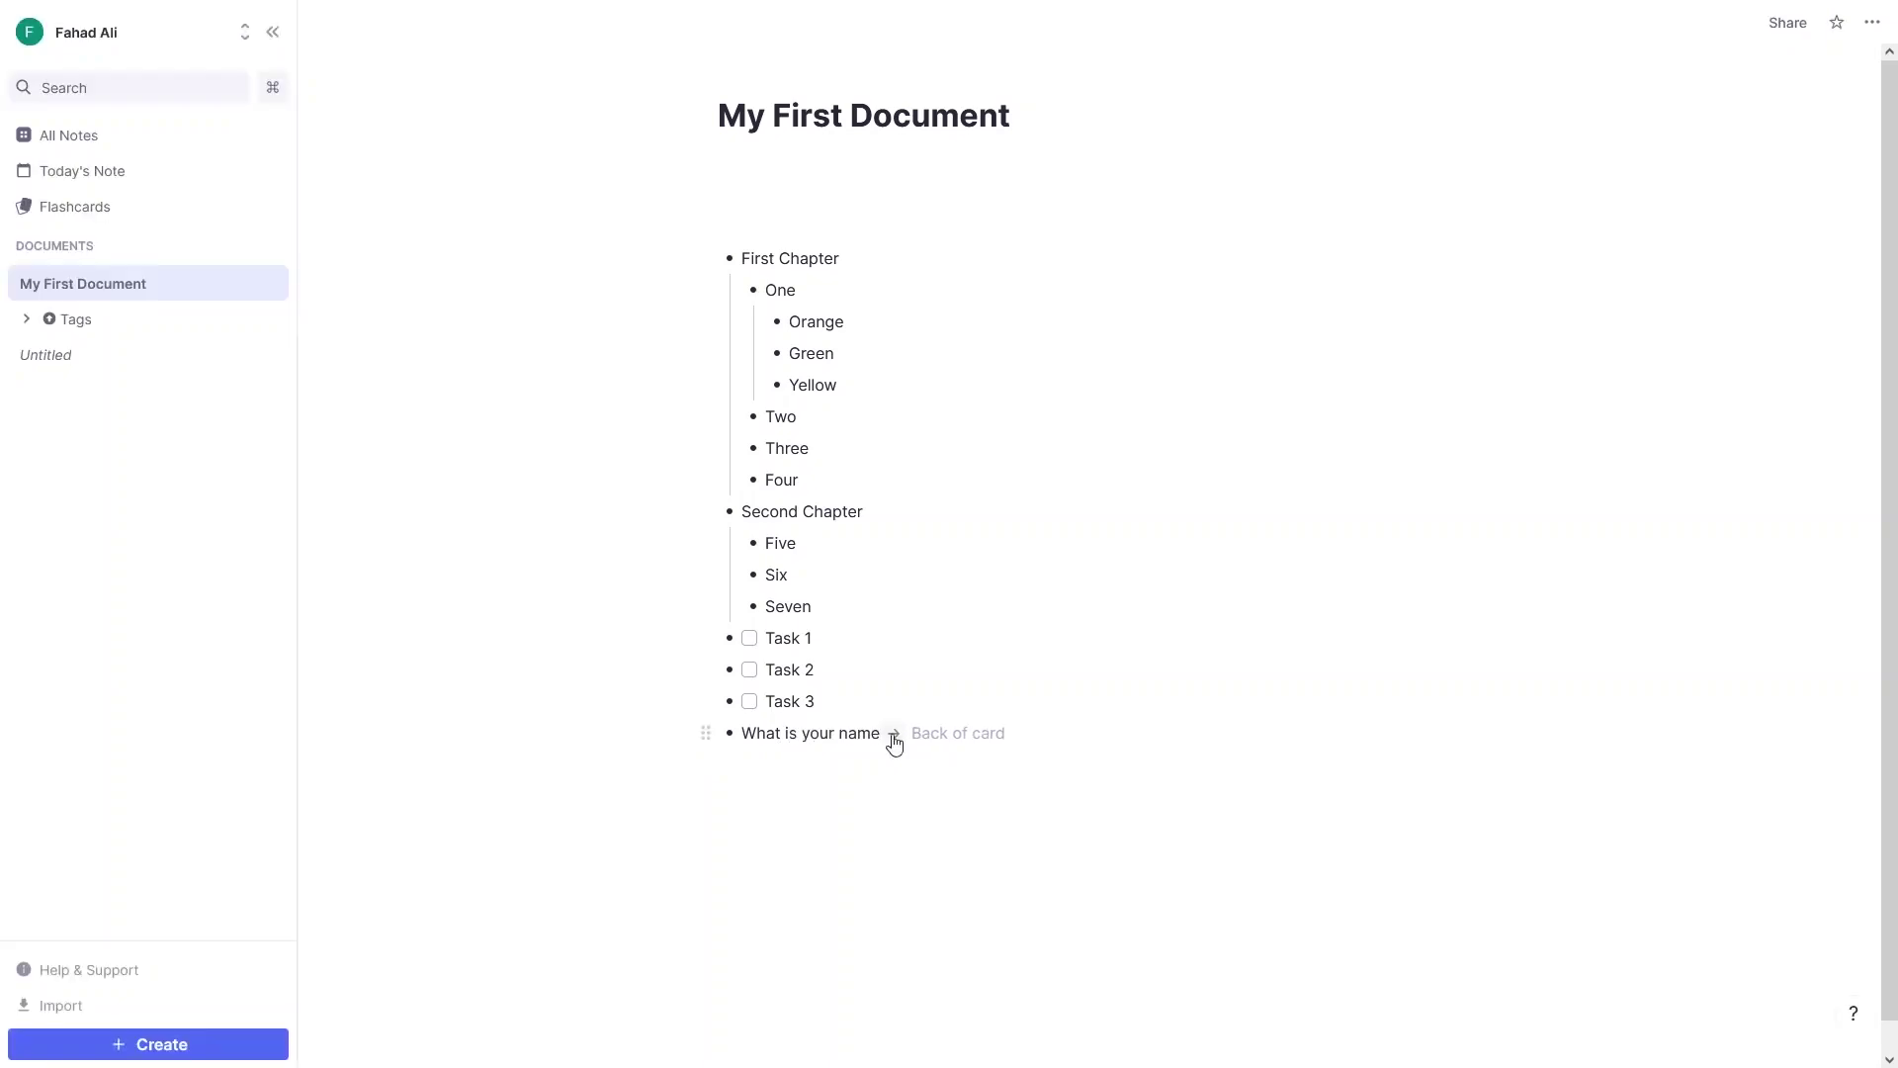
click(964, 737)
text(F)
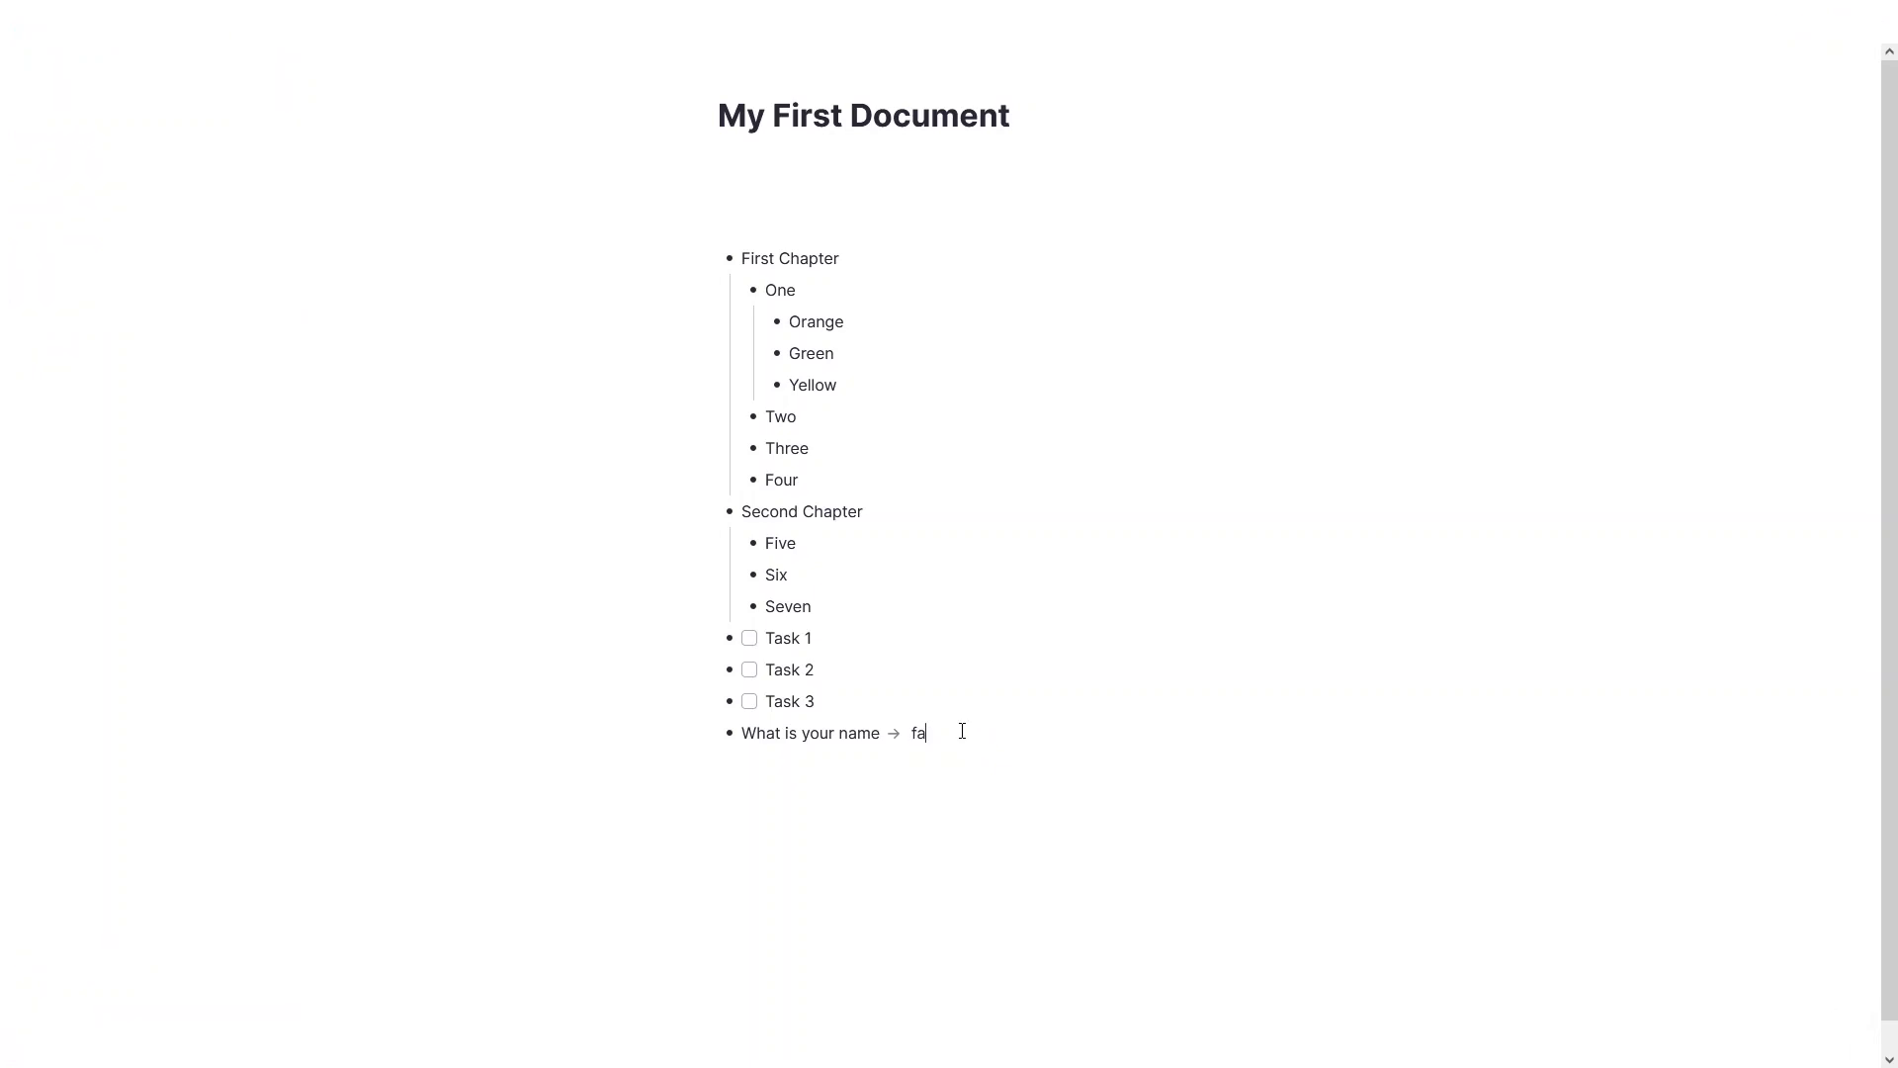
text(ahad)
key(Return)
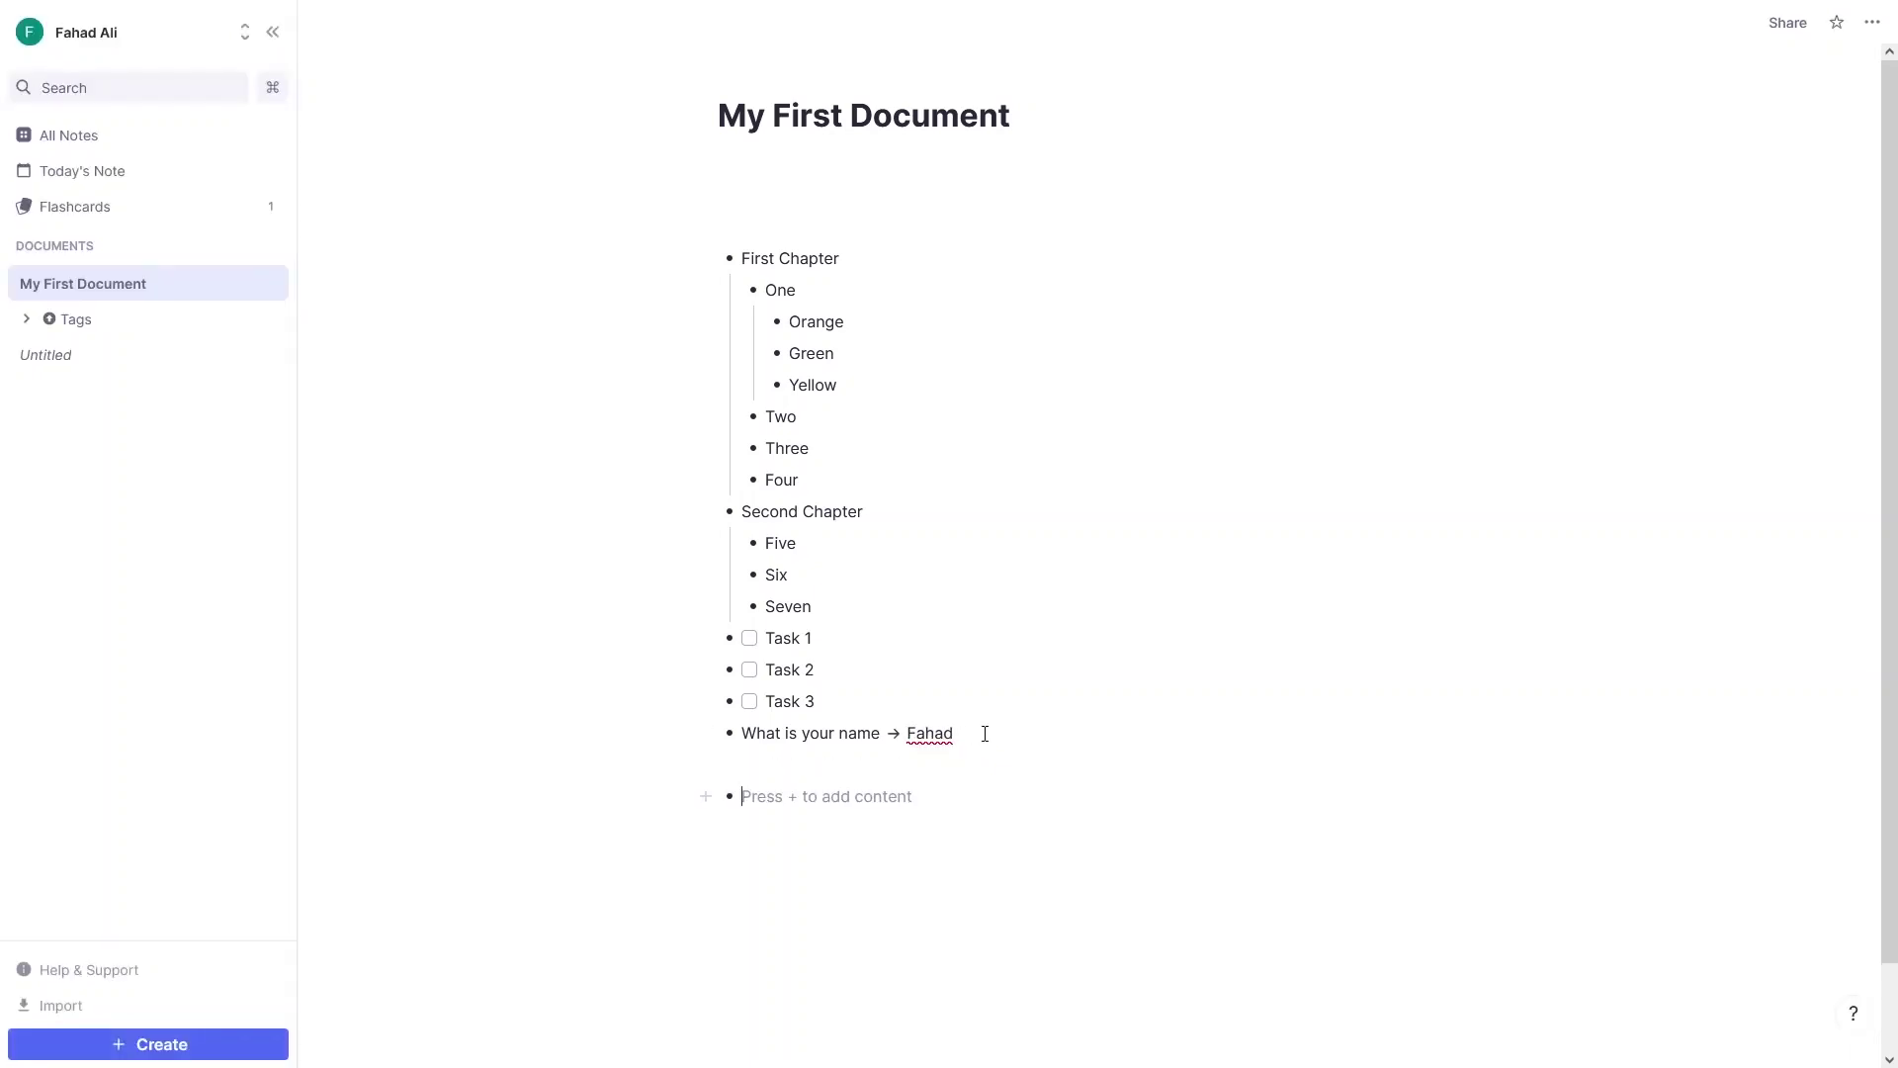
key(BackSpace)
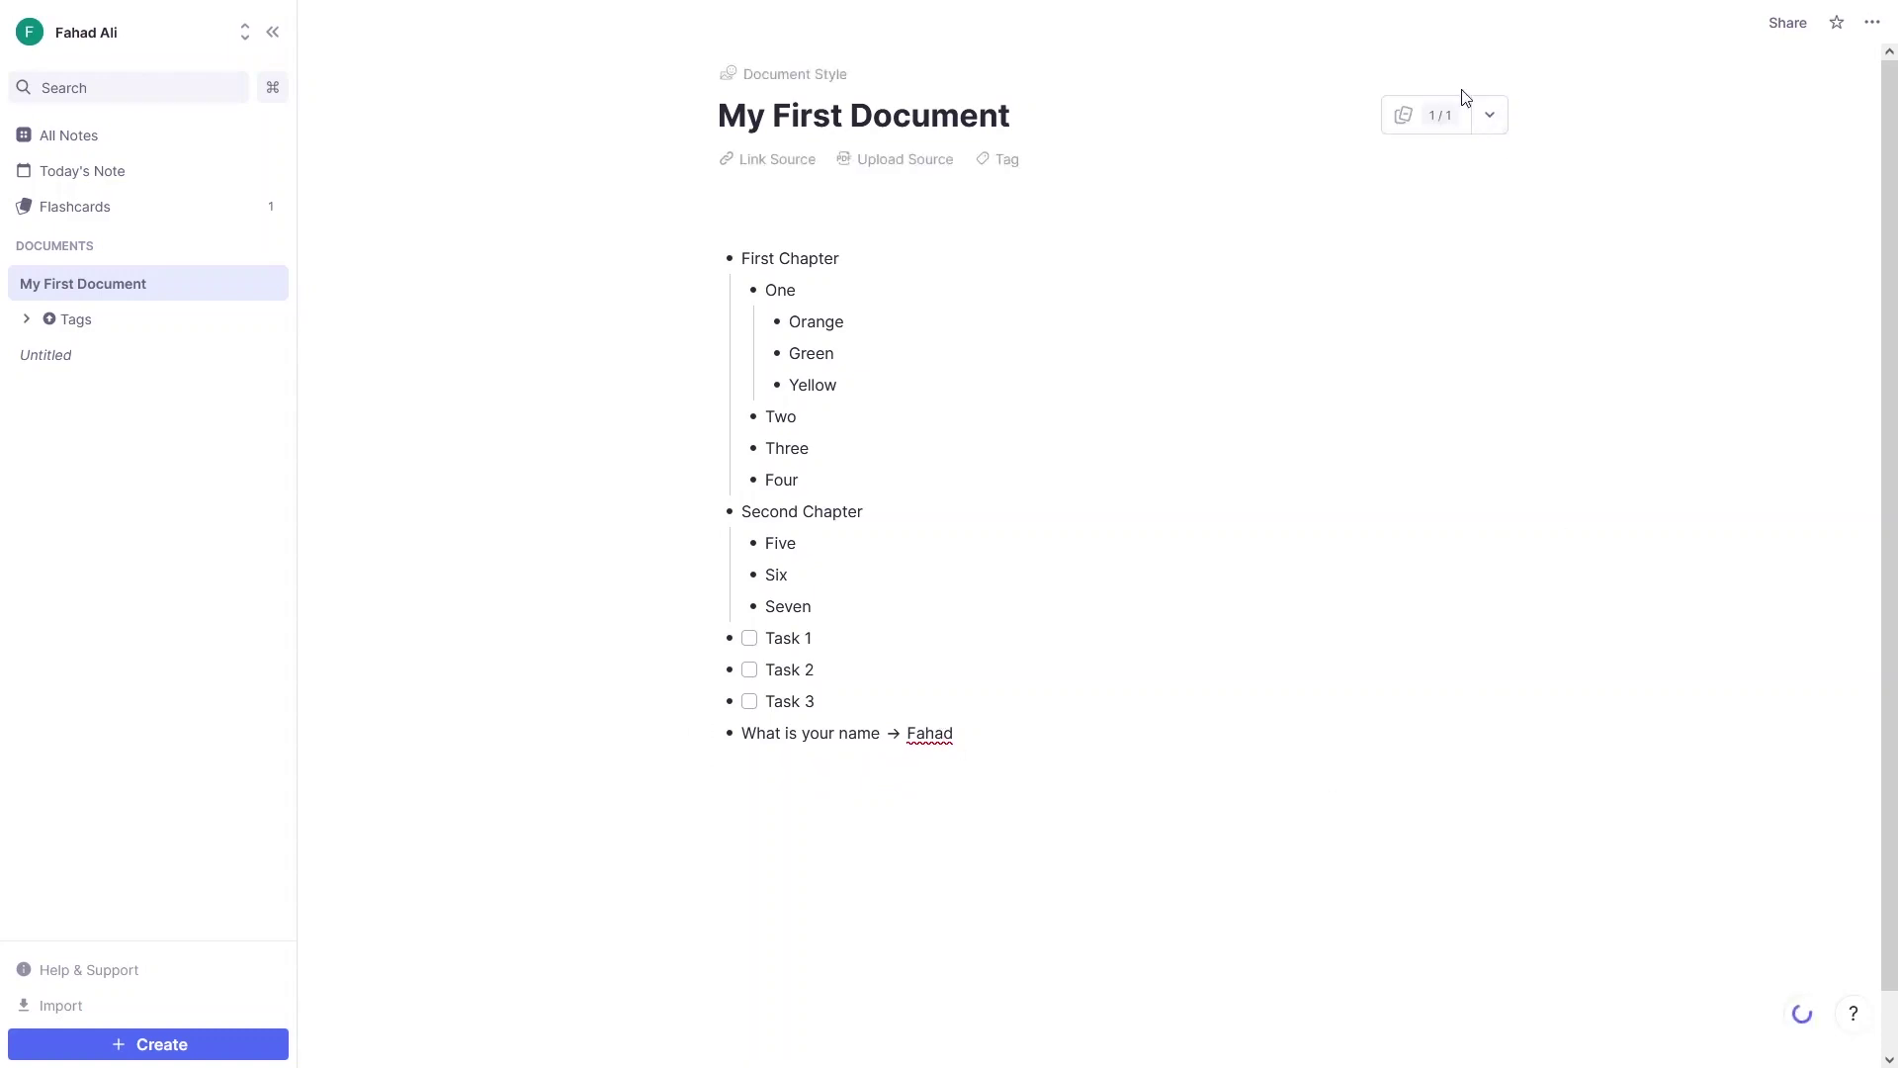
Practise the document's flashcard, reveal the answer to "What is your name", and exit without rating it
click(1417, 125)
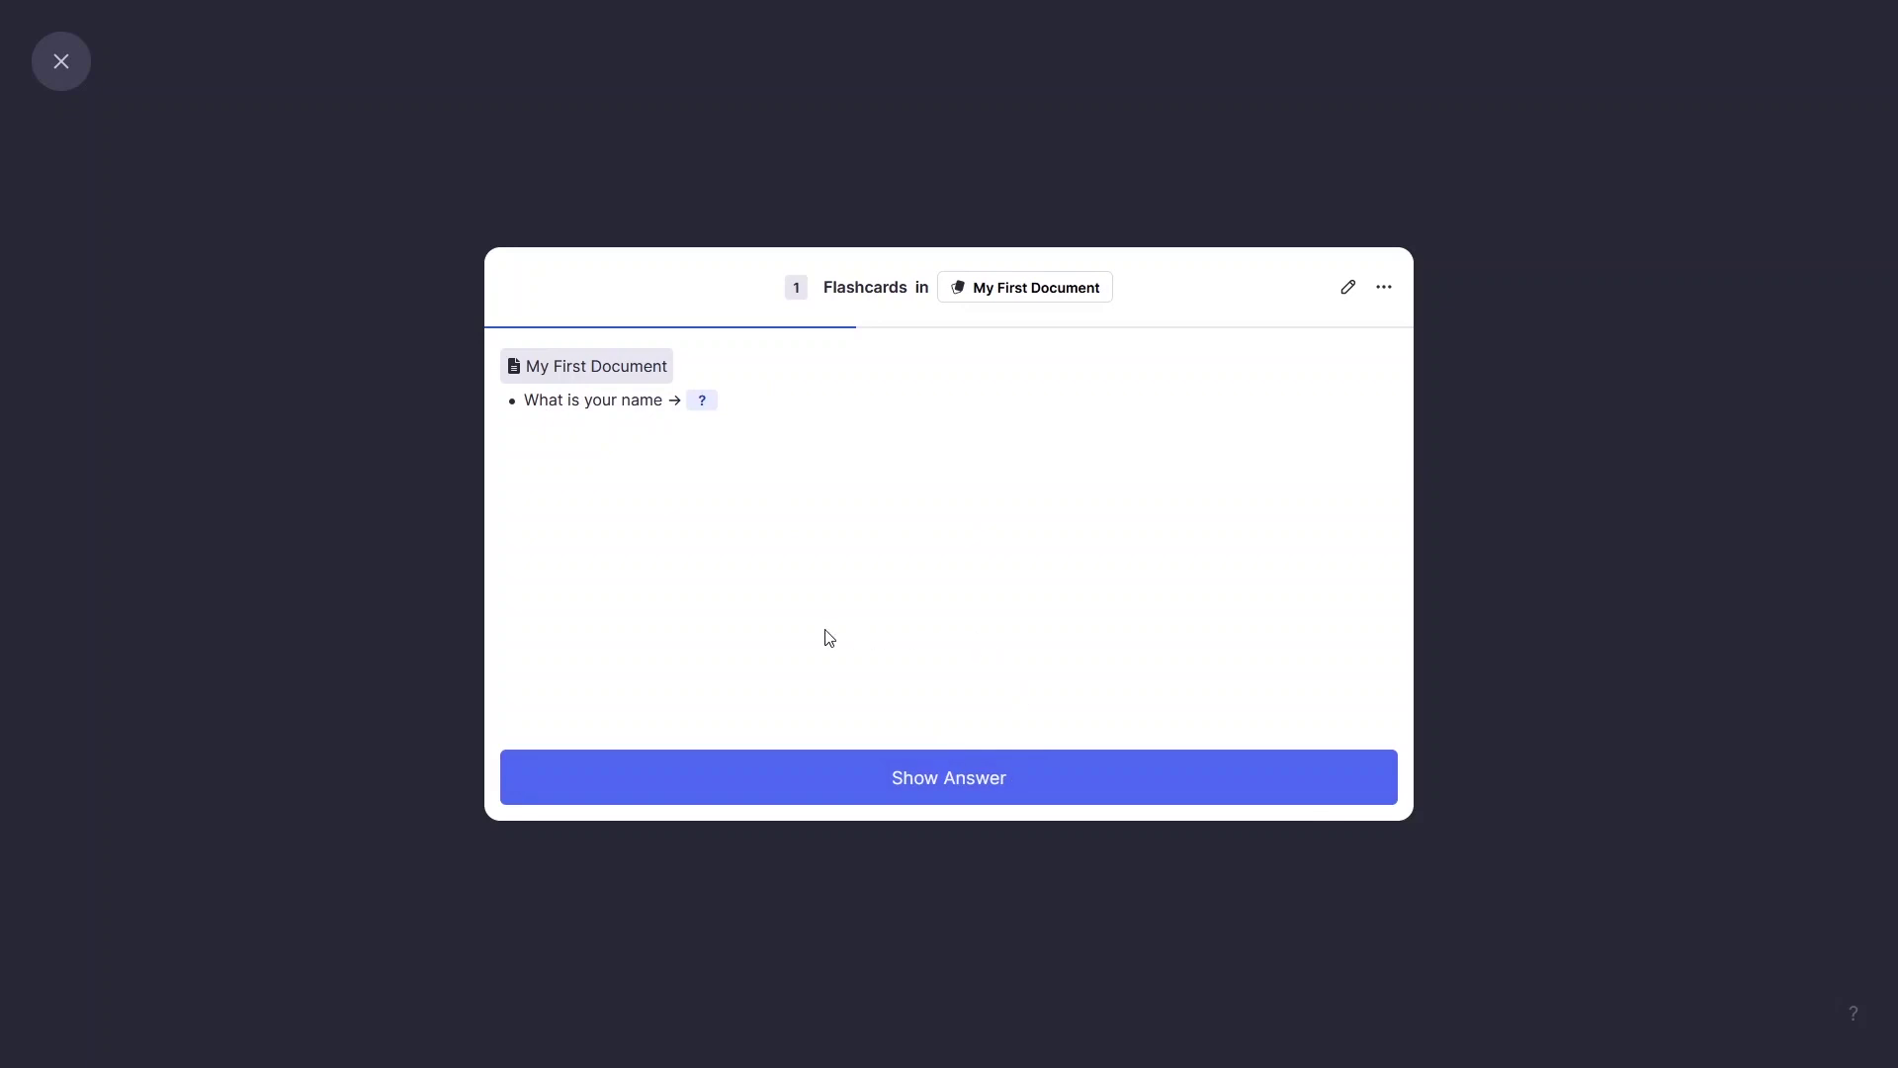
click(858, 795)
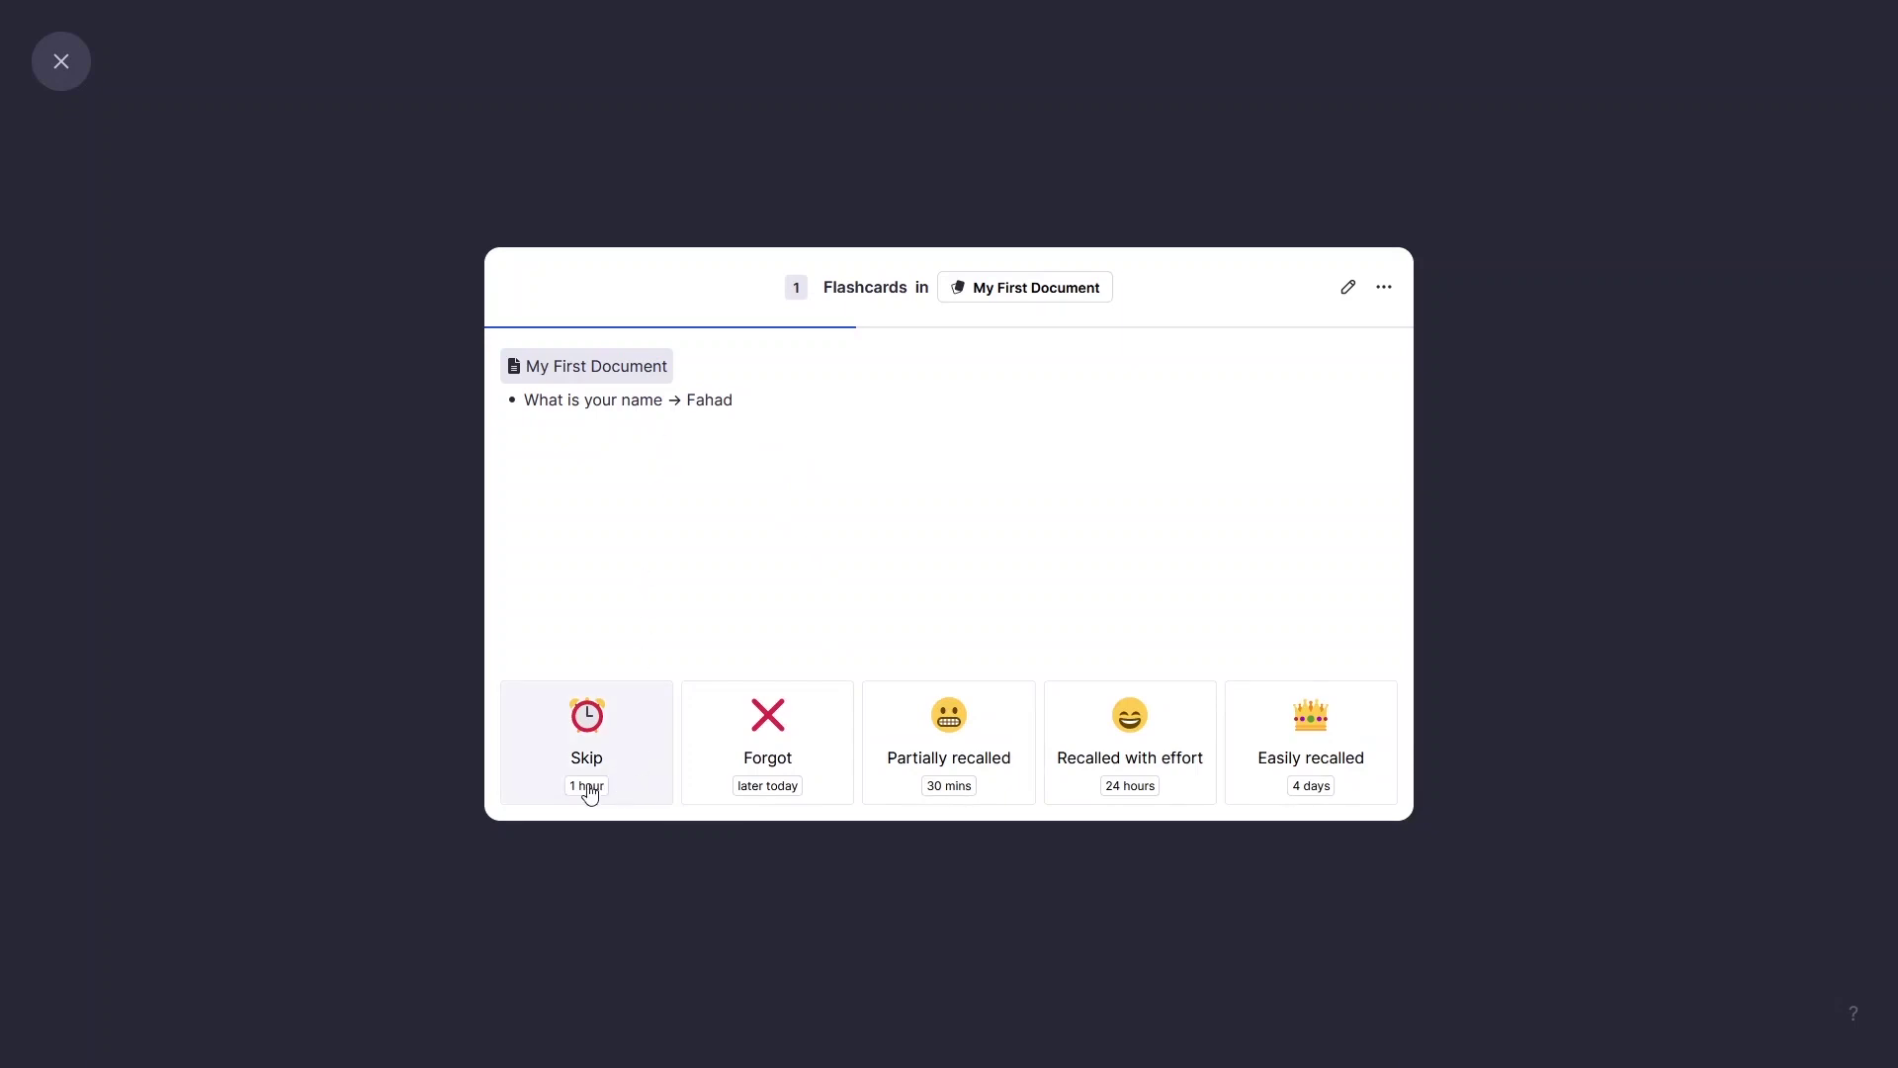
key(Escape)
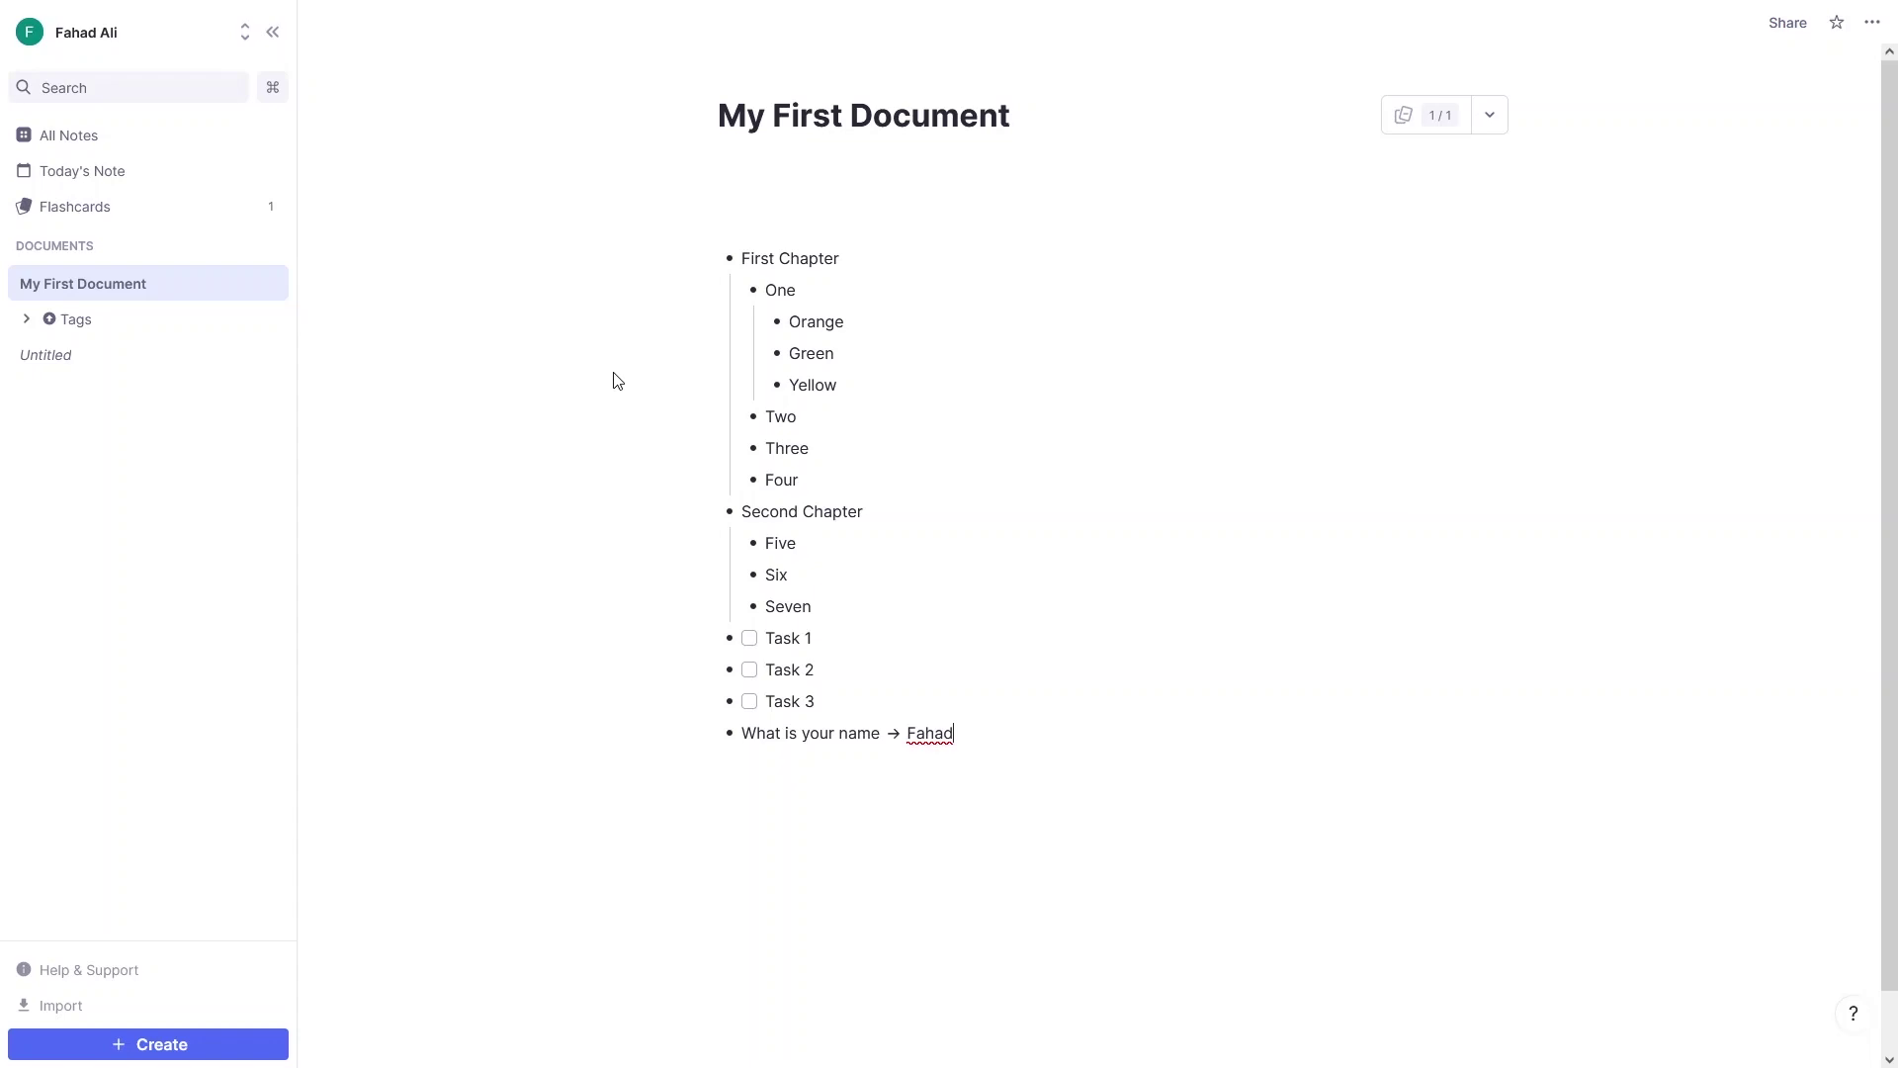
Add a backward flashcard below the name card with front "What are you doing" and back "Making Tutorial"
key(Return)
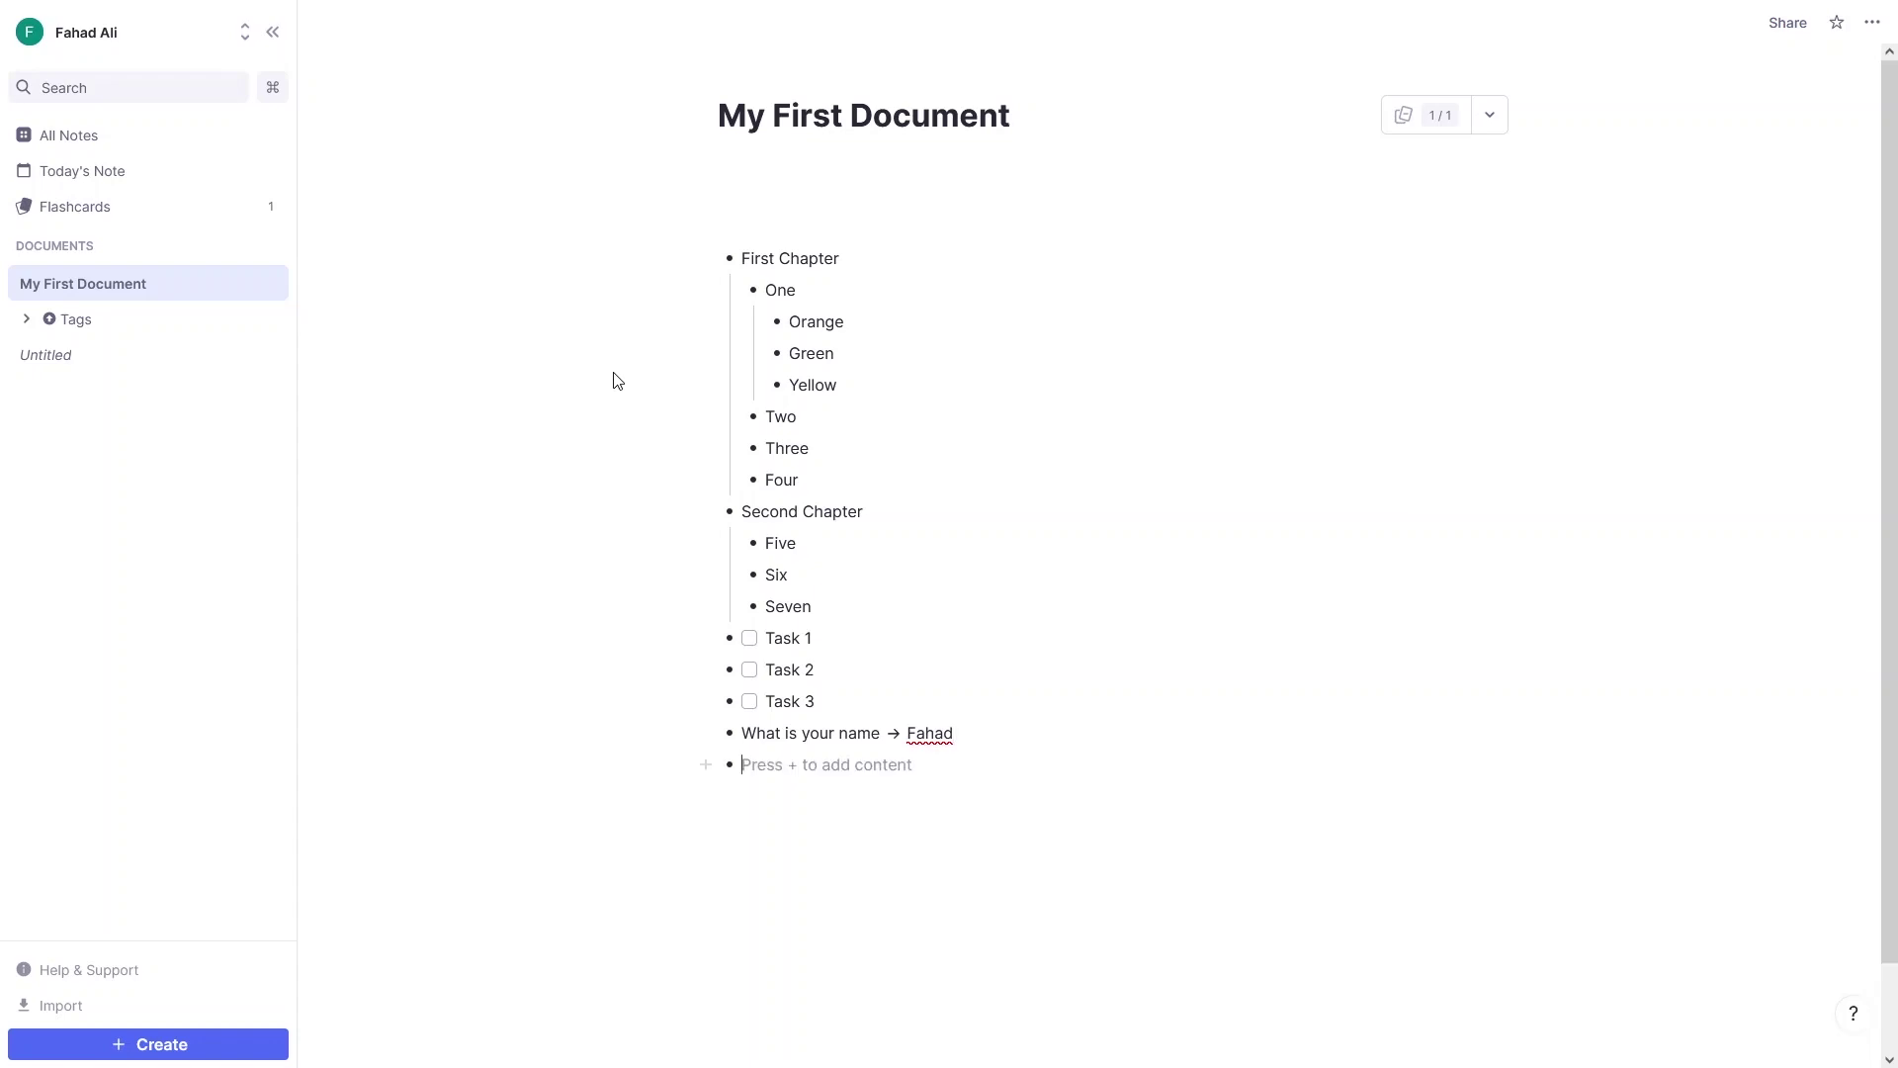
text(What a)
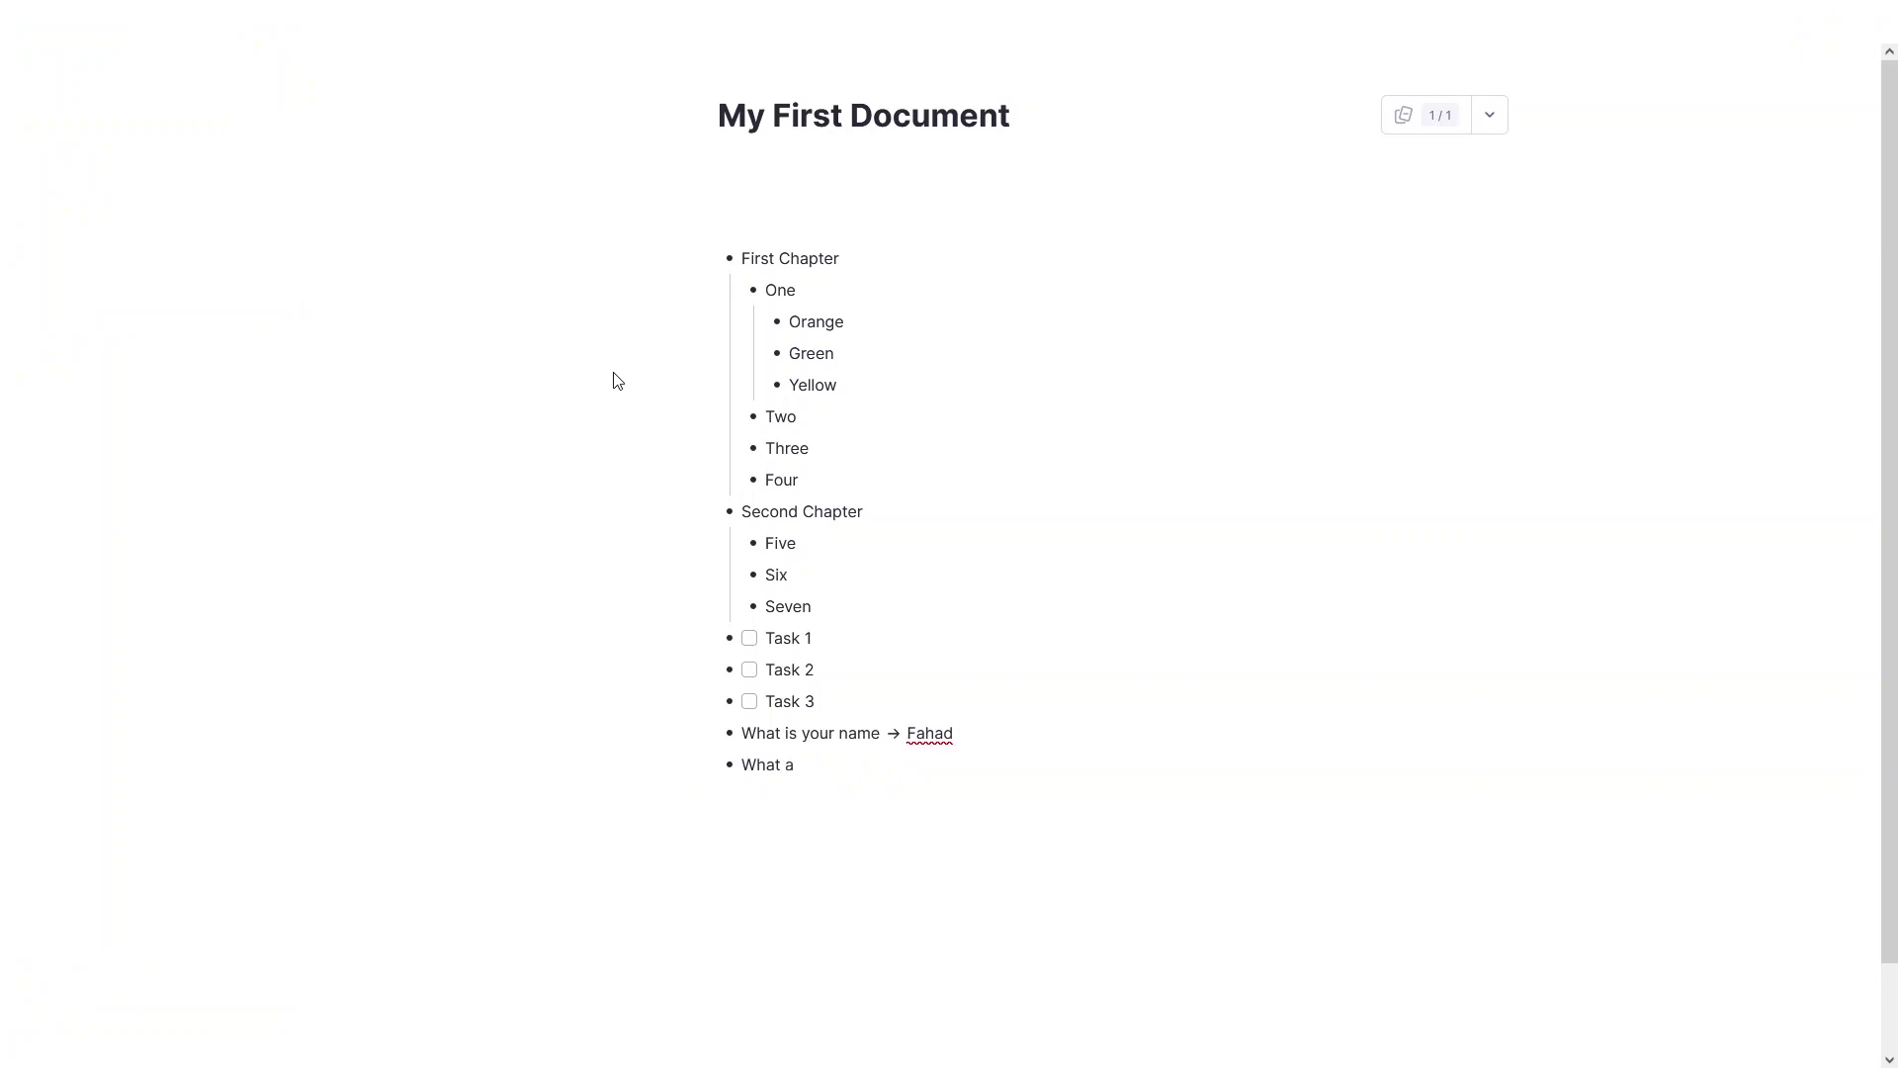
text(re you doing)
text(<<)
text(Making)
text( Tutorial)
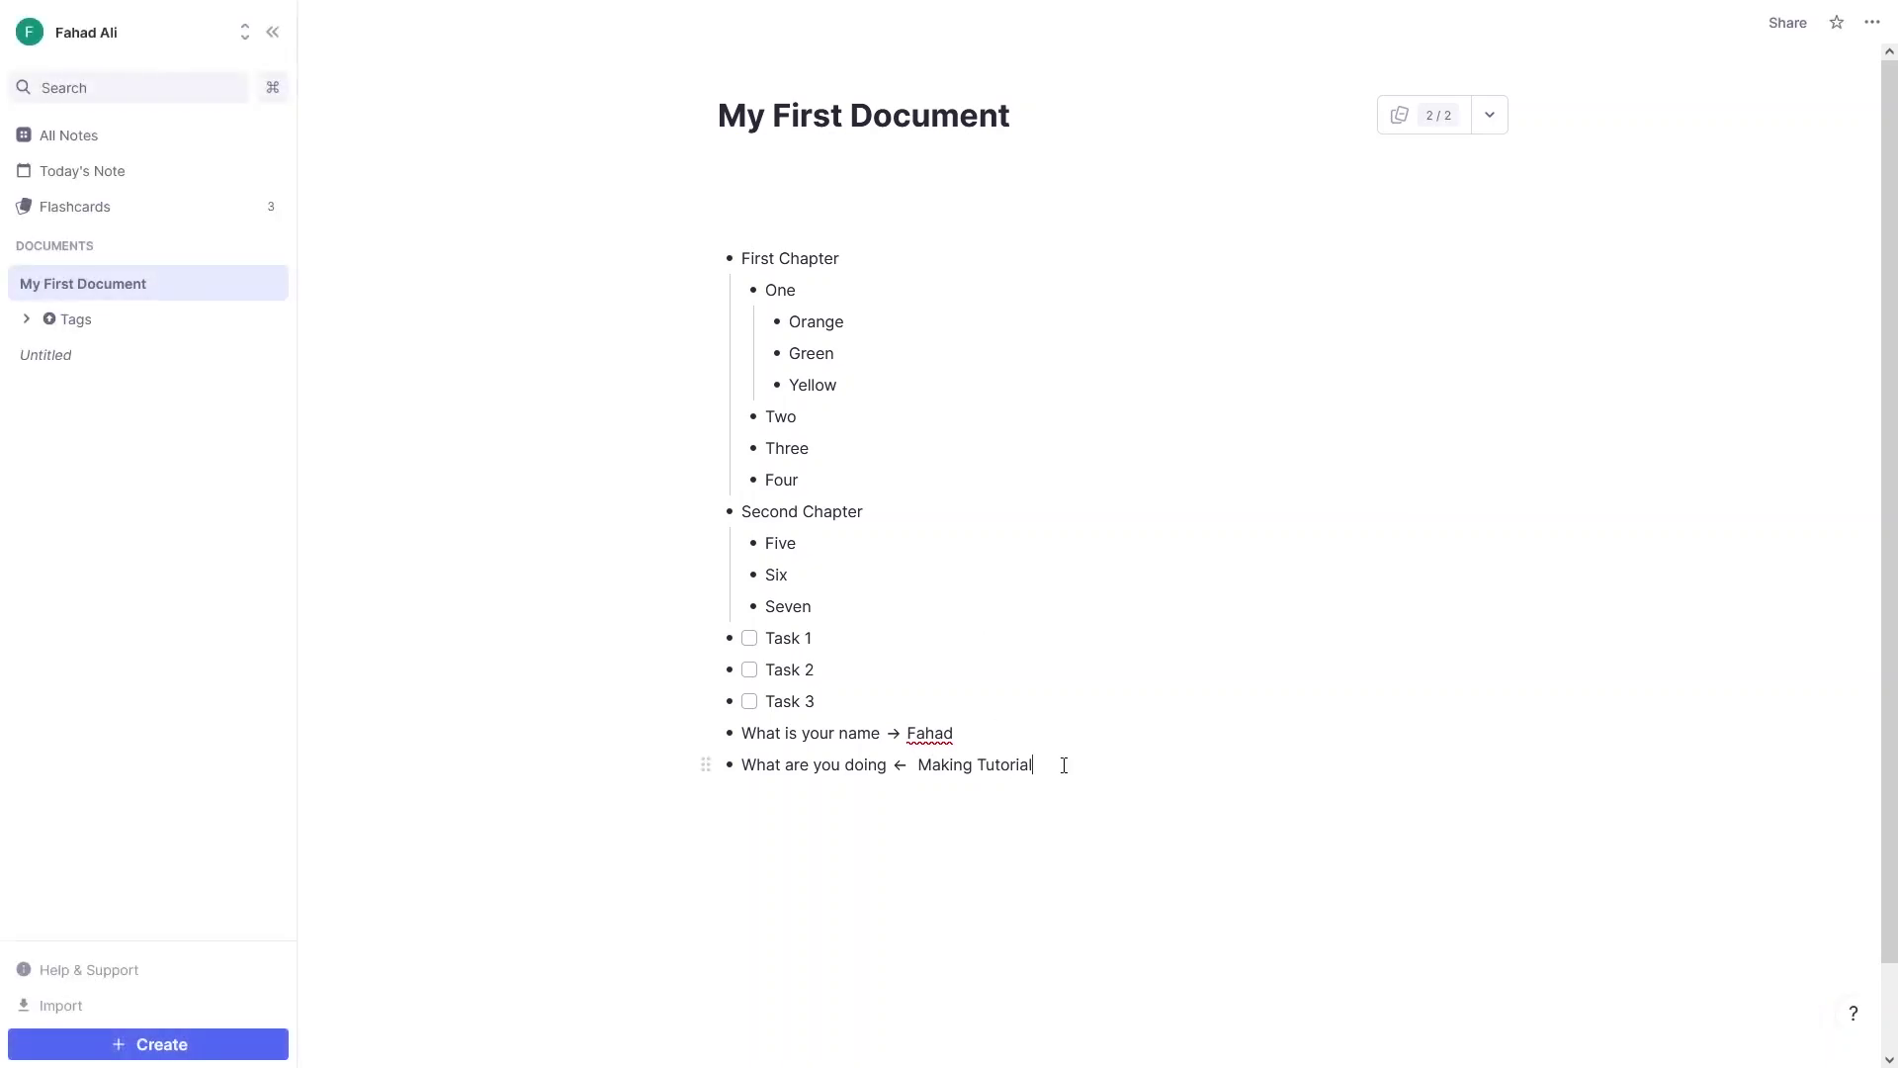
key(Return)
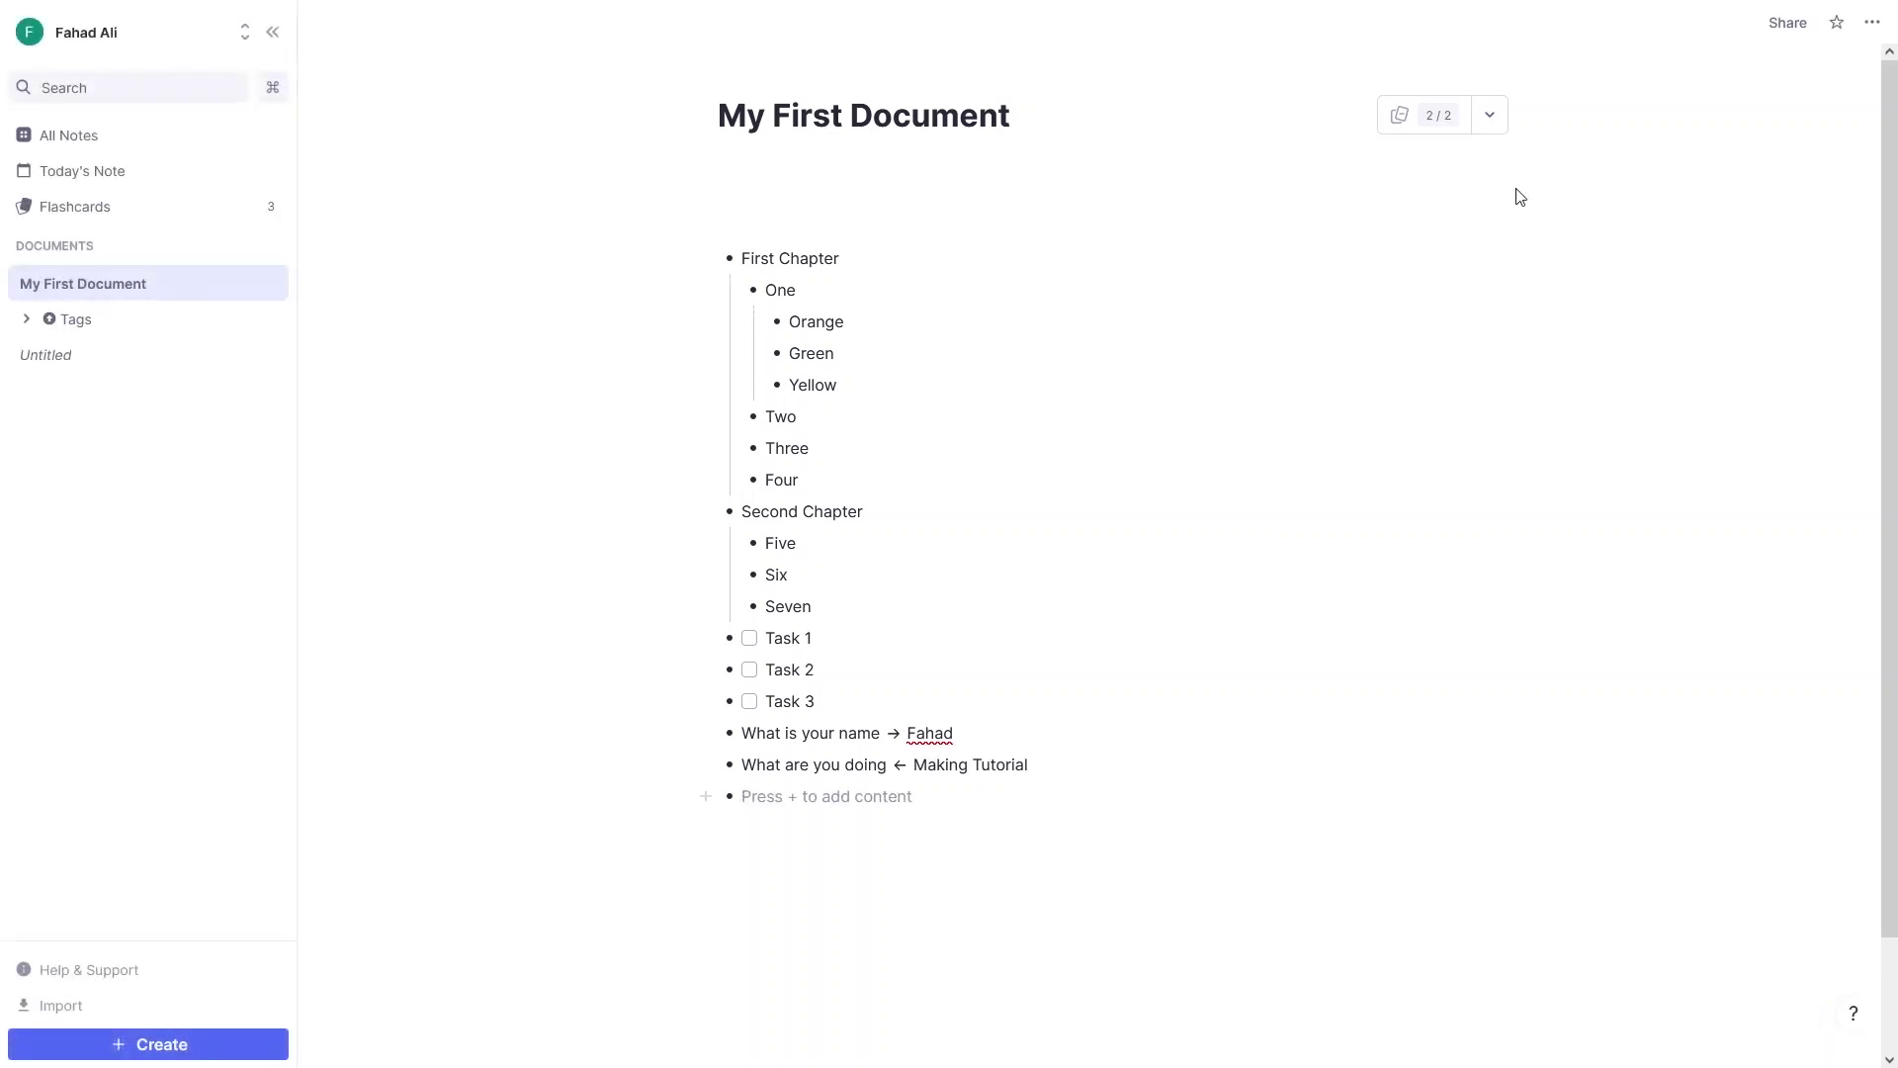
Practise the document's flashcards, reveal the hidden side of the "Making Tutorial" card, and exit without rating it
click(1406, 116)
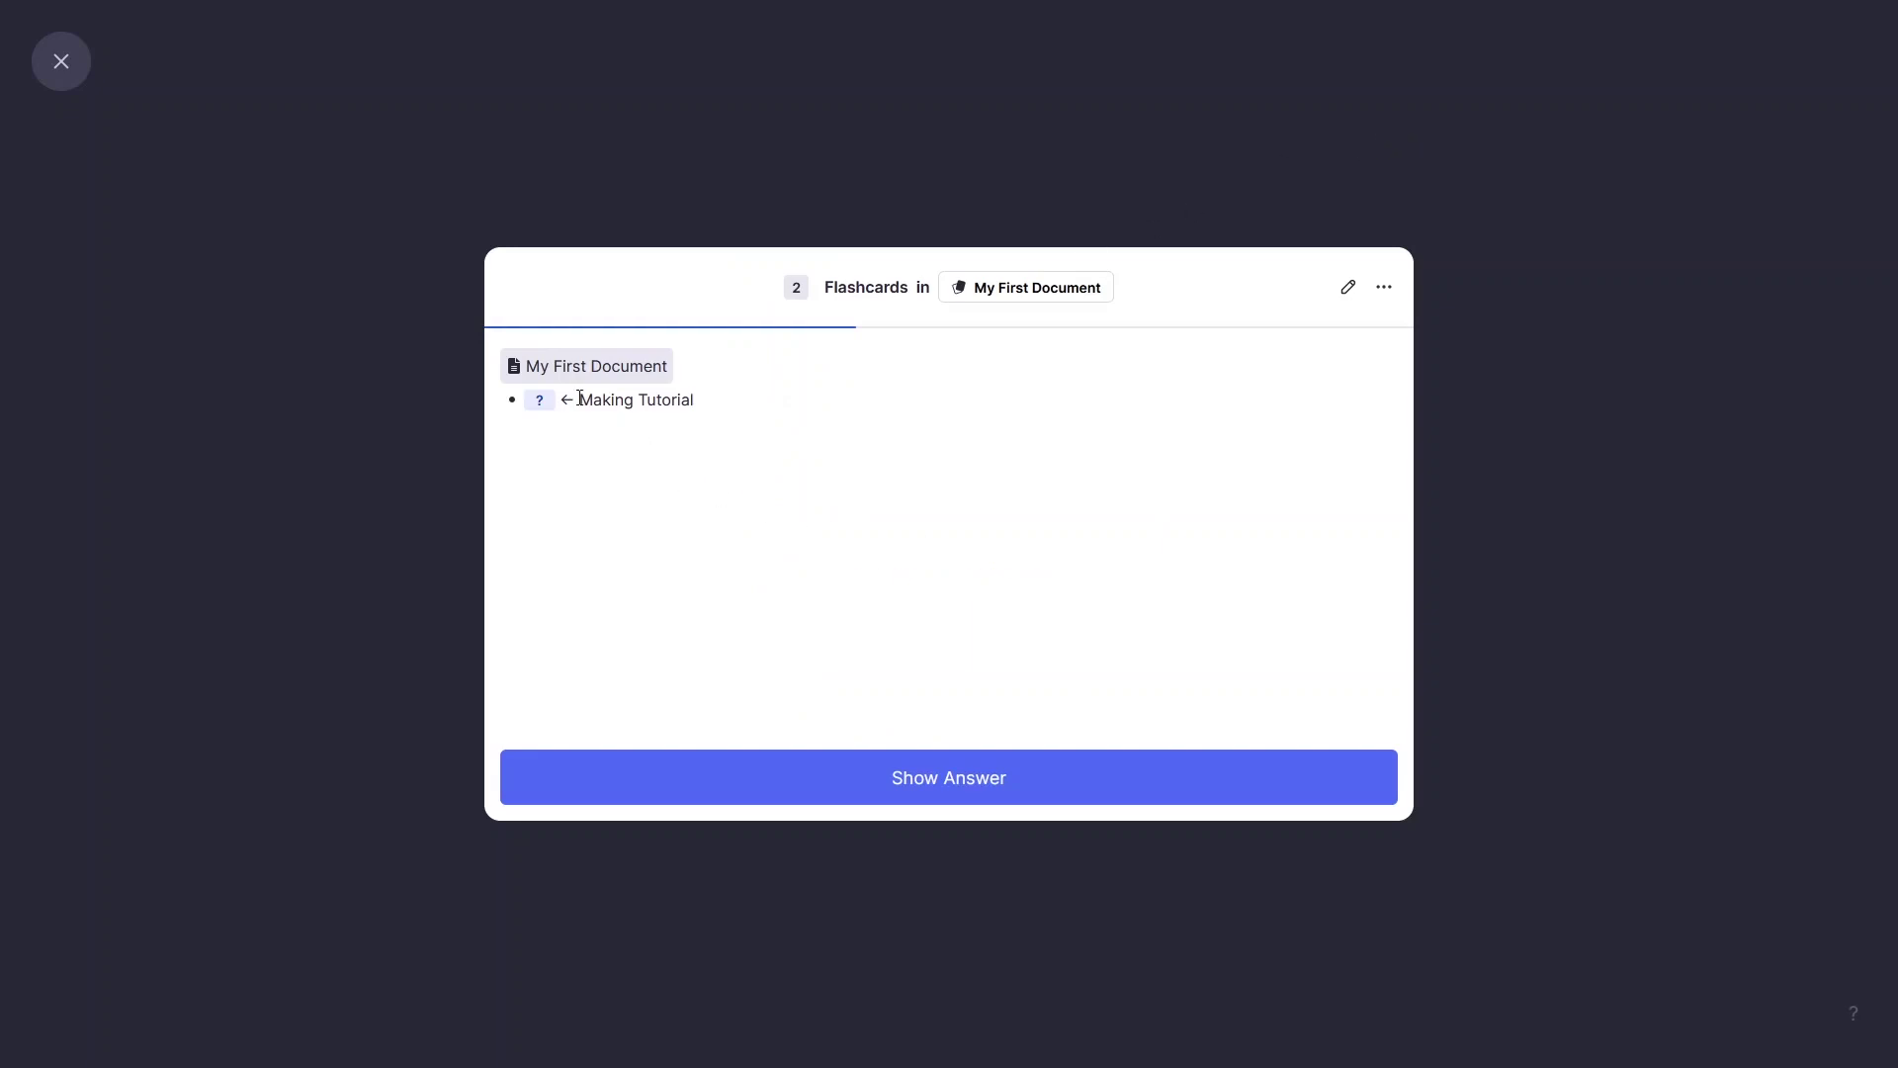
drag(580, 399, 698, 401)
click(870, 776)
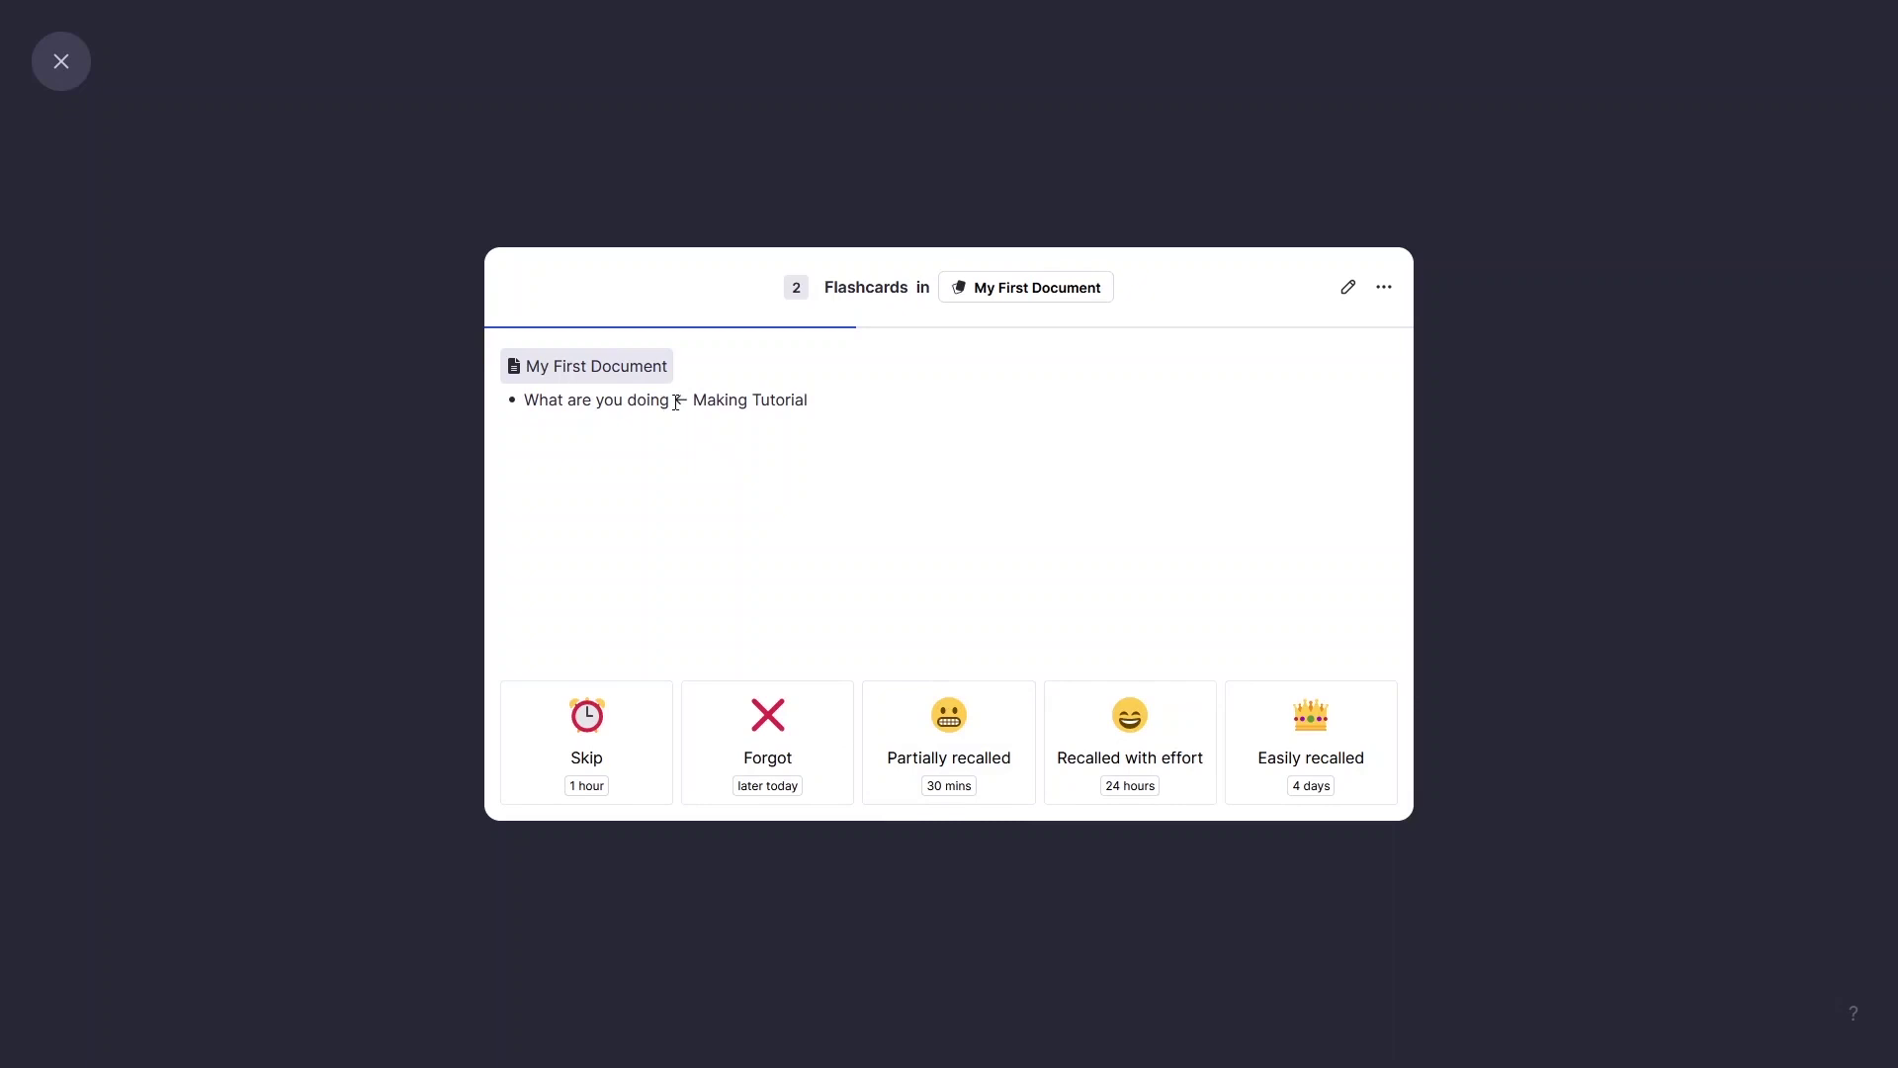
click(61, 62)
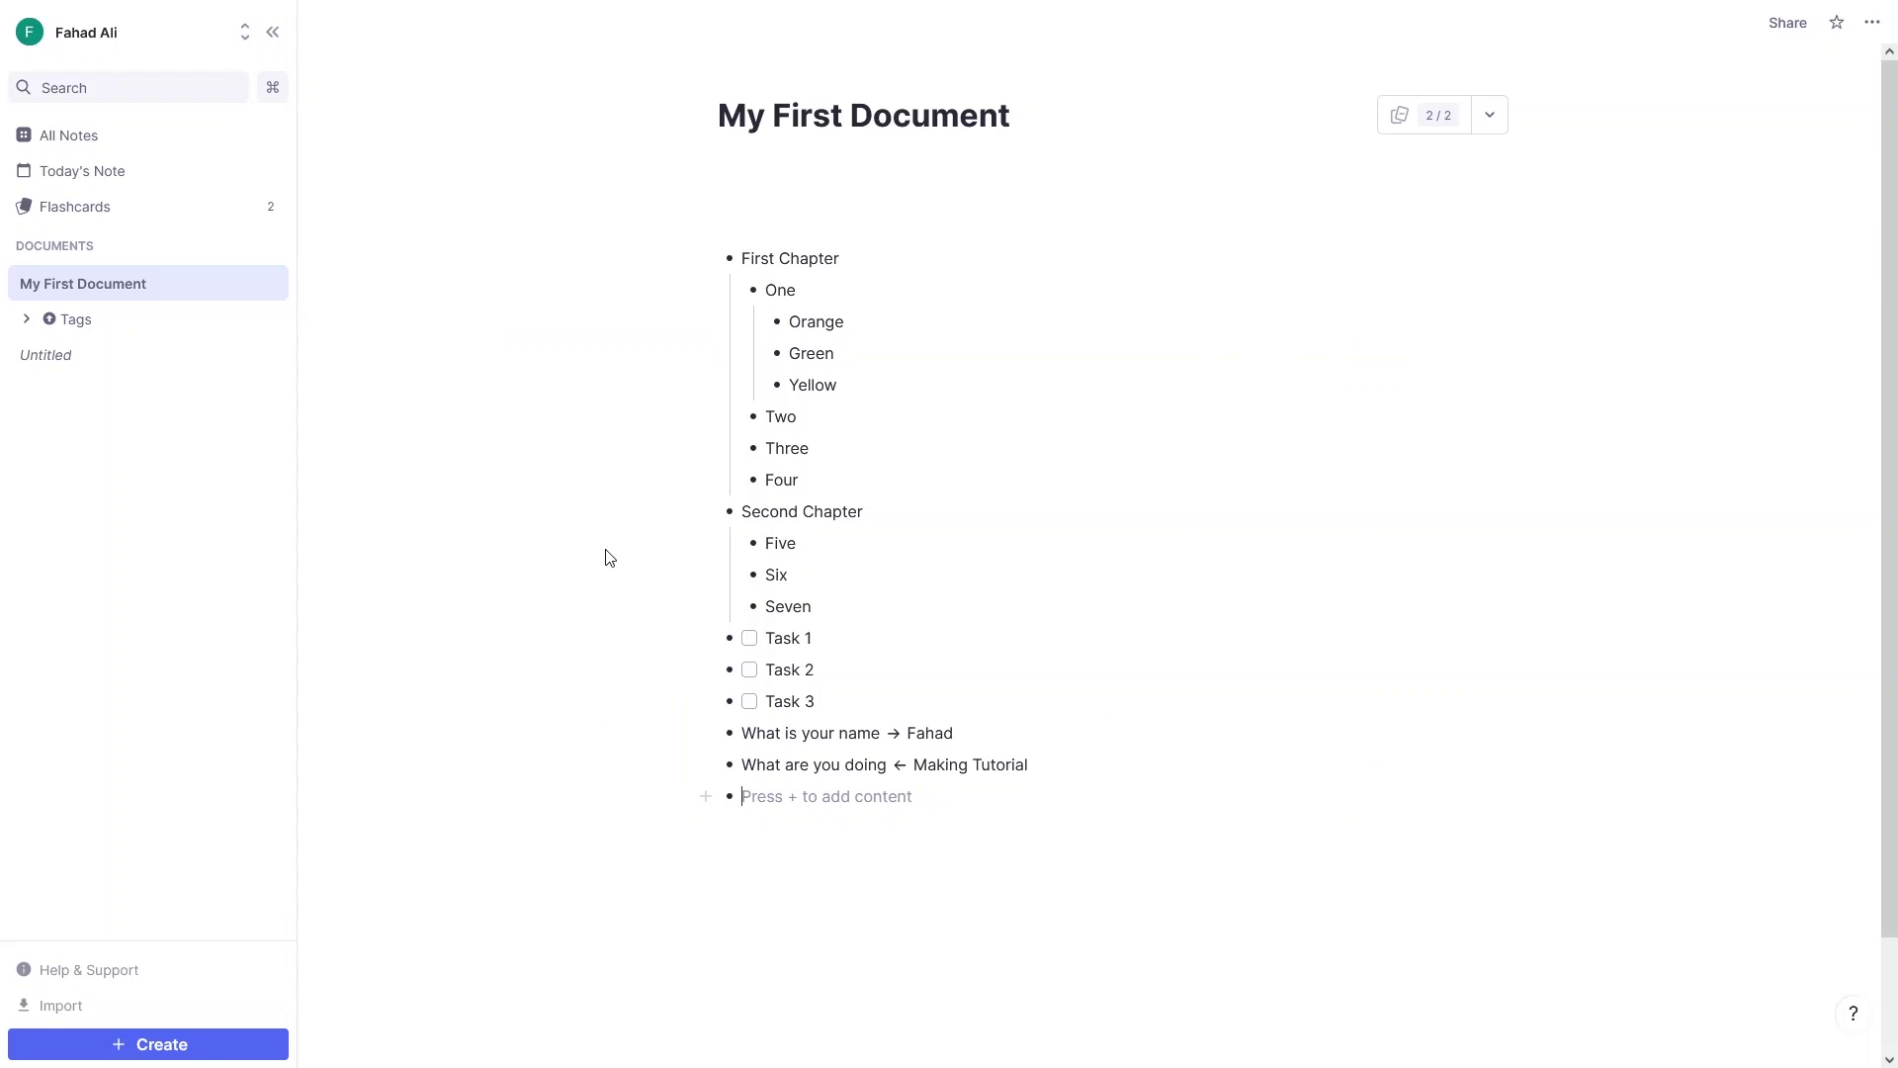
Add a two-way flashcard below the backward card with front "What do you study" and back "Computer Science"
text(What do yo)
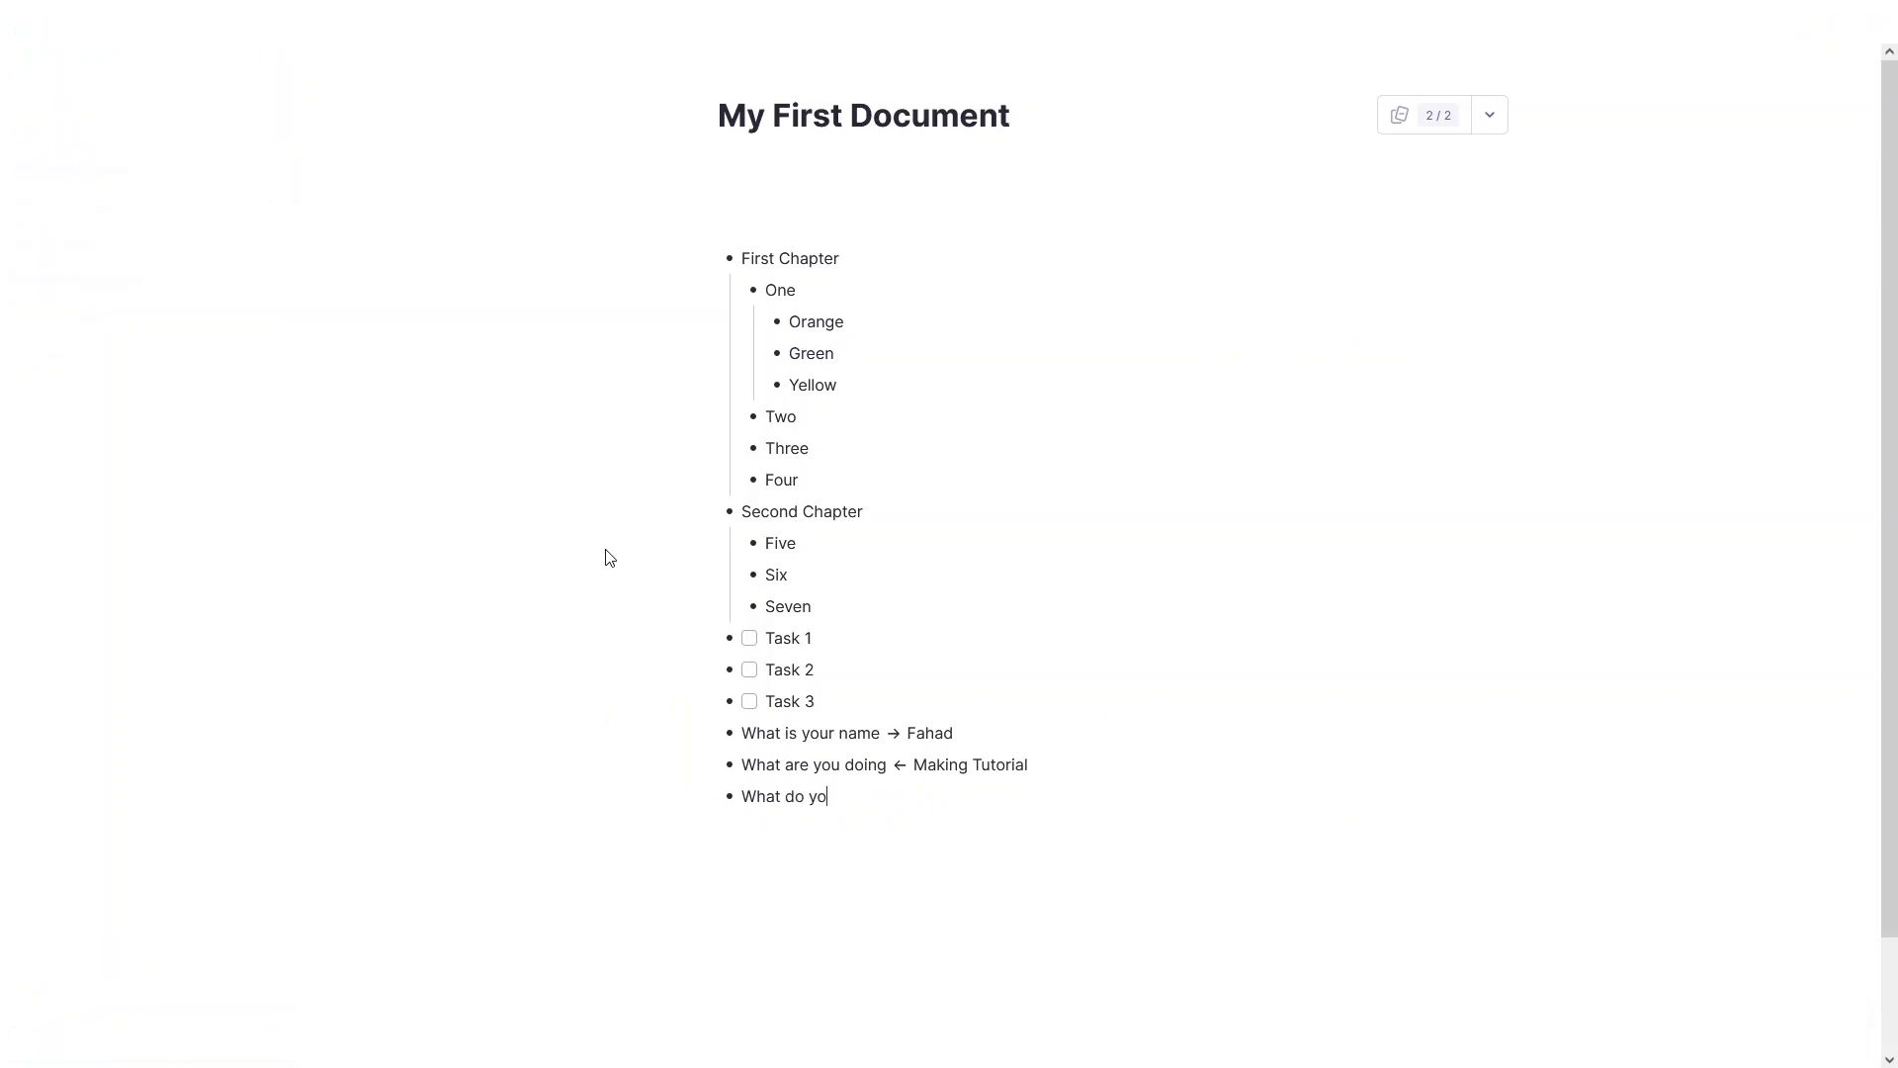
text(u study <>)
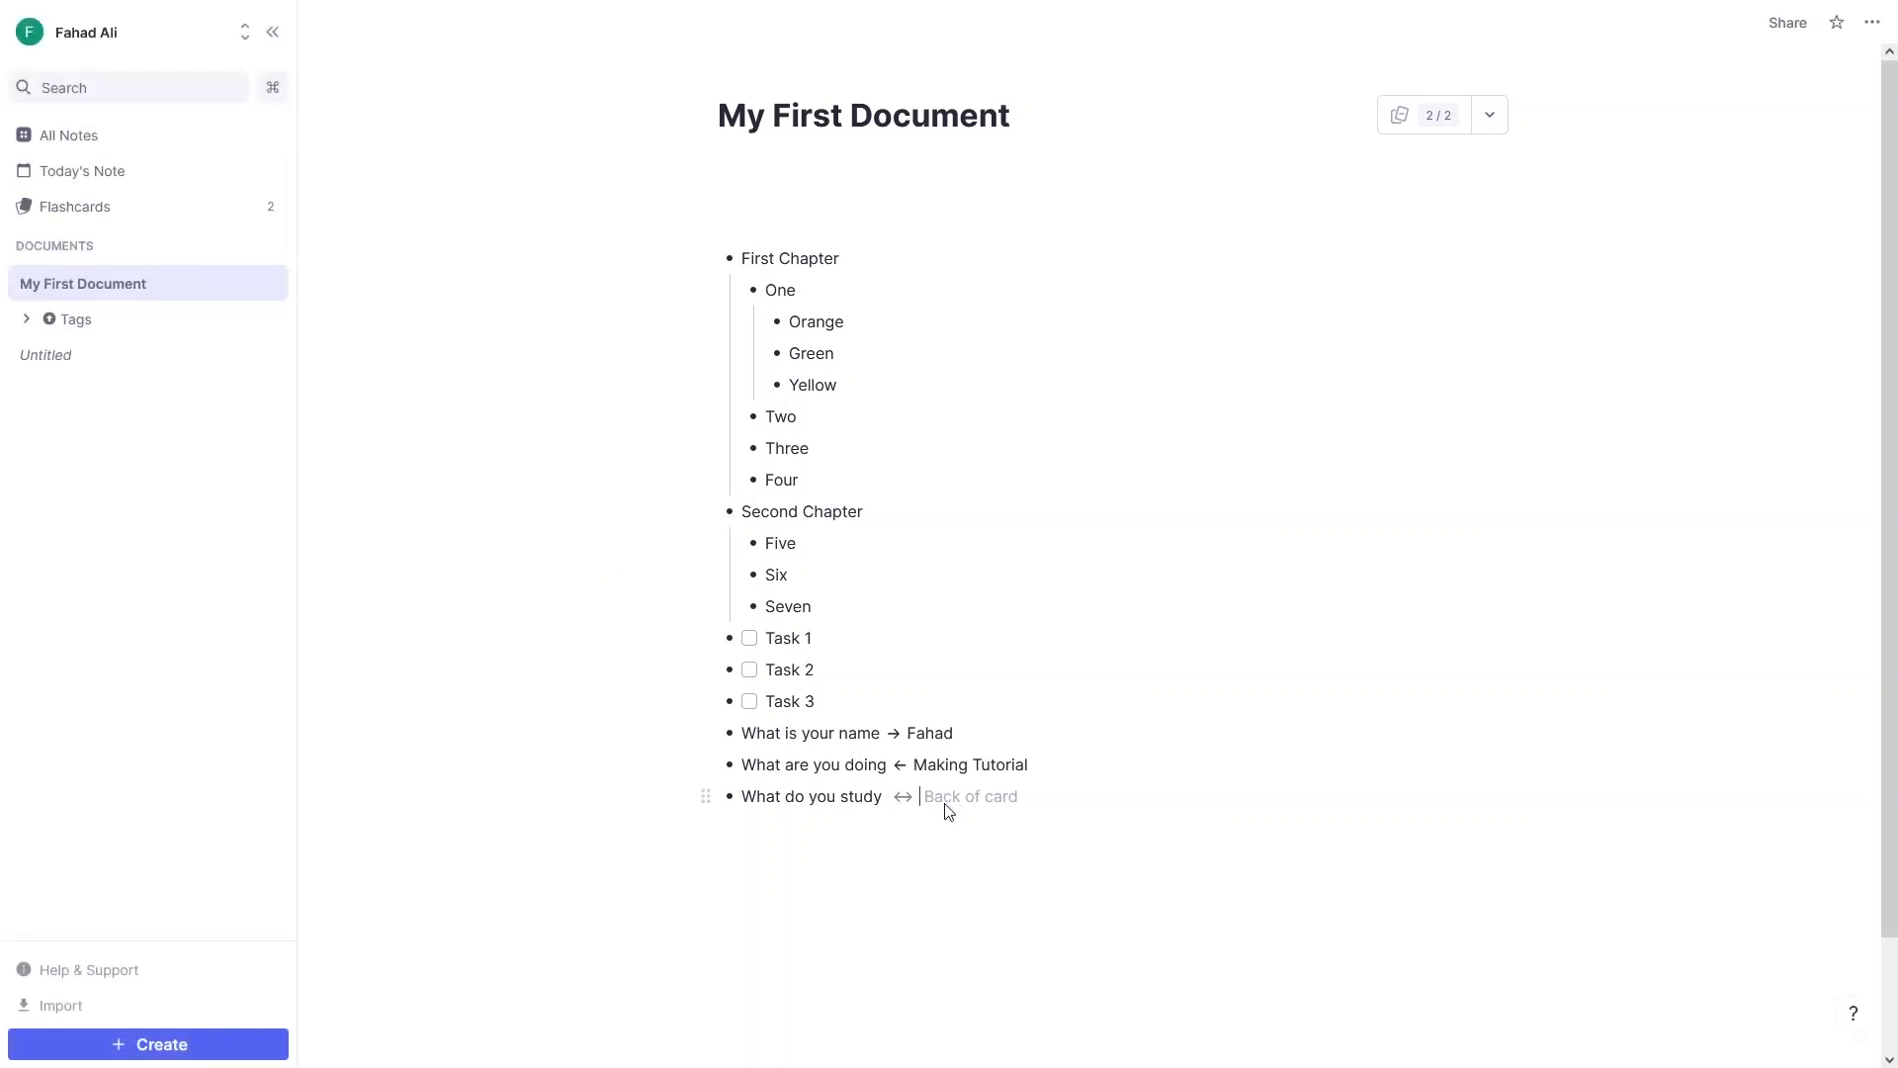
text(Compute)
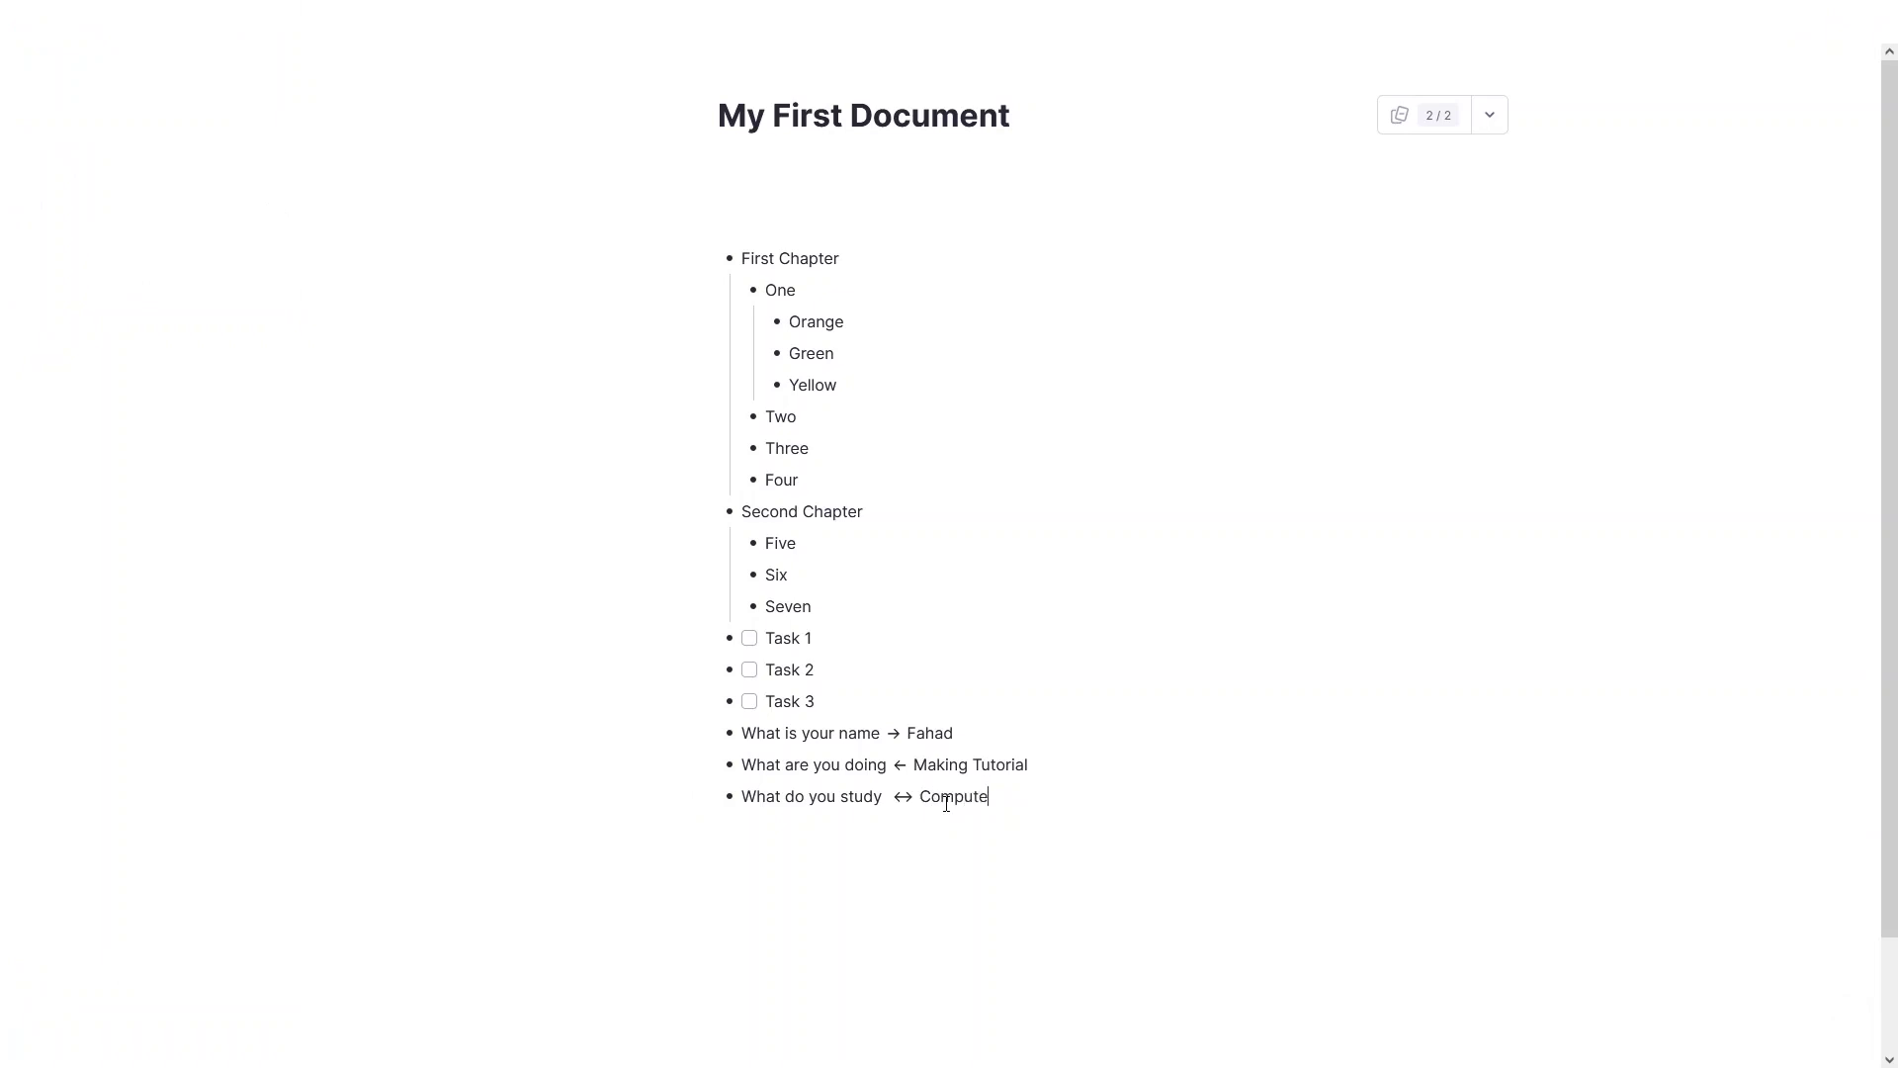
text(r Science)
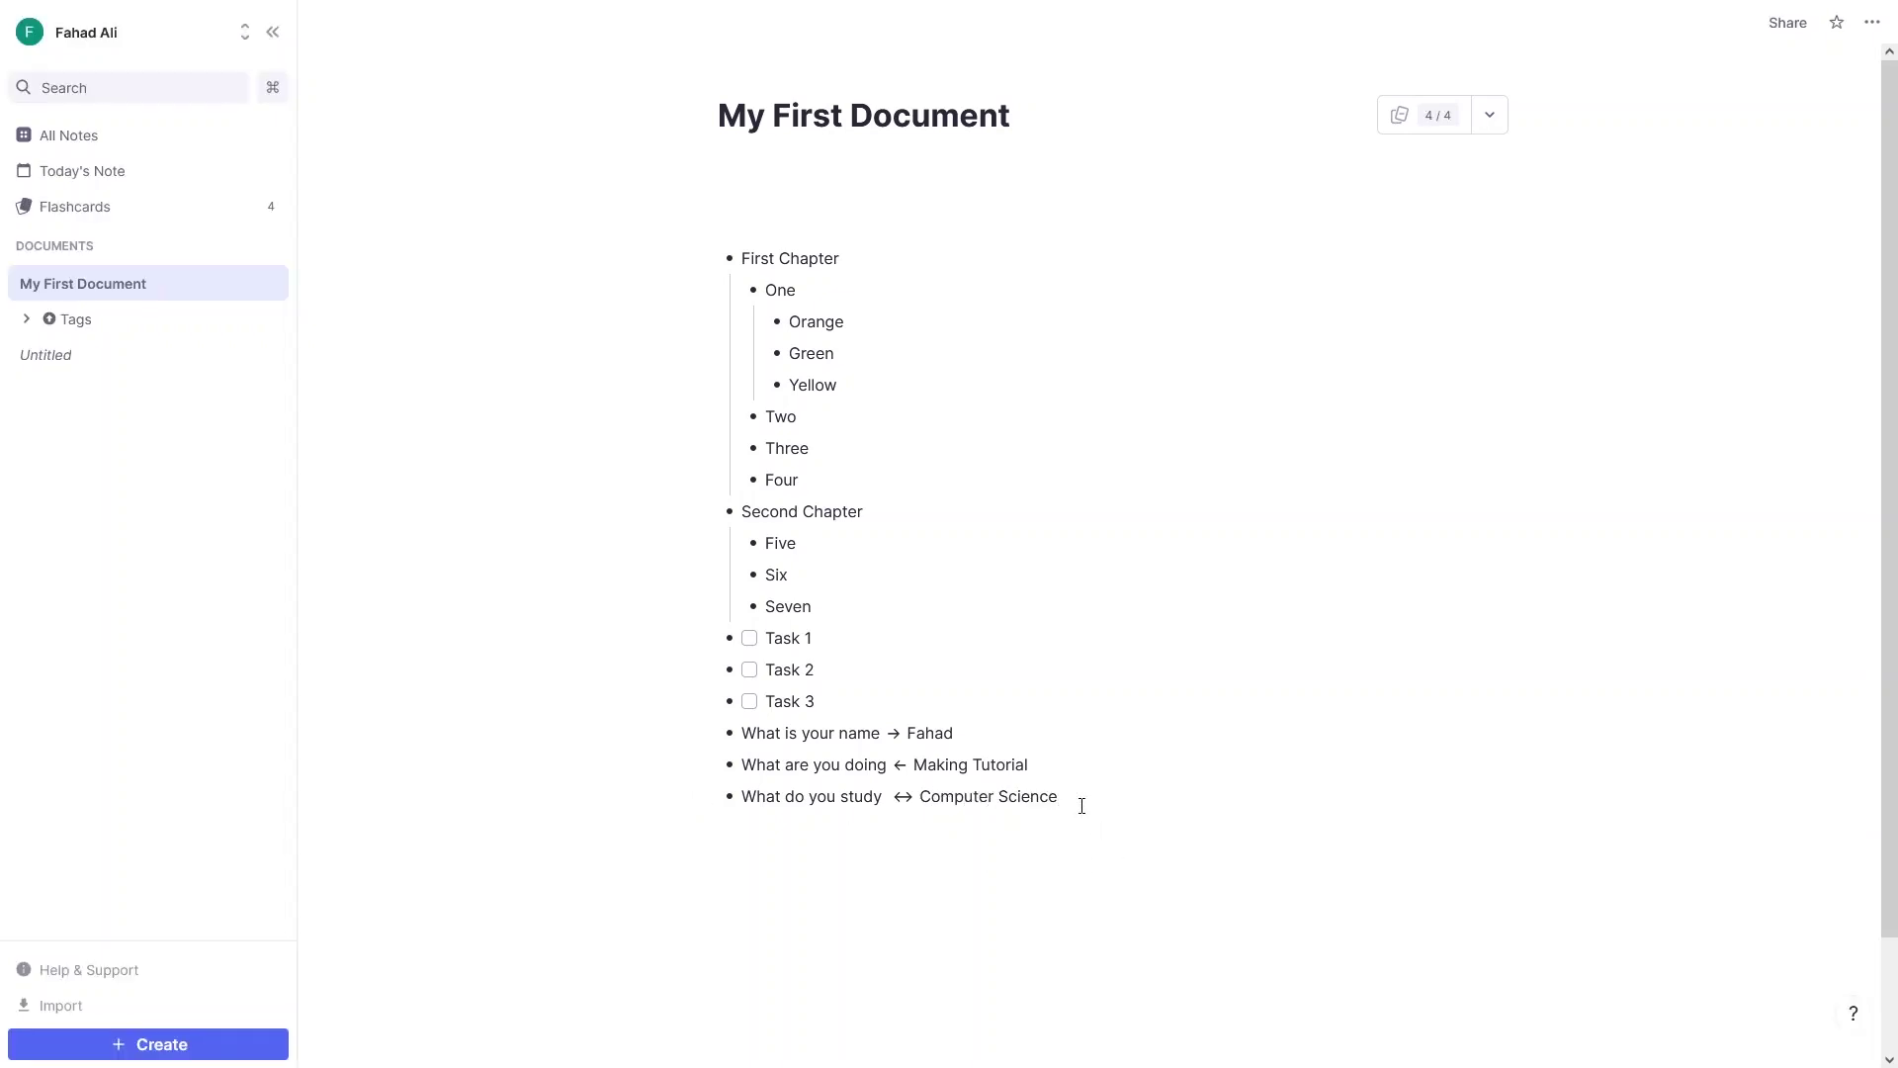
key(Return)
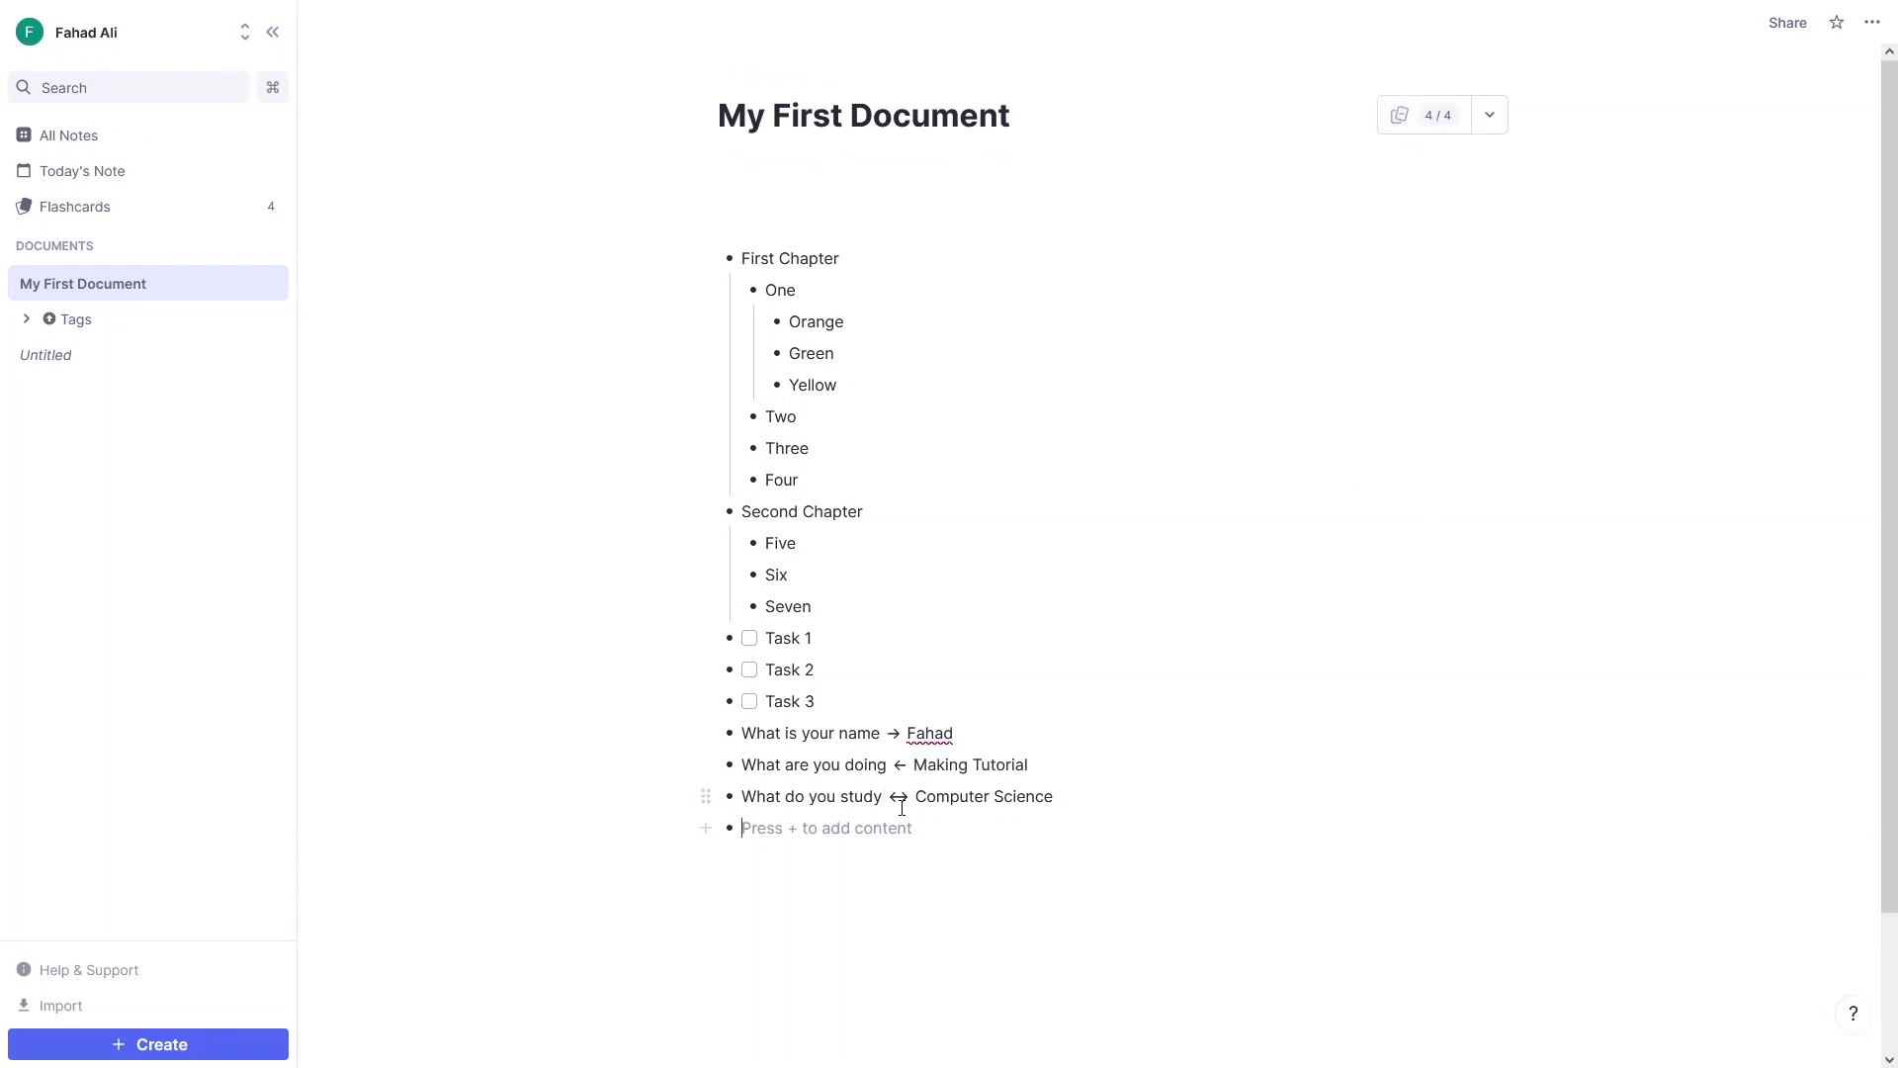
Practise the two-way card from its "Computer Science" side, reveal the hidden question, and exit without rating it
click(1395, 136)
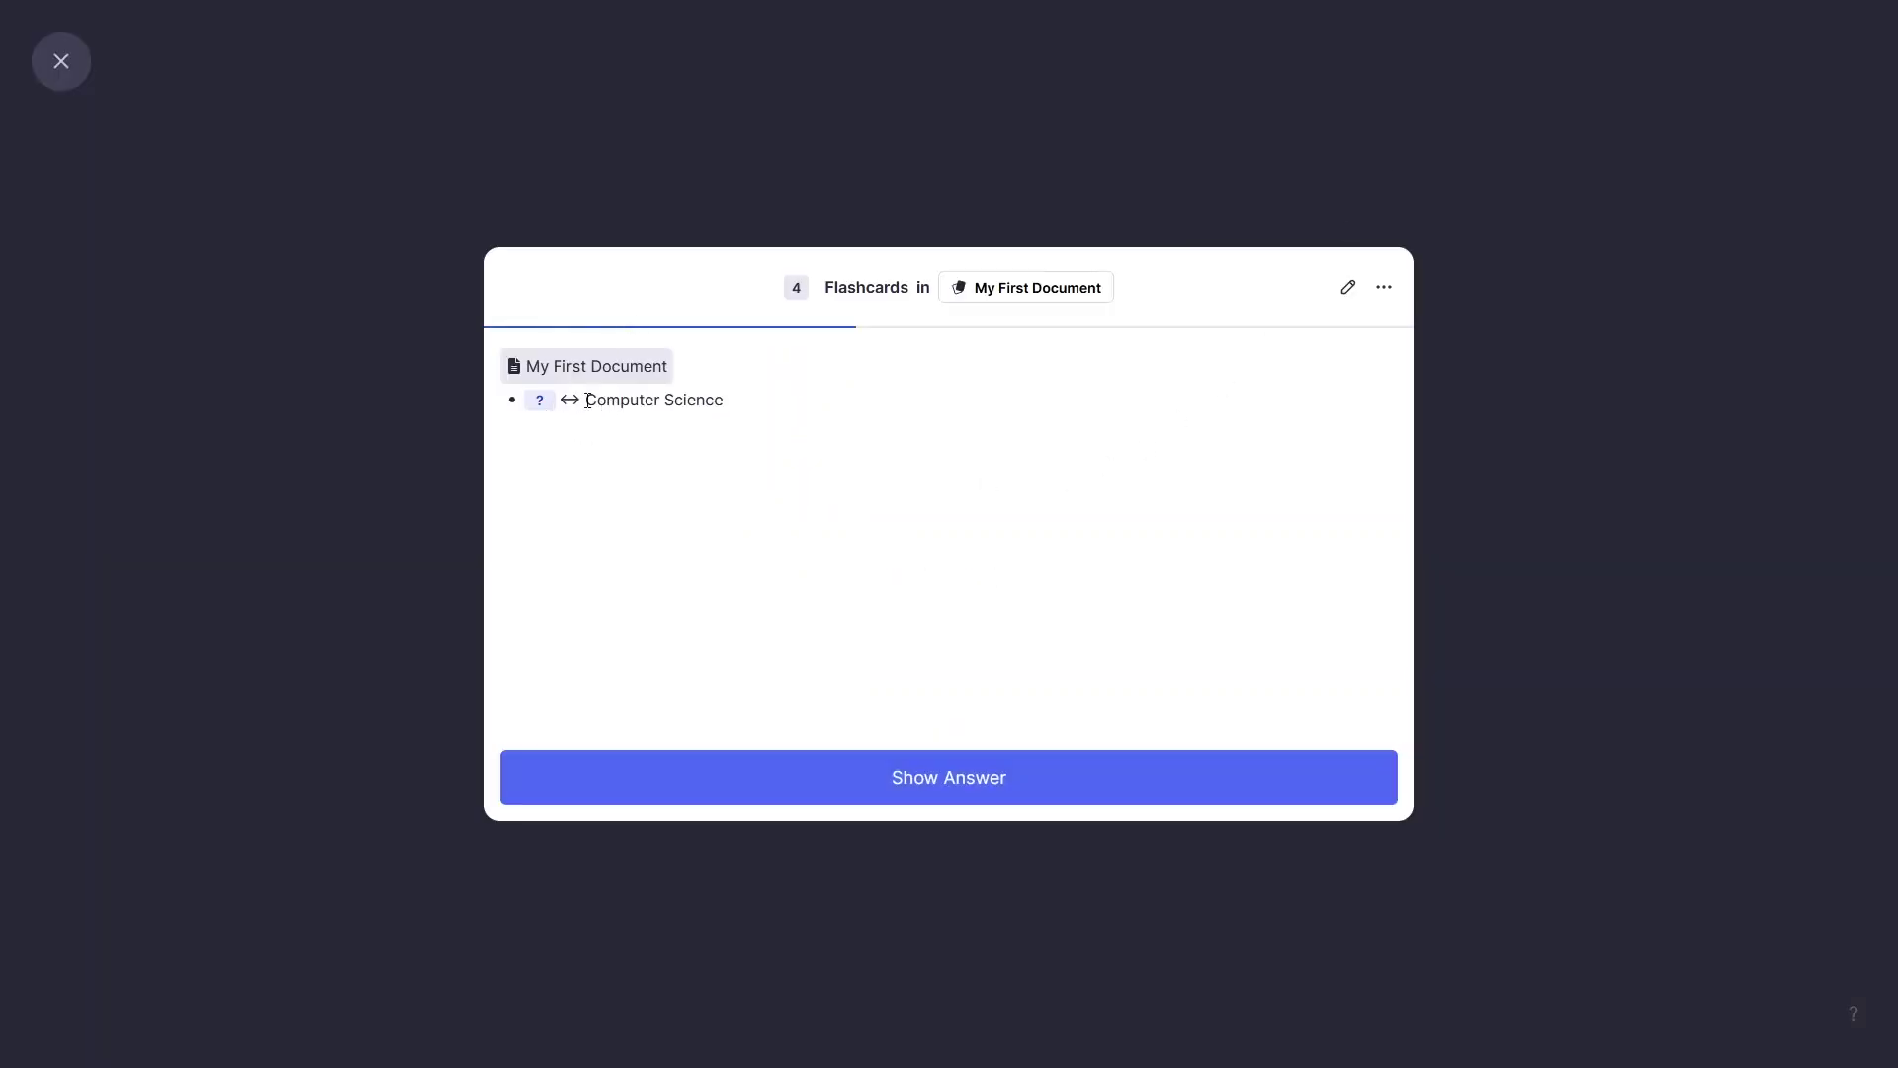
drag(585, 400, 767, 410)
click(784, 410)
click(886, 788)
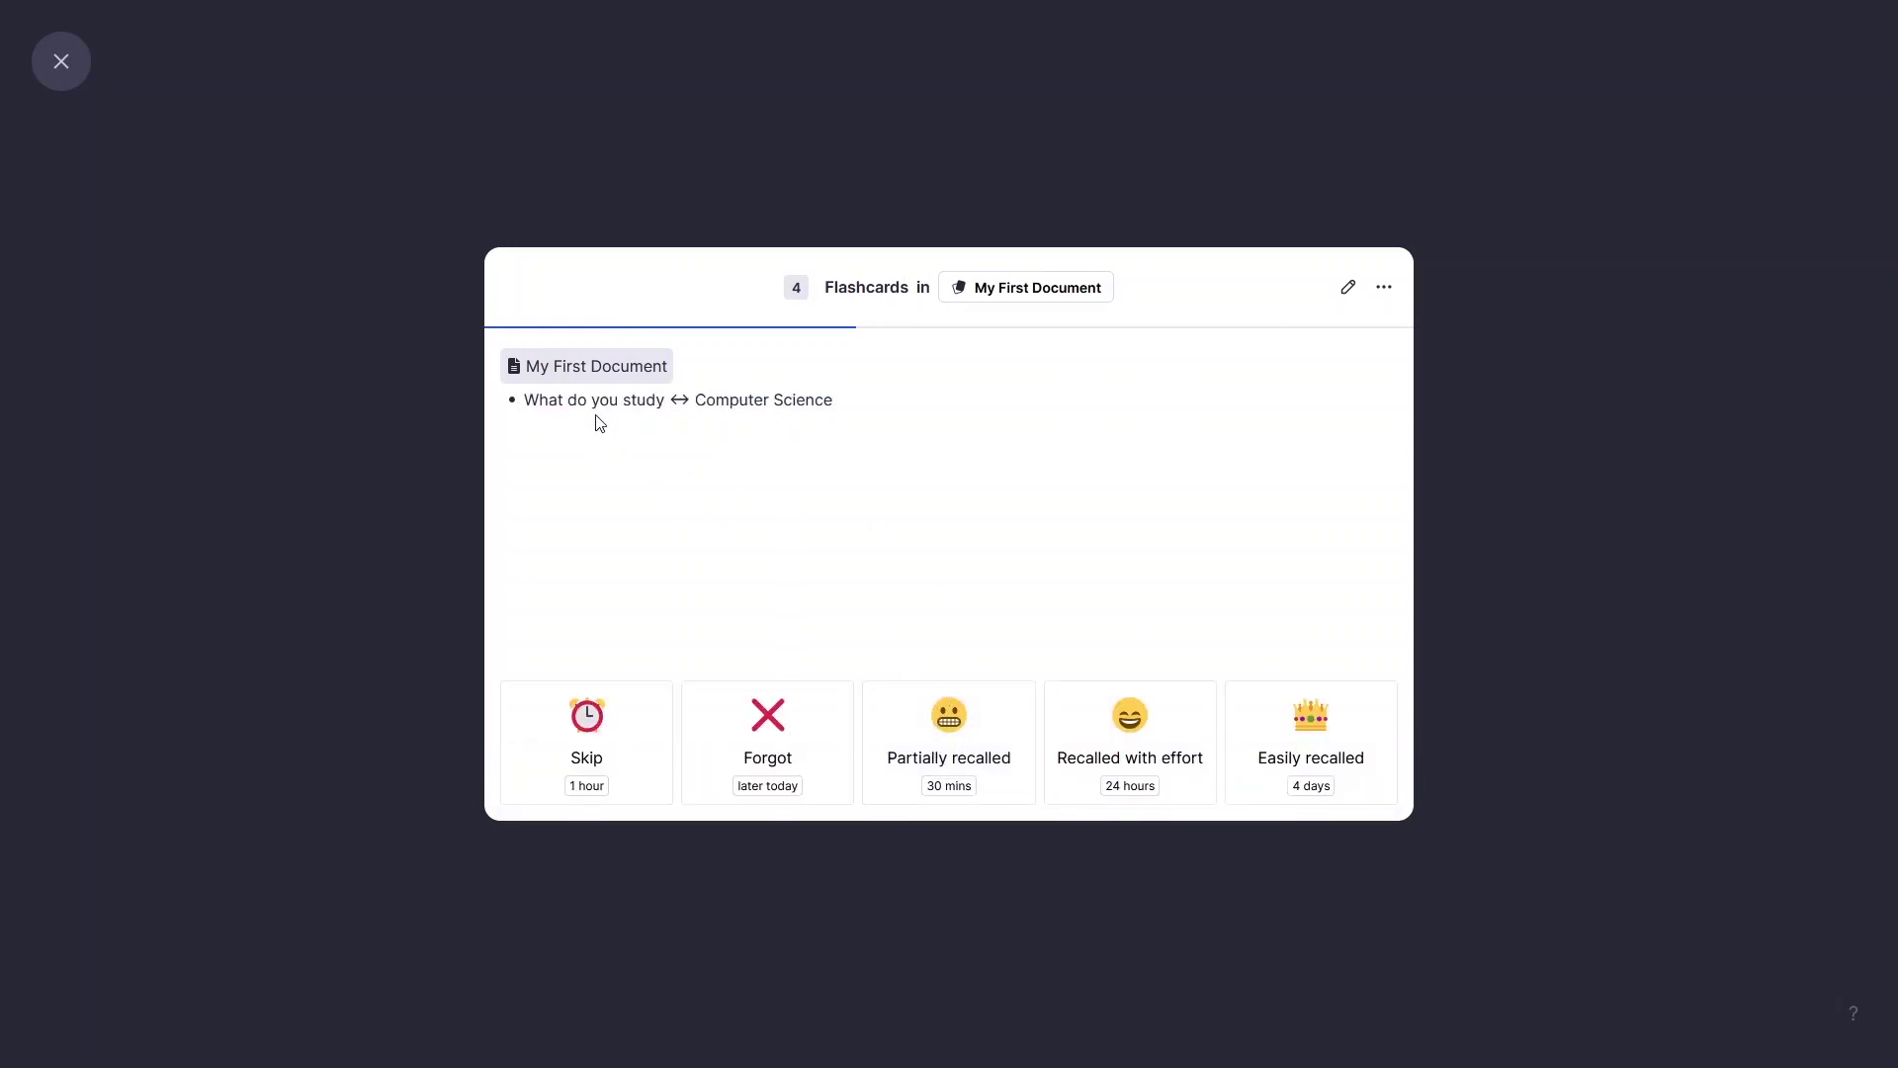
click(70, 69)
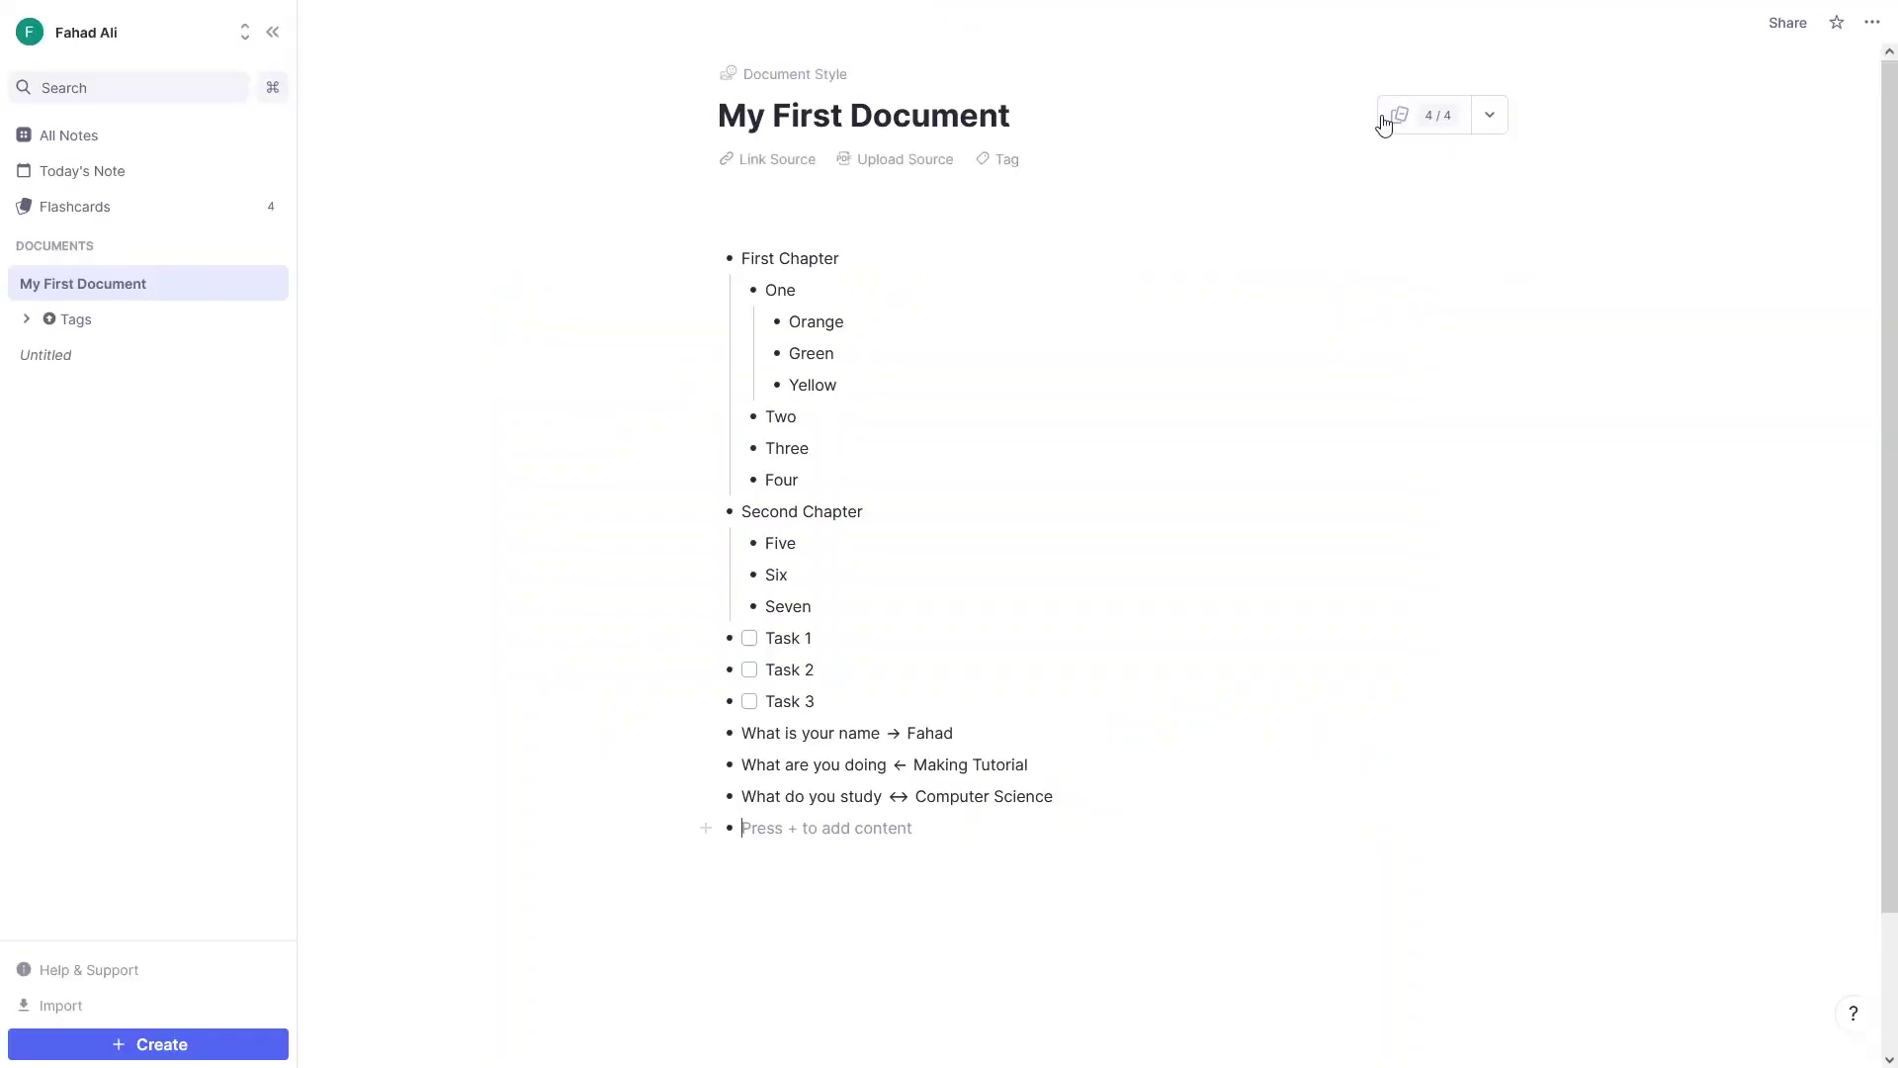
Reopen flashcard practice to examine the two-way card from its "What do you study" side, and exit
click(1394, 118)
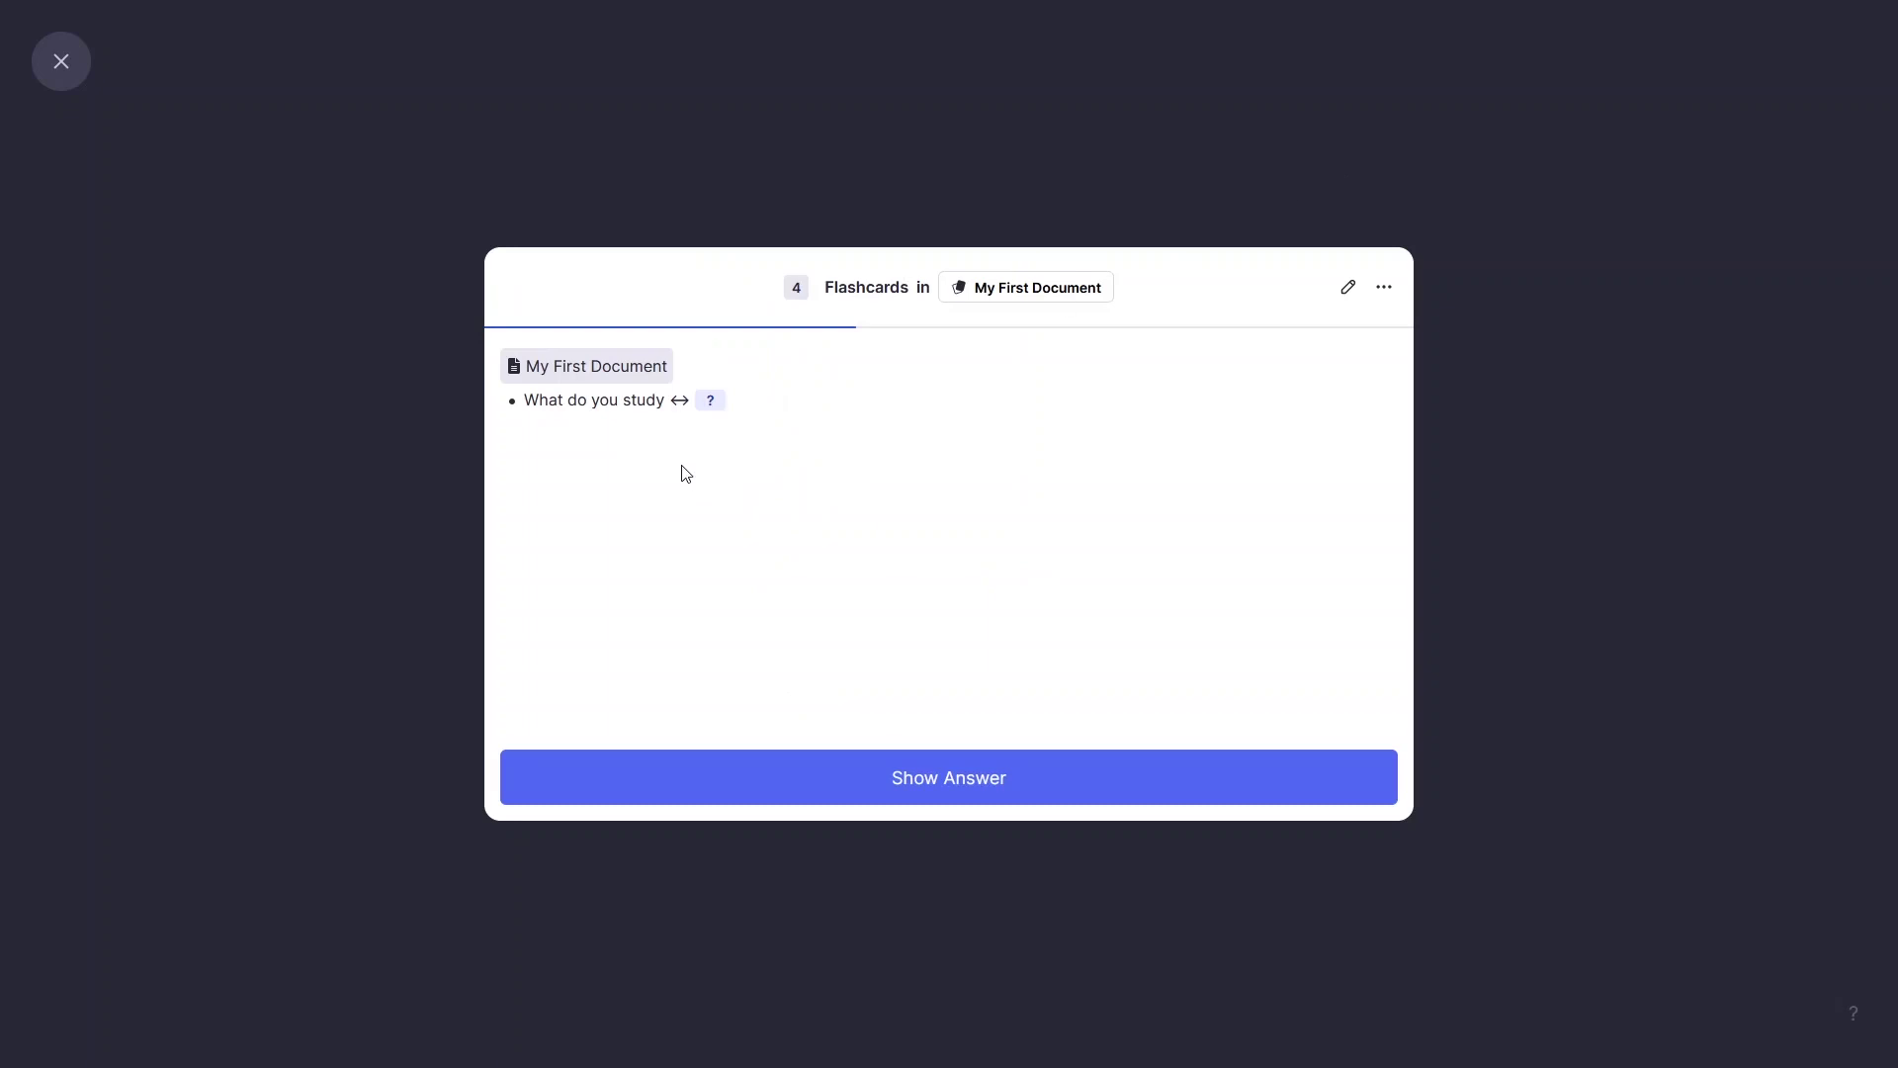
drag(524, 408, 709, 401)
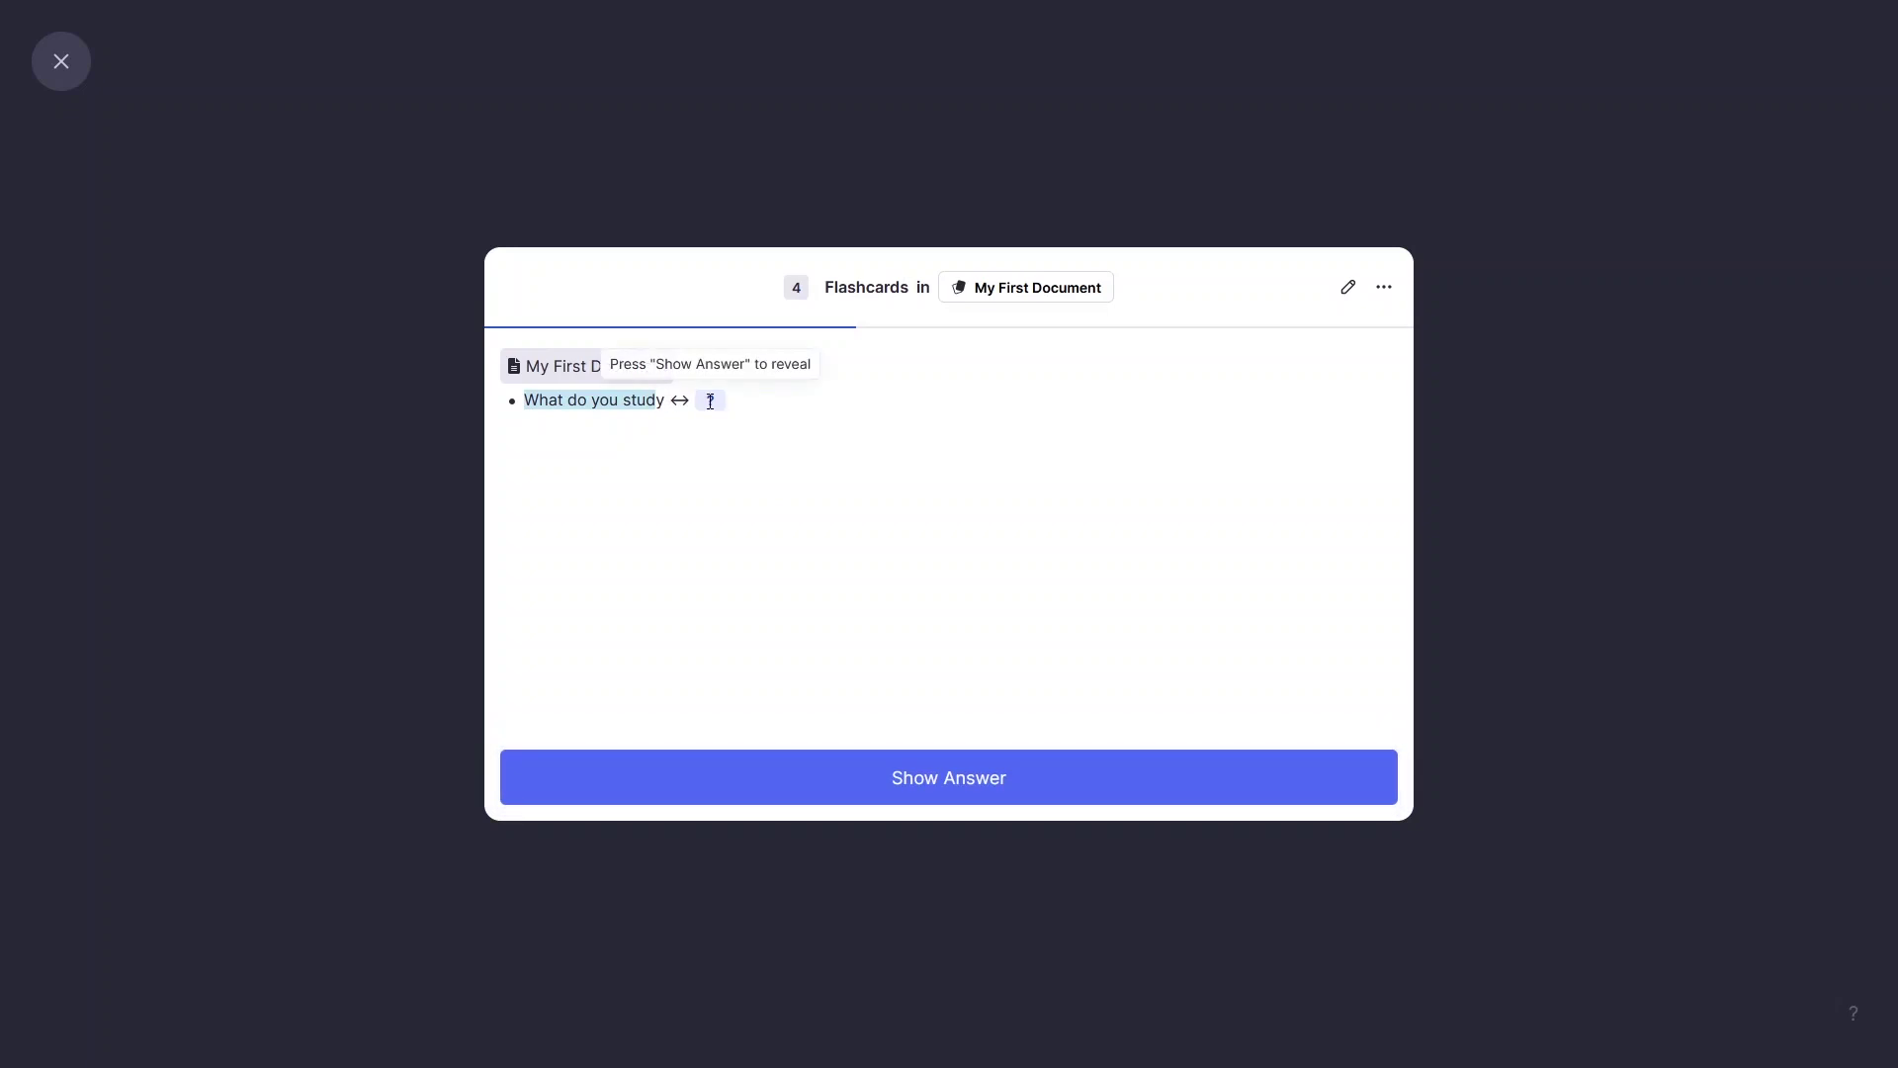
key(Escape)
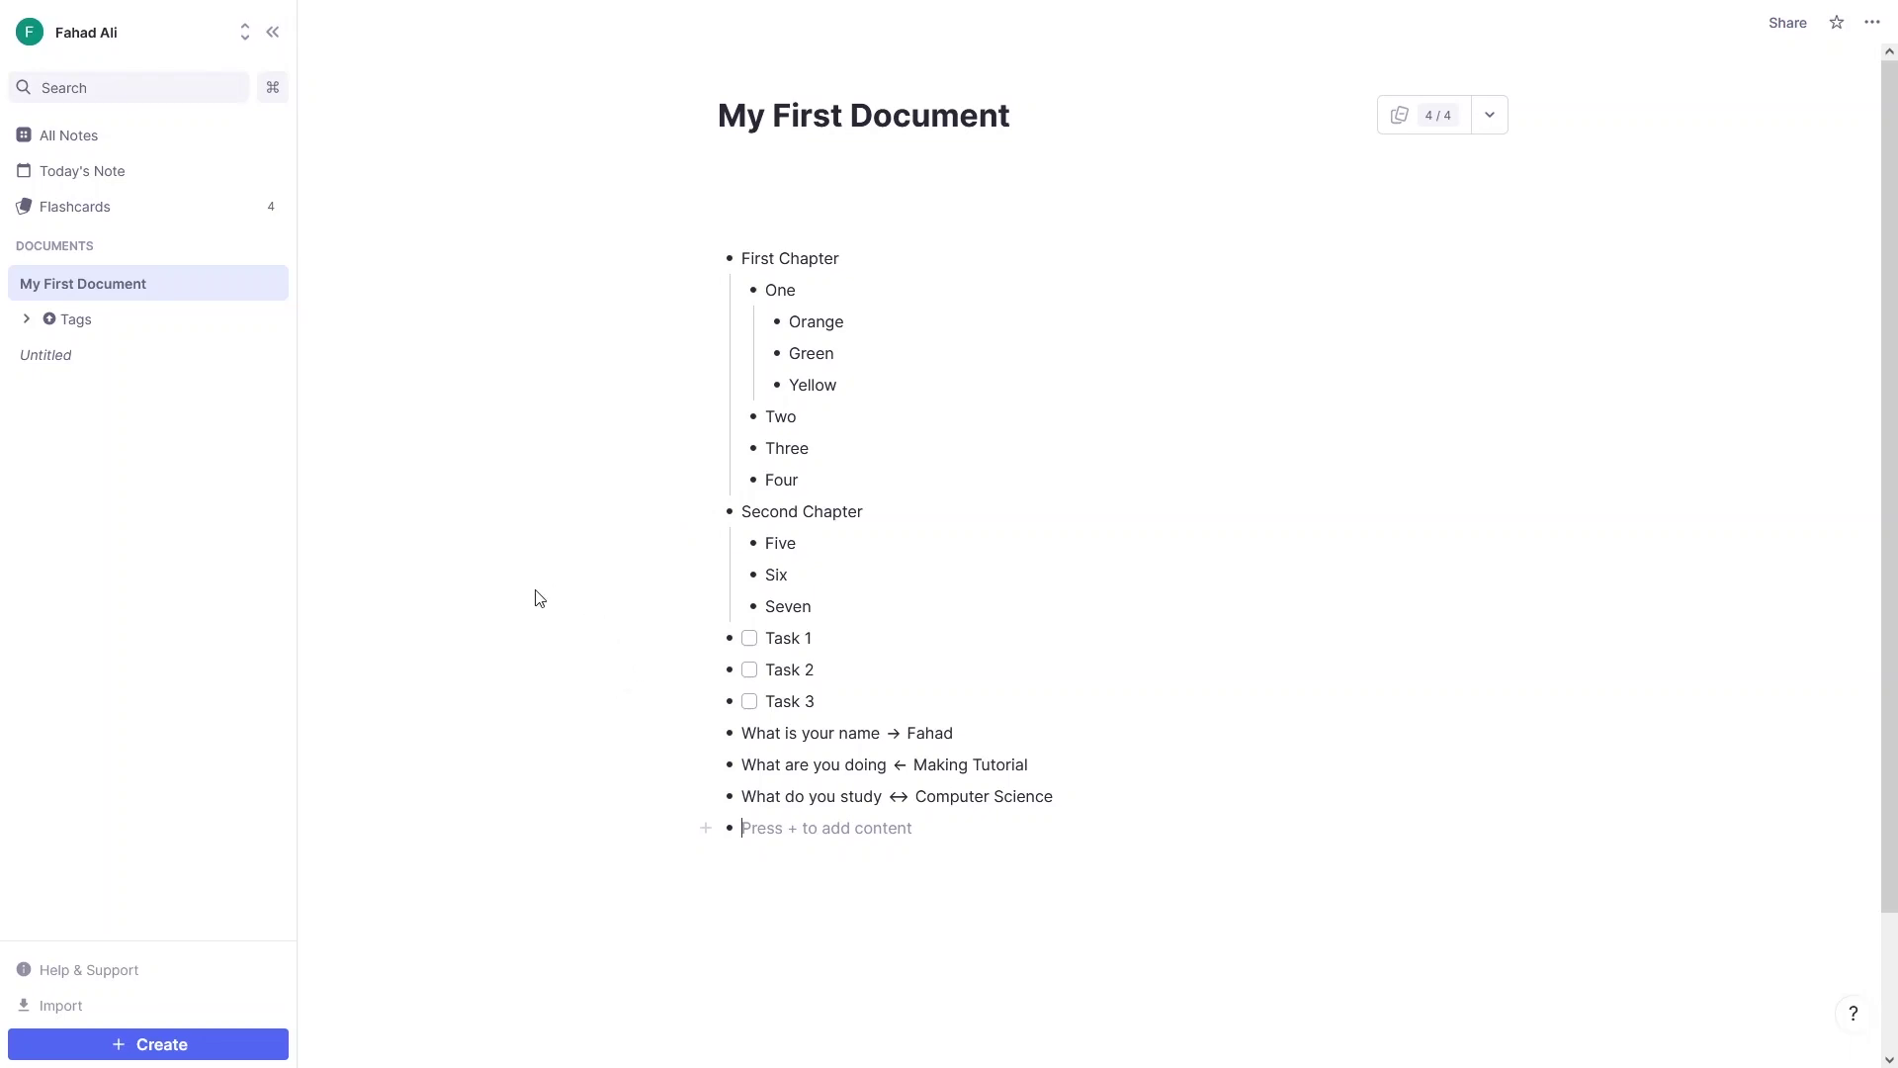
Create a folder named "New Folder" and add an untitled document inside it
click(195, 1050)
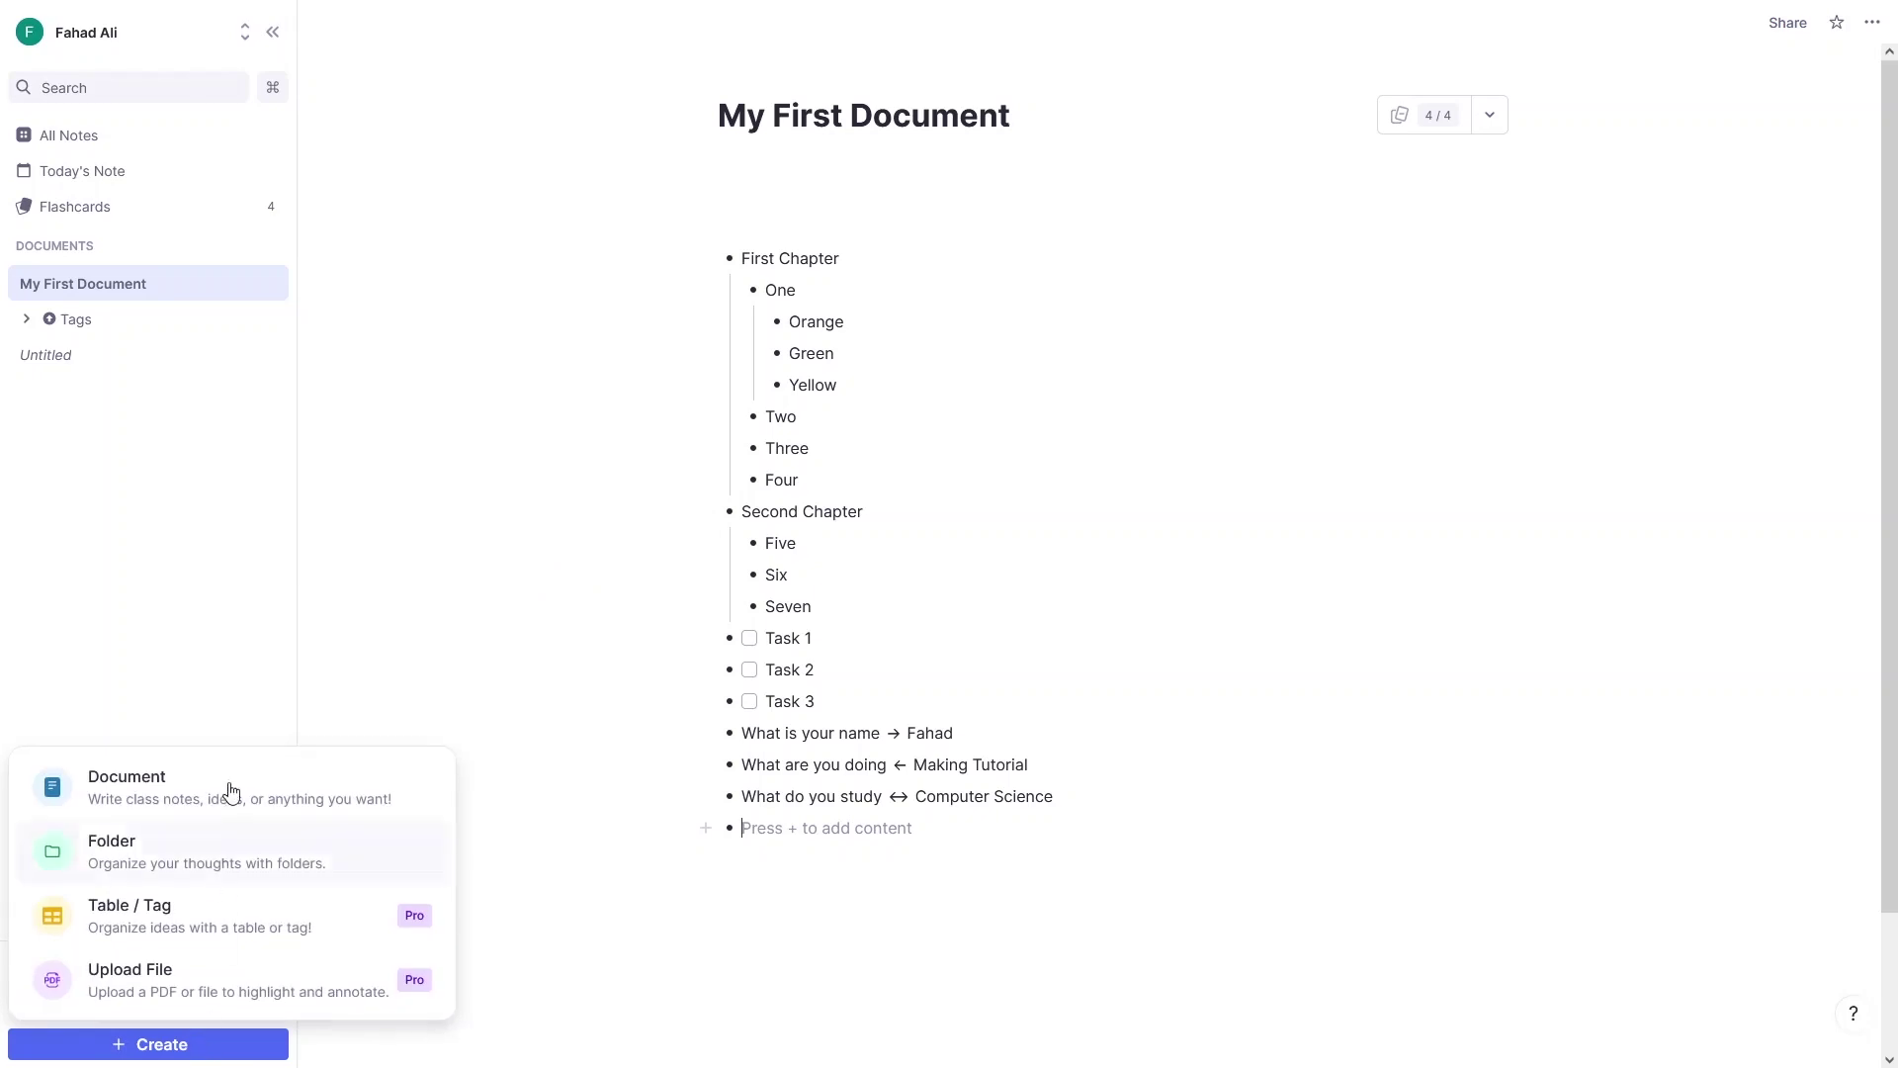
click(171, 856)
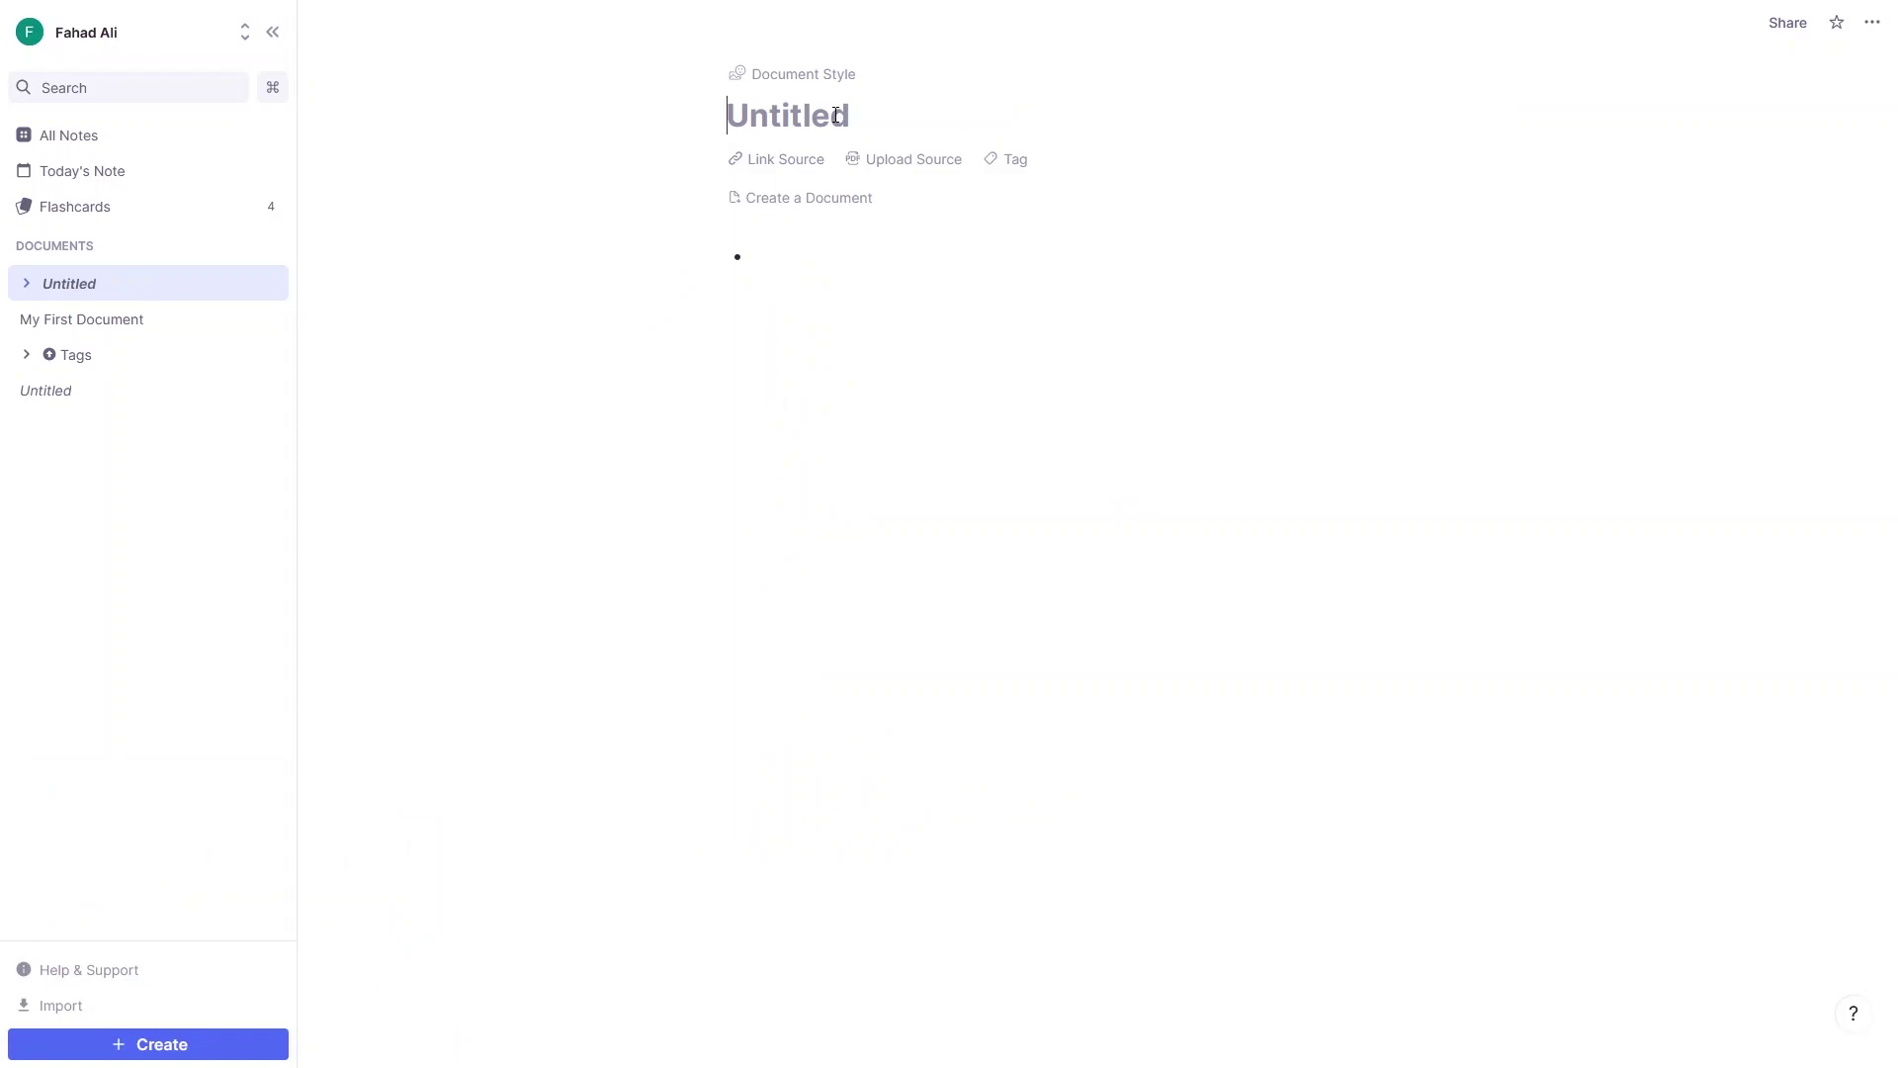
text(New Folder)
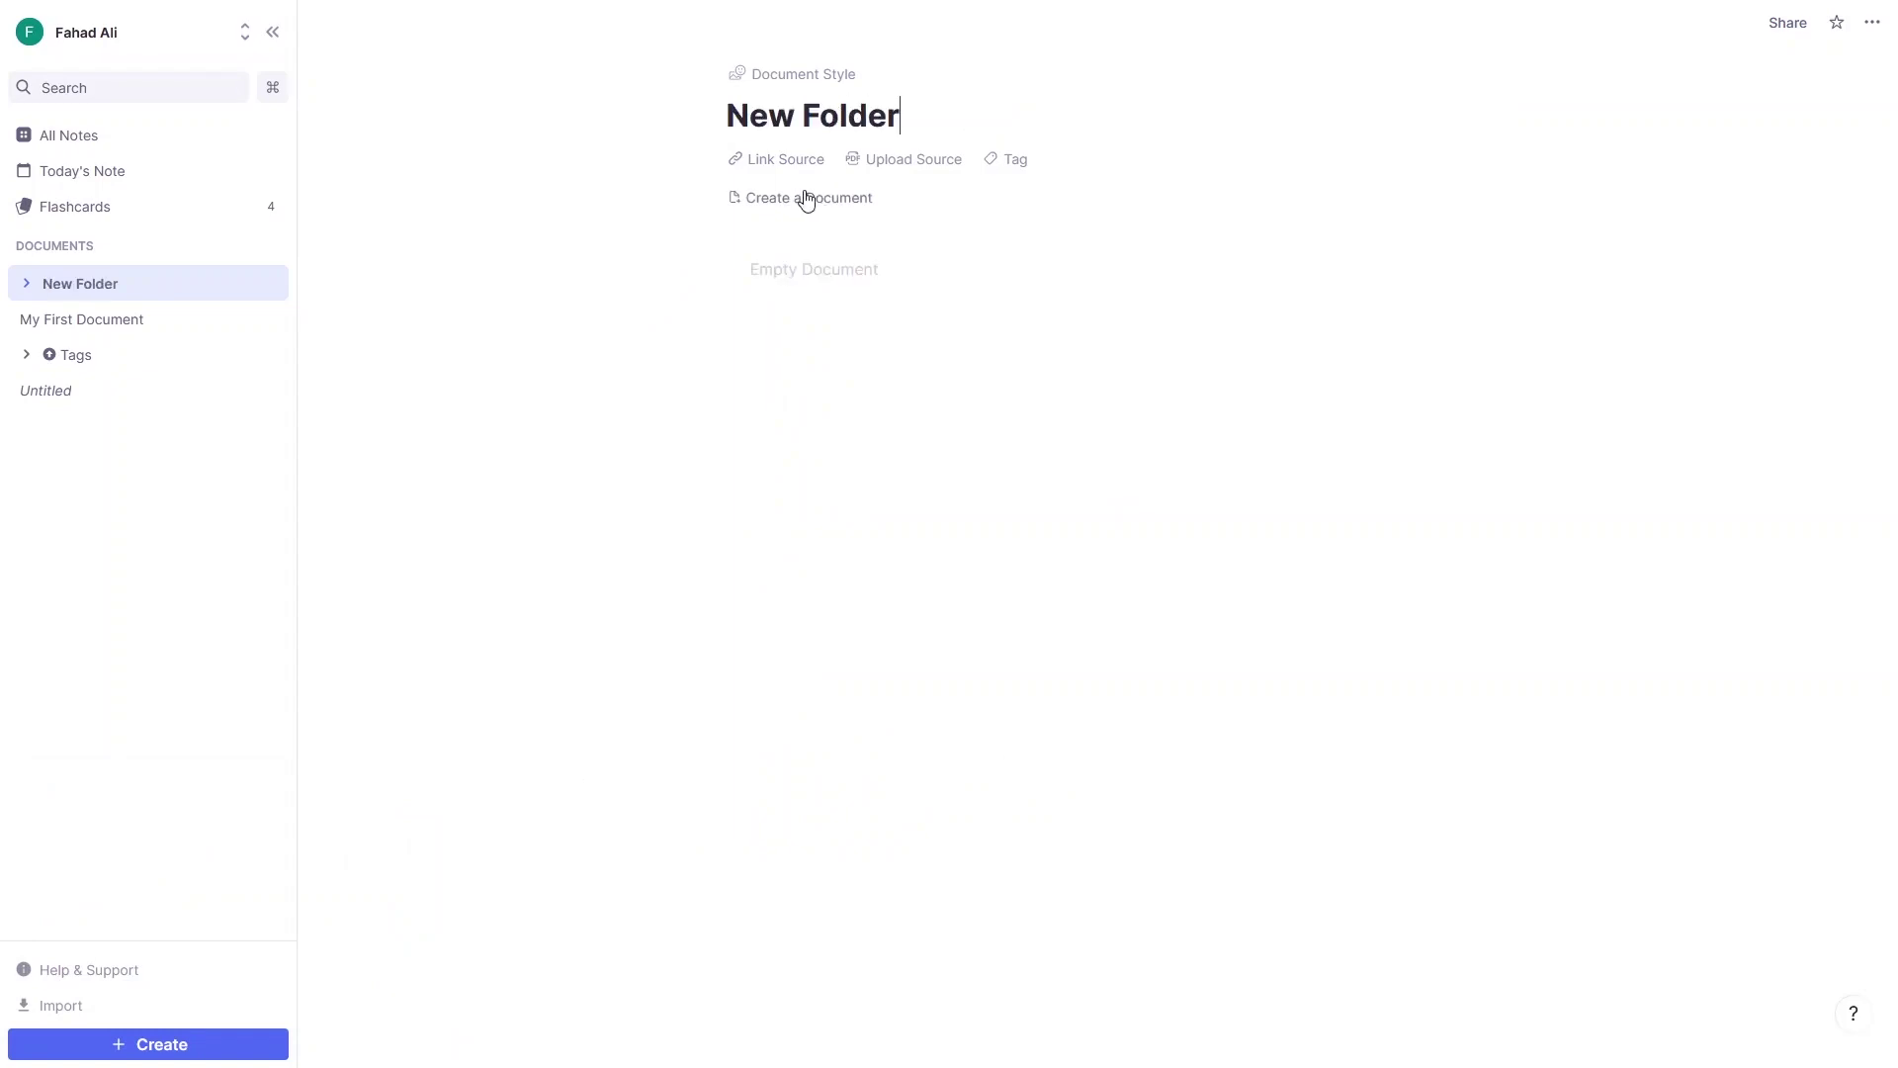
click(807, 197)
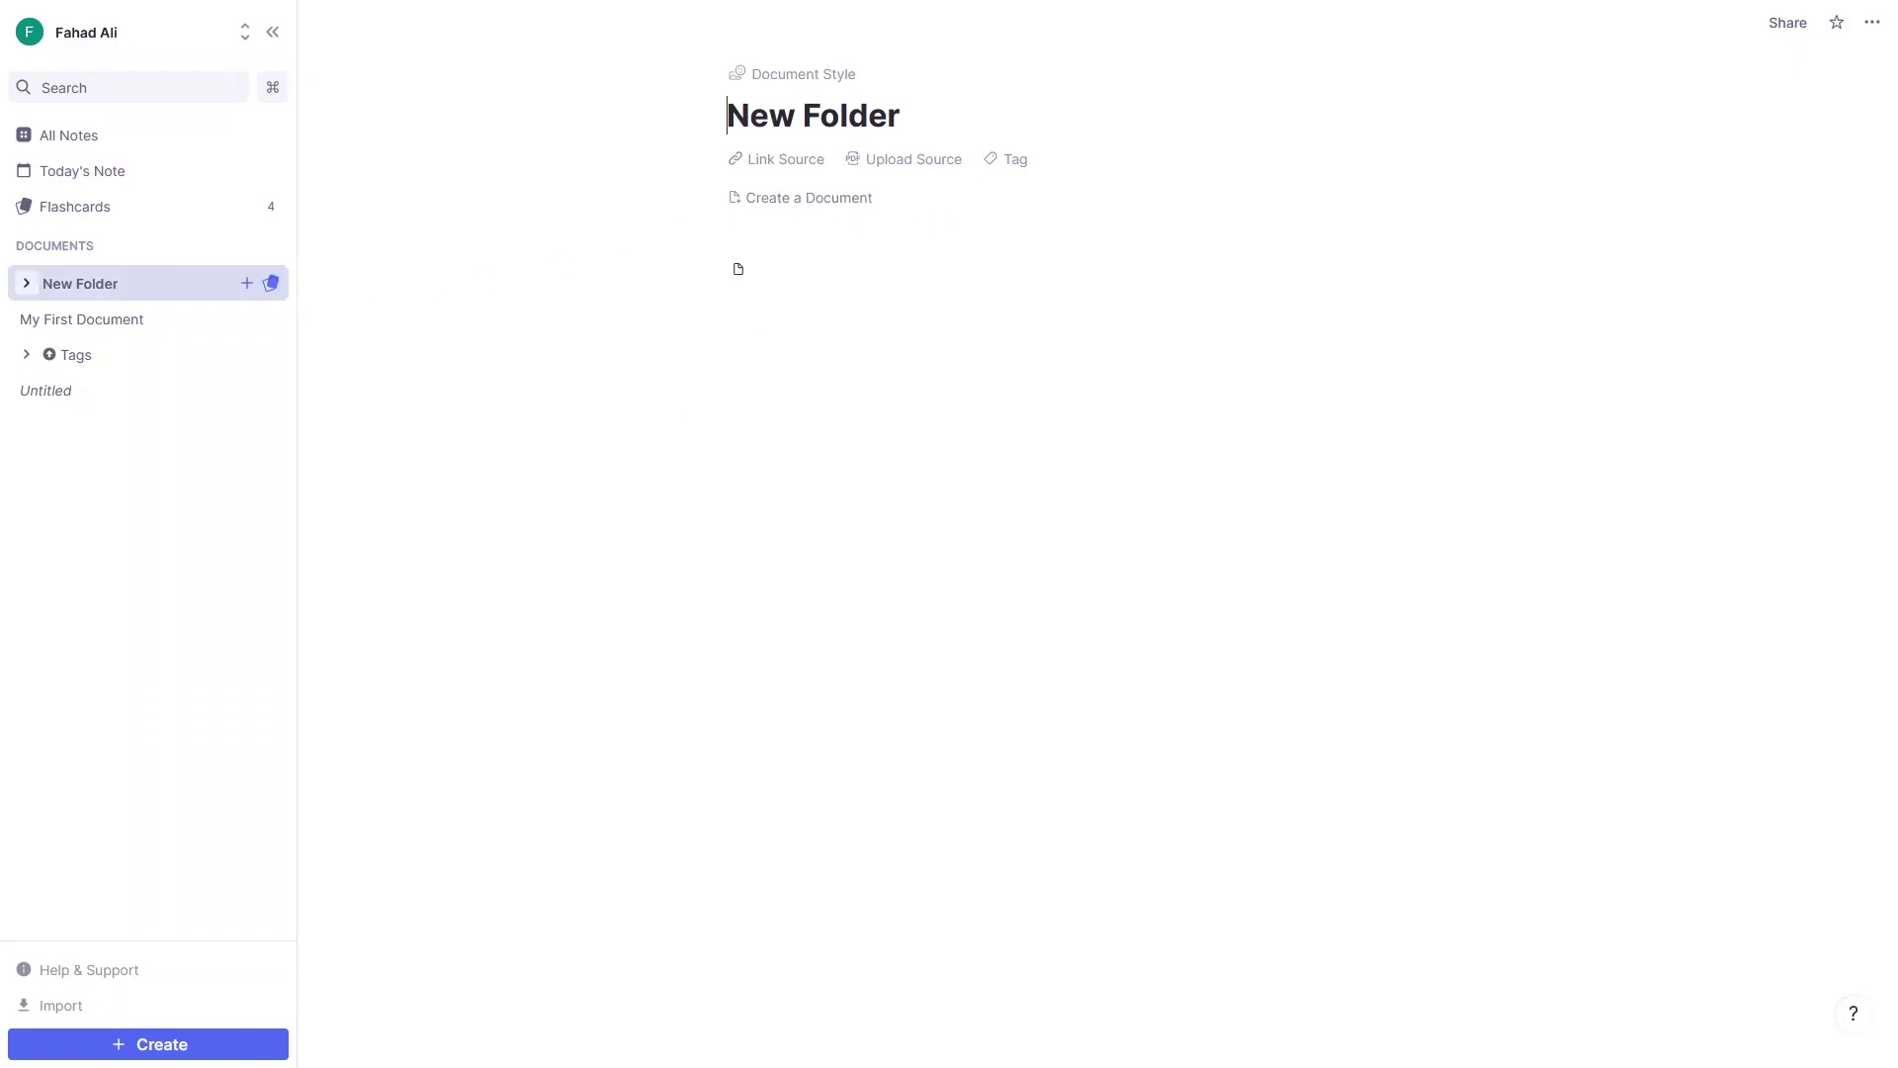
Move My First Document into the untitled document inside New Folder and expand that item in the folder page
click(24, 286)
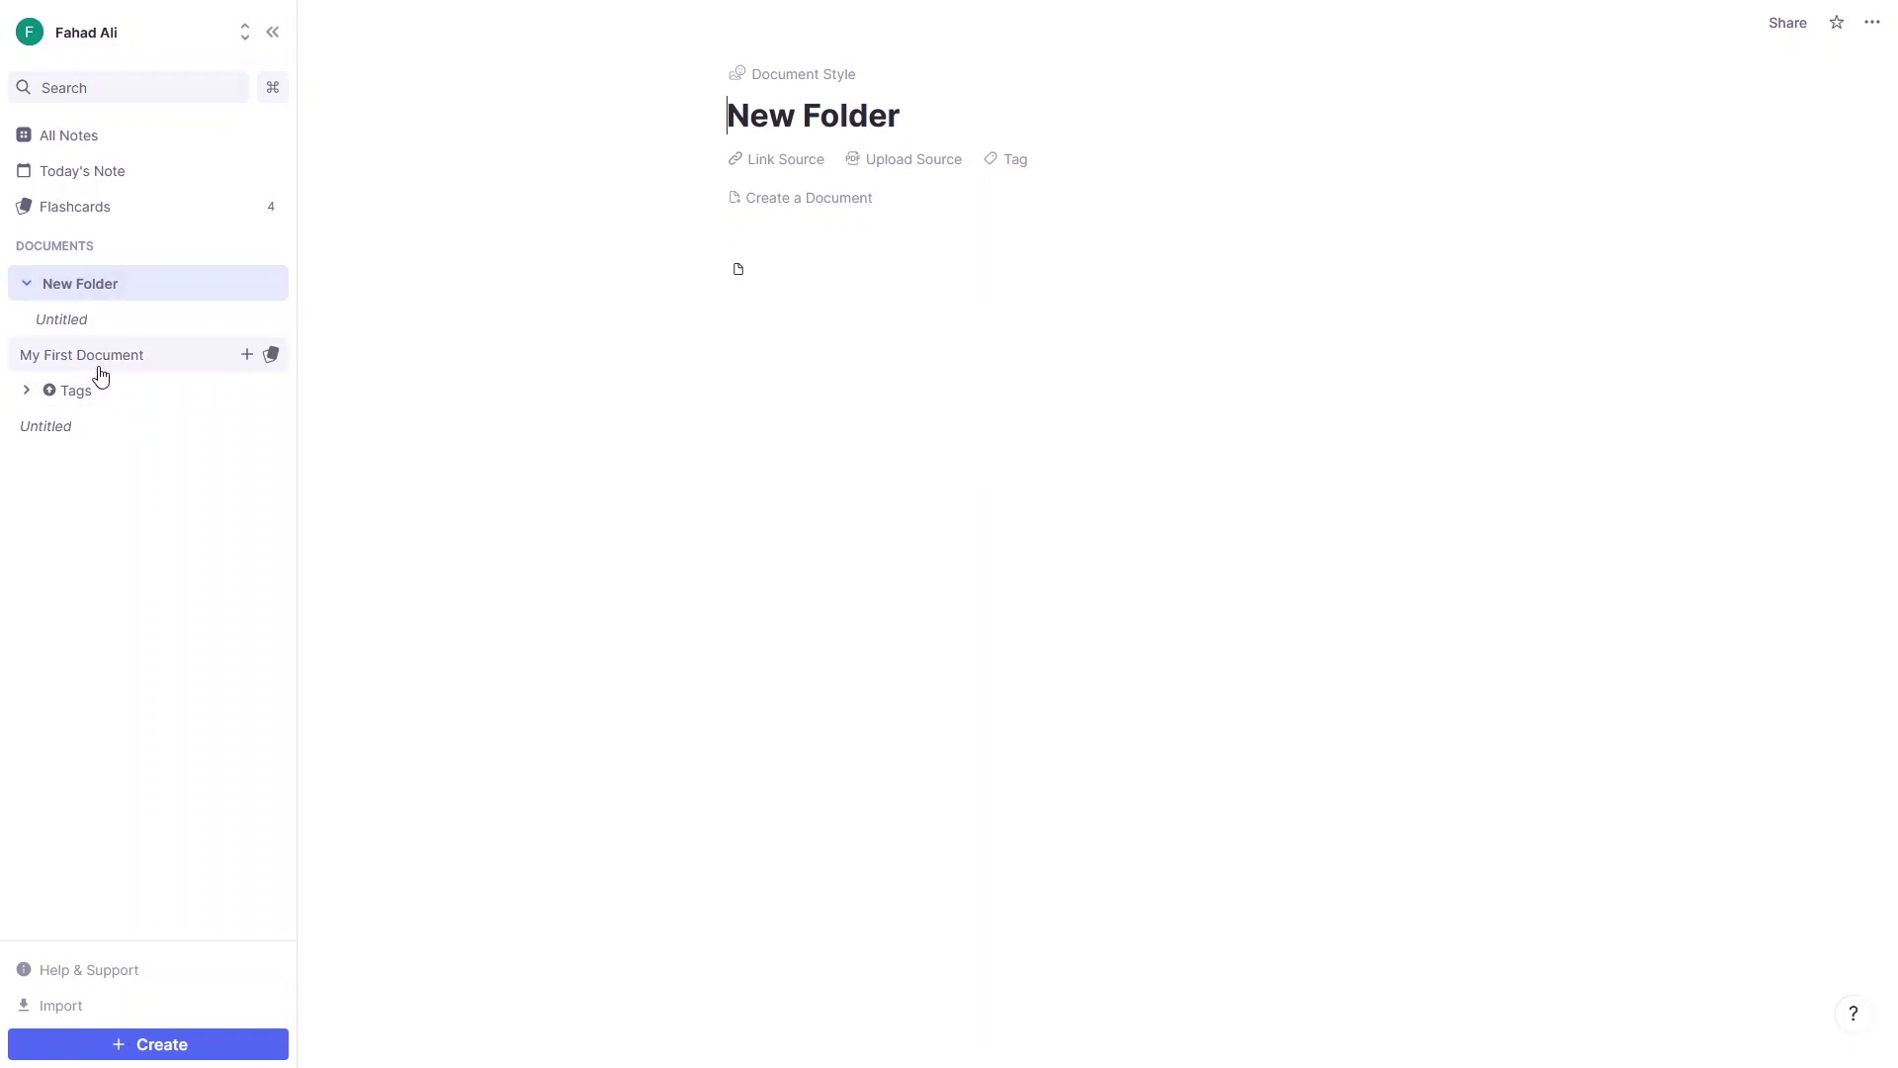
mouse_move(97, 352)
mouse_down()
mouse_move(102, 328)
mouse_move(76, 328)
mouse_up()
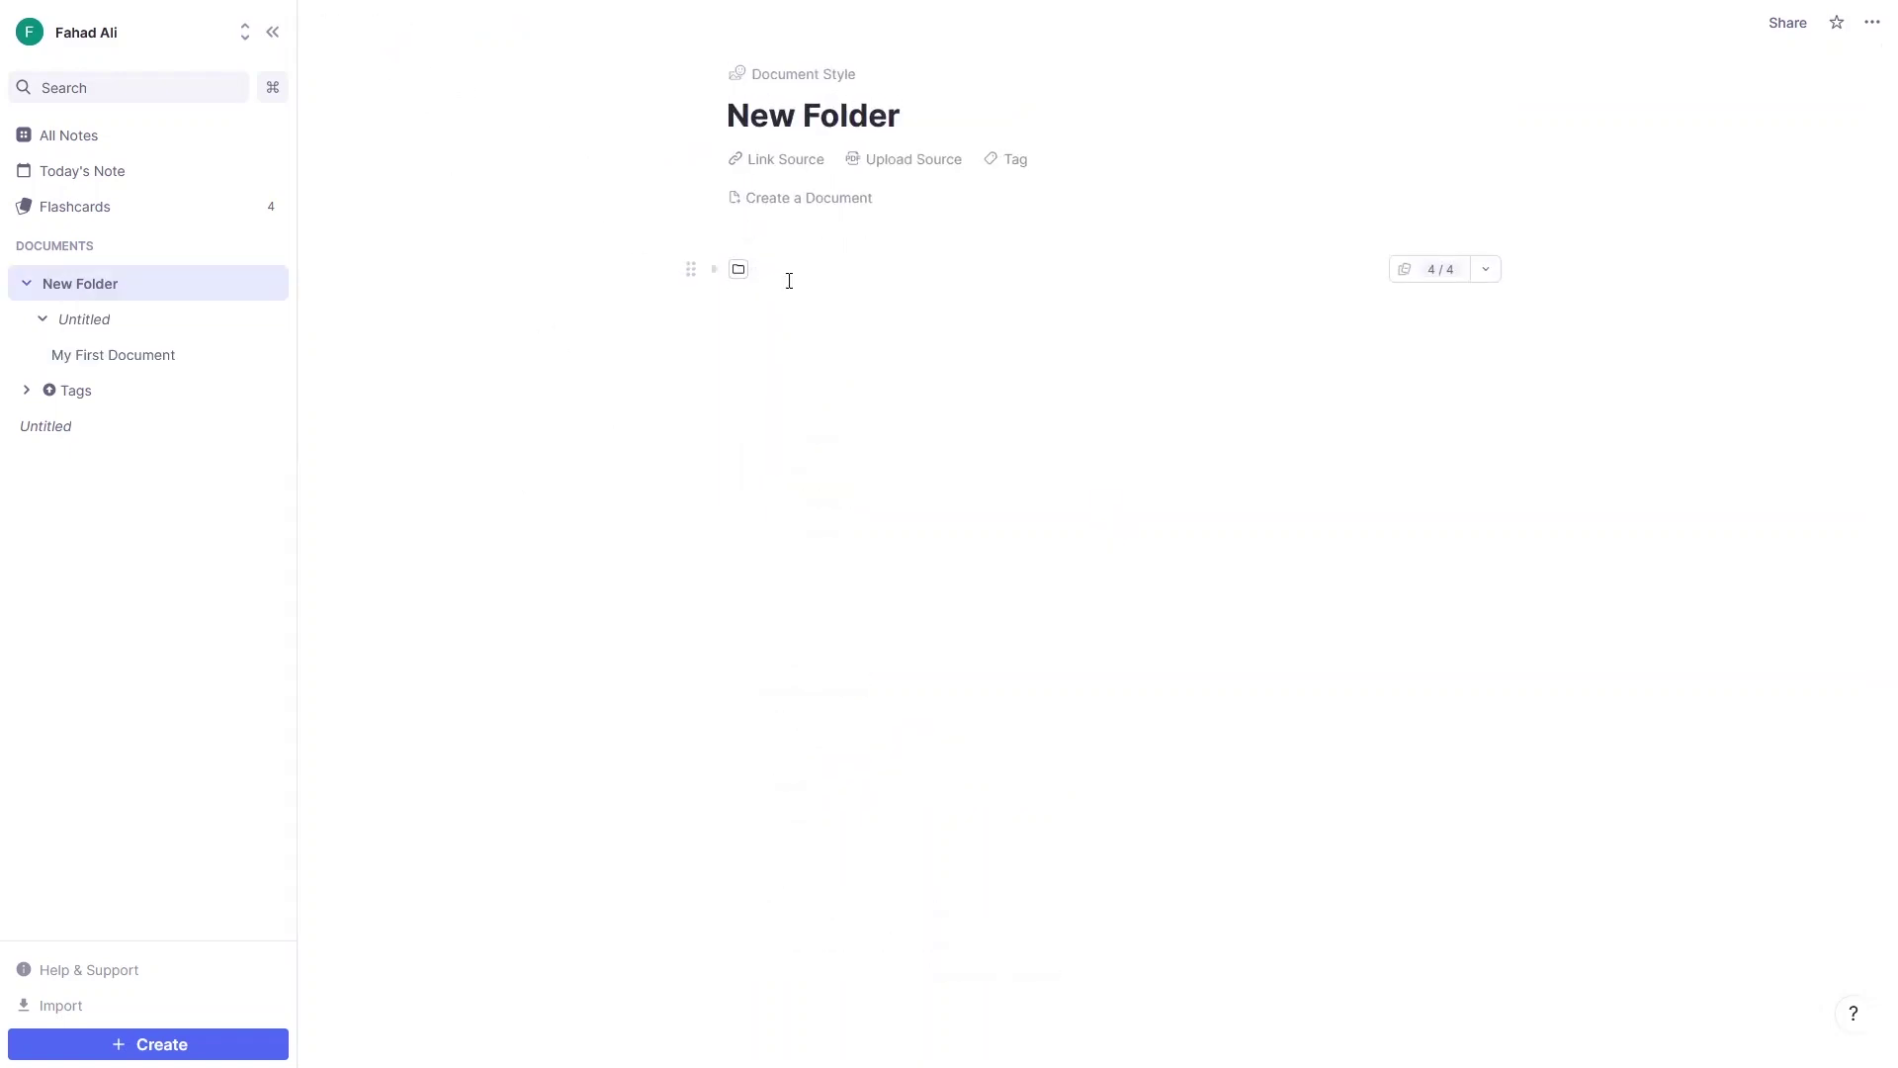
click(715, 270)
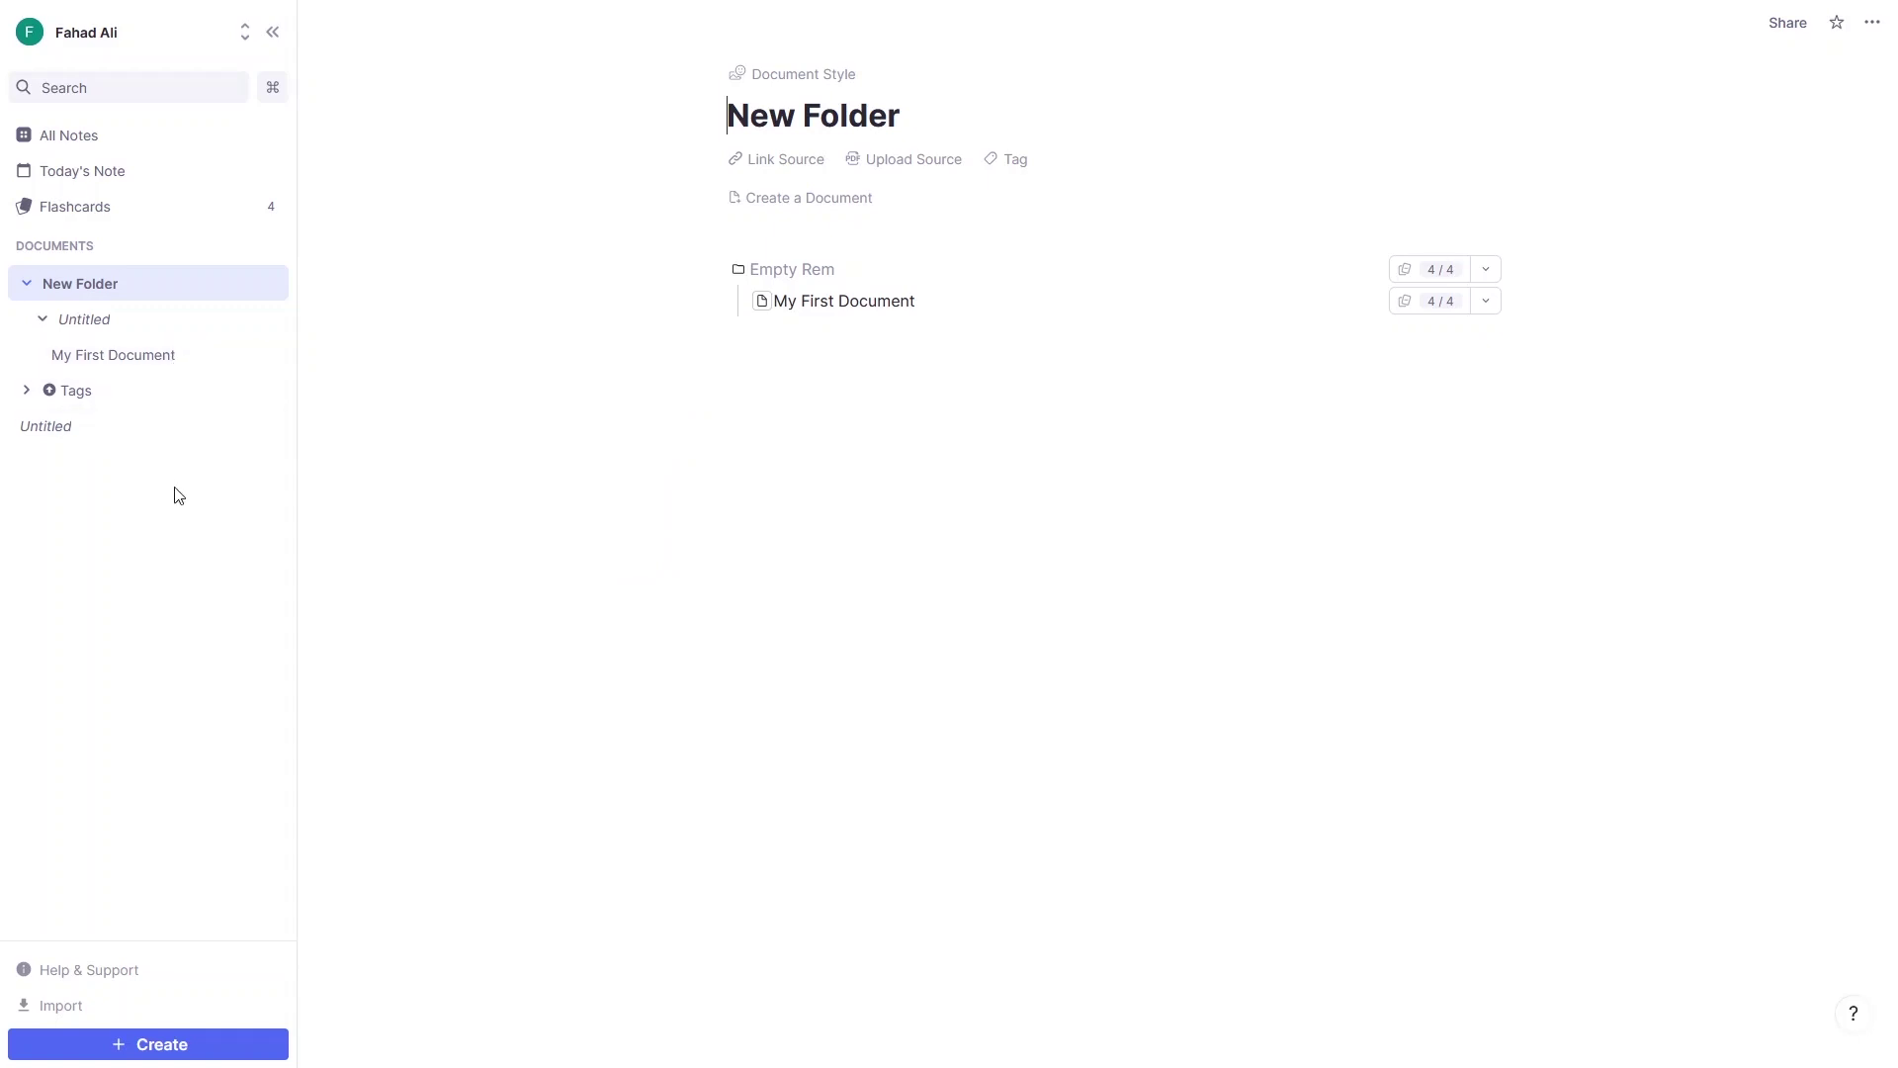
Expand Tags and open the Tags & Tables page to examine its community examples and own tags
click(115, 409)
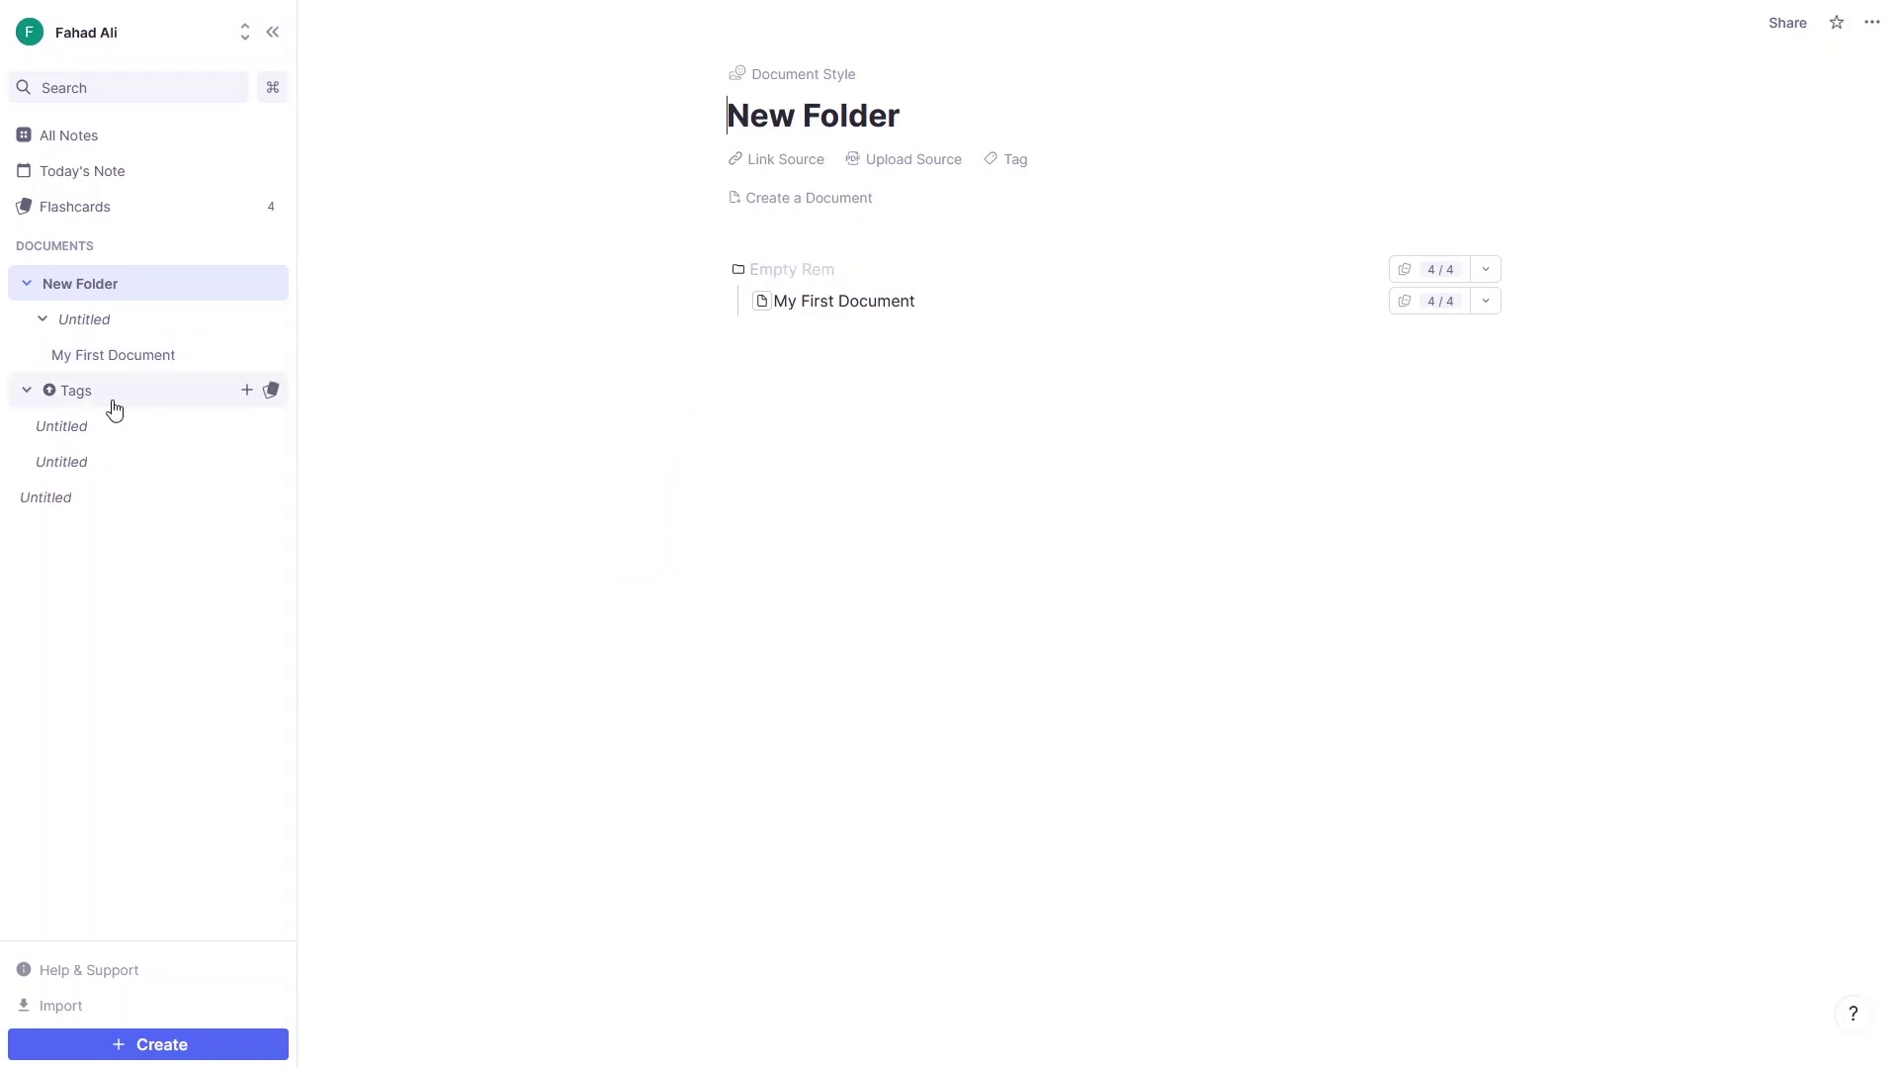
click(113, 404)
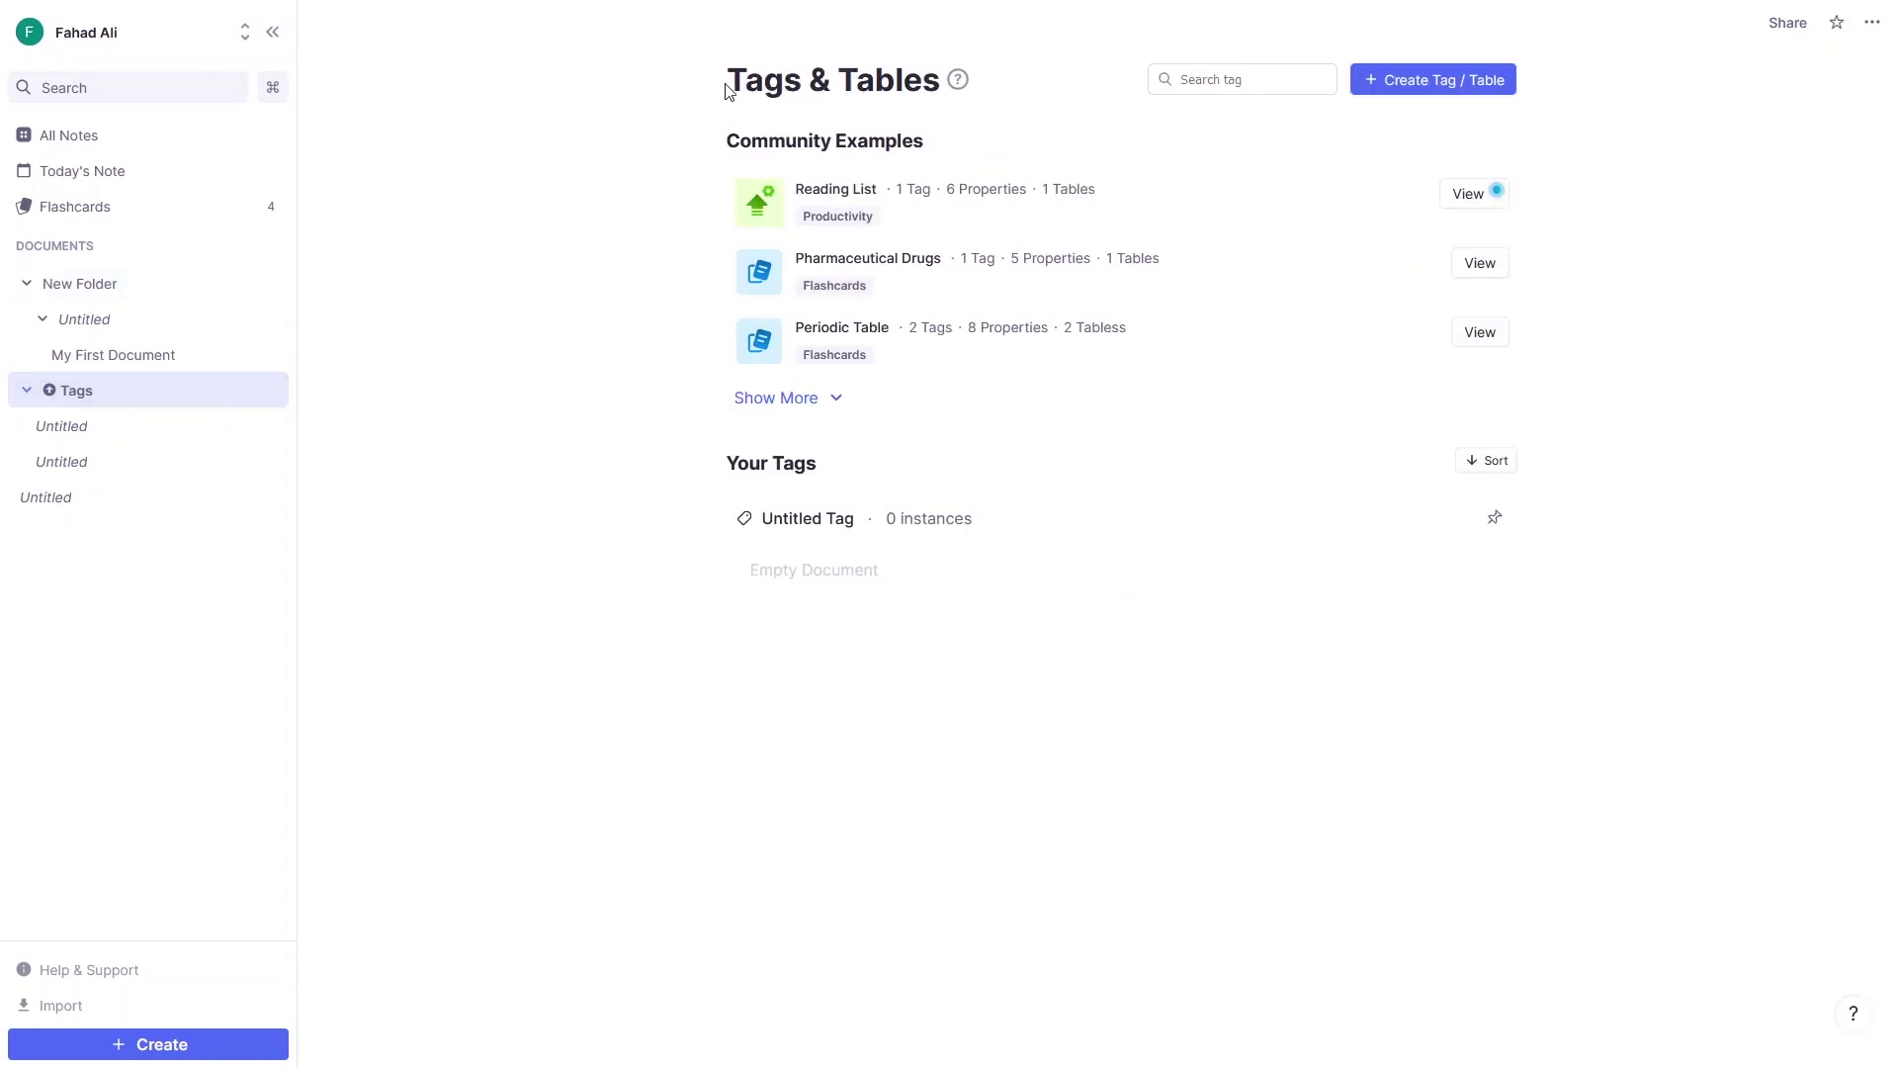
drag(727, 91, 940, 87)
click(801, 284)
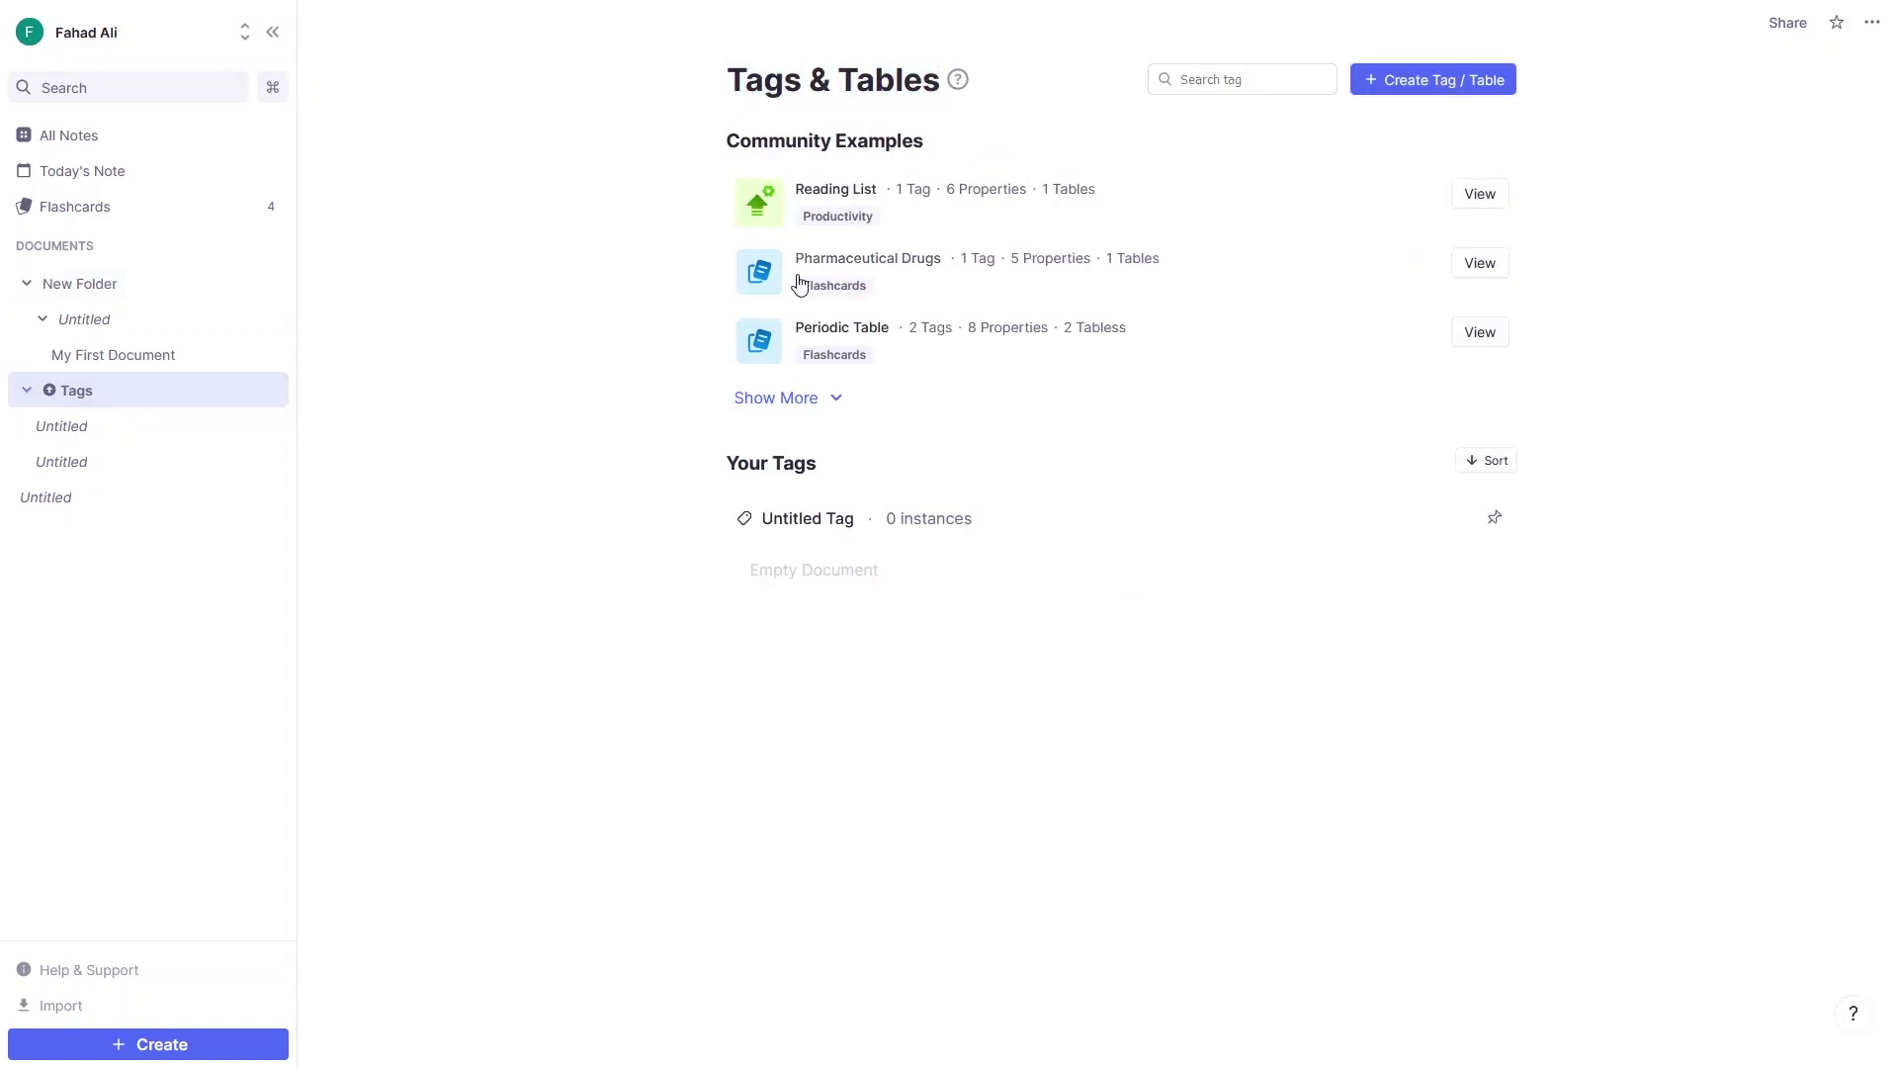